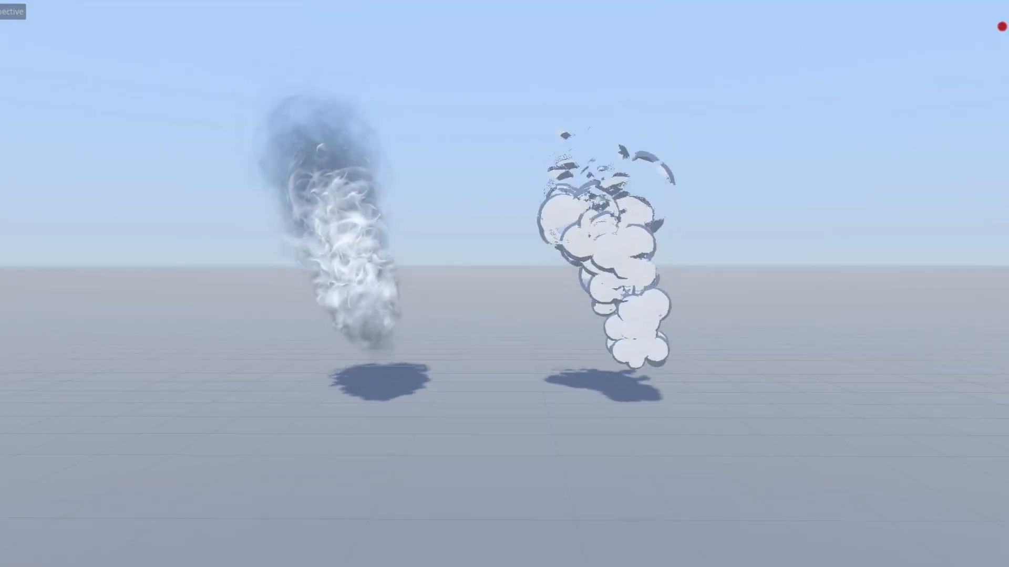
- Move the smoke particle emitters sideways along the X axis to preview how their smoke trails behave
left_click_drag(444, 353, 403, 367)
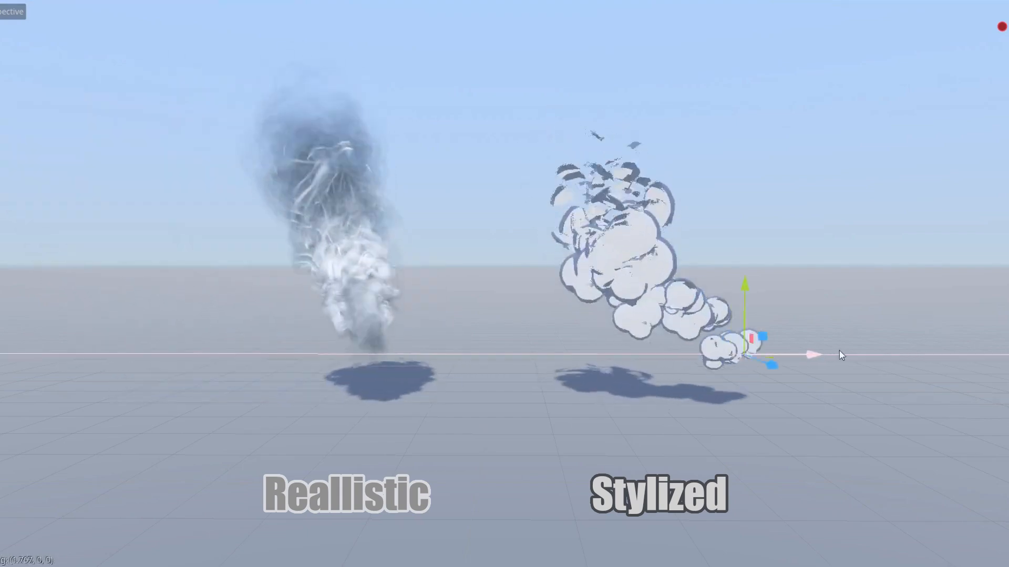
mouse_move(839, 351)
left_mouse_down()
mouse_move(938, 355)
mouse_move(652, 351)
mouse_move(856, 347)
left_mouse_up()
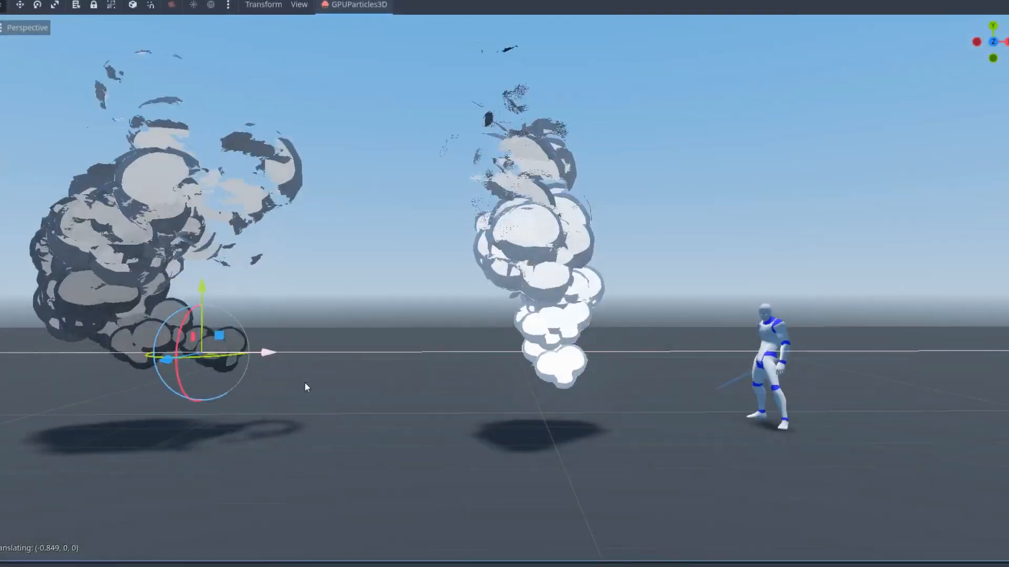
left_click_drag(304, 382, 693, 400)
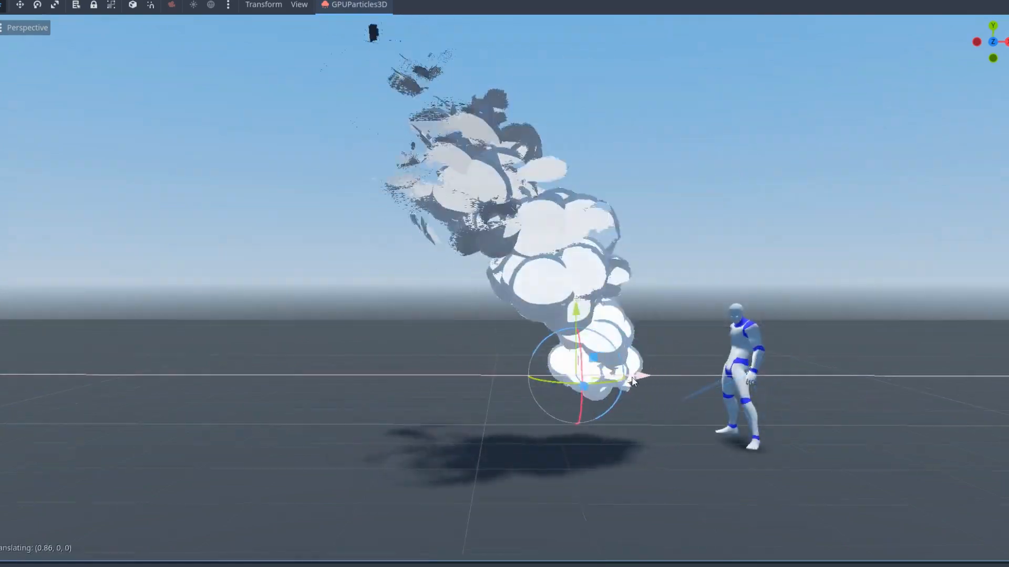
left_click_drag(635, 382, 547, 394)
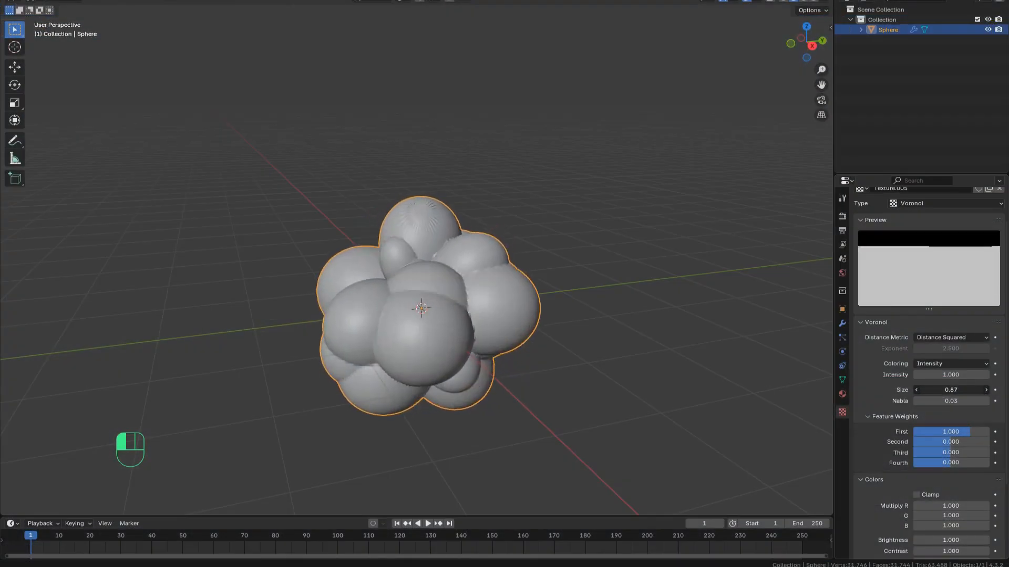
- Switch to Blender and increase the size of the Voronoi texture displacing the cloud-shaped sphere
left_click_drag(951, 390, 987, 390)
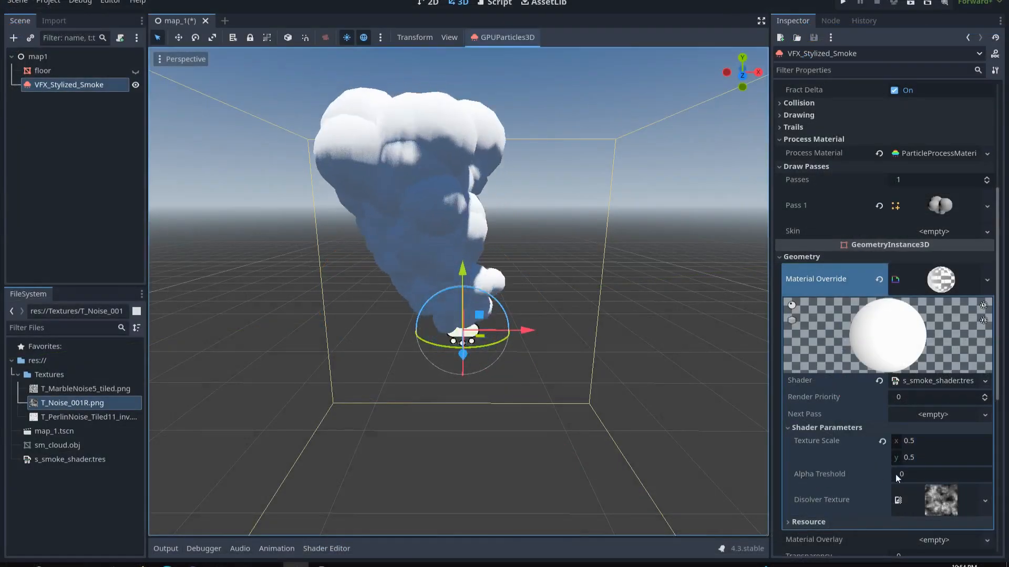
- Switch to Godot and raise the Alpha Treshold shader parameter in the VFX_Stylized_Smoke material override
left_click(913, 474)
left_click_drag(913, 474, 938, 474)
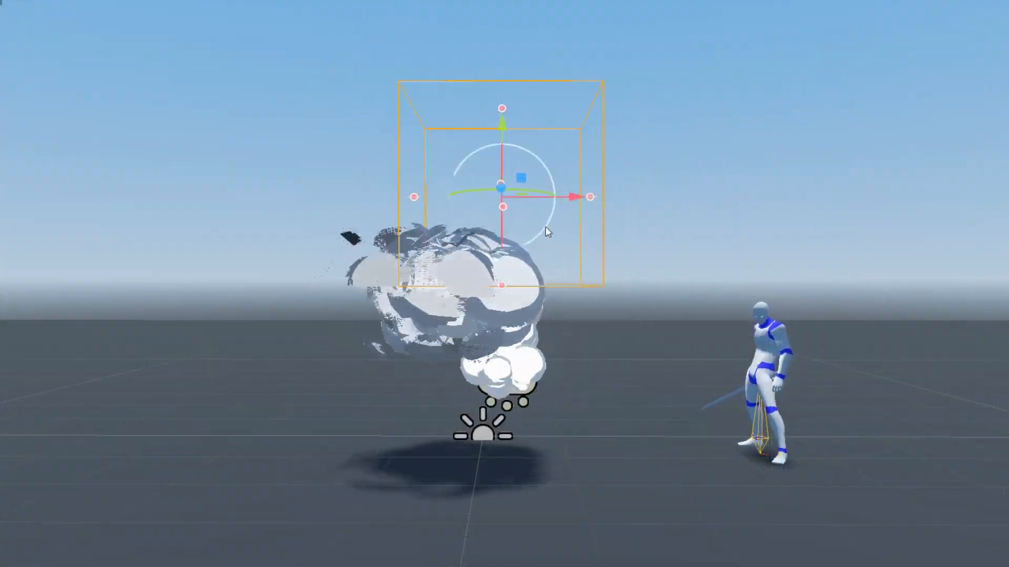
- Move the selected box above the smoke sideways to preview its interaction with the particles
left_click_drag(545, 226, 688, 206)
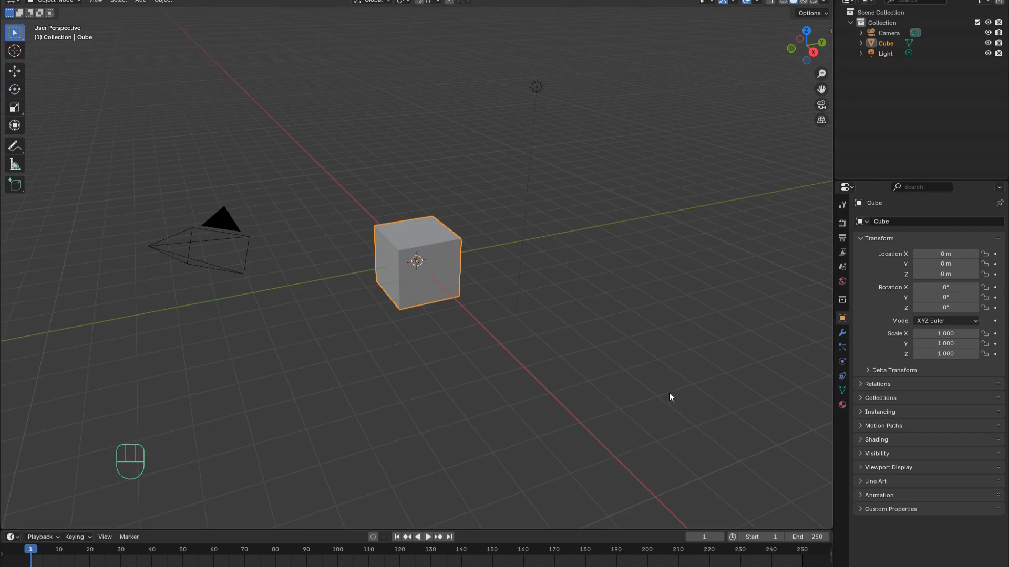
- Switch to Blender and delete the default camera, cube and light from the scene
key("b")
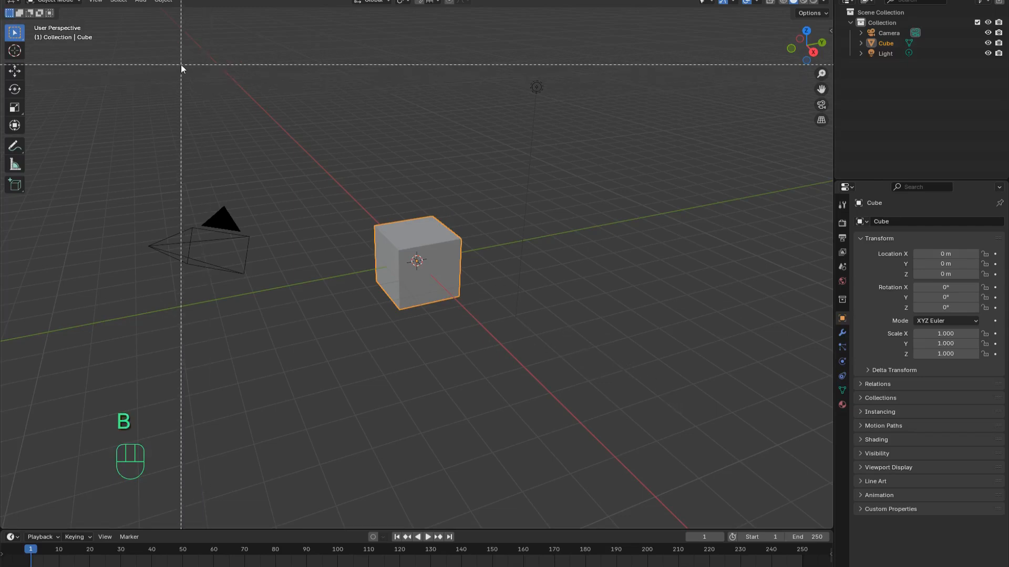
left_click_drag(137, 28, 649, 350)
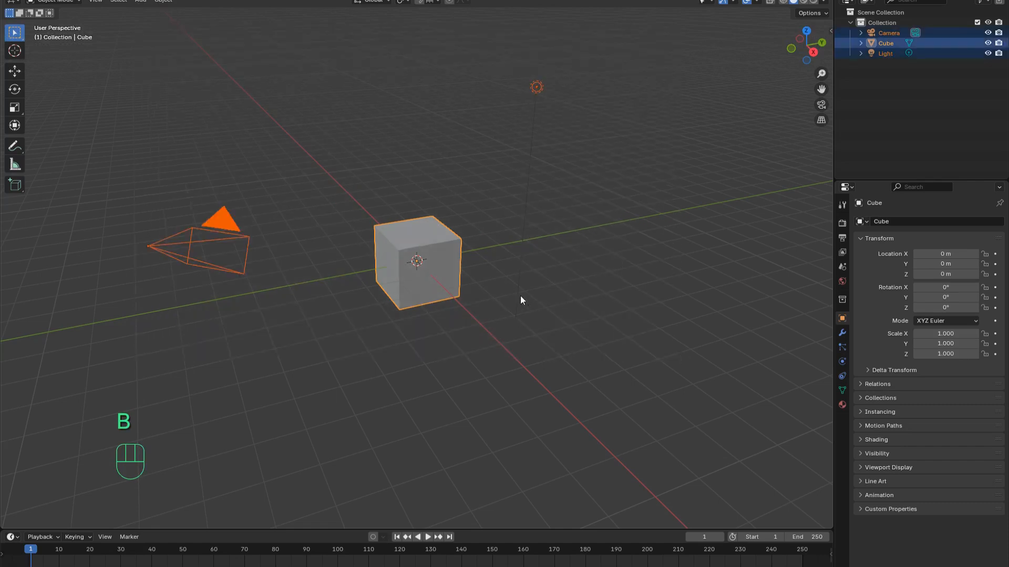
key("x")
left_click(493, 285)
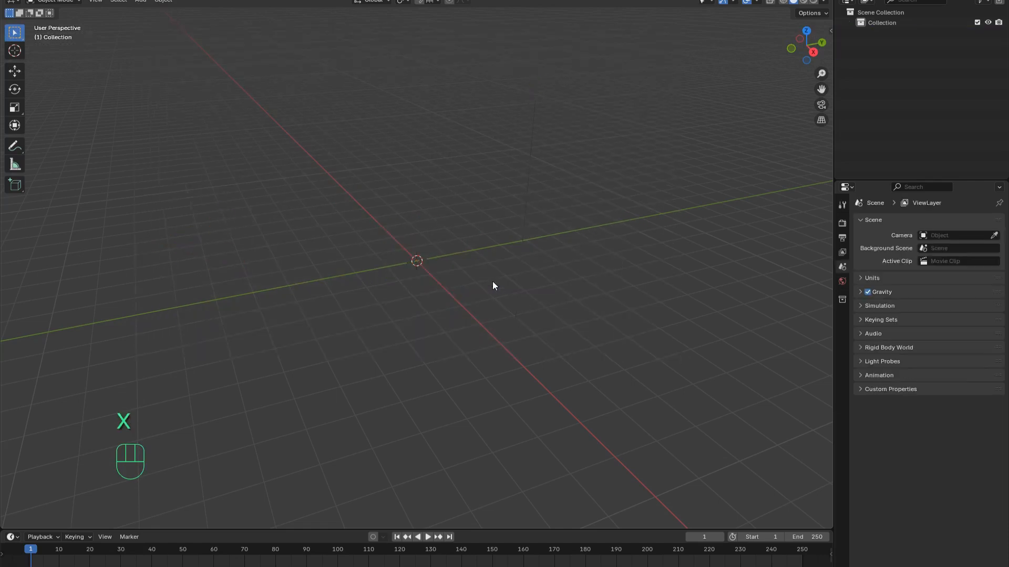
- Add a UV sphere mesh at the scene origin
key("shift+a")
mouse_move(496, 291)
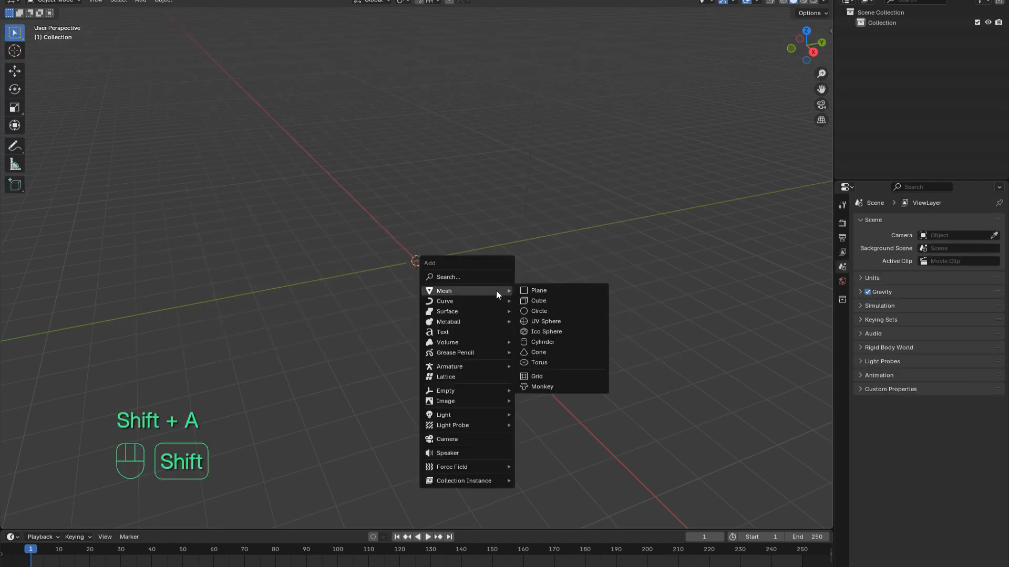
left_click(546, 323)
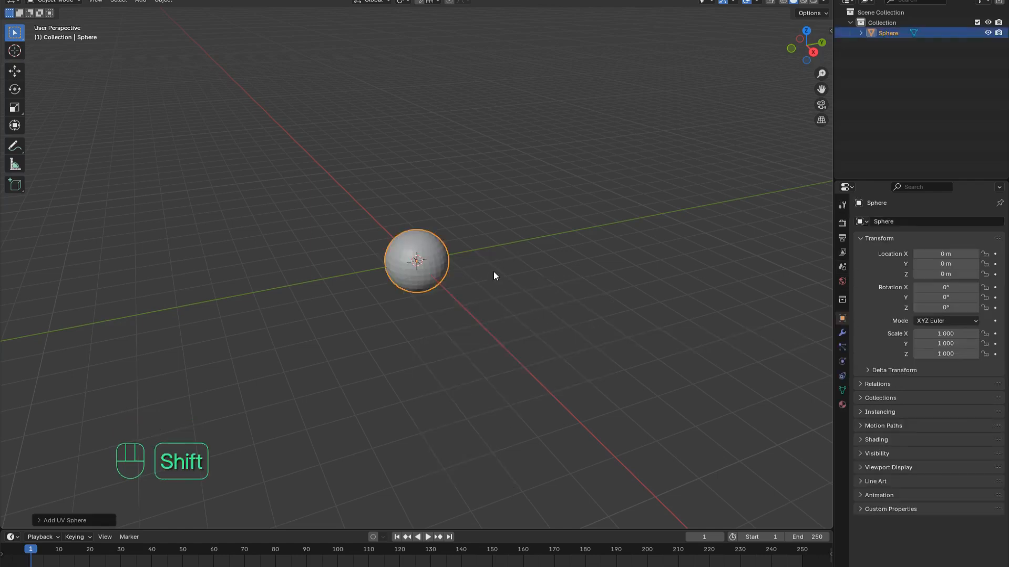
- Add a Subdivision Surface modifier to the sphere with viewport and render levels both set to 3
mouse_move(493, 271)
middle_mouse_down("shift")
mouse_move(506, 298)
mouse_move(487, 280)
middle_mouse_up("shift")
scroll(503, 298, "up", 3)
scroll(487, 280, "up", 1)
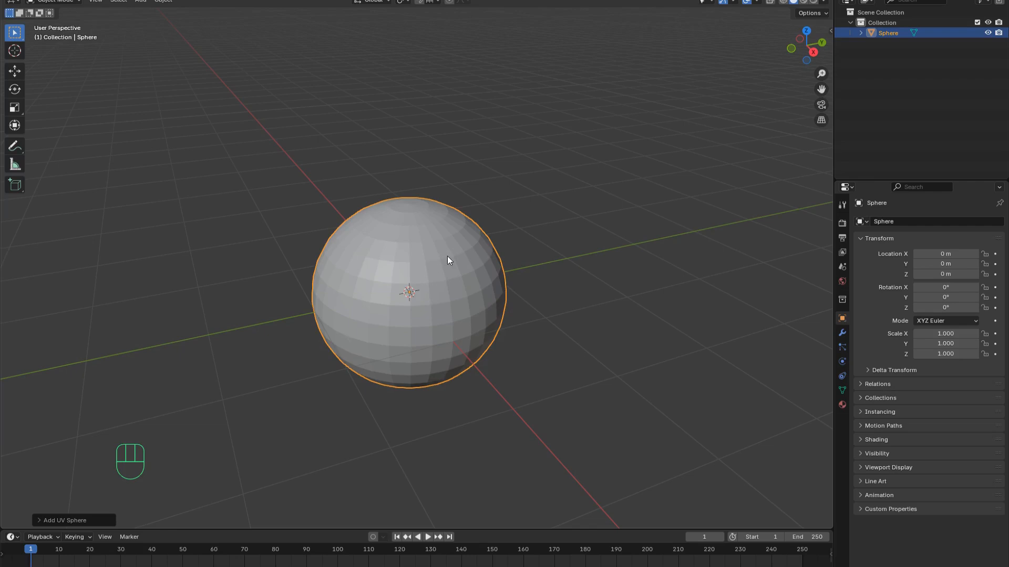
left_click(842, 335)
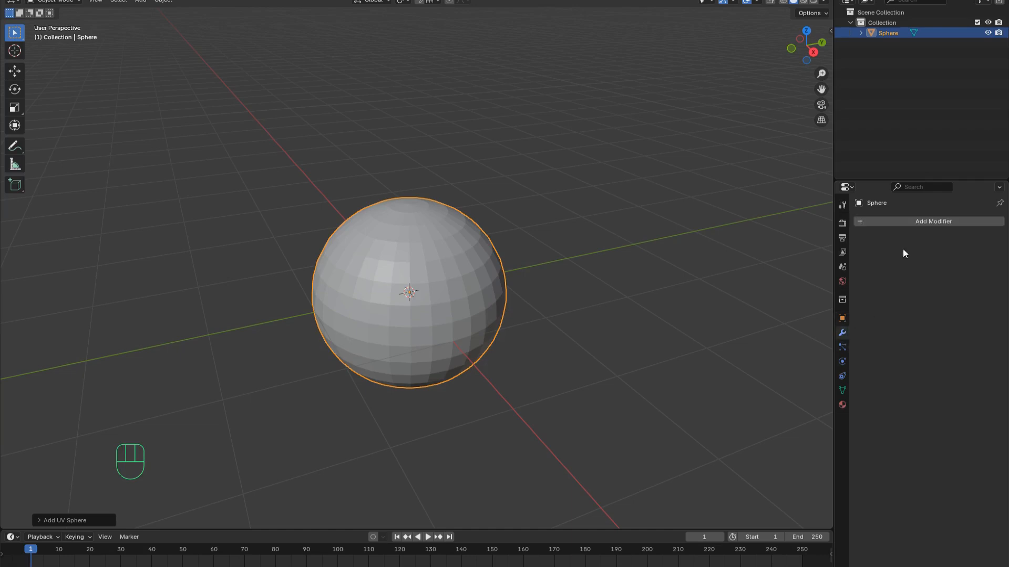
left_click(912, 221)
mouse_move(912, 219)
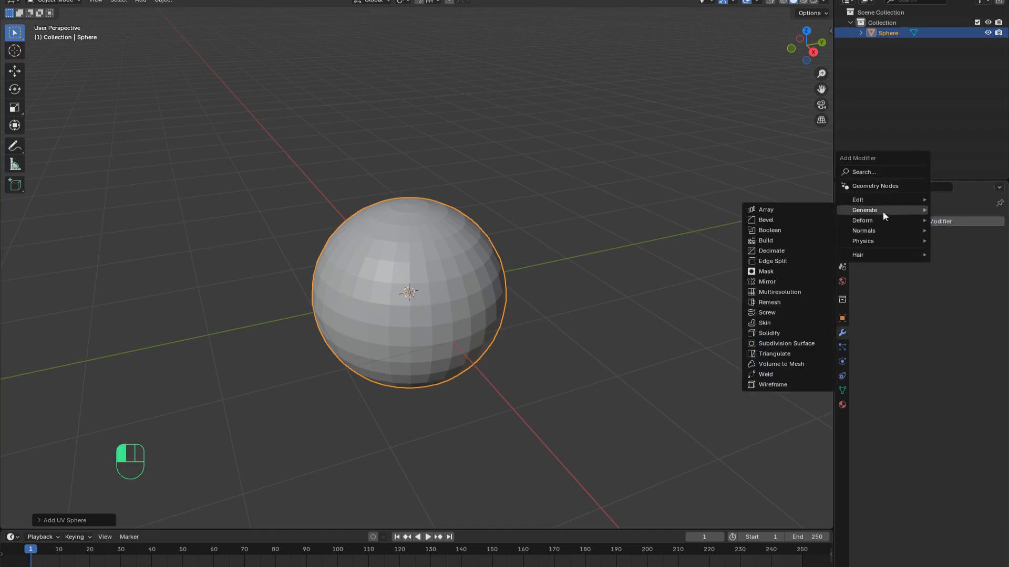
left_click(791, 344)
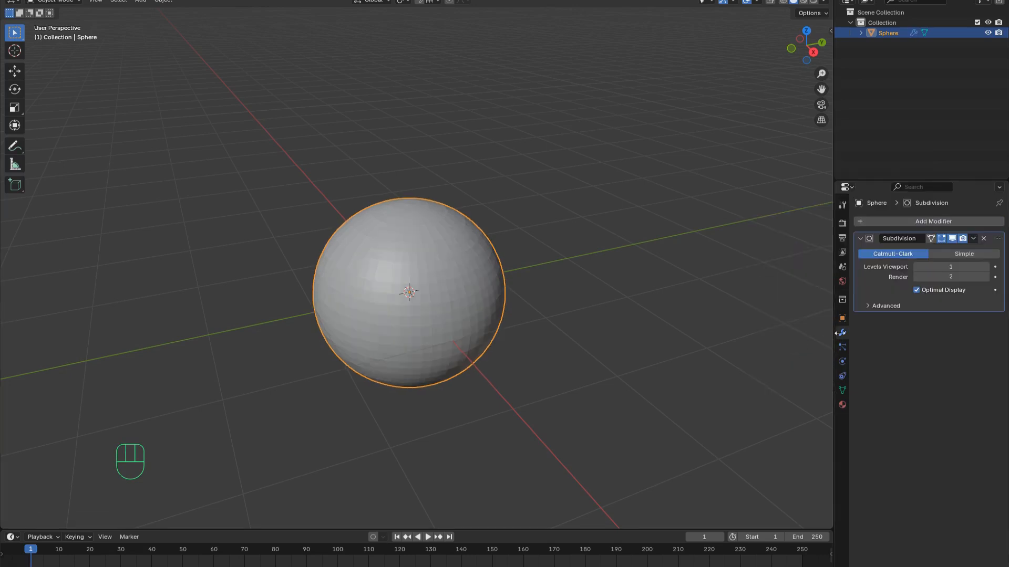
double_click(987, 268)
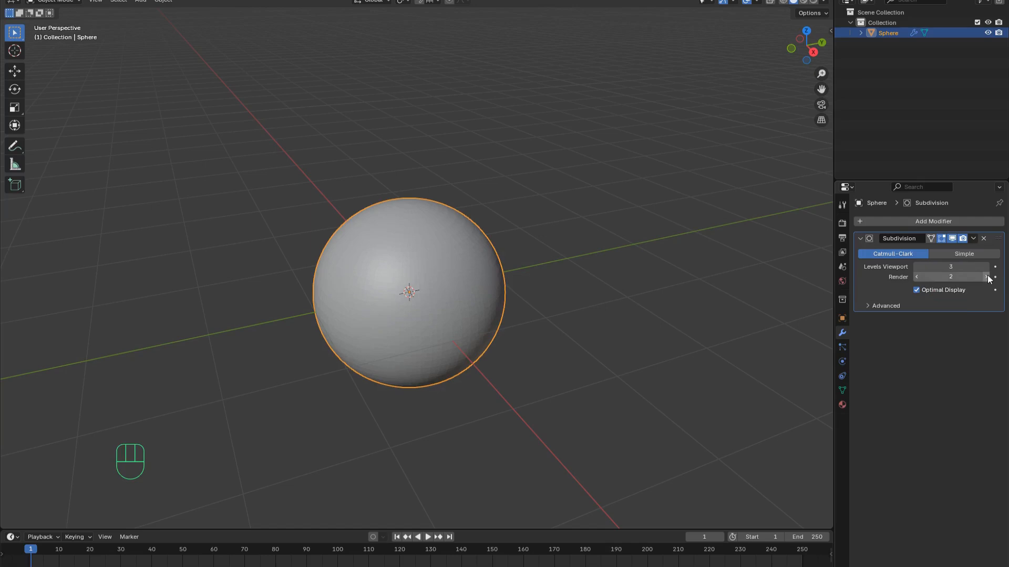
left_click(986, 277)
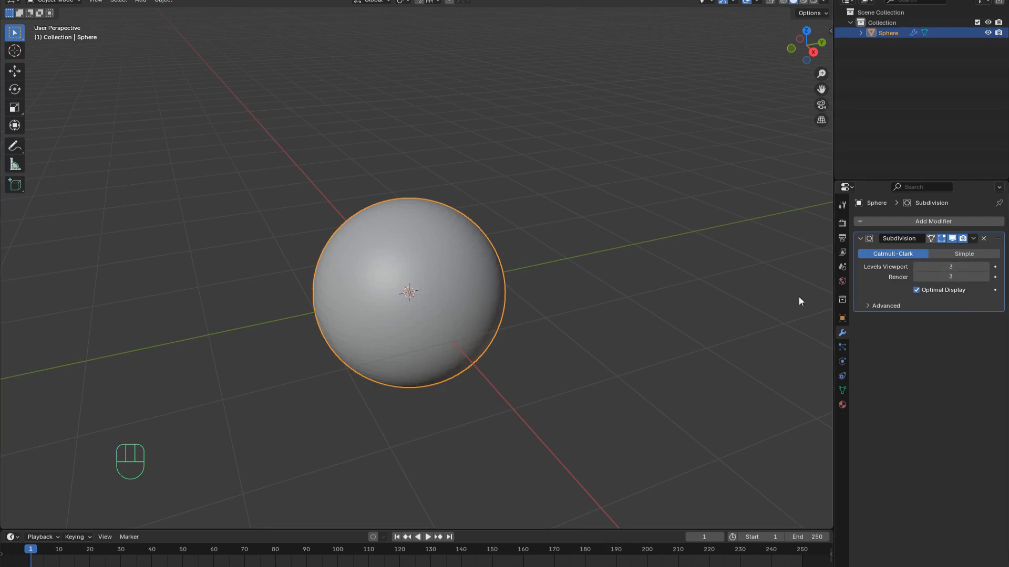
- Add a Displace modifier to the sphere and create a new texture for it
middle_click_drag(798, 300, 757, 375)
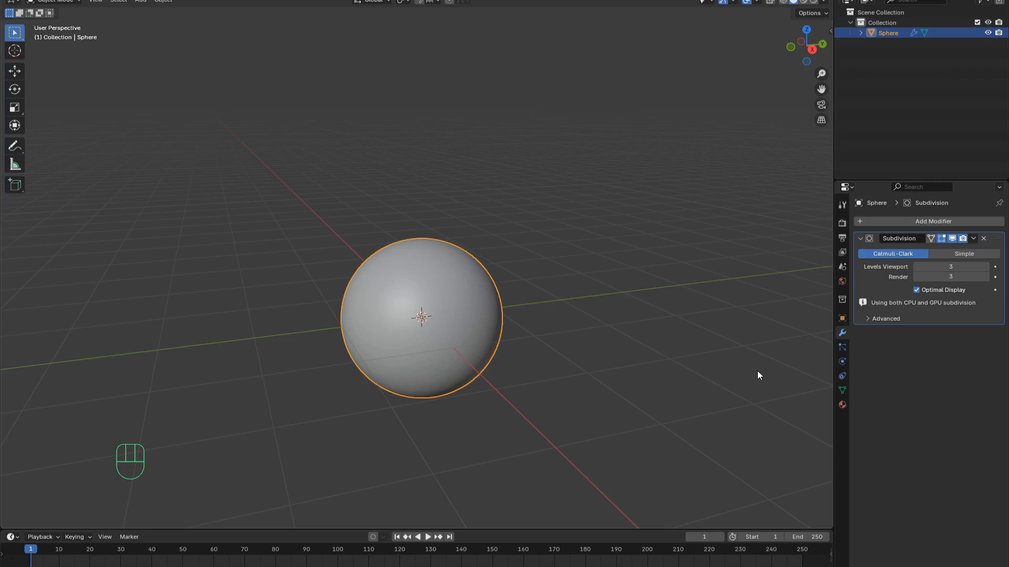
left_click(906, 222)
mouse_move(906, 222)
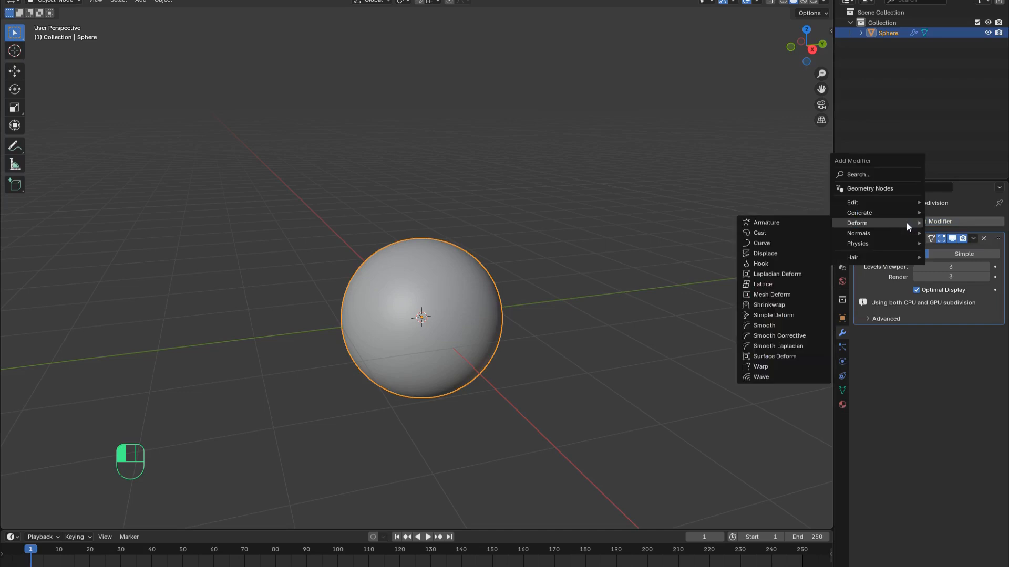
left_click(767, 254)
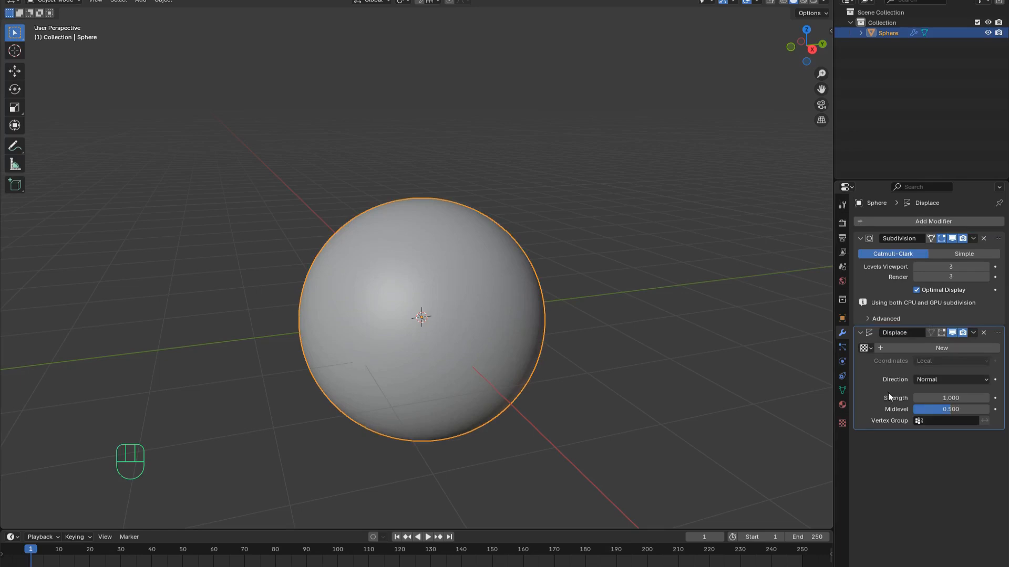
left_click(938, 348)
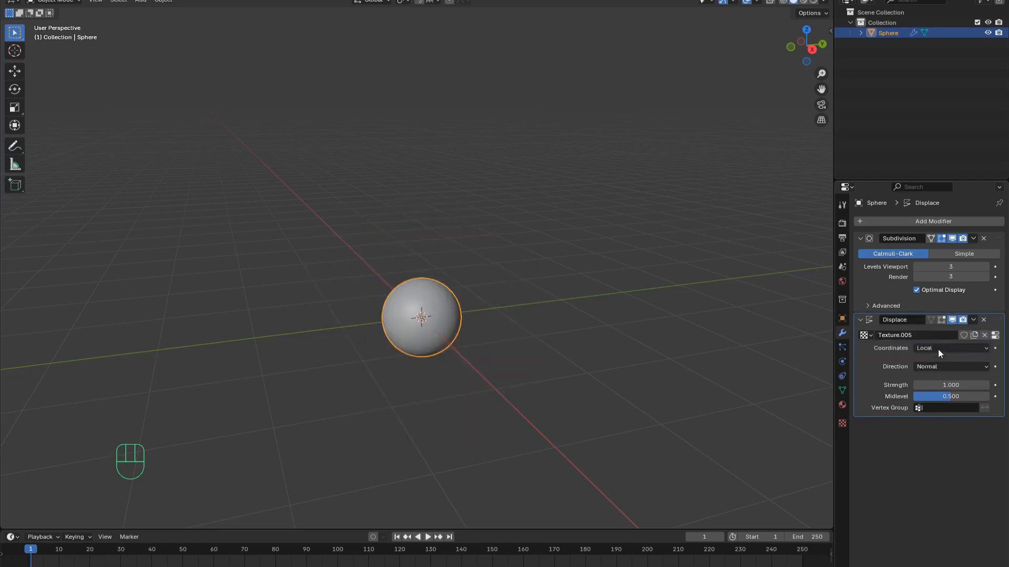
- Set the displacement texture's type to Voronoi
left_click(841, 423)
left_click(929, 252)
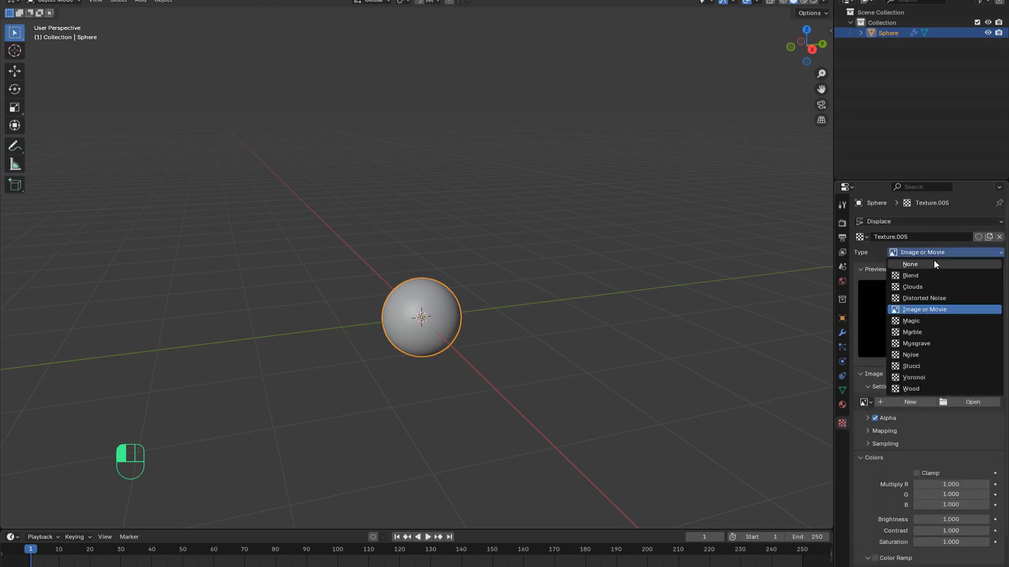
left_click(930, 254)
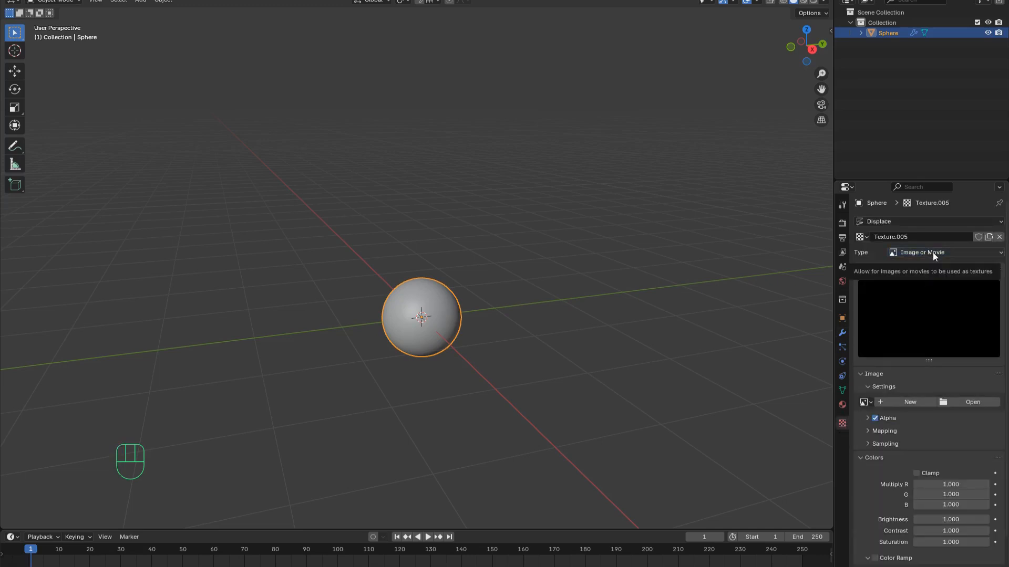
left_click(932, 253)
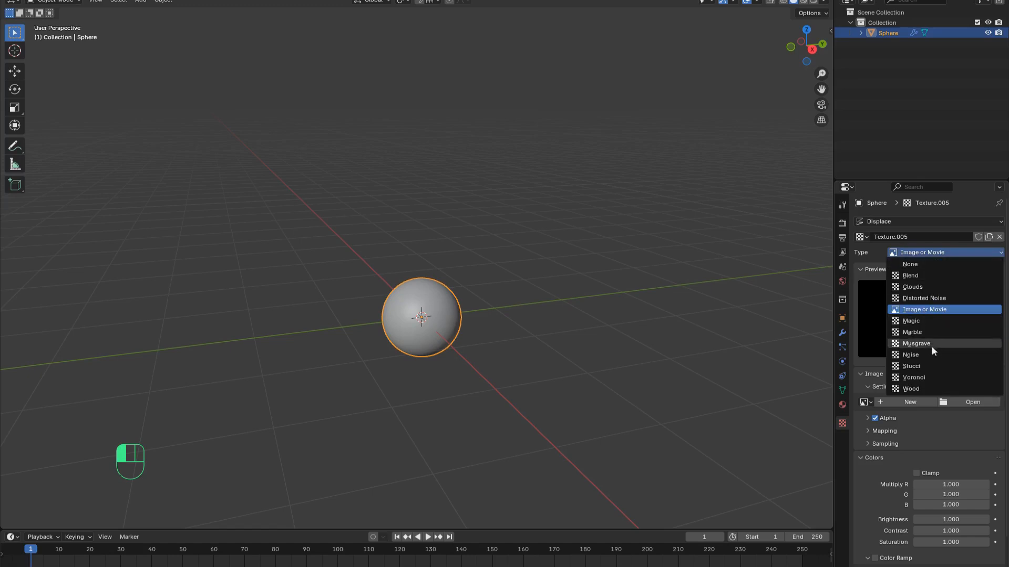
left_click(916, 390)
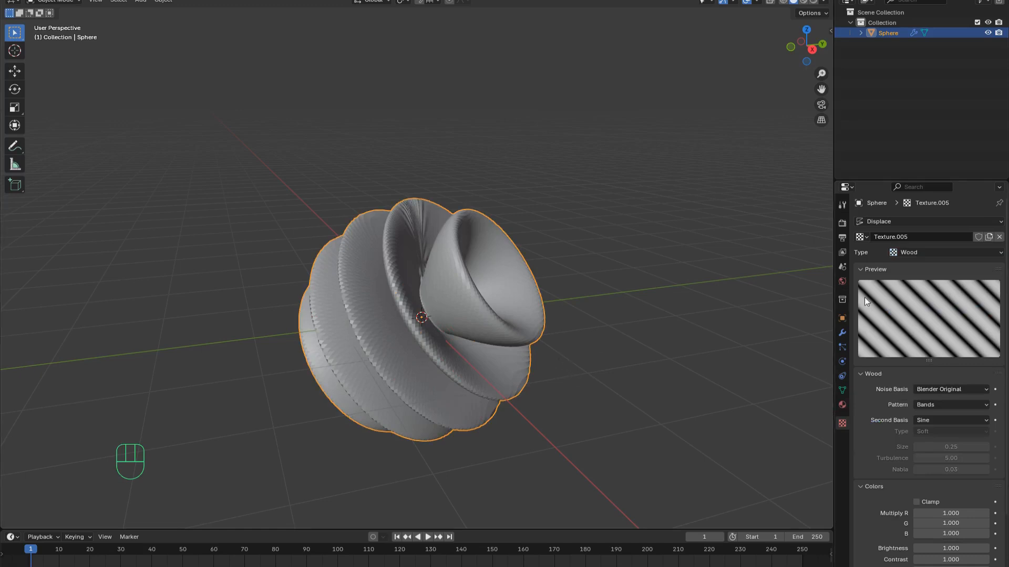
left_click(922, 253)
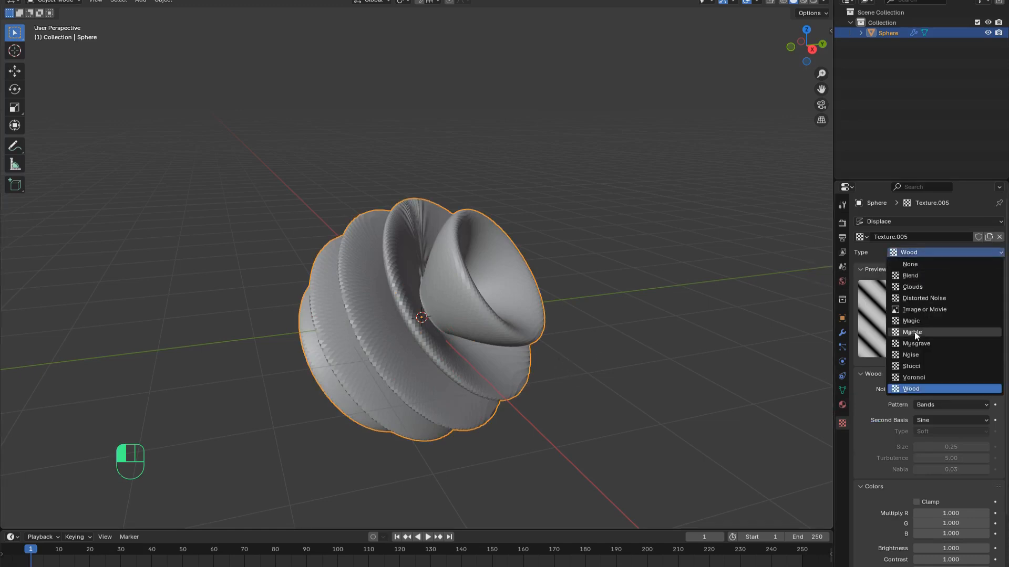
left_click(916, 378)
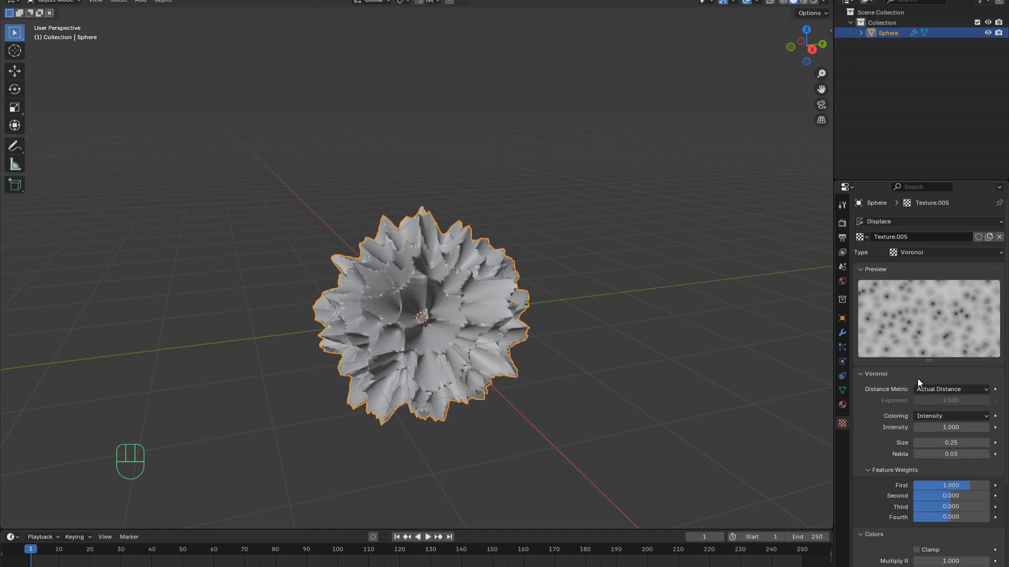
- Set the Voronoi texture's distance metric to Distance Squared
scroll(916, 377, "down", 3)
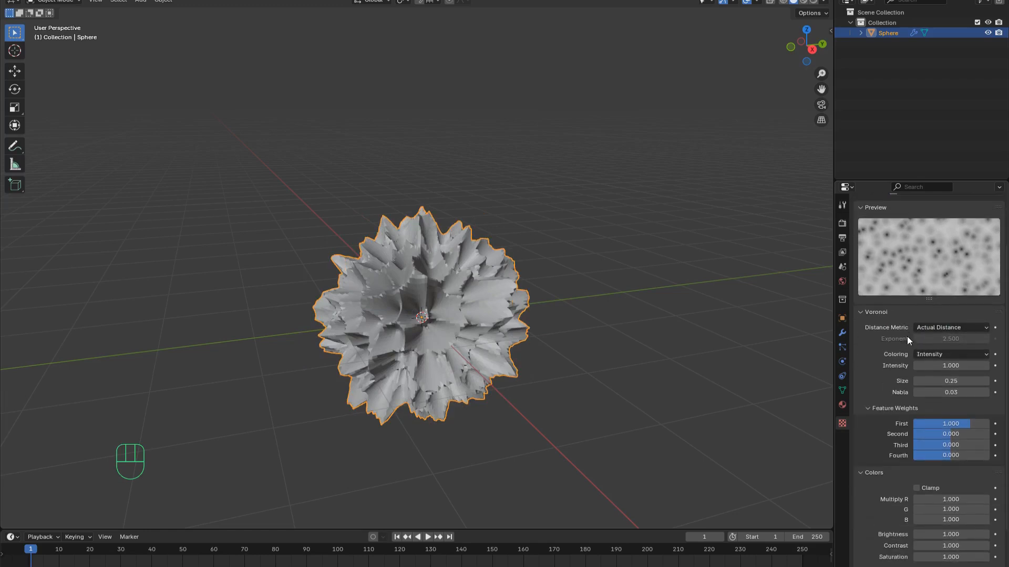
left_click(928, 326)
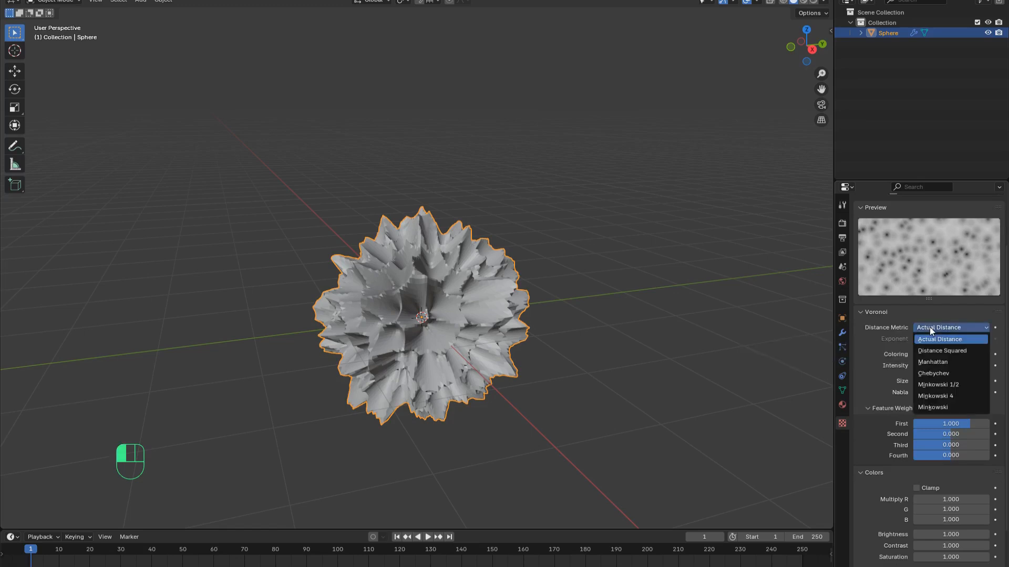
left_click(955, 351)
- Enable the texture's Color Ramp and reverse its stops, with white at the start and the transparent black stop at position 1.000
scroll(886, 339, "down", 3)
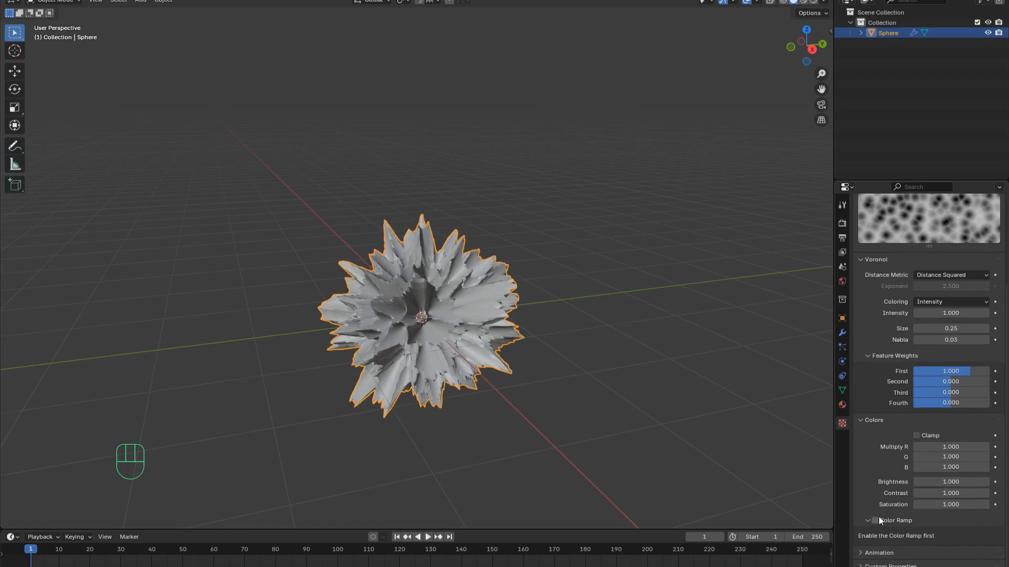
scroll(875, 522, "down", 2)
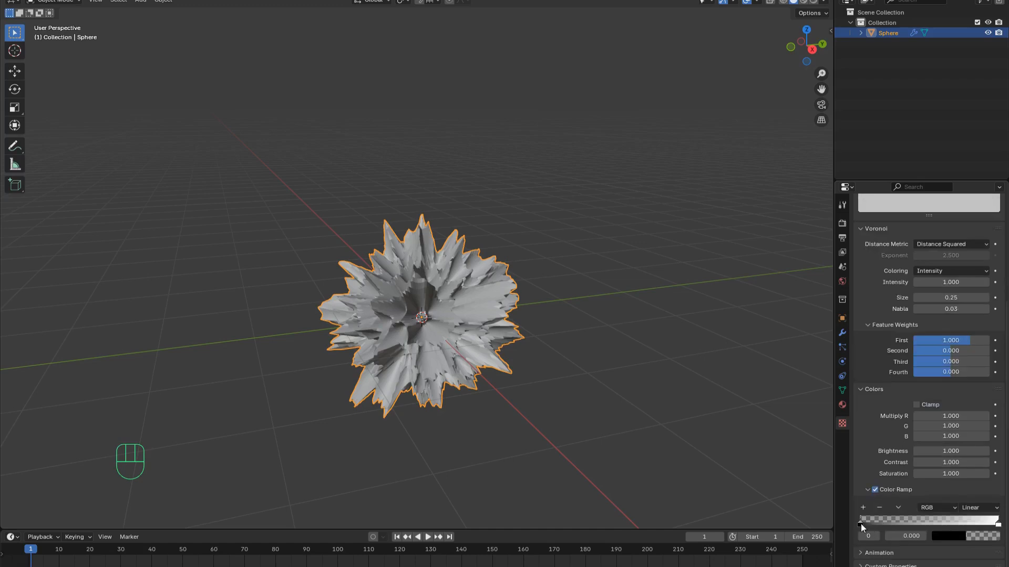
mouse_move(859, 524)
left_mouse_down()
mouse_move(988, 526)
mouse_move(860, 526)
left_mouse_up()
left_click_drag(966, 524, 998, 524)
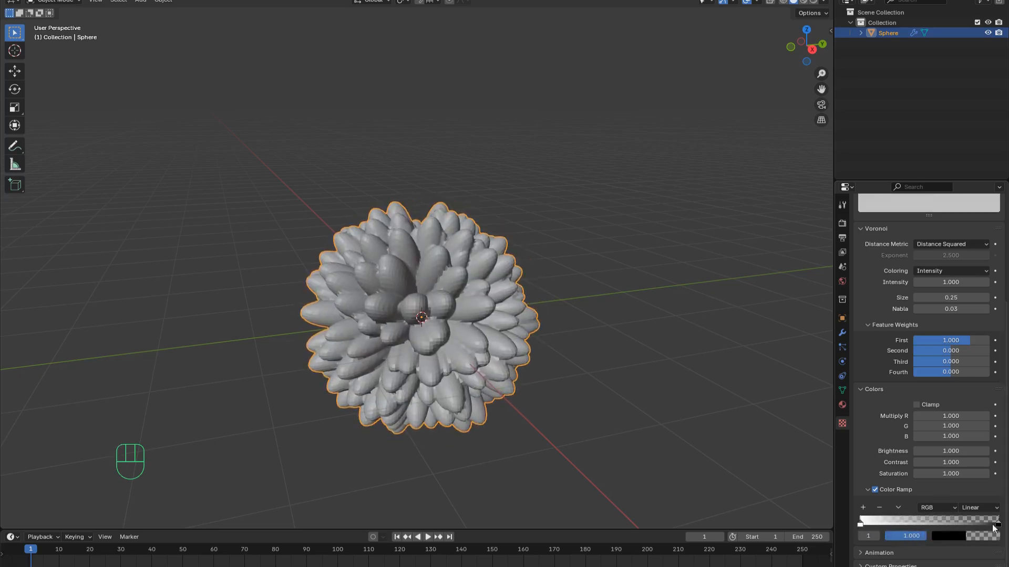
left_click(998, 524)
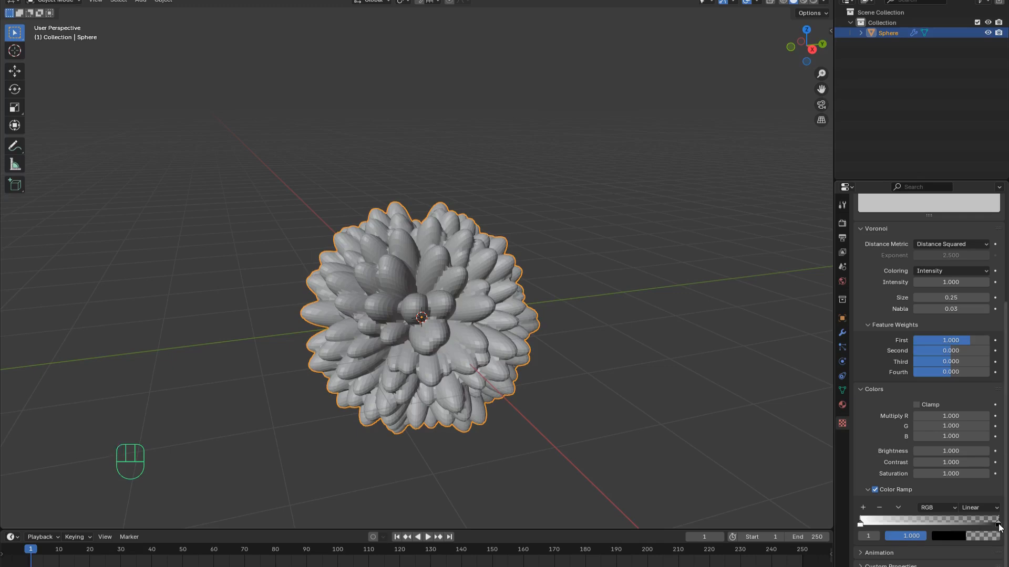
- Set the Voronoi texture's intensity to 1.600 and its size to 1.37
scroll(960, 400, "up", 5)
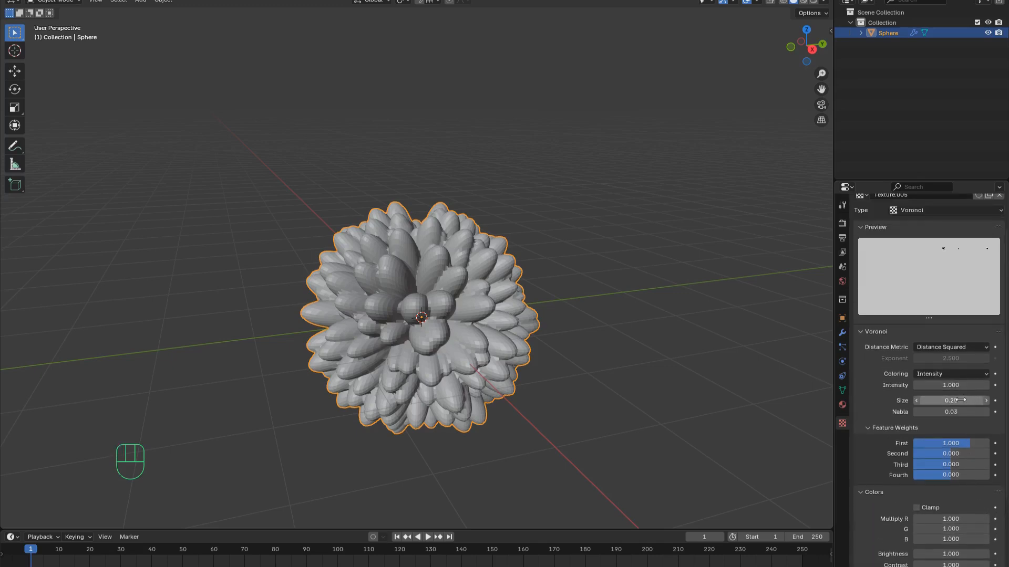
mouse_move(952, 385)
left_mouse_down()
mouse_move(986, 385)
mouse_move(943, 385)
mouse_move(978, 385)
mouse_move(952, 385)
mouse_move(942, 401)
mouse_move(1005, 401)
mouse_move(946, 385)
mouse_move(965, 385)
mouse_move(955, 401)
left_mouse_up()
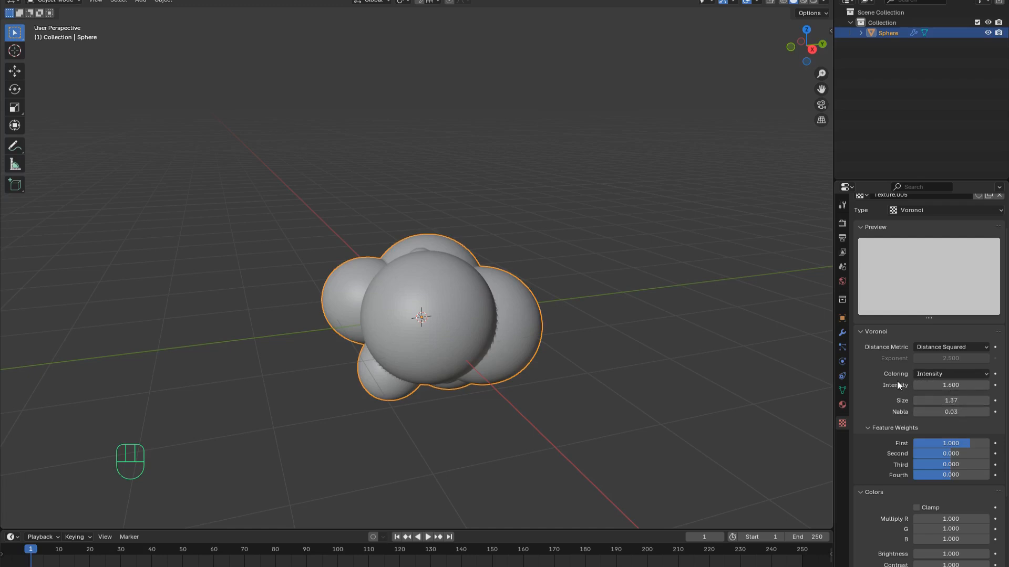
- Set the sphere's Displace modifier to use Object texture coordinates
left_click(842, 333)
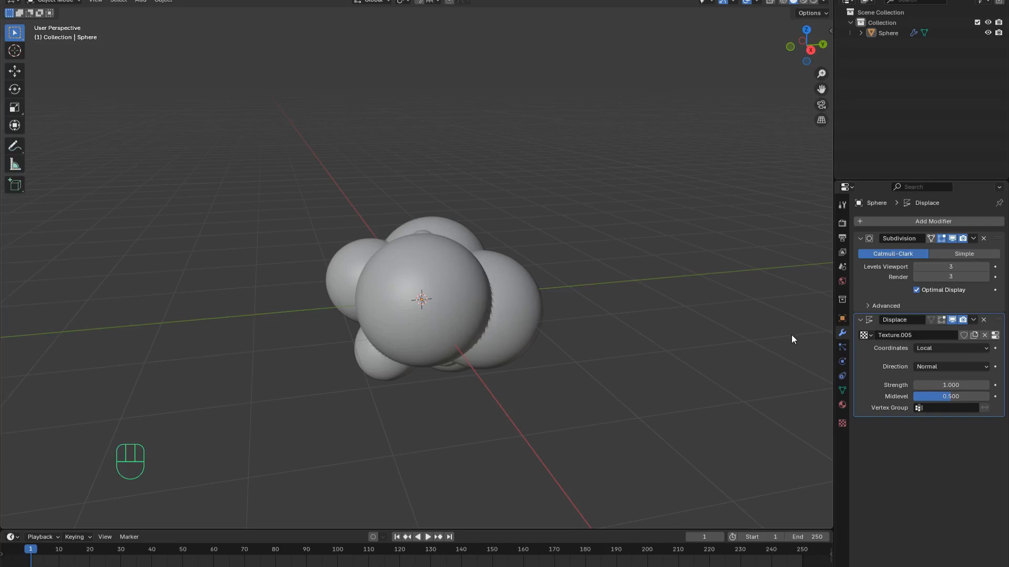
left_click(927, 348)
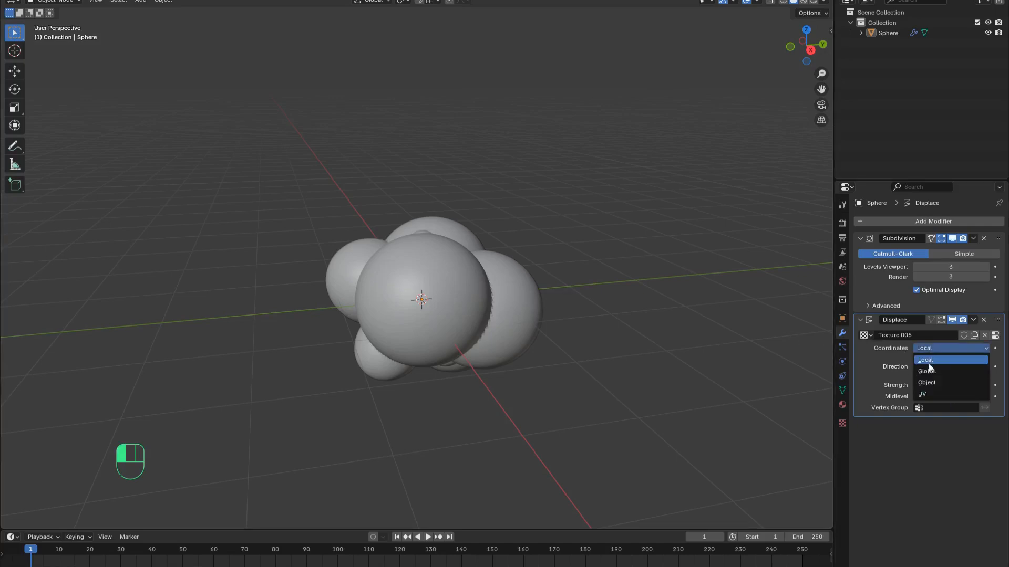
left_click(931, 383)
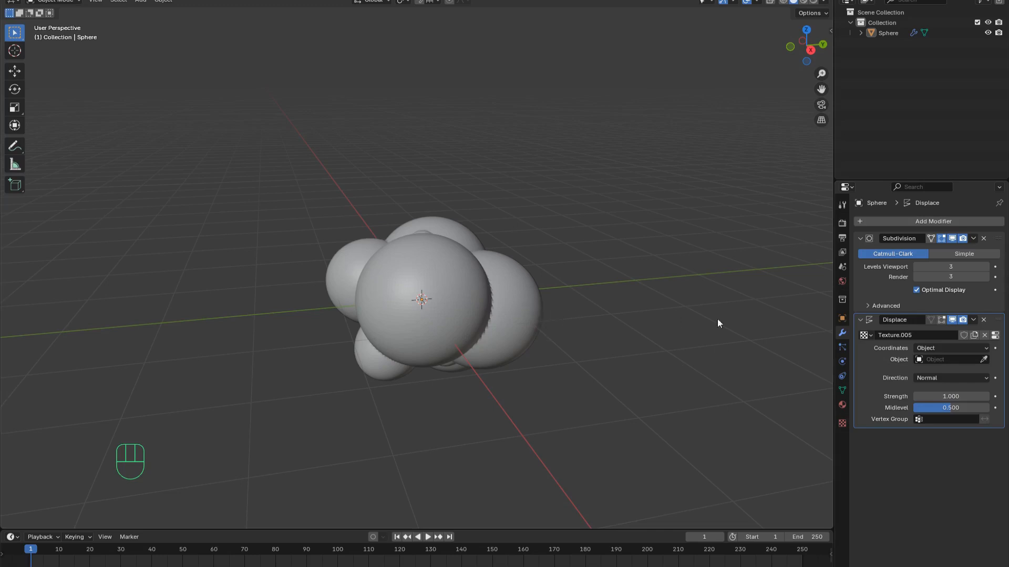
- Add a Plain Axes empty and assign it as the coordinate object of the sphere's Displace modifier
key("shift")
key("shift+a")
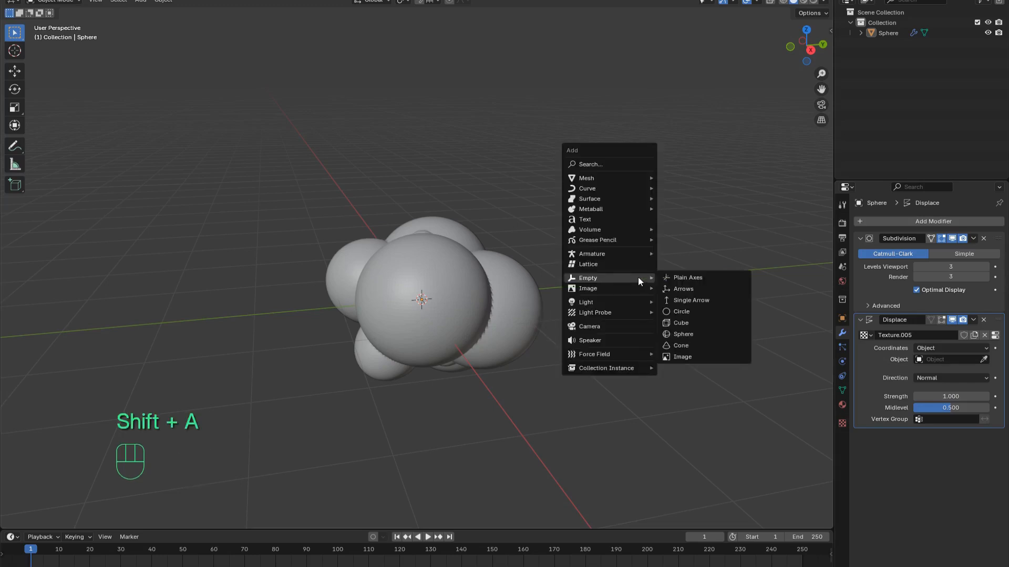
mouse_move(618, 281)
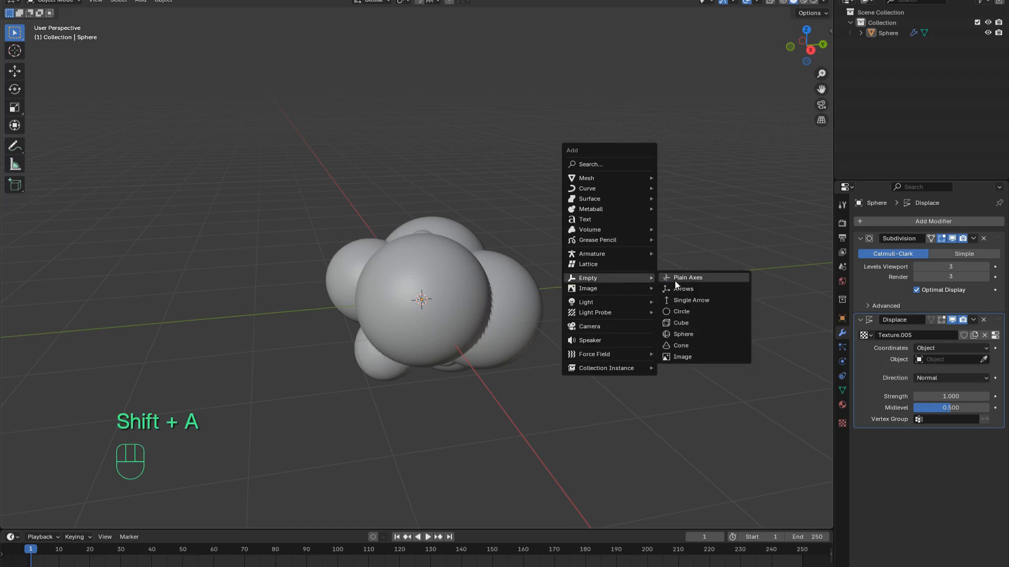
left_click(689, 278)
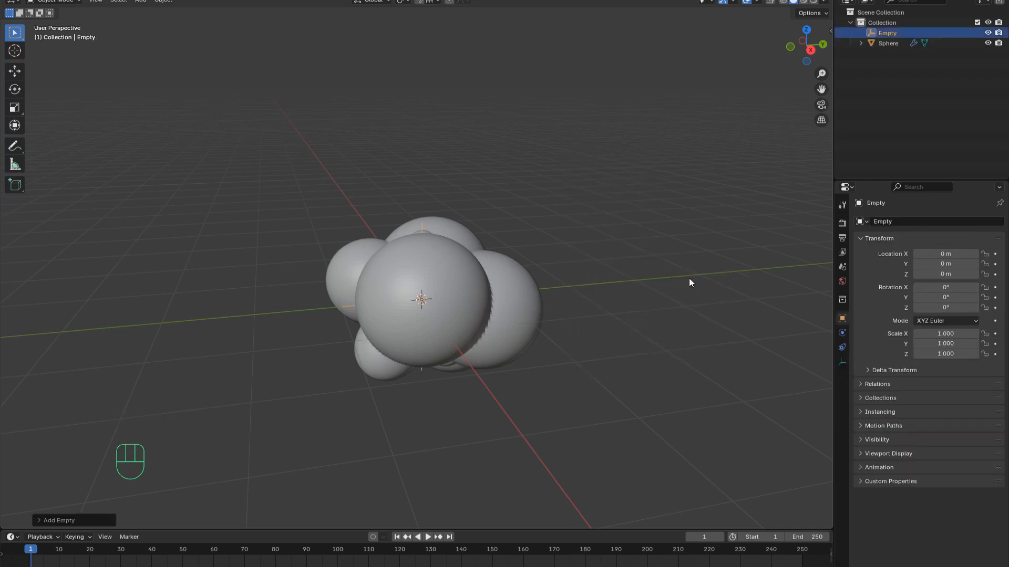
left_click(534, 291)
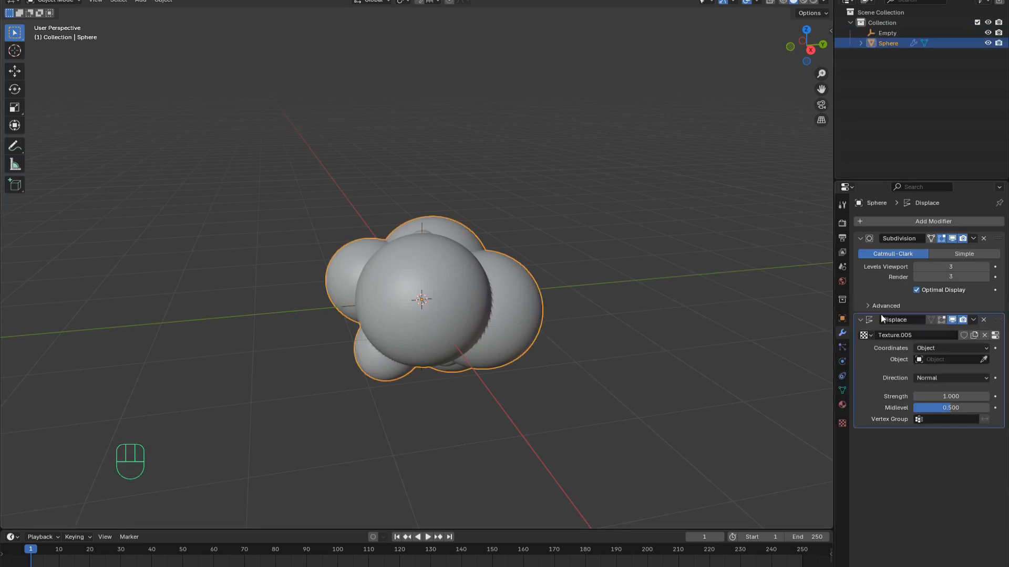
left_click(941, 359)
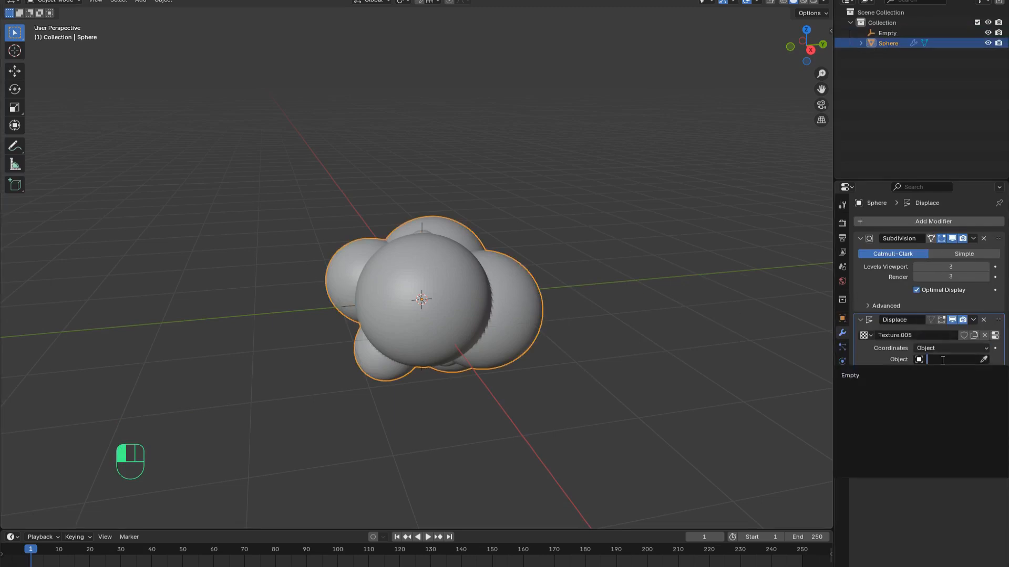
left_click(877, 377)
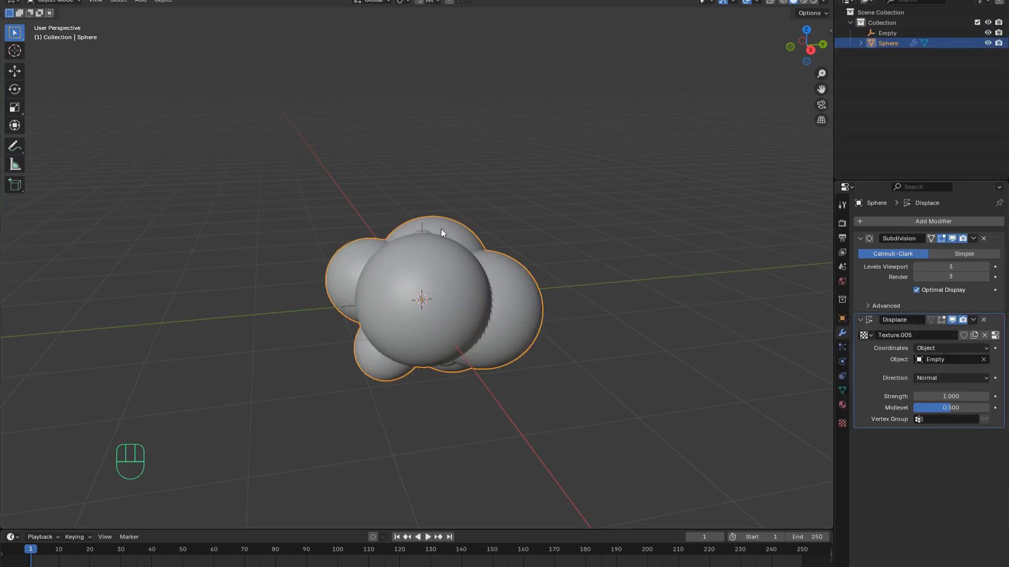
- Move and rotate the empty freely above the cloud to vary the displaced shape
left_click(419, 225)
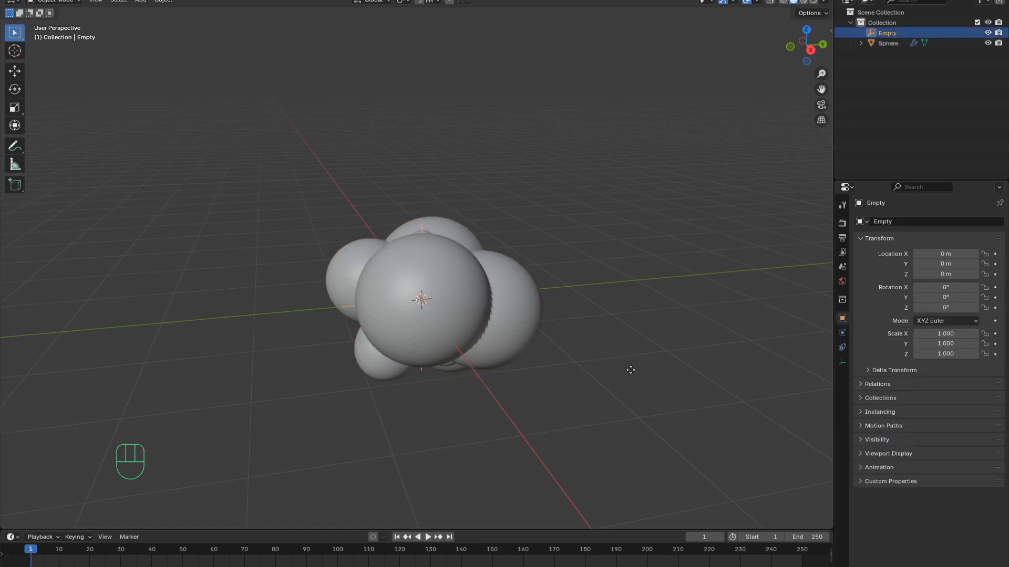
key("g")
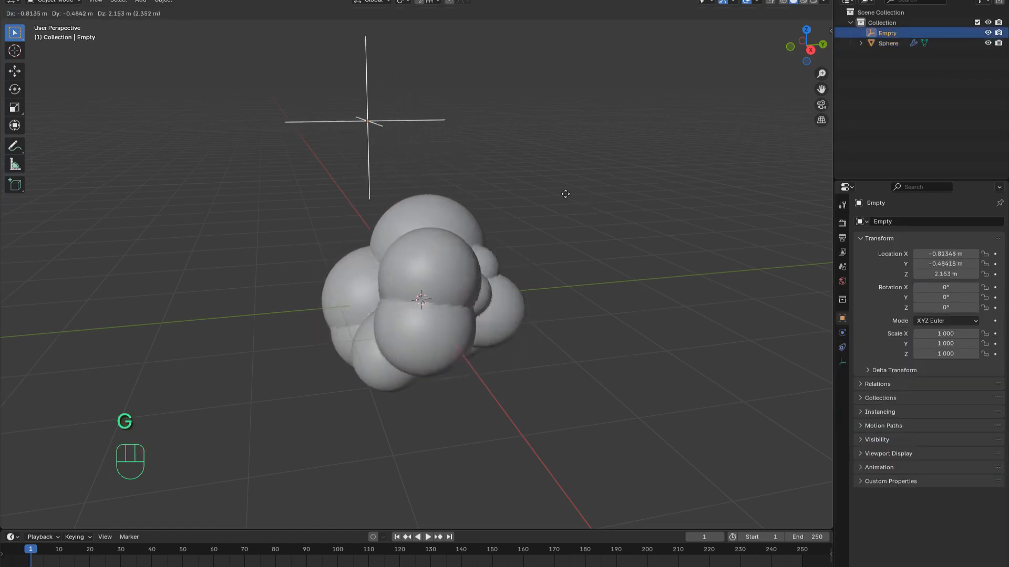
left_click(516, 199)
key("r")
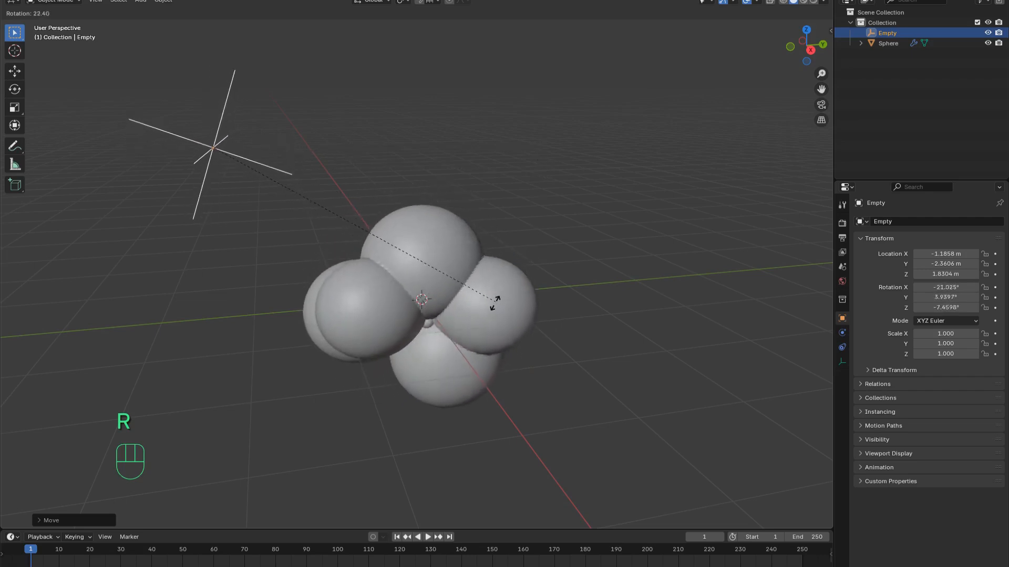
left_click(523, 333)
key("g")
left_click(526, 383)
key("g")
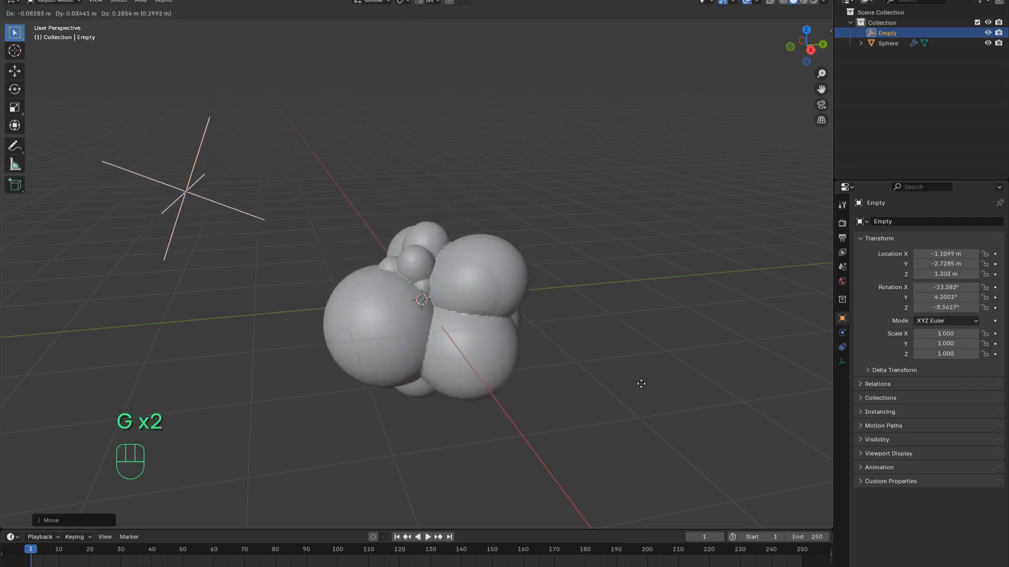
- Try scaling the empty uniformly to about 1.08, and undo the scaling
key("s")
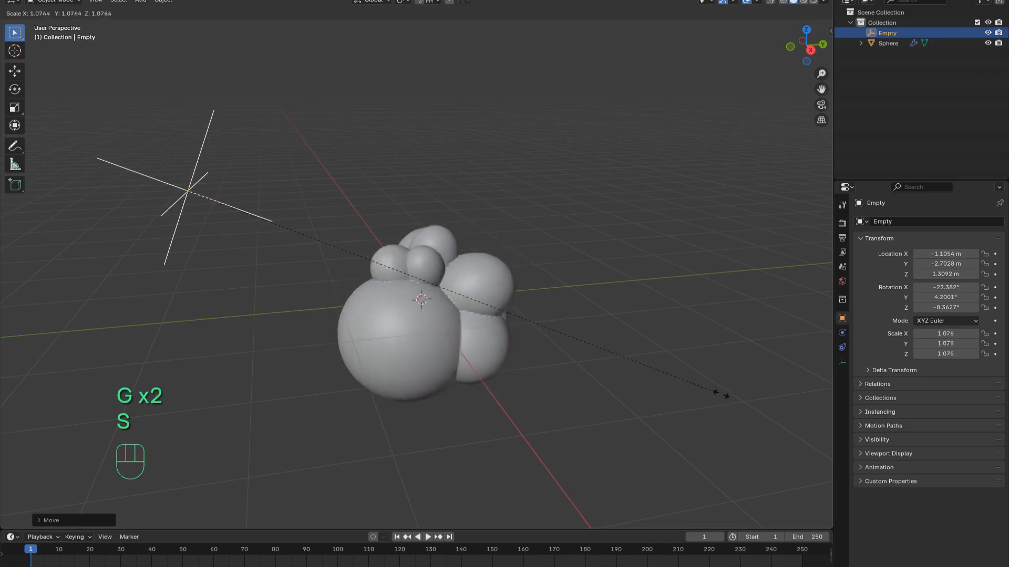
left_click(709, 391)
key("ctrl+z")
- Reposition the empty to about X 0.31, Y 2.43, Z 0.96 m and rotate it to about -7.7°, 1.8°, -2.6°
key("g")
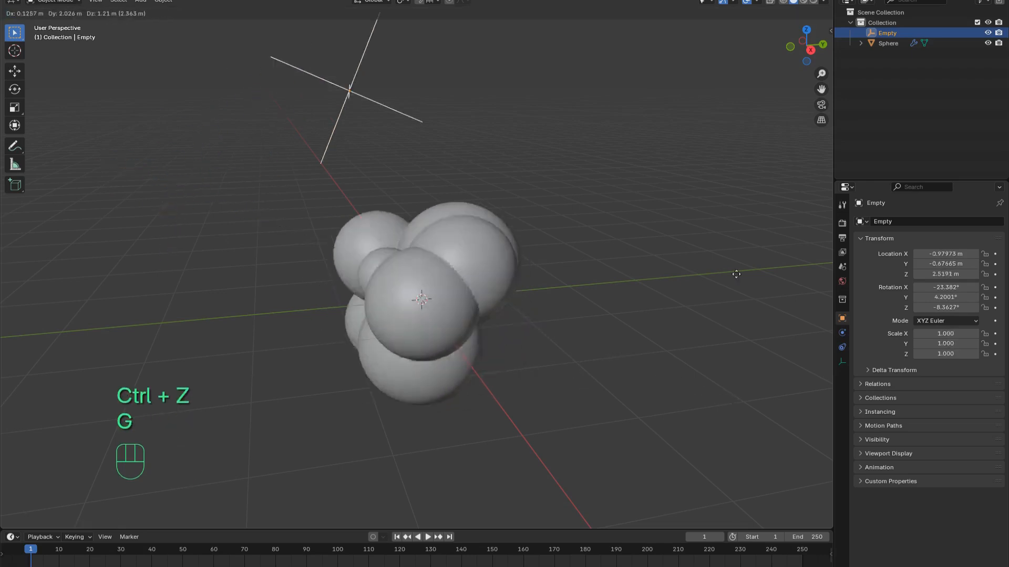
left_click(790, 292)
key("r")
left_click(570, 144)
key("g")
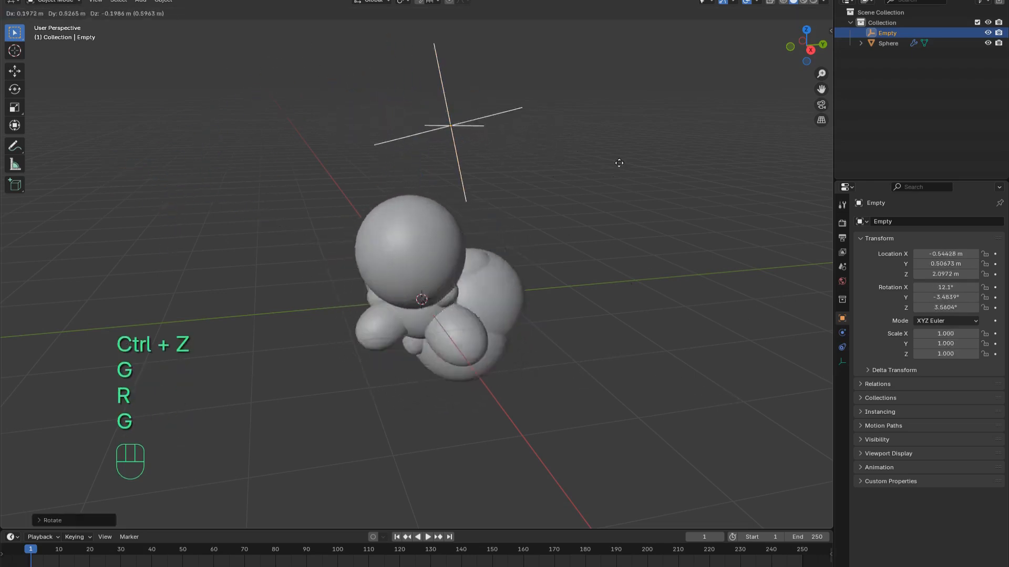
left_click(699, 226)
key("g")
left_click(726, 294)
key("r")
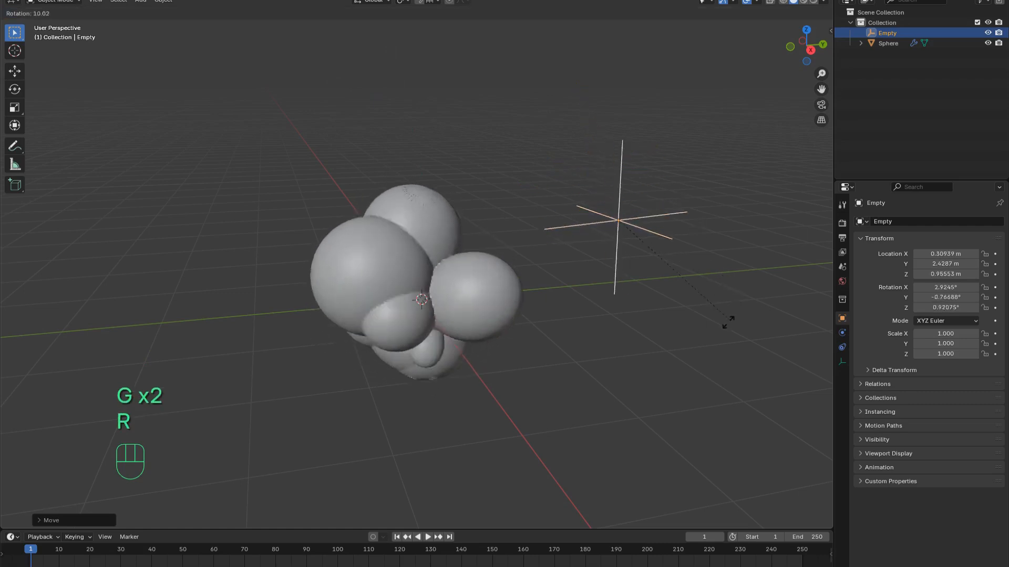
left_click(709, 347)
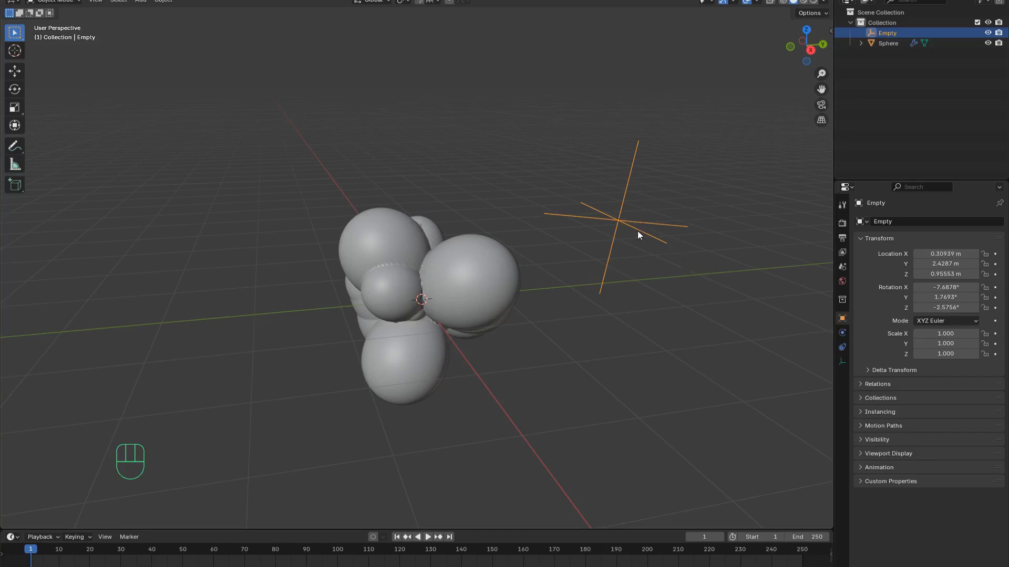
- Delete the empty that drives the displacement coordinates
key("x")
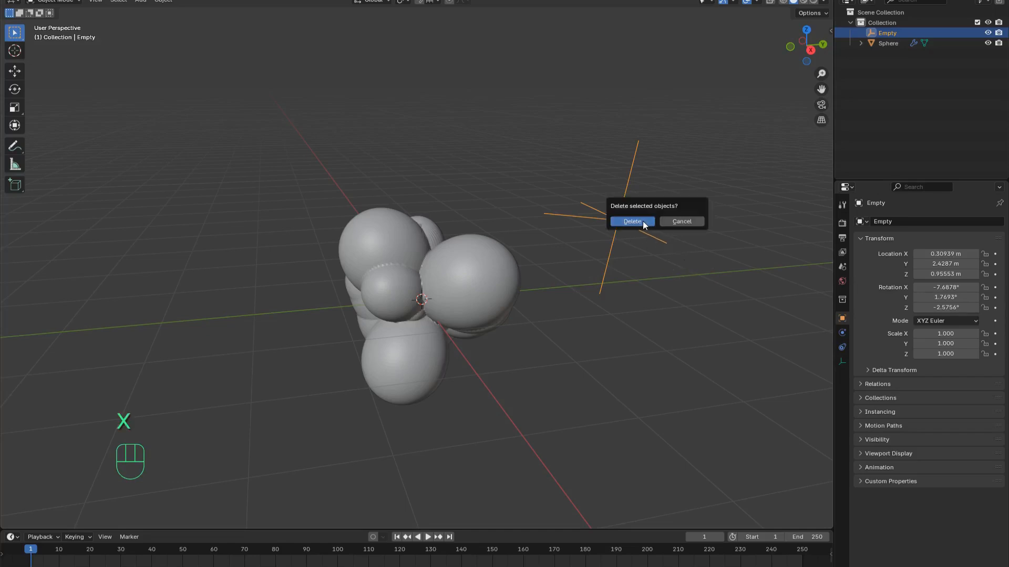
left_click(632, 222)
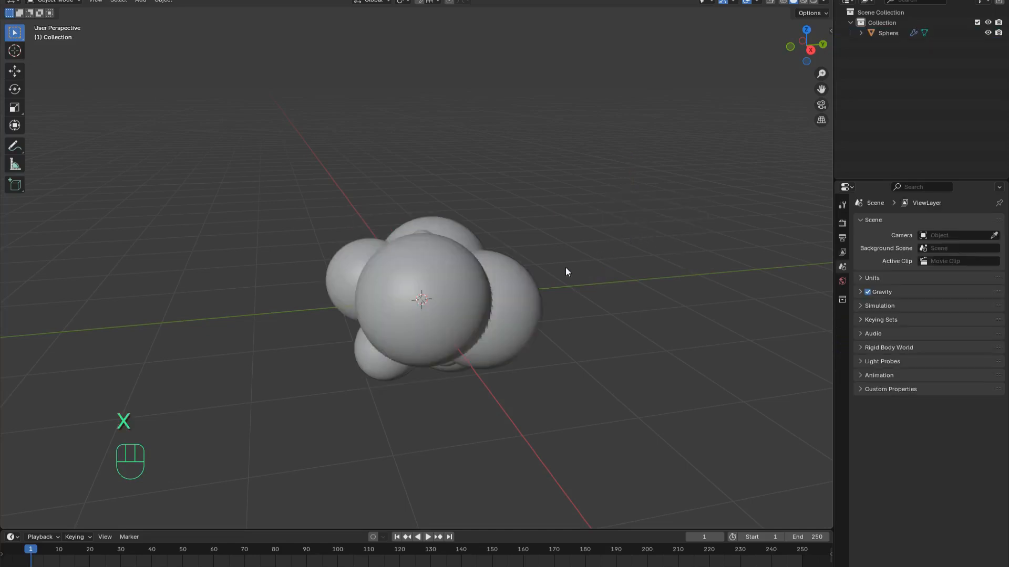
- Turn off Optimal Display in the sphere's Subdivision modifier, inspect the mesh density in wireframe, and return to solid shading
left_click(533, 286)
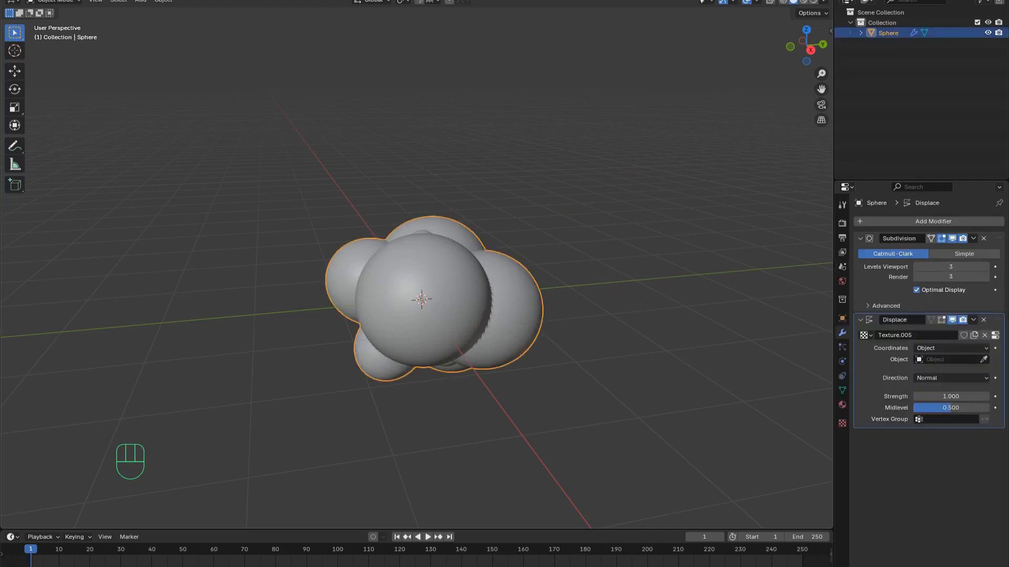
scroll(645, 350, "up", 1)
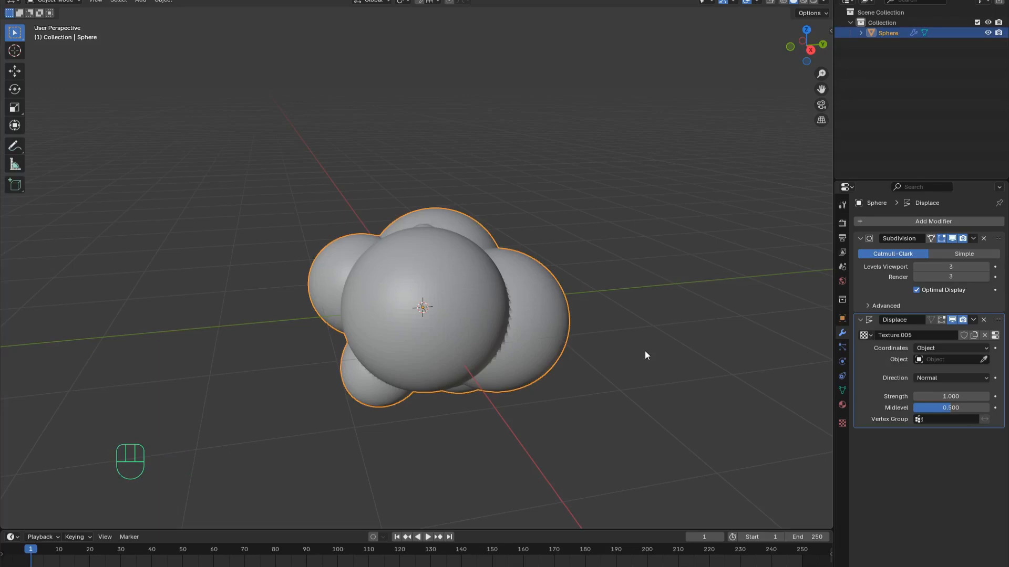
left_click(917, 290)
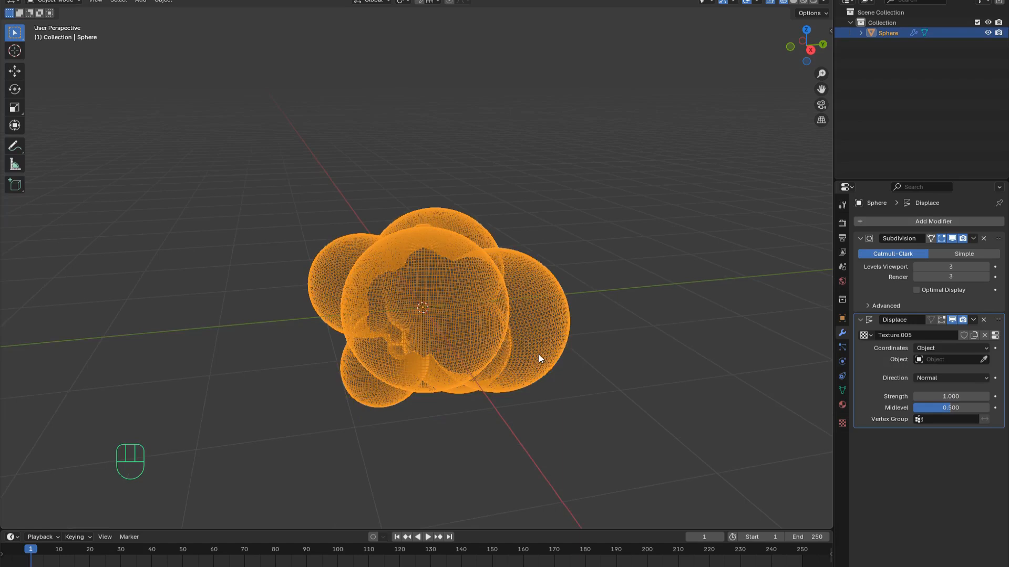
scroll(526, 339, "up", 1)
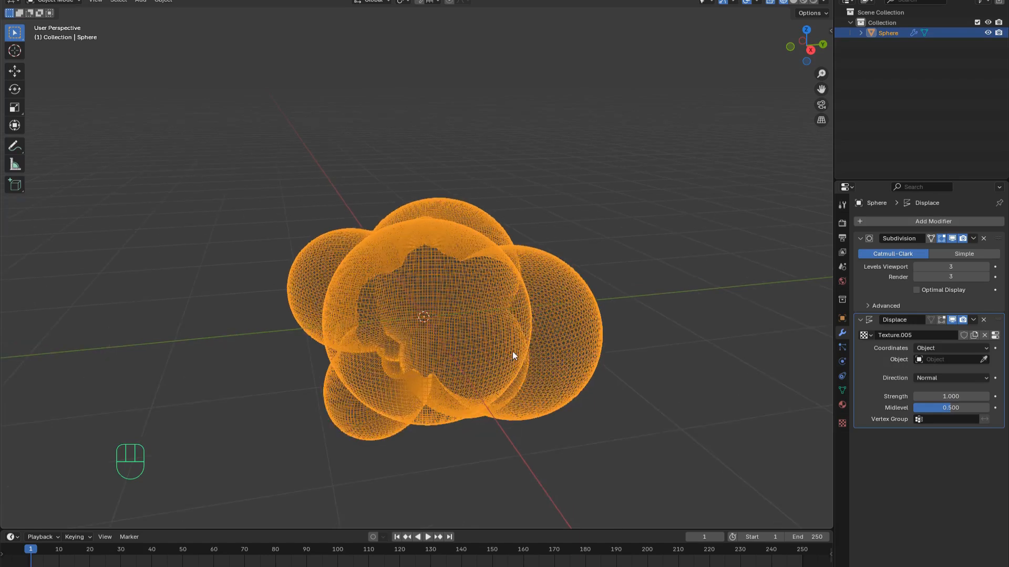
scroll(520, 365, "down", 1)
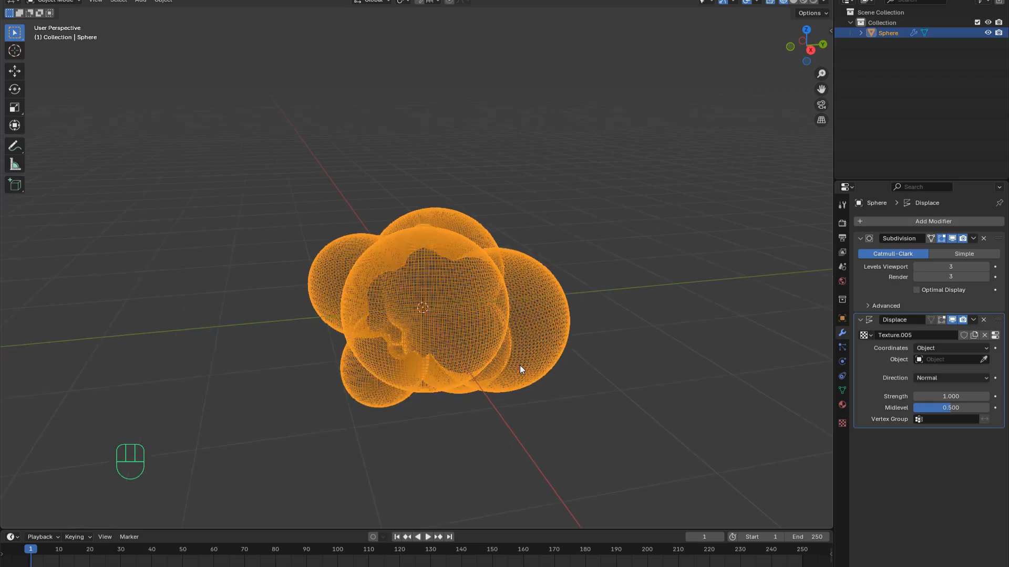
key("z")
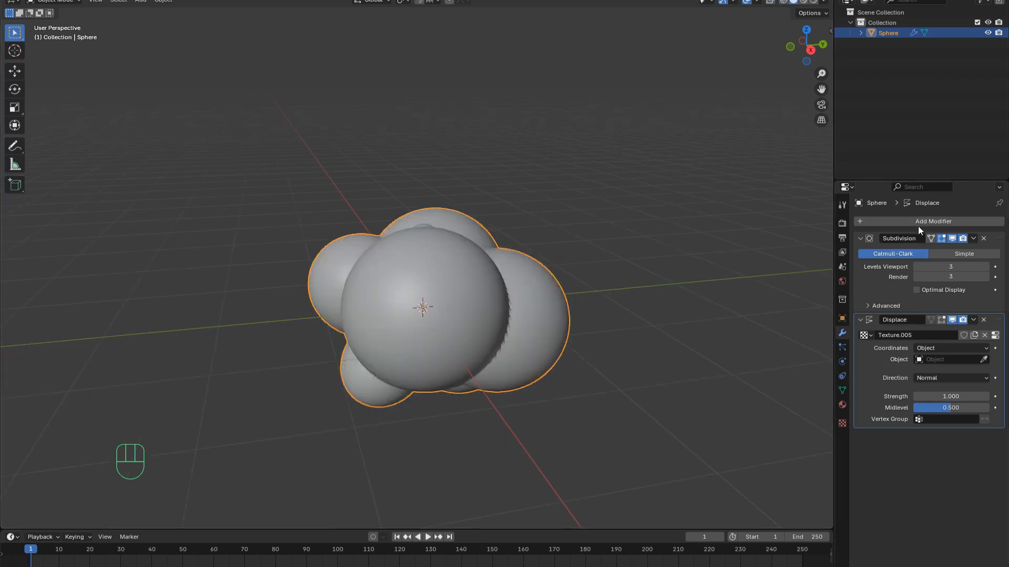
- Add a Decimate modifier to the sphere and set its collapse ratio to 0.01
left_click(937, 221)
mouse_move(937, 220)
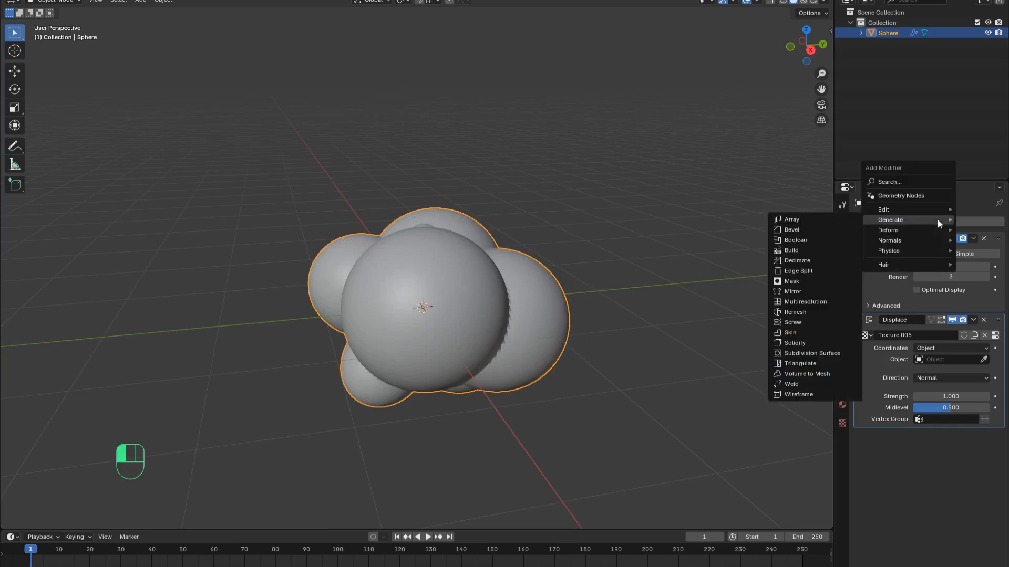
left_click(811, 262)
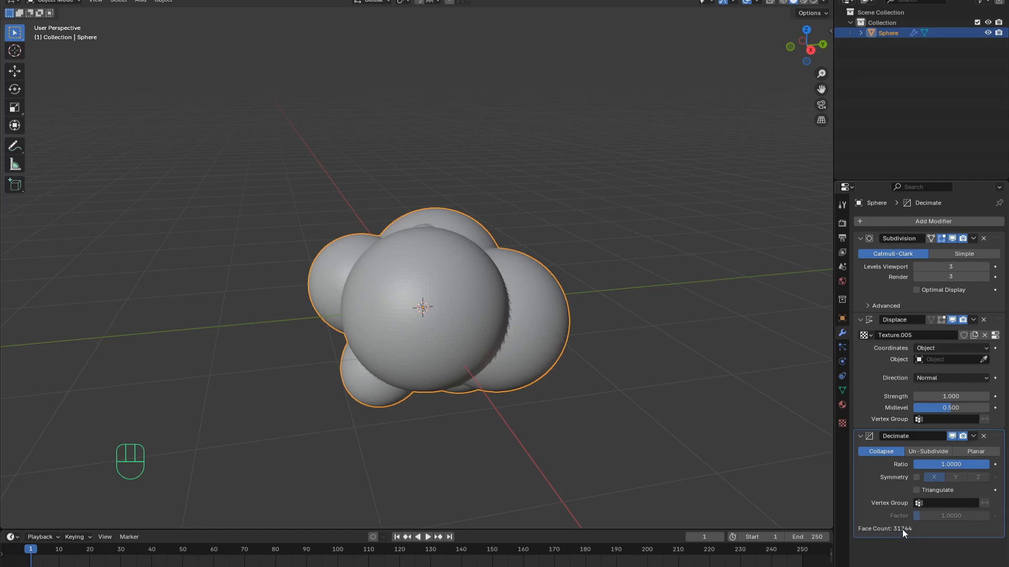
left_click_drag(970, 464, 941, 464)
left_click(946, 464)
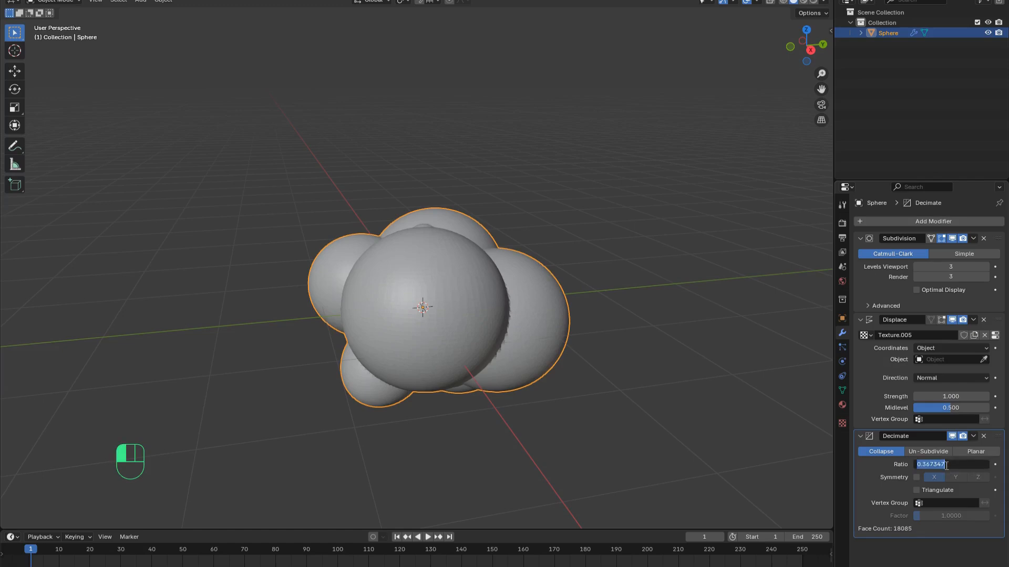
type("0.01")
key("Return")
- Apply Shade Smooth to the decimated cloud mesh
middle_click_drag(654, 364, 647, 362)
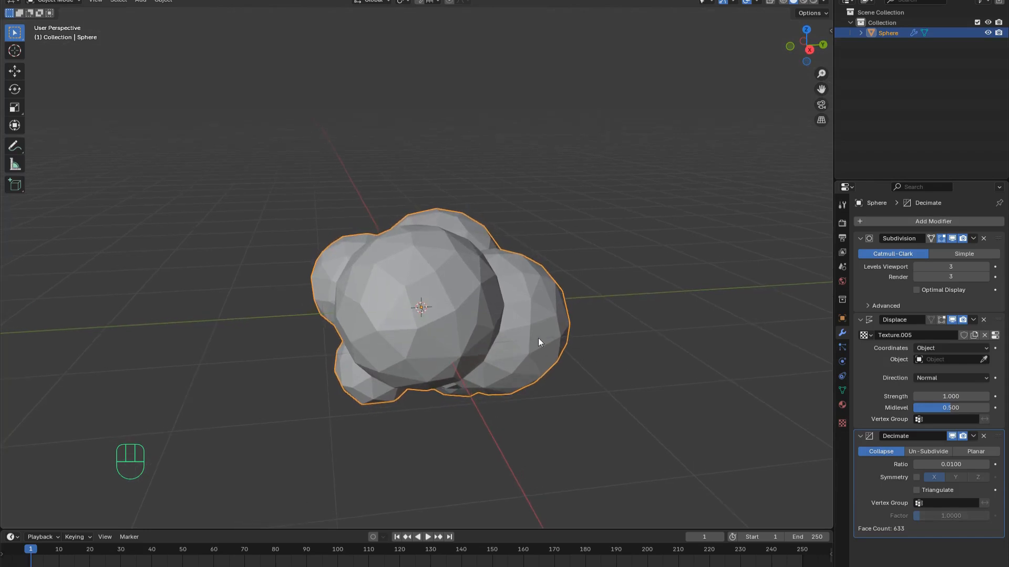
key("w")
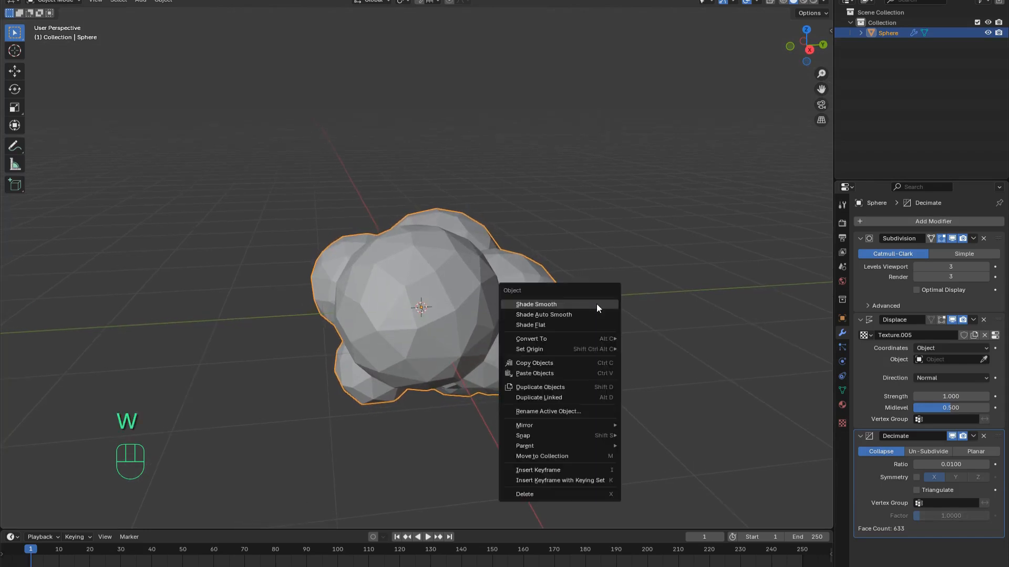
left_click(542, 306)
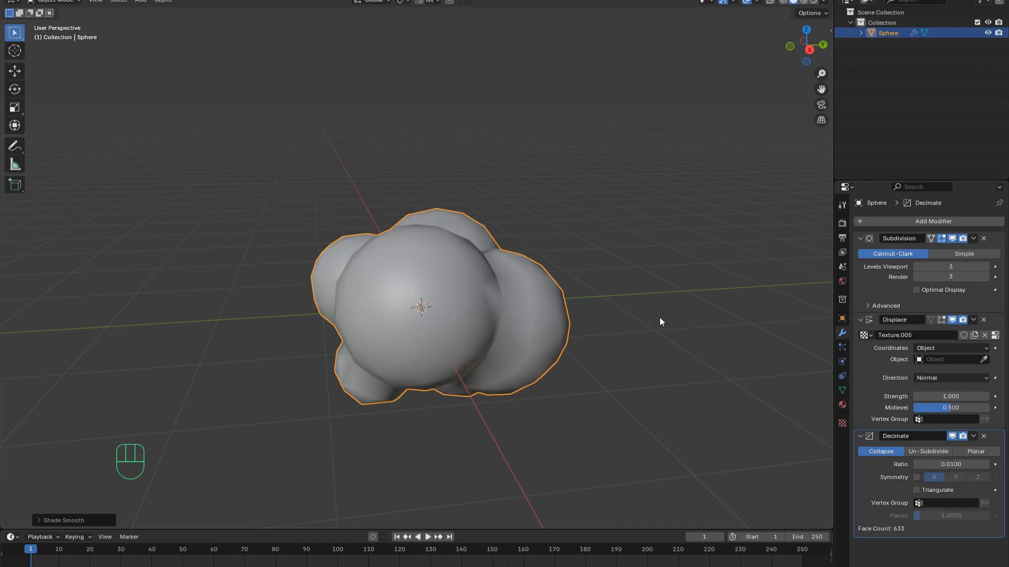
- Export the cloud mesh in Wavefront OBJ format with materials excluded, naming the file sm_cloud
left_click(24, 1)
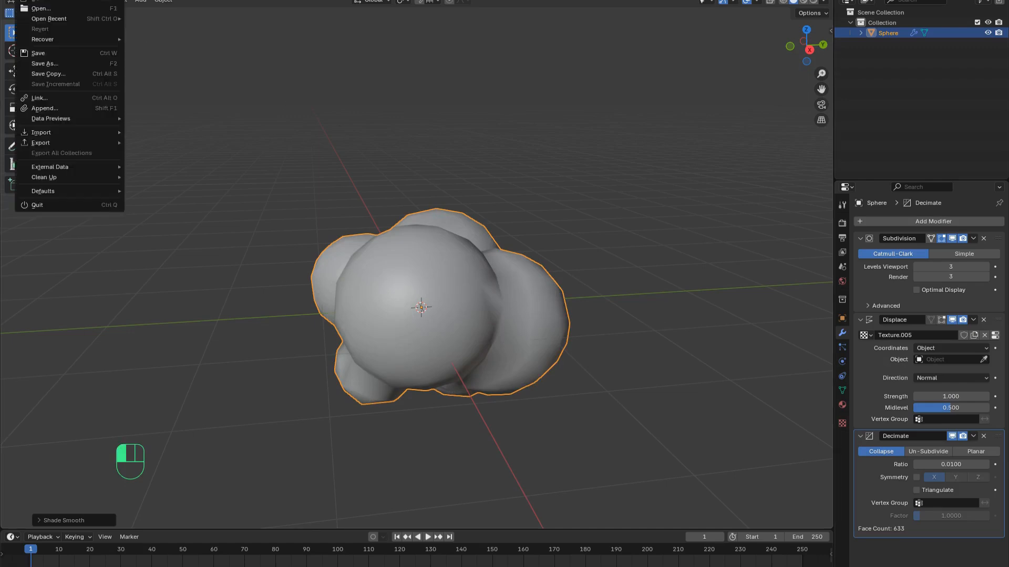
mouse_move(77, 146)
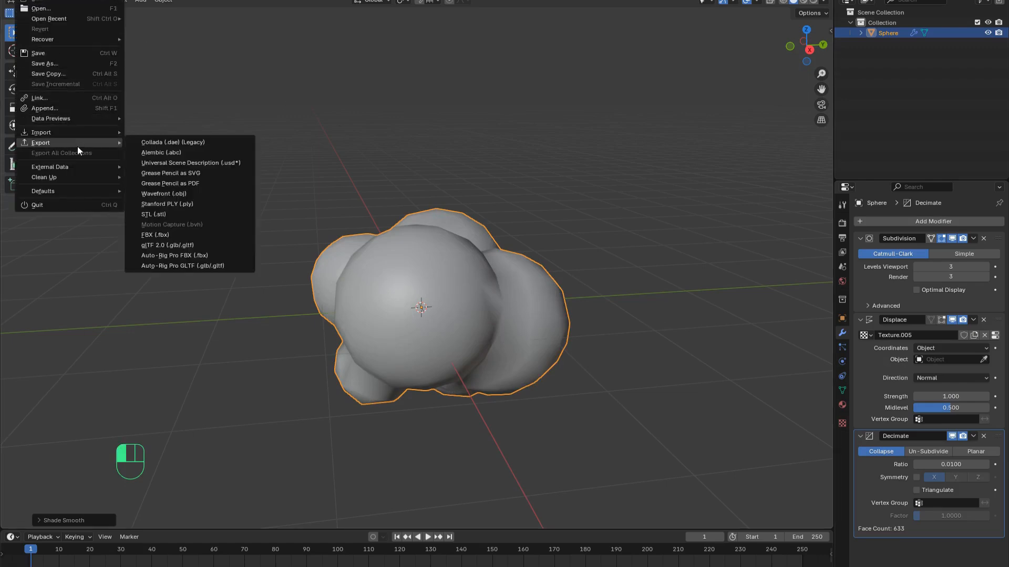
left_click(196, 196)
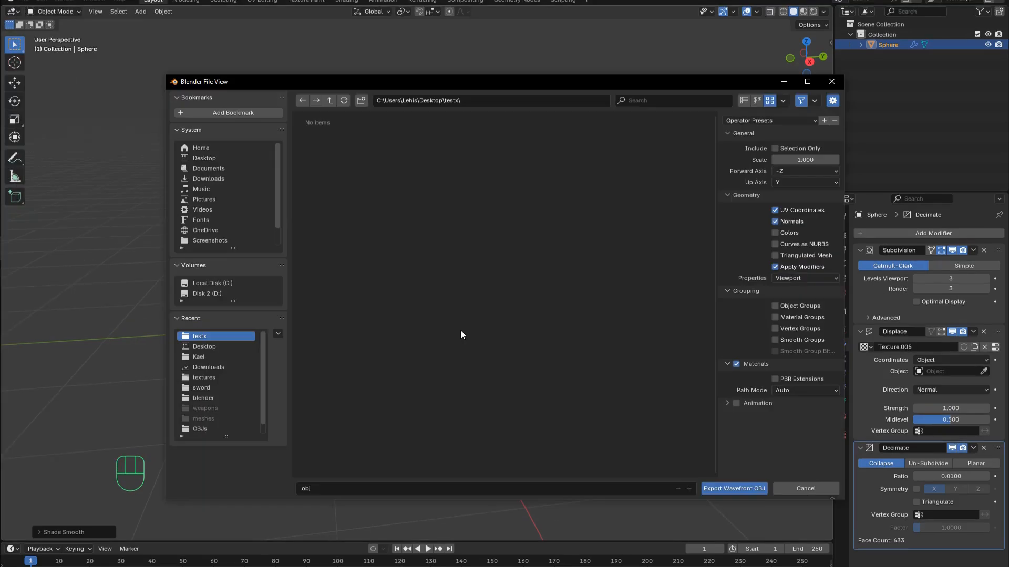
left_click(736, 364)
left_click(424, 492)
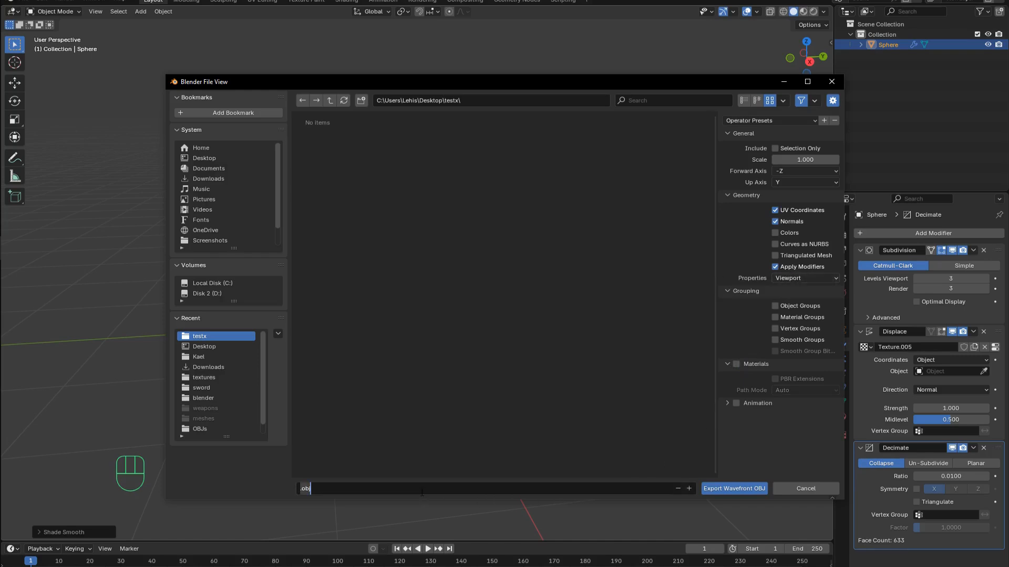
type("sm_cloud")
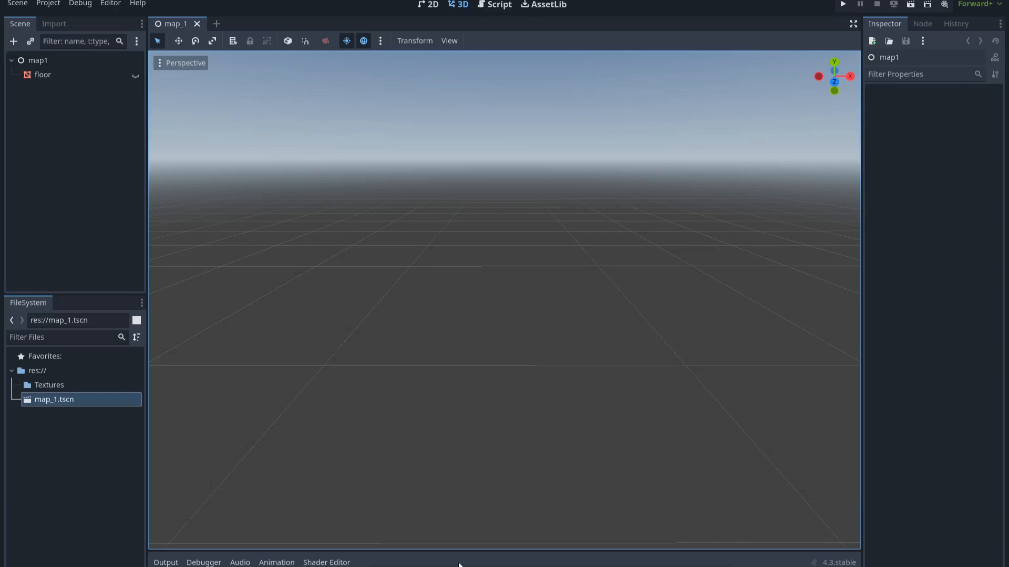
- Import the sm_cloud.obj file into the root folder of the Godot project
left_click_drag(462, 565, 440, 217)
left_click_drag(474, 337, 320, 358)
left_click_drag(79, 446, 86, 446)
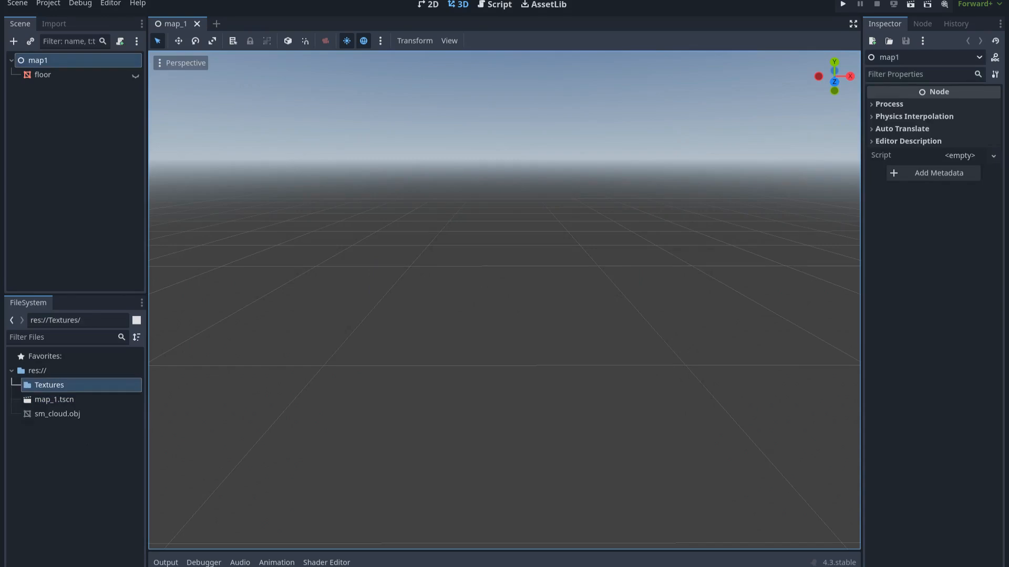
- Import the marble noise, T_Noise_001R and Perlin noise PNG images from the texturs folder into the project's Textures folder
left_click_drag(505, 566, 522, 220)
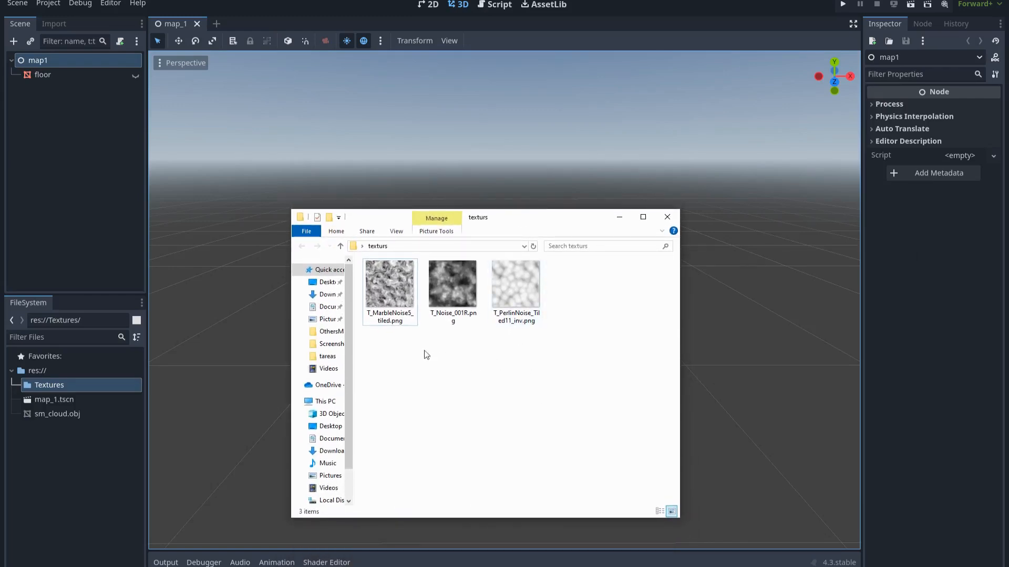
left_click(391, 292)
left_click(479, 310)
left_click(515, 294)
left_click_drag(531, 350, 392, 287)
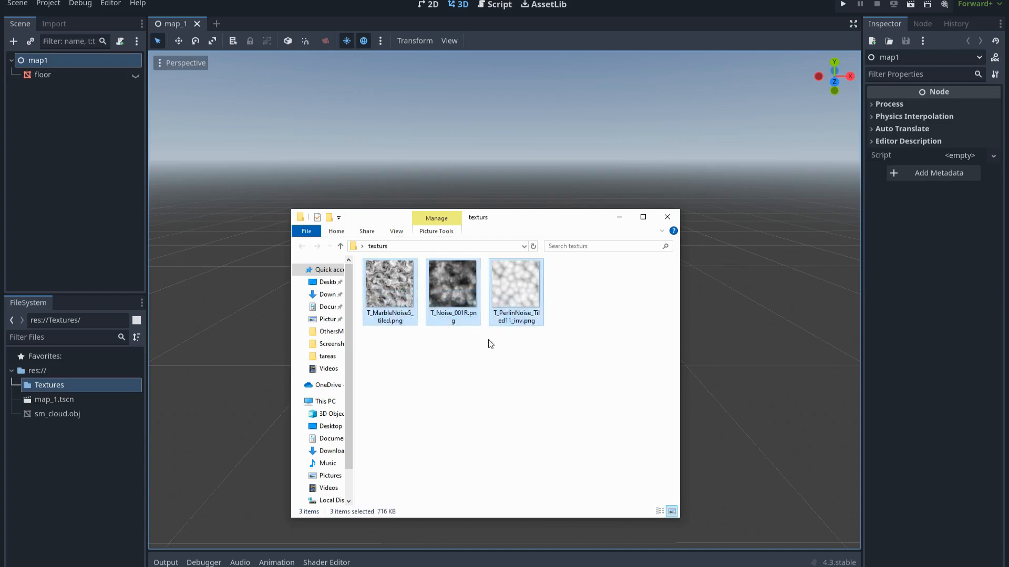
left_click_drag(465, 305, 284, 392)
left_click_drag(89, 386, 89, 385)
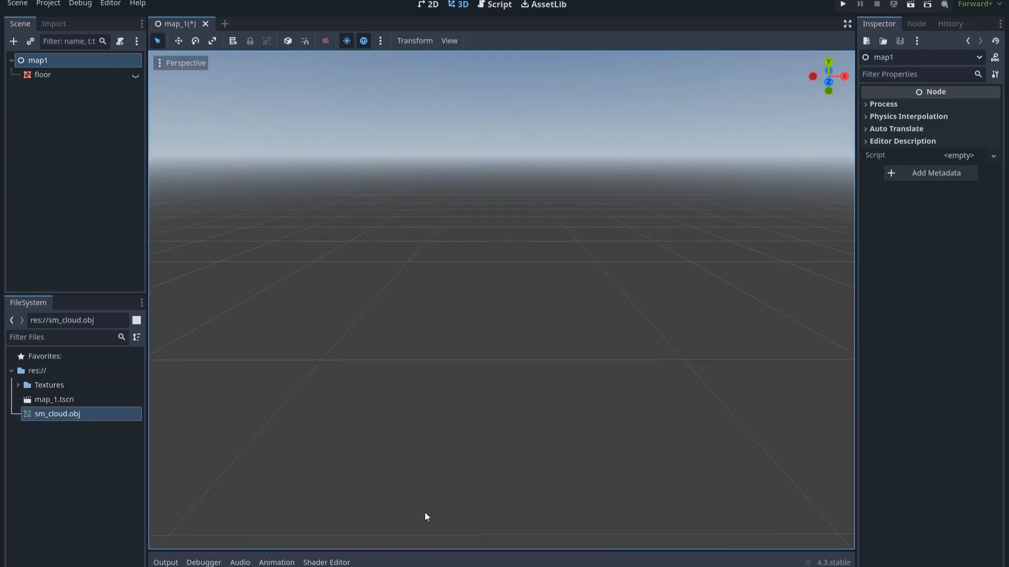
- Add a GPUParticles3D node under map1 and rename it VFX_Stylized_Smoke
left_click(13, 41)
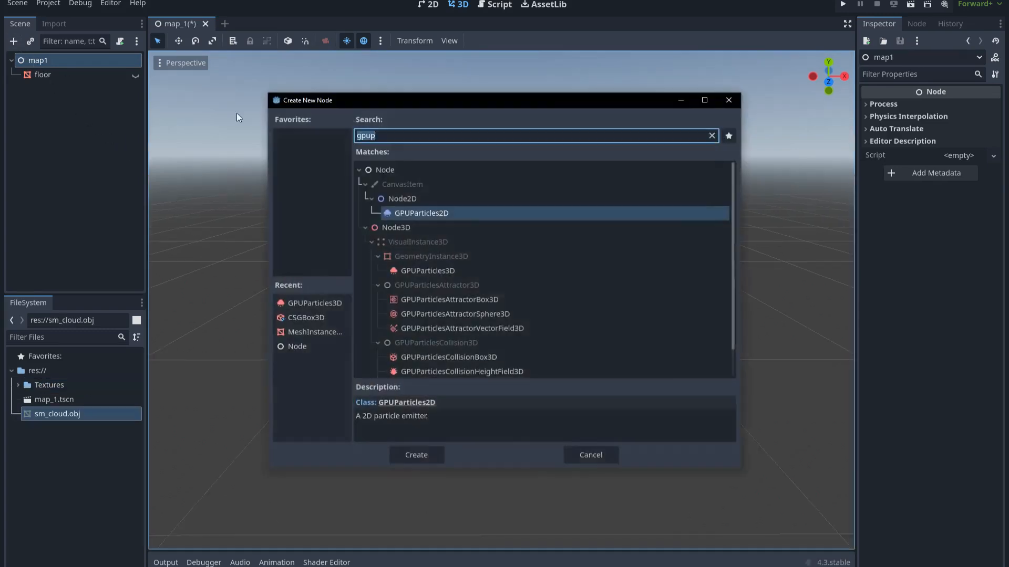
key("Down")
key("Down")
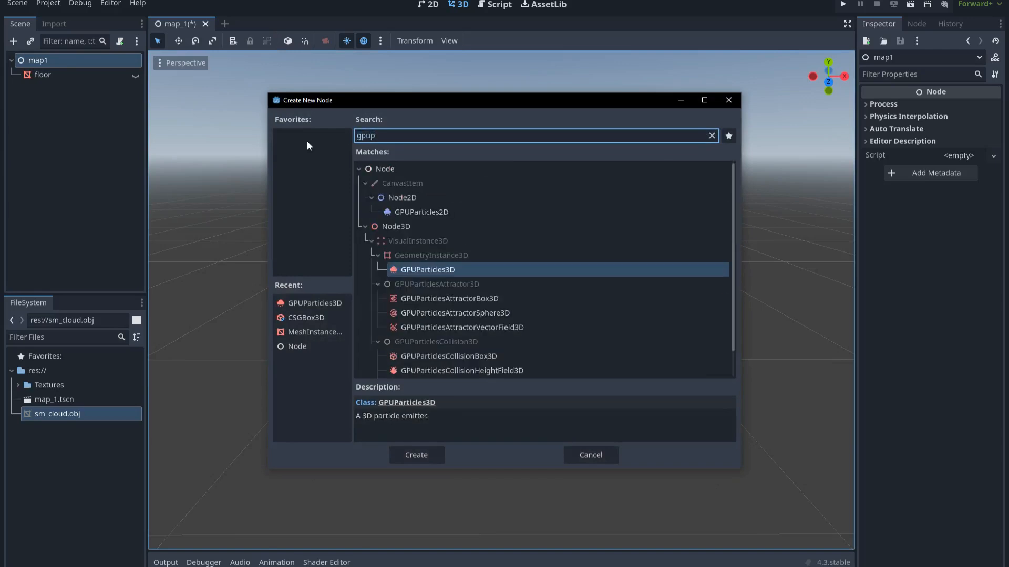
double_click(432, 271)
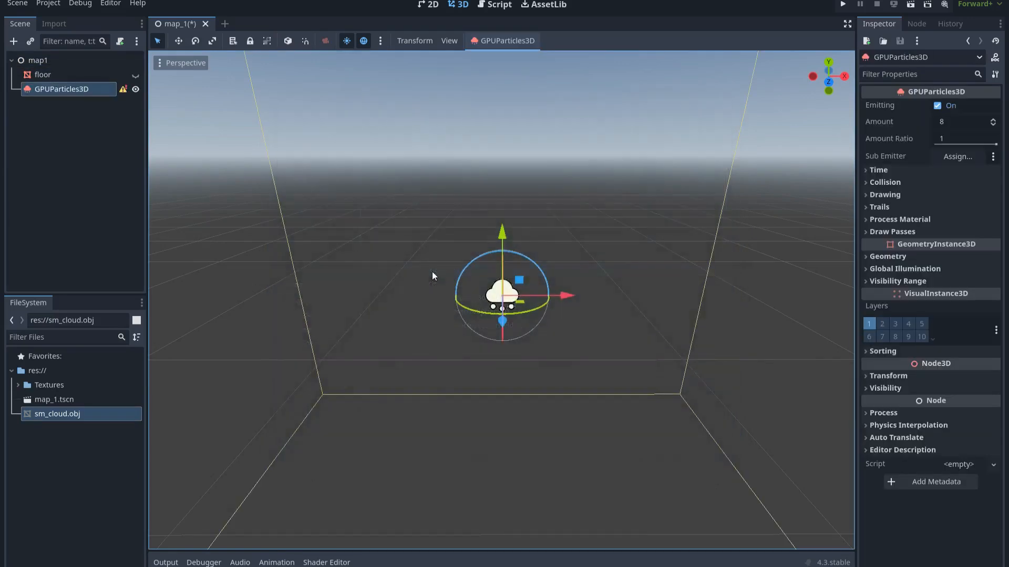
double_click(83, 92)
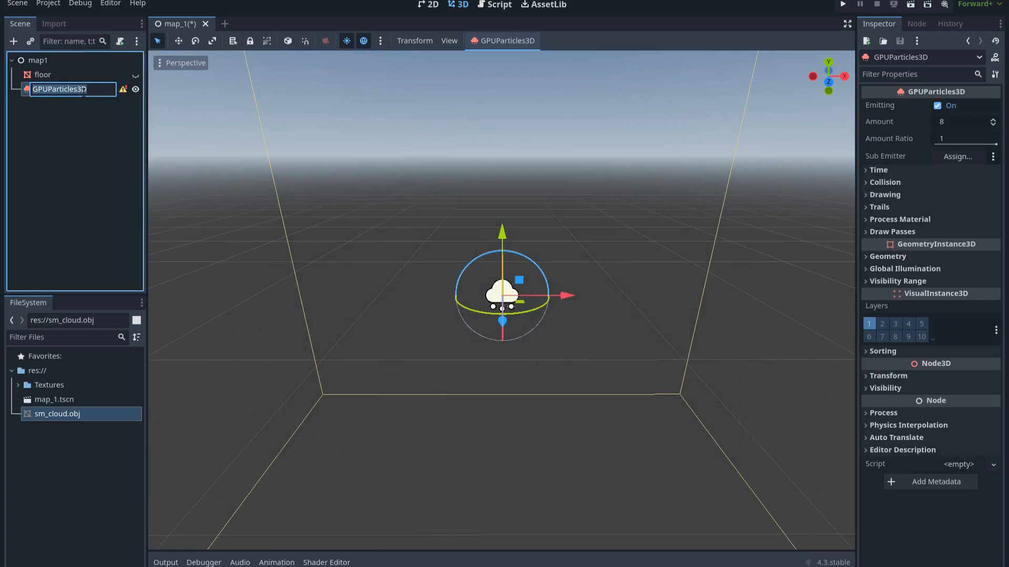
type("VFX_Stylized_Sm")
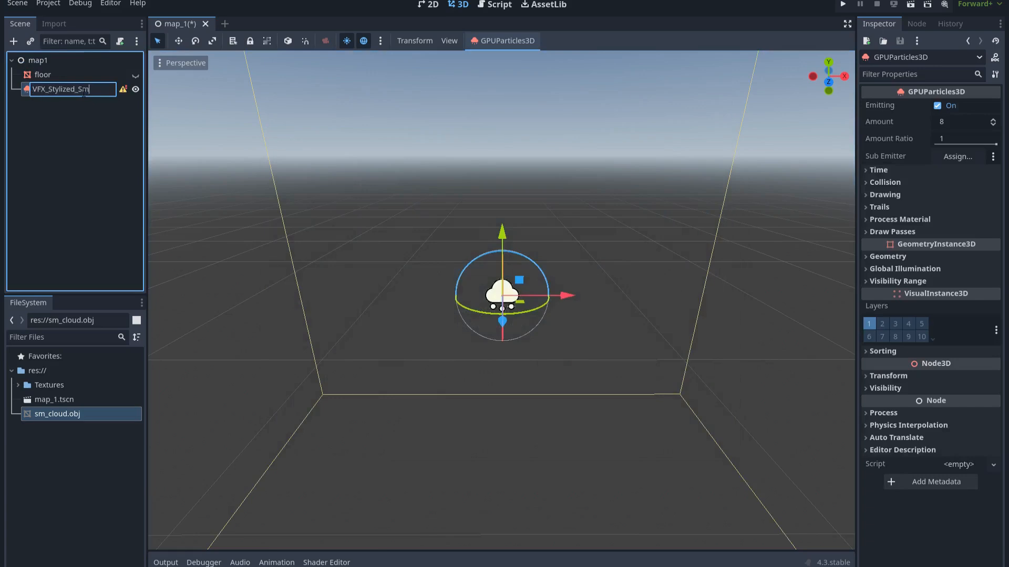
type("oke")
key("Return")
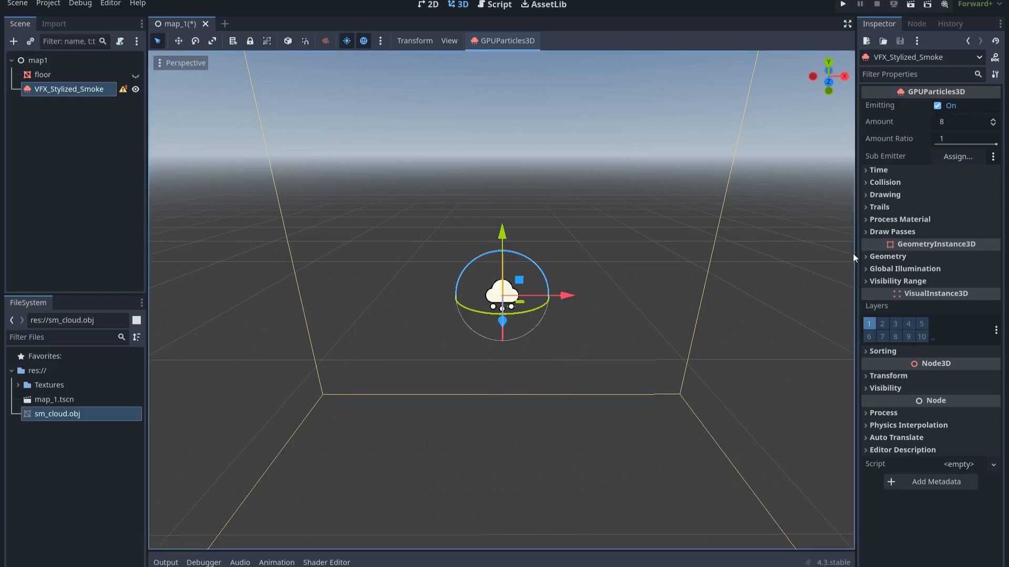
- Assign a new ParticleProcessMaterial as the process material of VFX_Stylized_Smoke
left_click(891, 220)
left_click(958, 233)
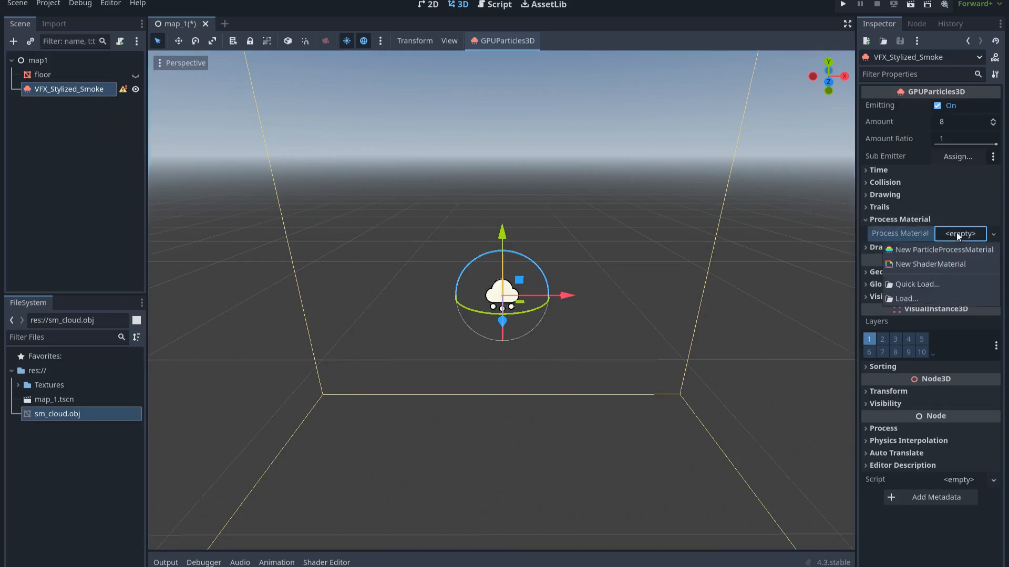
left_click(926, 250)
- Use sm_cloud.obj as the Pass 1 draw mesh of the smoke particles and widen the property area
left_click(894, 249)
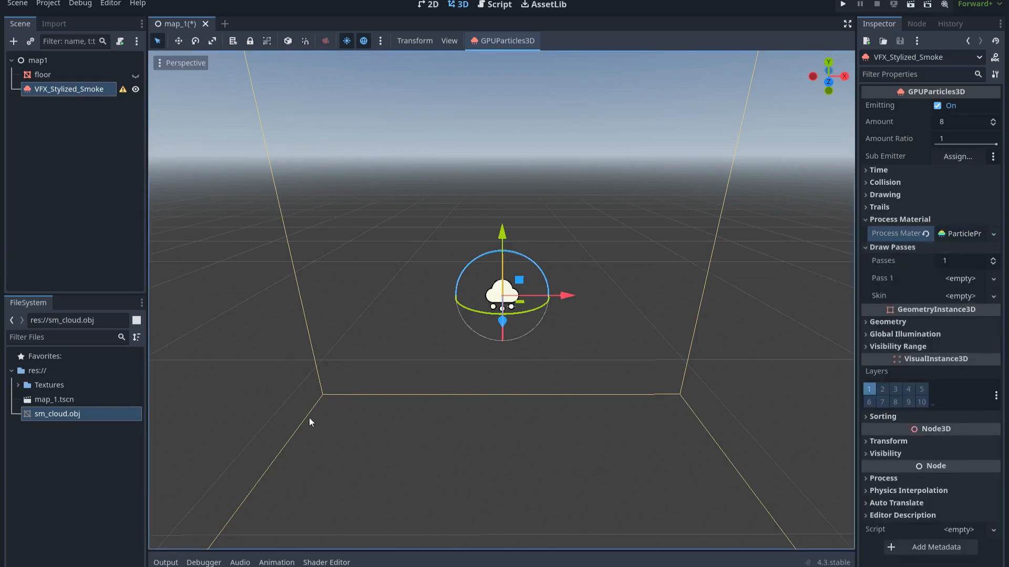
left_click_drag(74, 415, 944, 278)
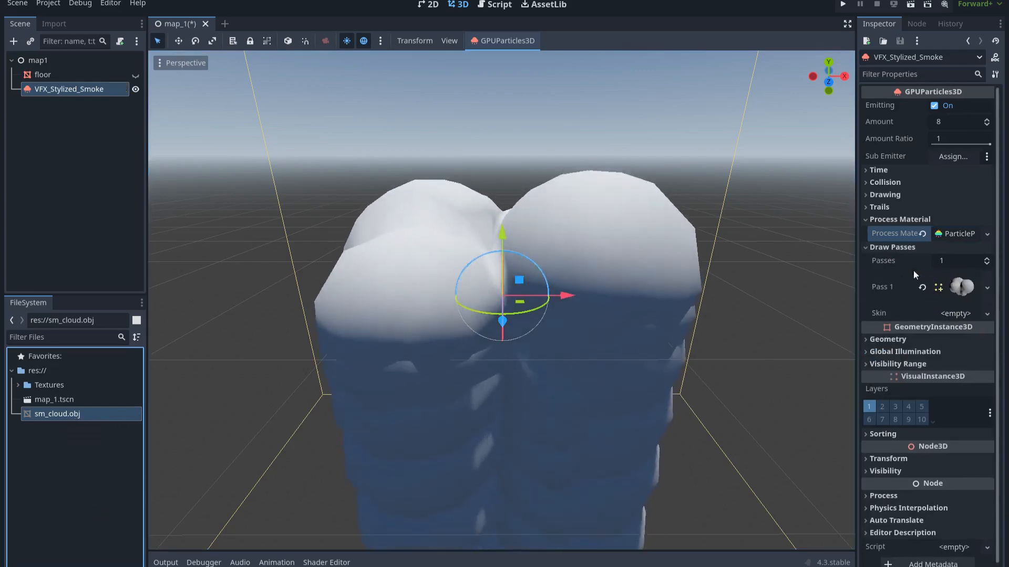
left_click_drag(858, 268, 822, 268)
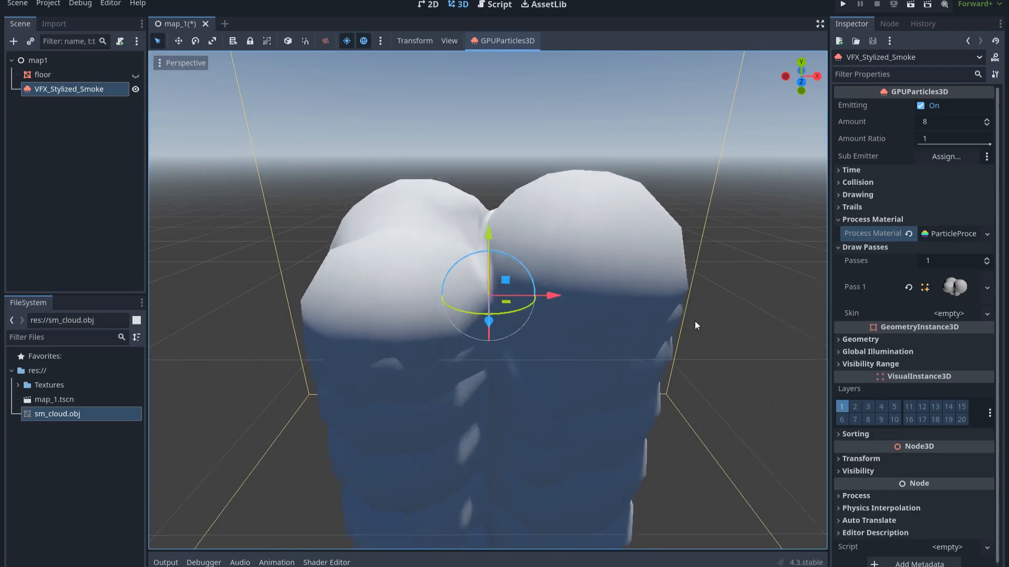
scroll(693, 323, "down", 5)
scroll(683, 322, "up", 1)
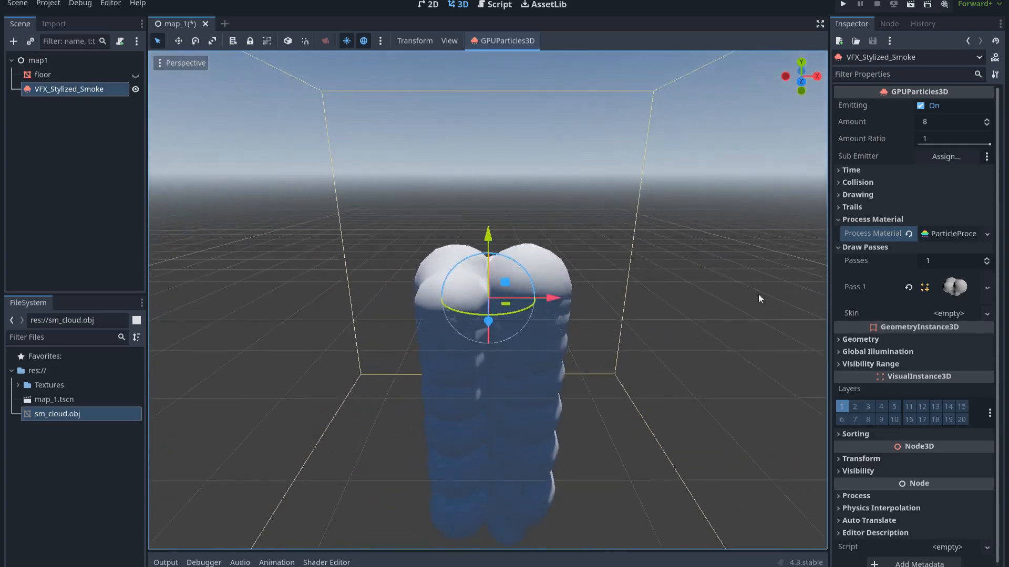
- Set the Y gravity of the particle process material to 0
left_click(947, 236)
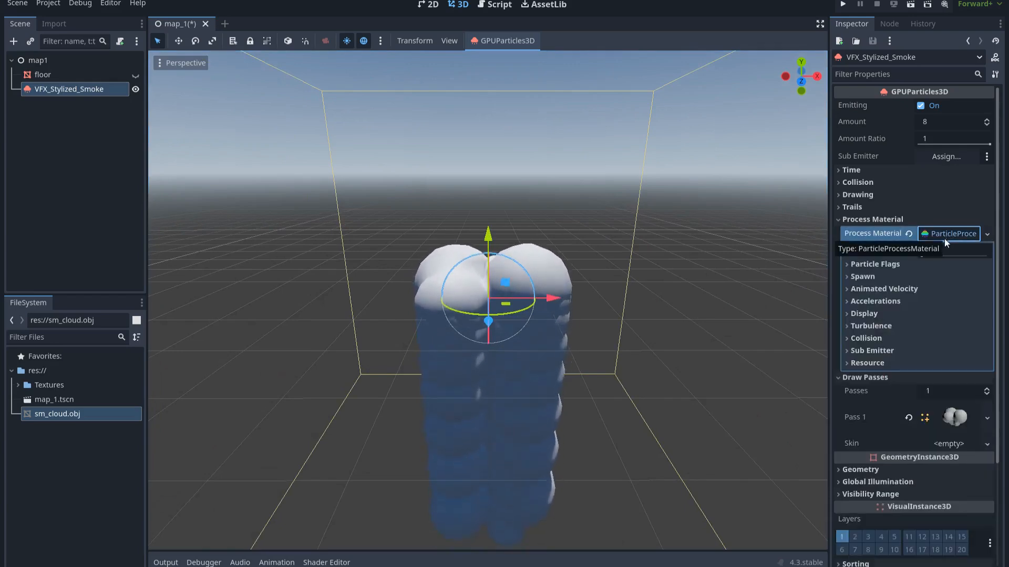
left_click(887, 303)
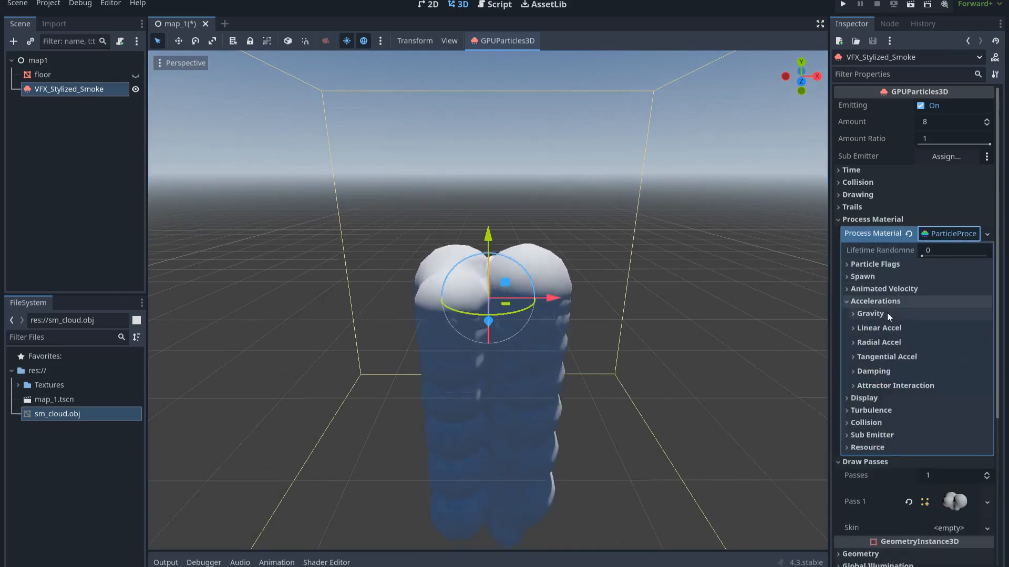
left_click(887, 313)
left_click(931, 342)
type("0")
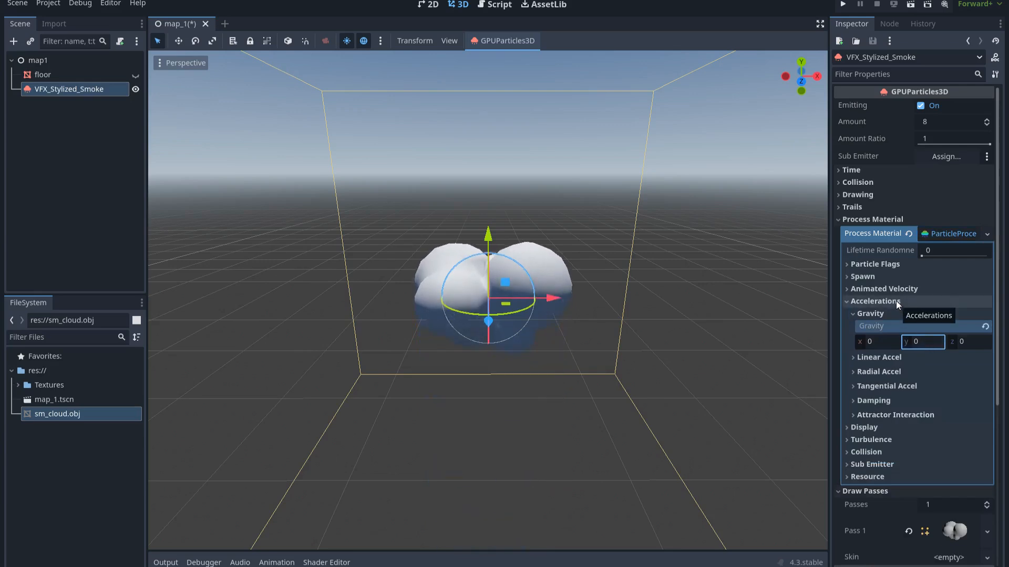
- Set the particles' spawn velocity direction to X 0, Y 1, Z 0
left_click(883, 278)
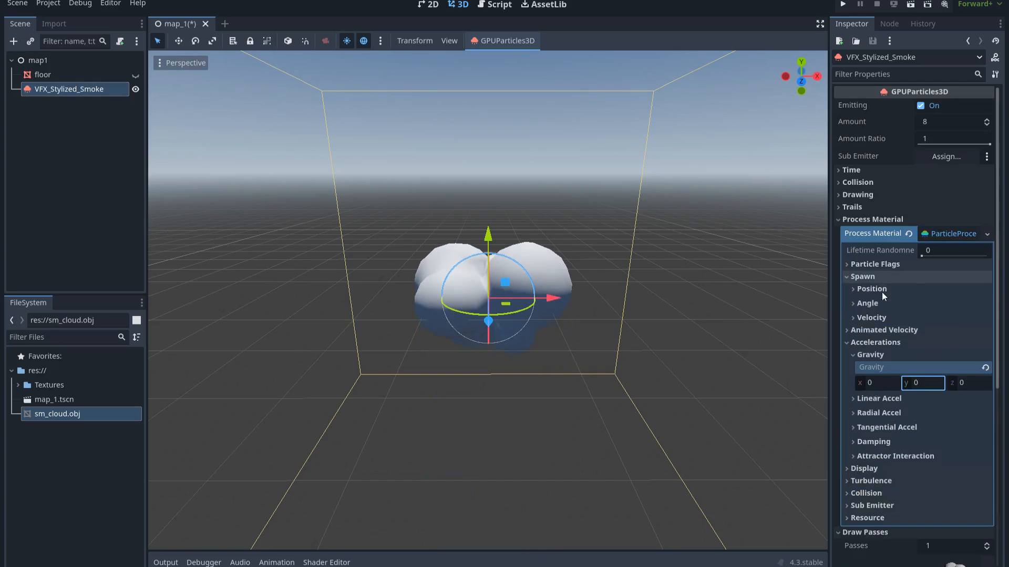
left_click(878, 318)
scroll(885, 332, "down", 3)
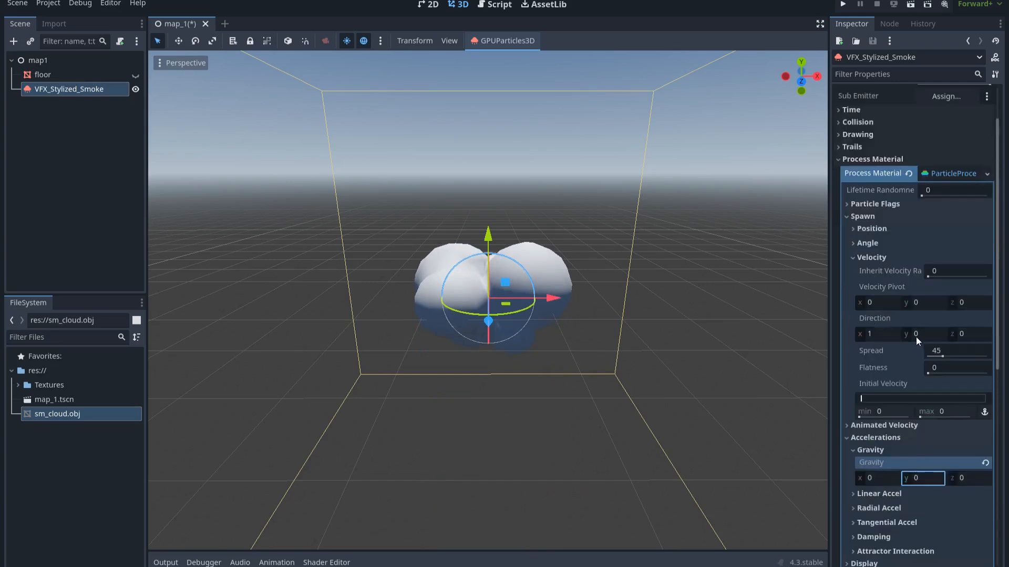
left_click(885, 335)
type("0")
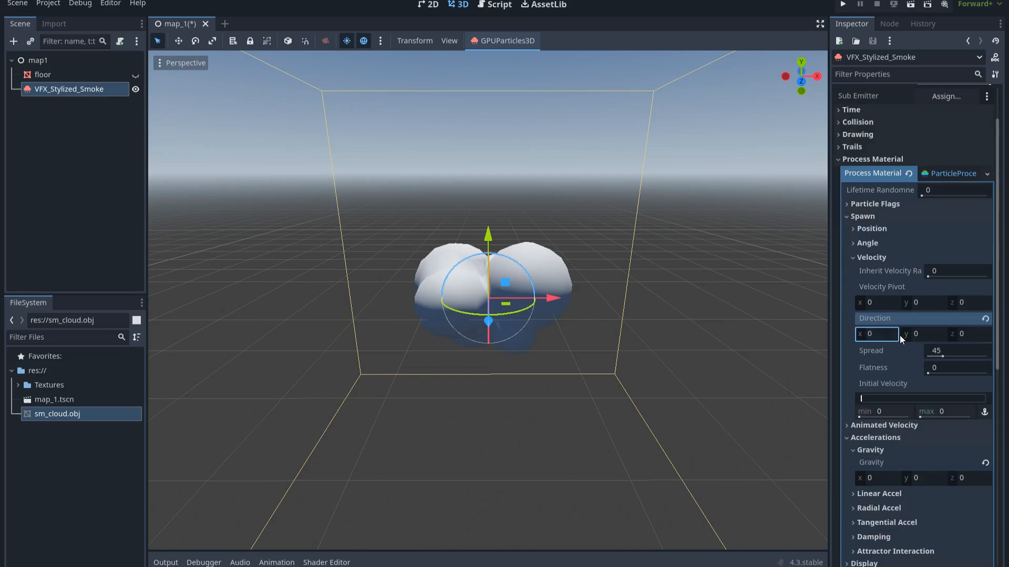
key("Tab")
key("Return")
- Reduce the velocity spread to 0 and set the initial velocity to a minimum of 3 and a maximum of 4
left_click_drag(942, 357, 919, 356)
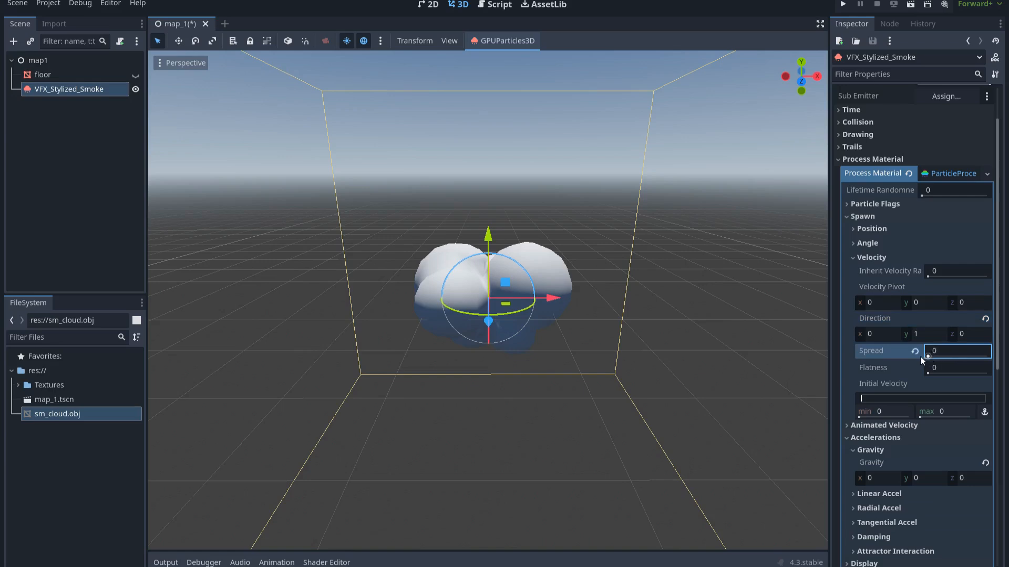
left_click(895, 412)
type("3")
key("Tab")
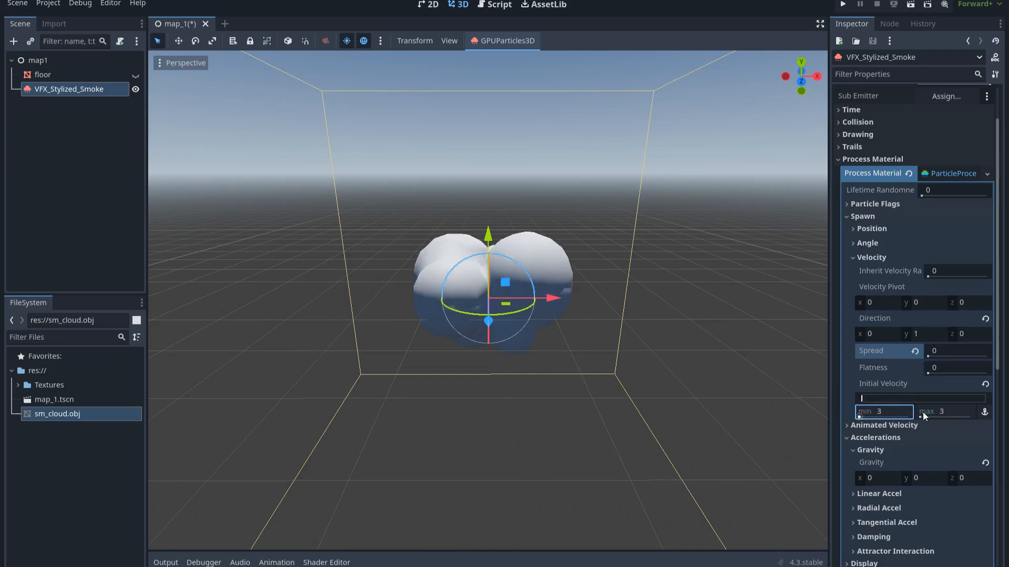
type("4")
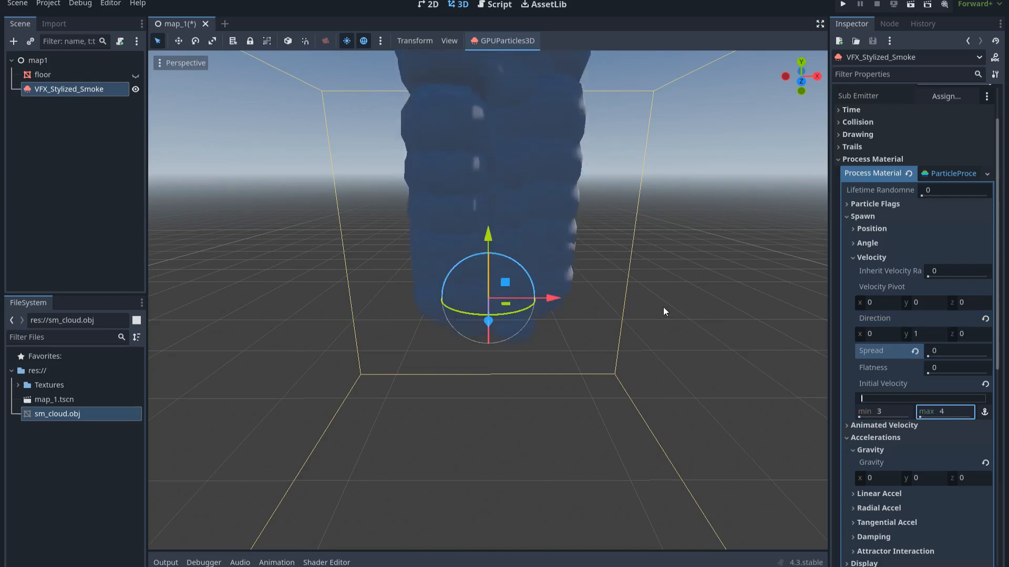
- Change the particles' emission shape to Sphere with a radius of 0.5
left_click(871, 229)
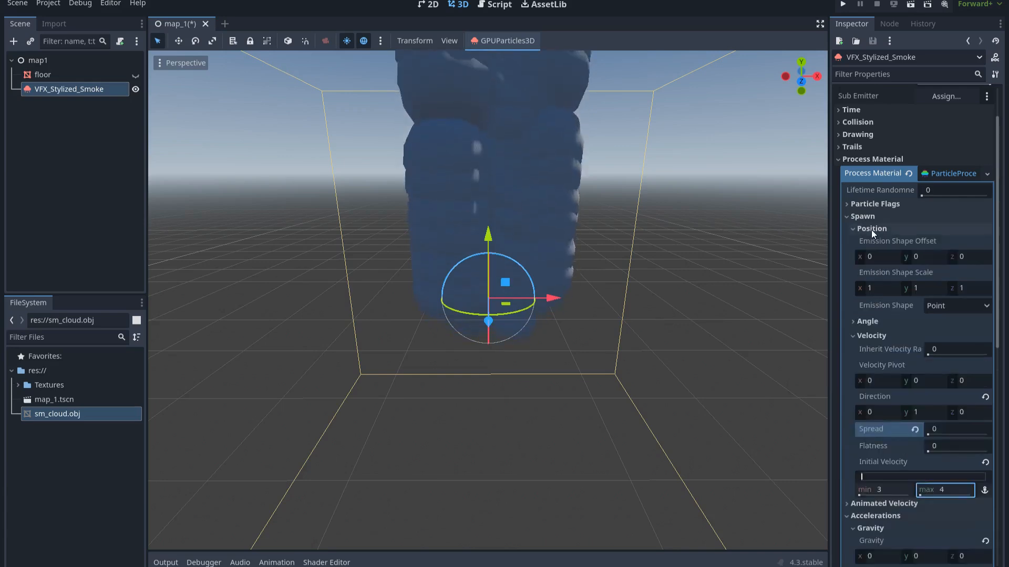
left_click(952, 309)
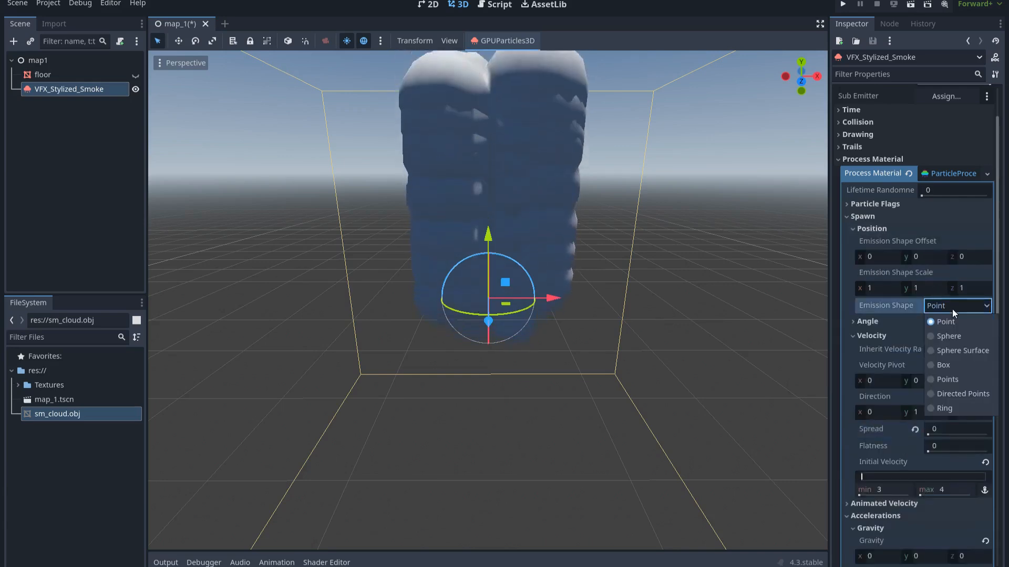
left_click(950, 336)
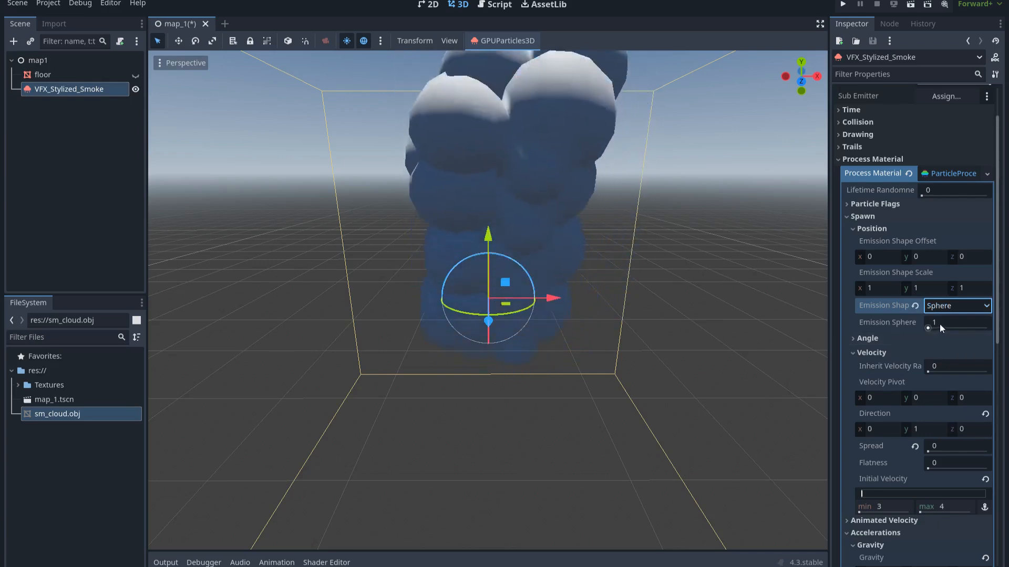
left_click(940, 324)
type(".5")
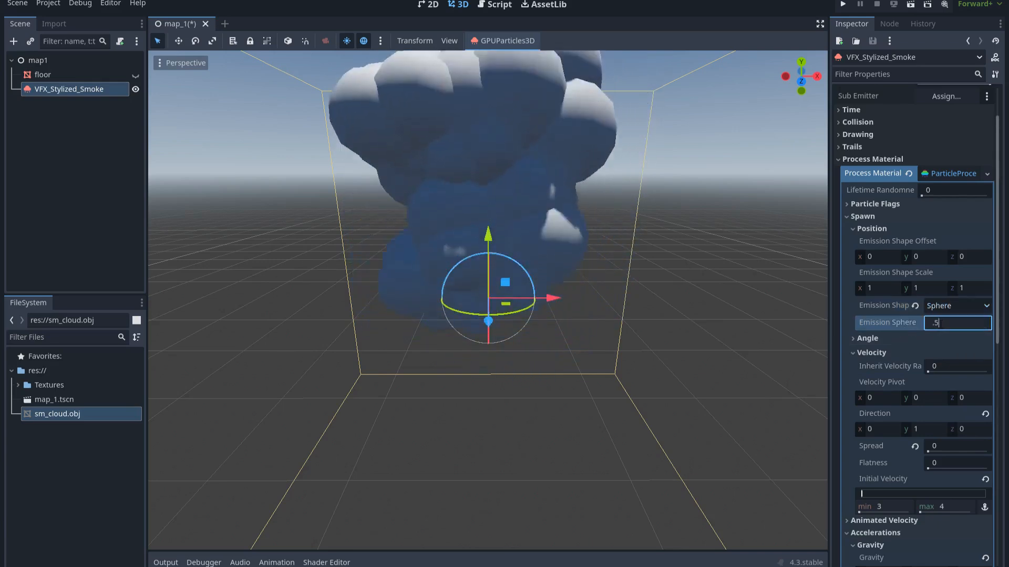
key("Return")
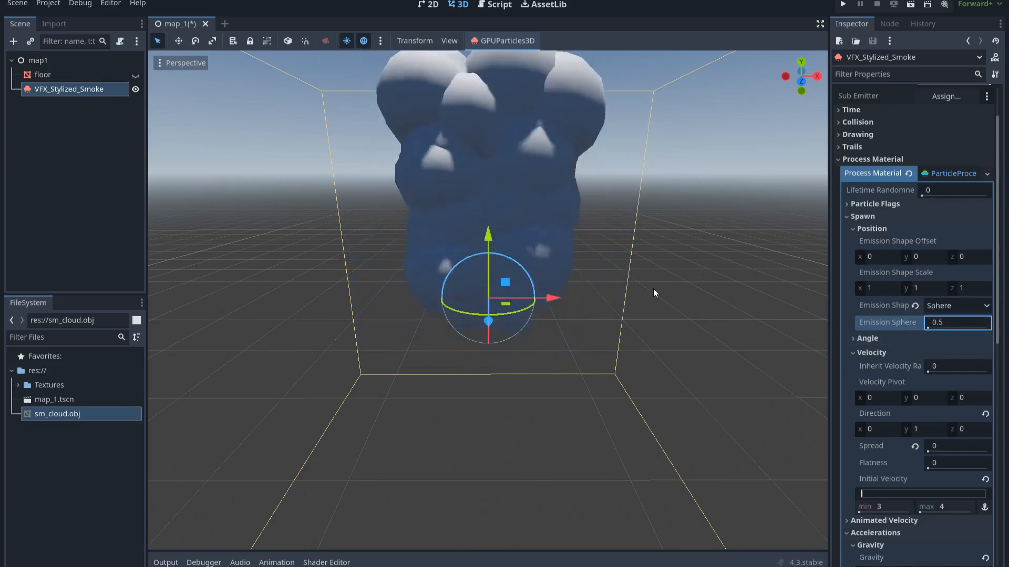
scroll(646, 279, "down", 2)
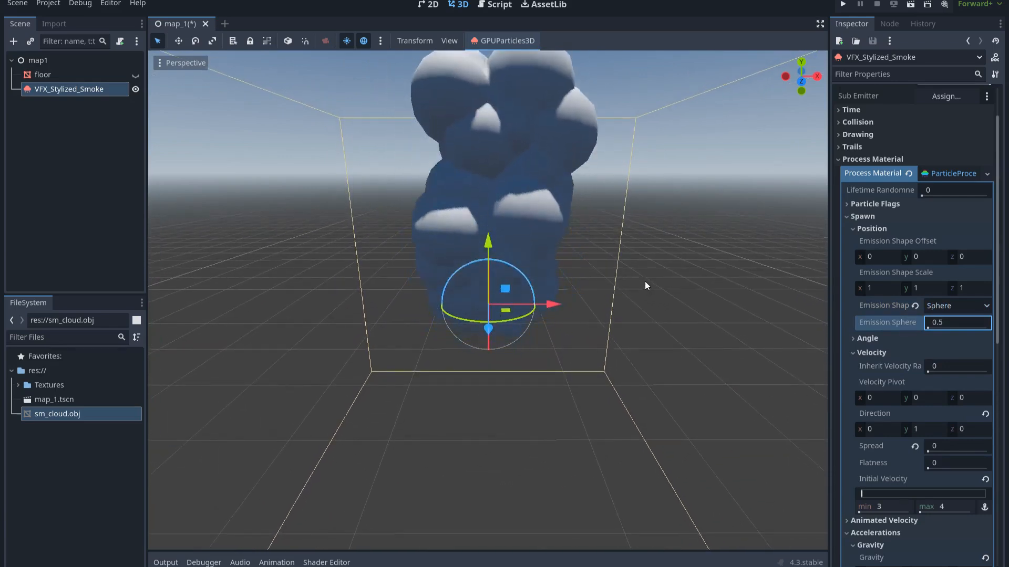
- Enable the Rotate Y particle flag in the process material
left_click(871, 204)
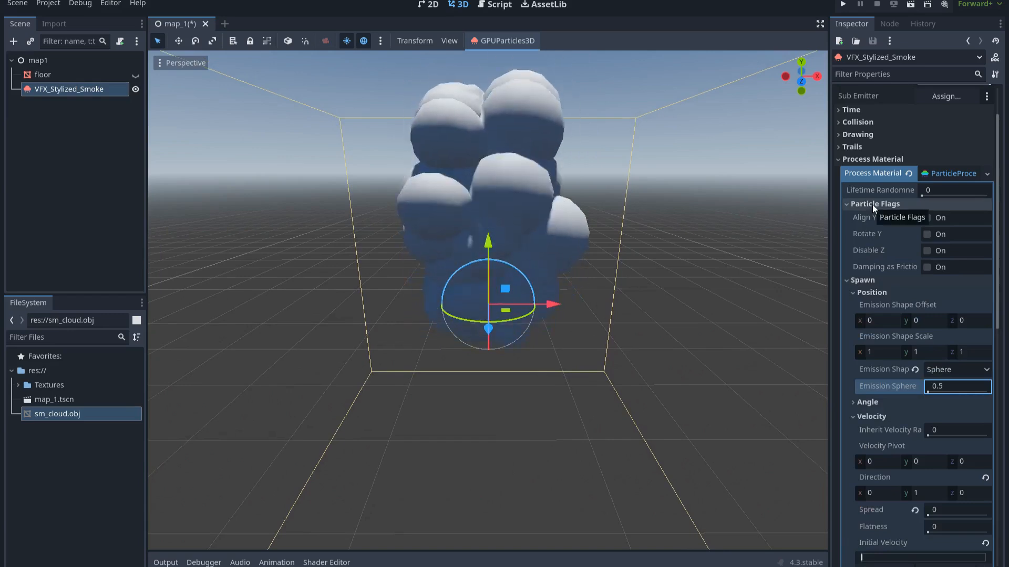
left_click(926, 235)
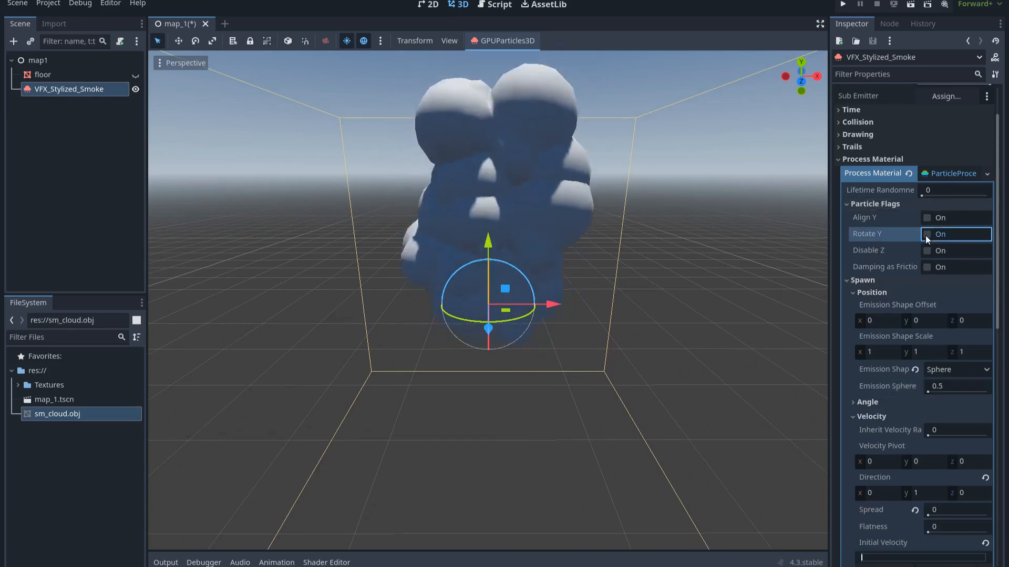
left_click(925, 235)
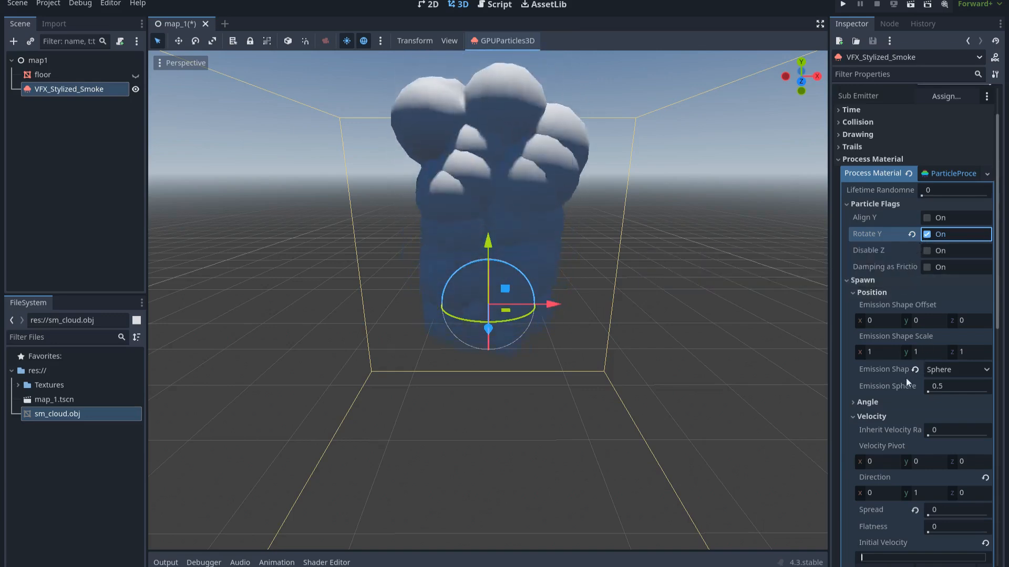
- Set the particles' spawn angle to a minimum of -180 and a maximum of 180 degrees
left_click(868, 403)
scroll(880, 402, "down", 2)
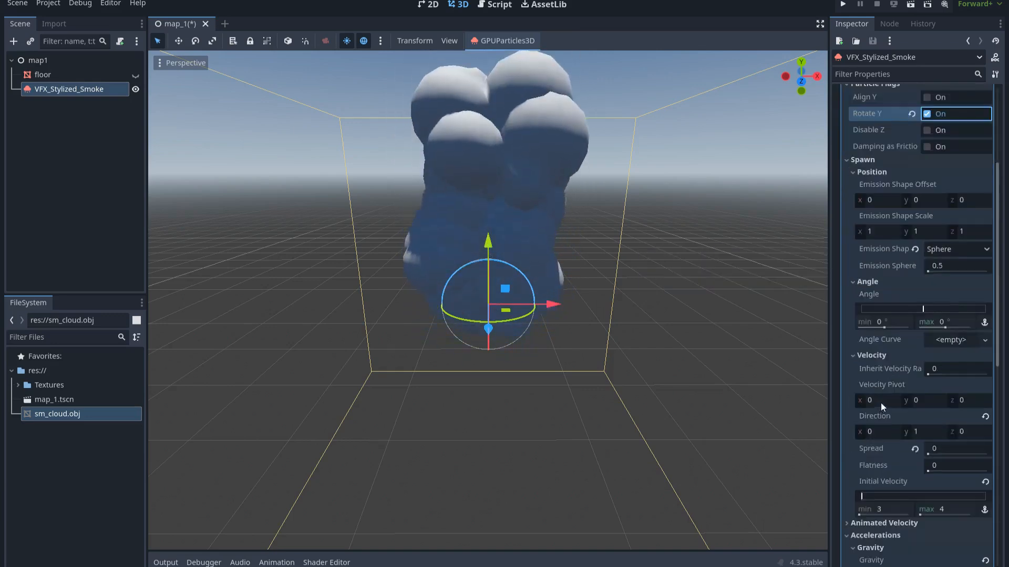
left_click(891, 383)
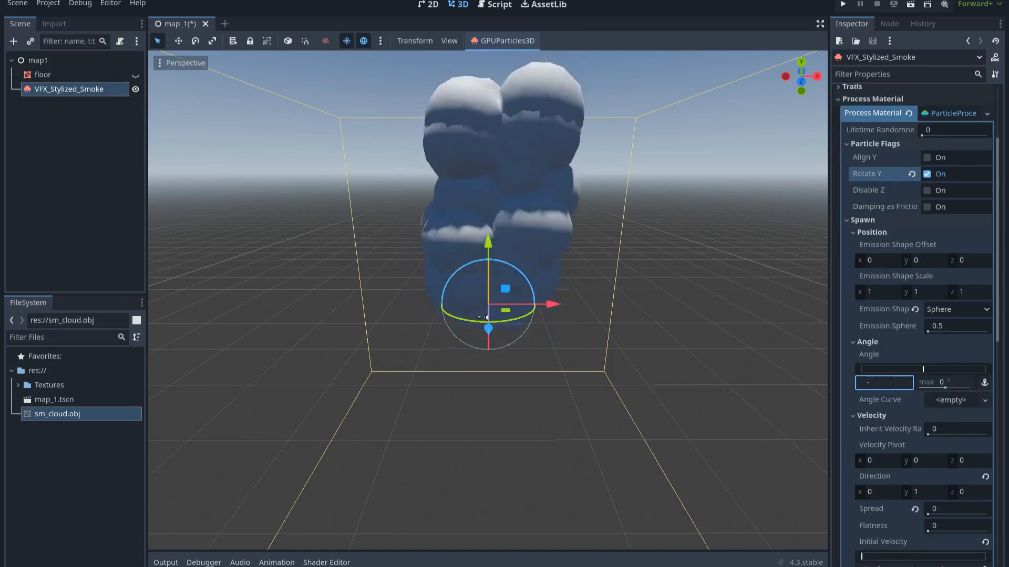
type("-180")
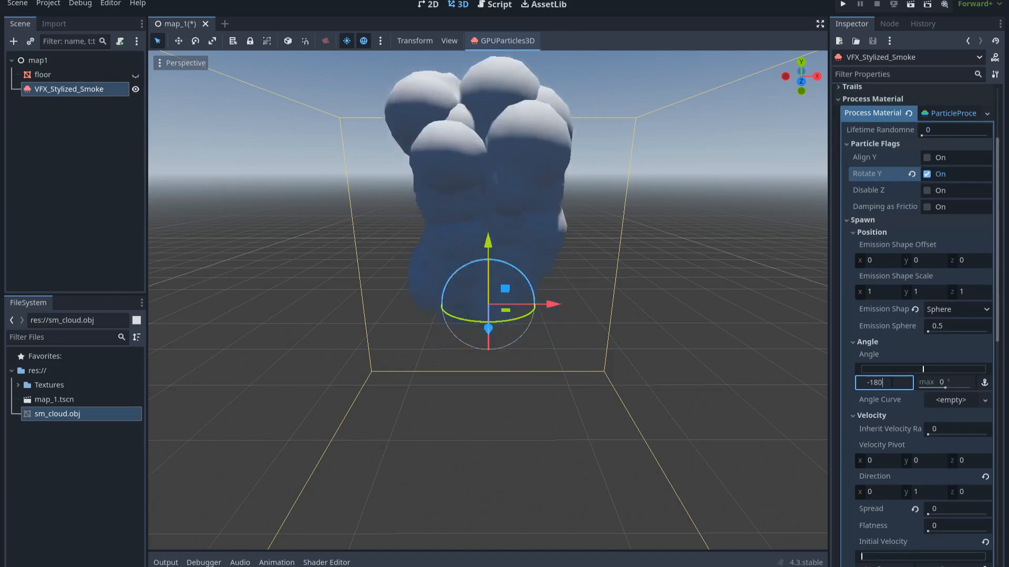
key("Return")
left_click(927, 383)
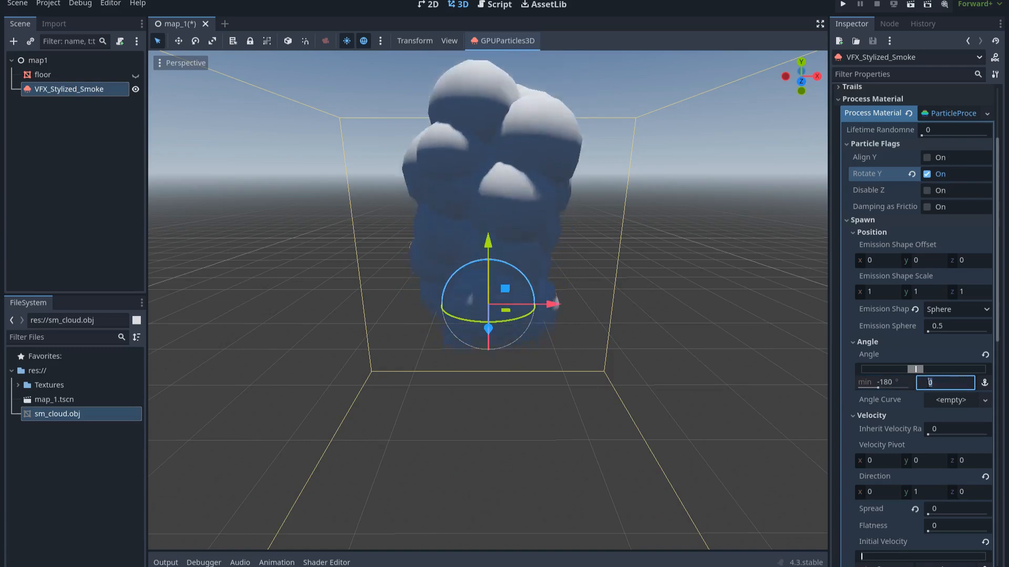
type("180")
key("Return")
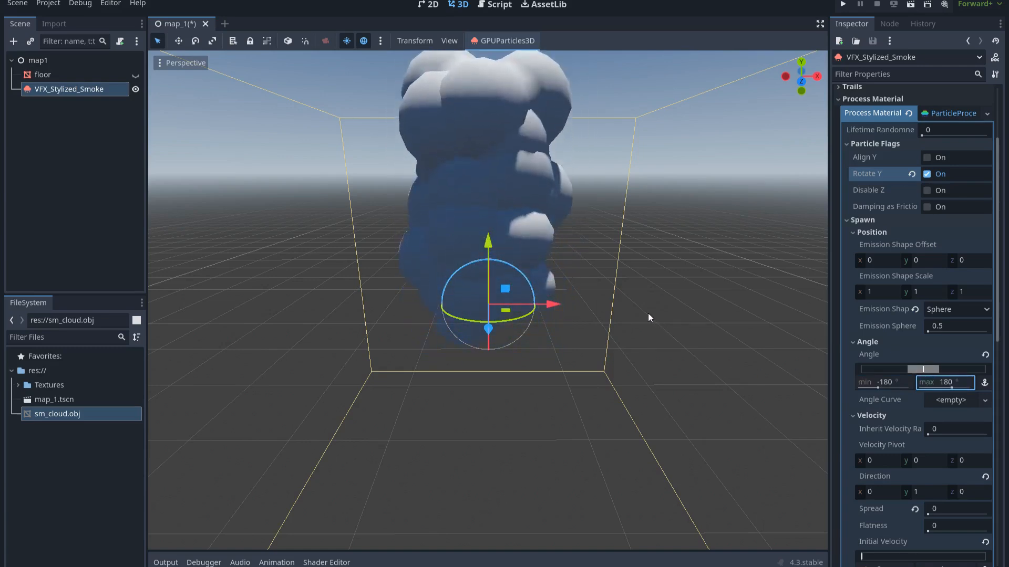
scroll(628, 299, "down", 2)
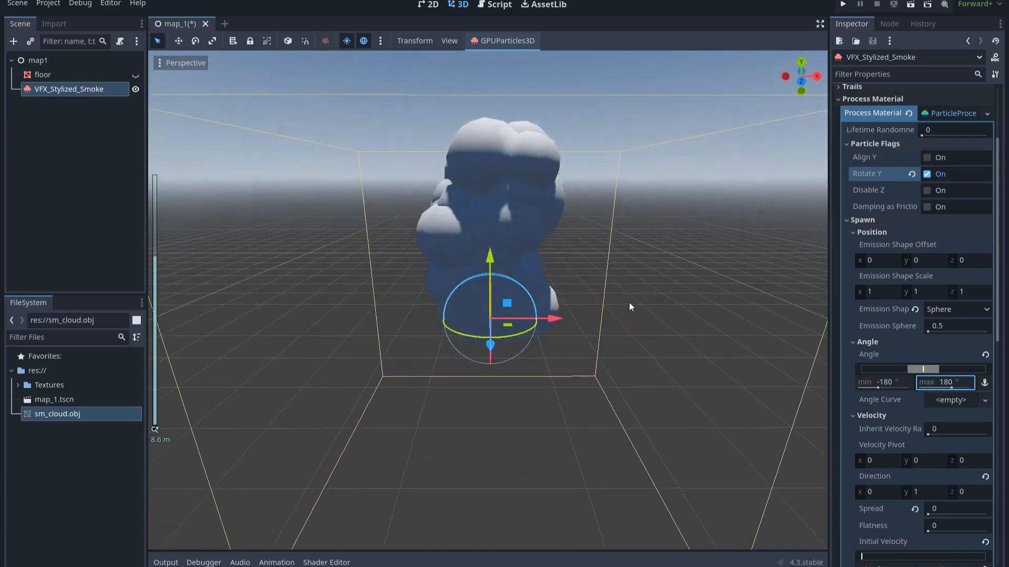
scroll(577, 282, "up", 1)
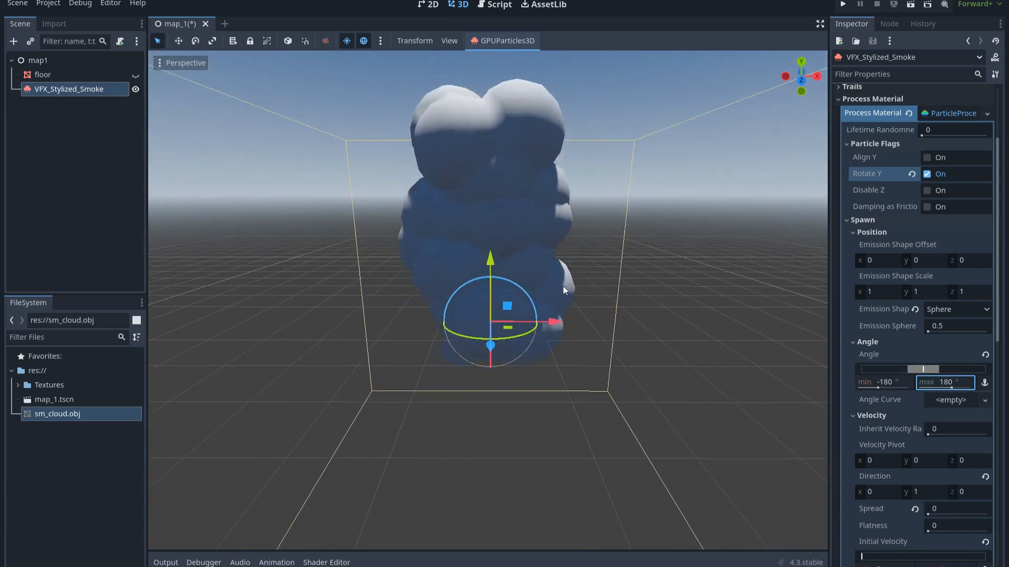
- Set the X component of the particles' spawn velocity direction to -0.3
scroll(904, 371, "down", 5)
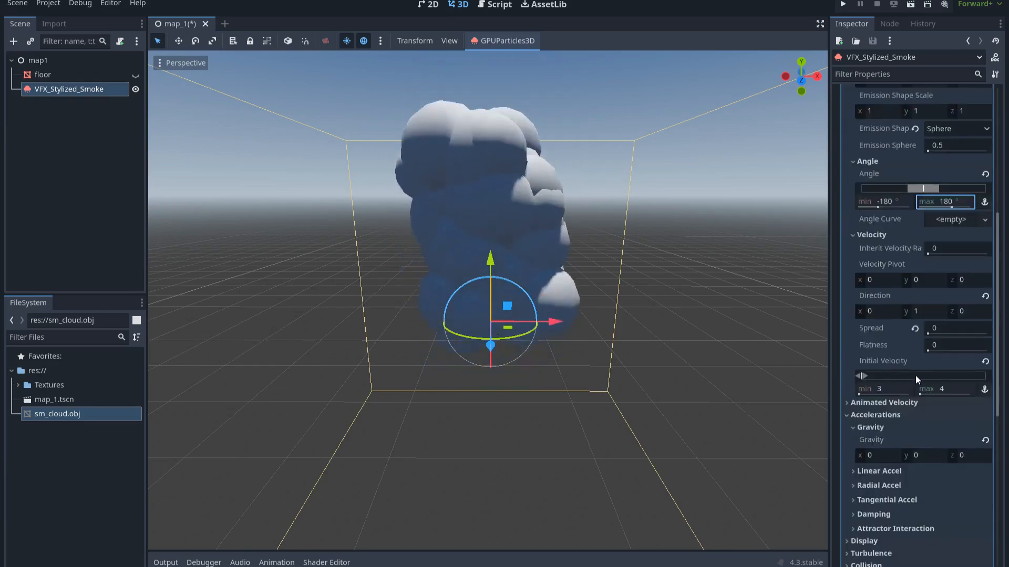
scroll(886, 315, "up", 2)
left_click(880, 371)
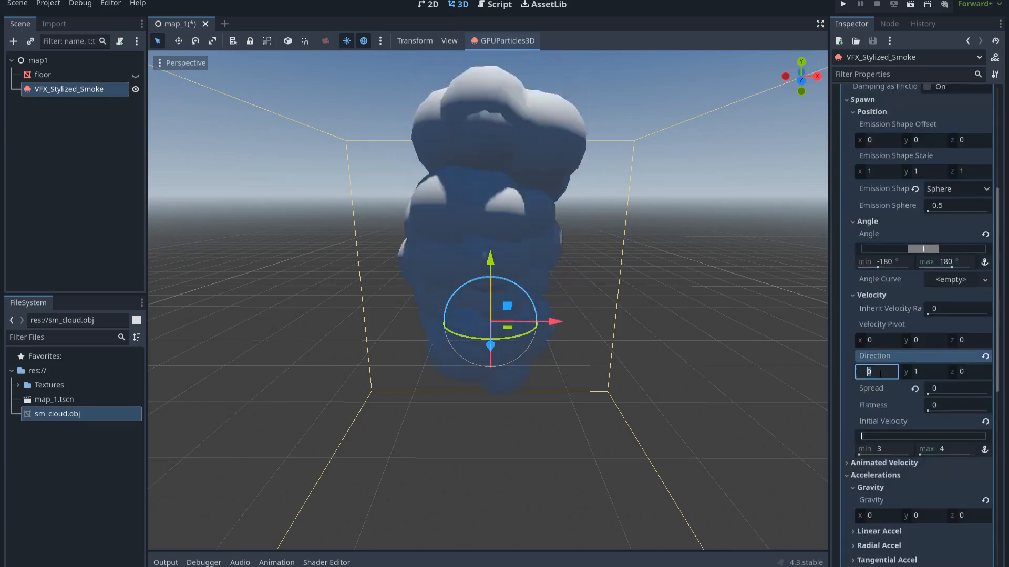
type("-0.3")
key("Return")
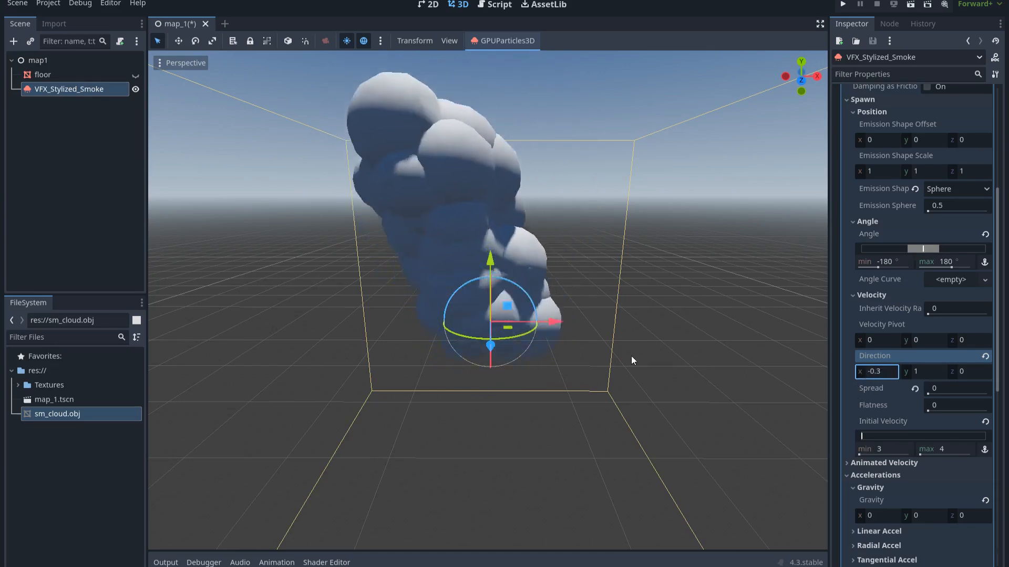
- Raise the maximum of the particles' display scale to 1.2
scroll(857, 252, "up", 2)
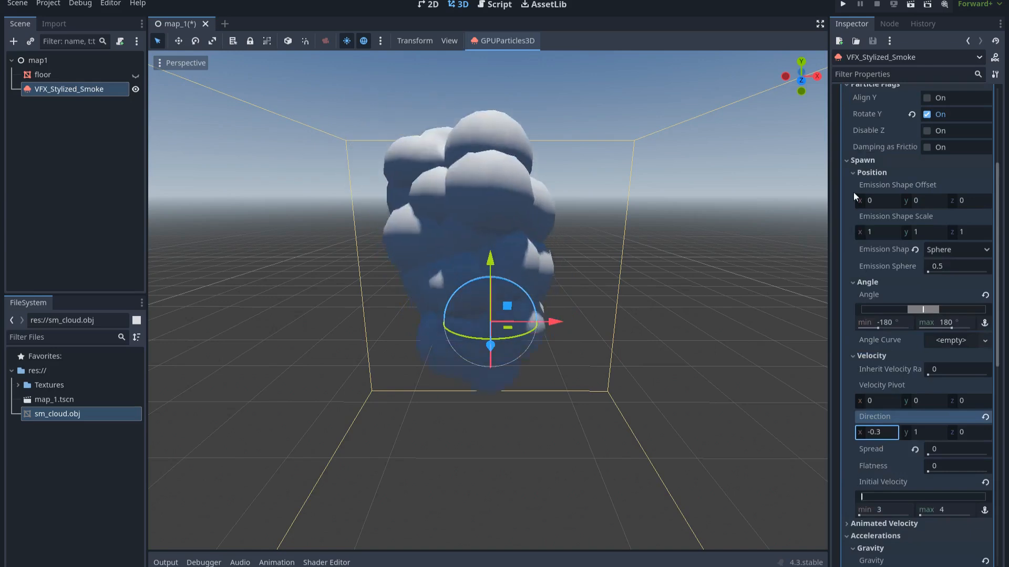
left_click(869, 161)
left_click(883, 310)
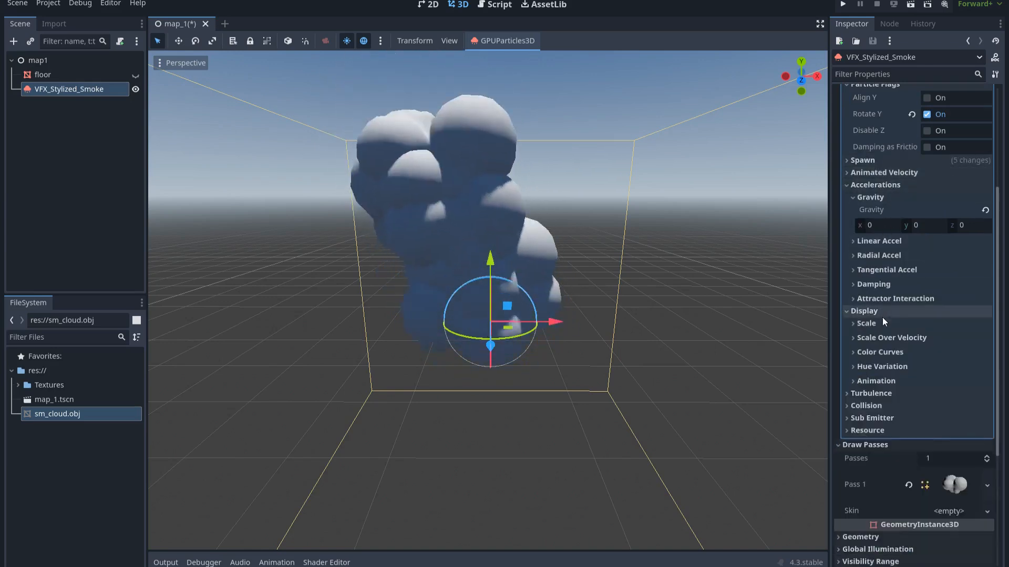
left_click(881, 324)
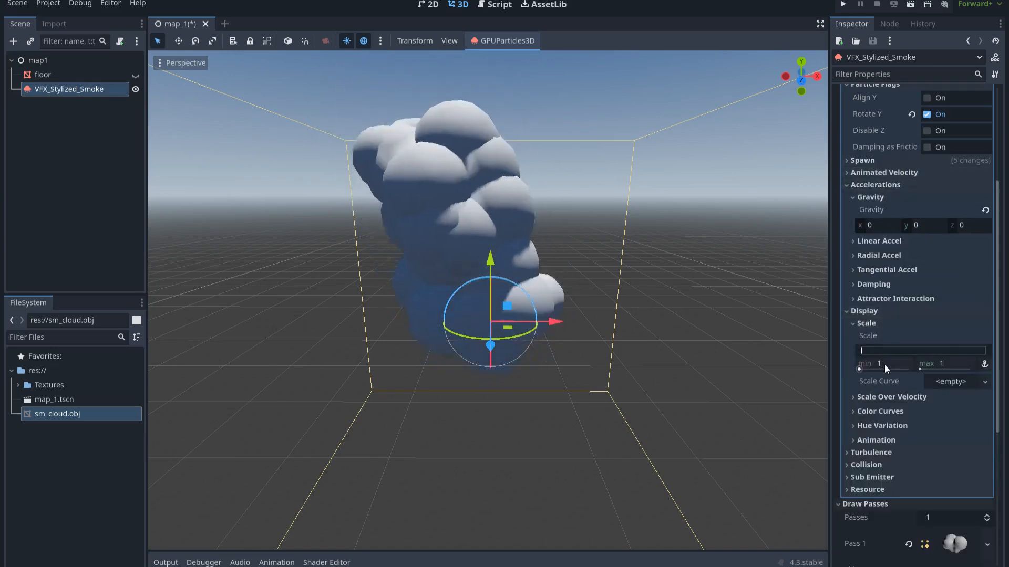
left_click(947, 365)
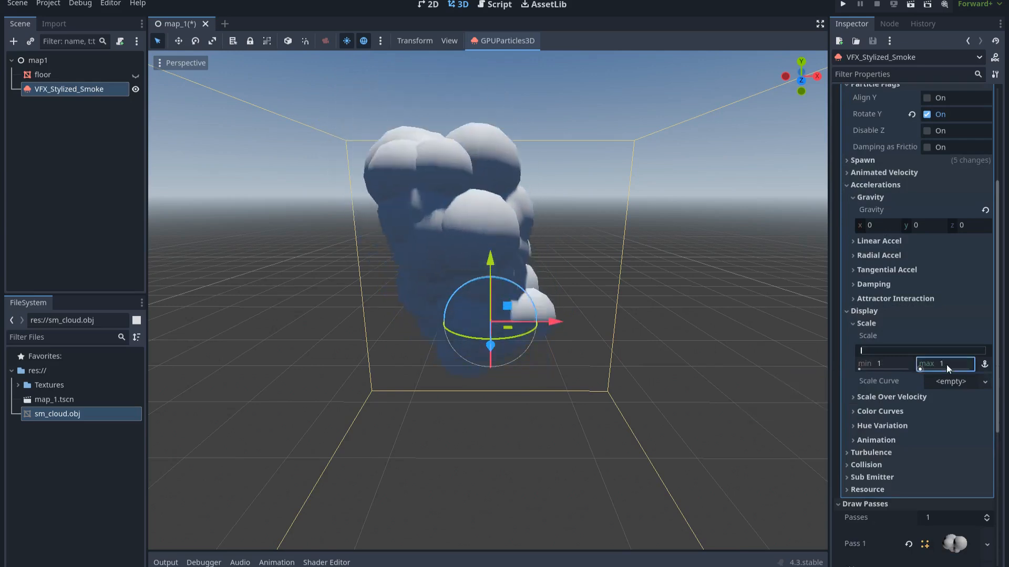
type("1.2")
key("Return")
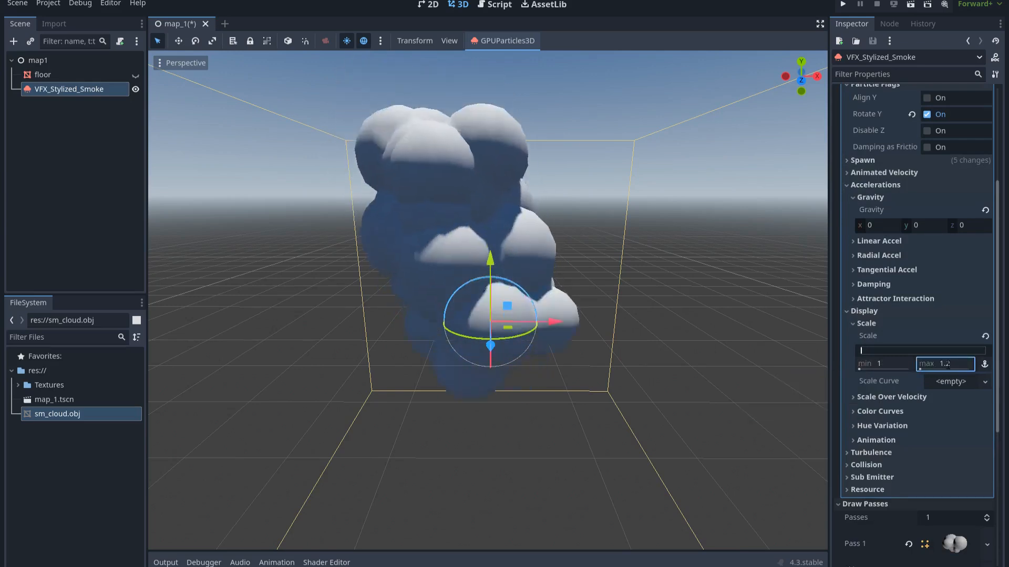
- Assign a new CurveTexture as the particles' scale curve and open its curve for editing
left_click(945, 385)
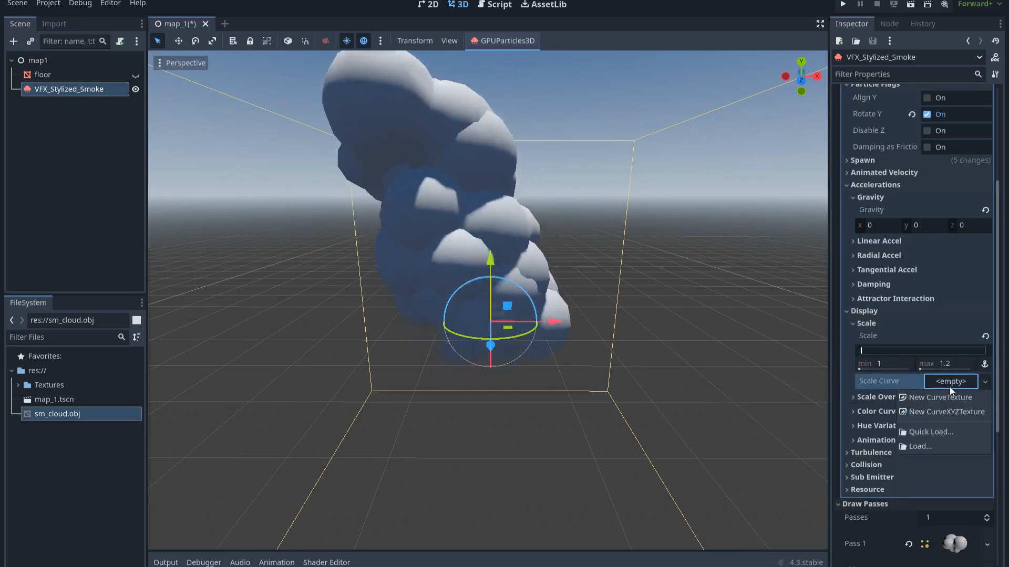
left_click(947, 398)
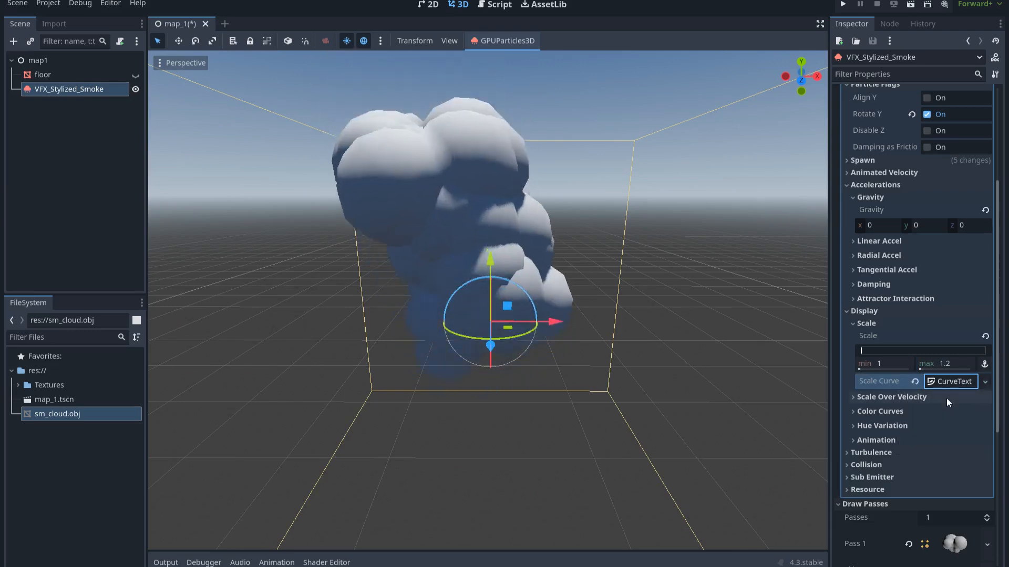
left_click(946, 383)
left_click(954, 441)
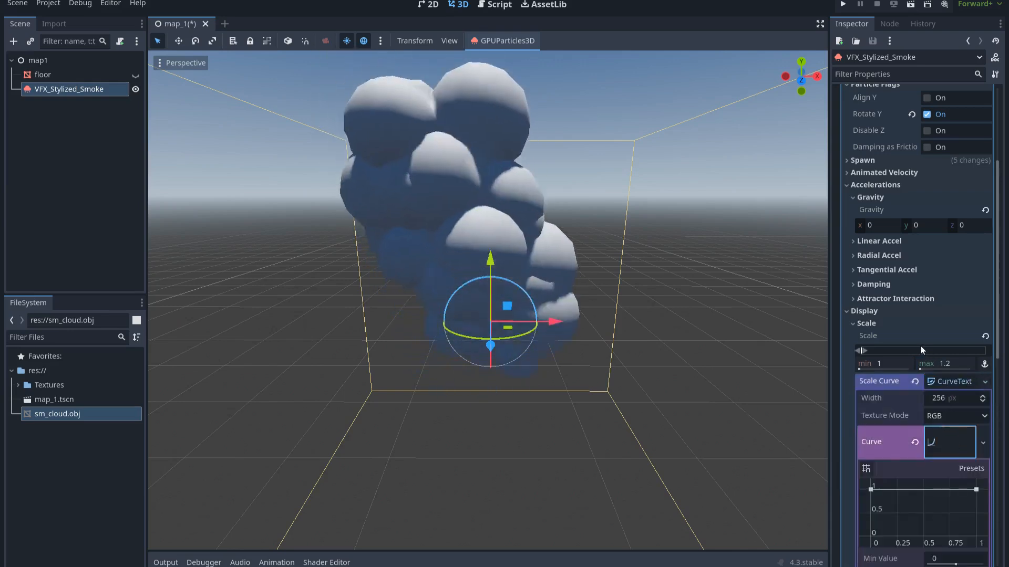
- Shape the scale curve to rise from about 0.29 at the start to about 0.78 at the end
scroll(920, 345, "down", 3)
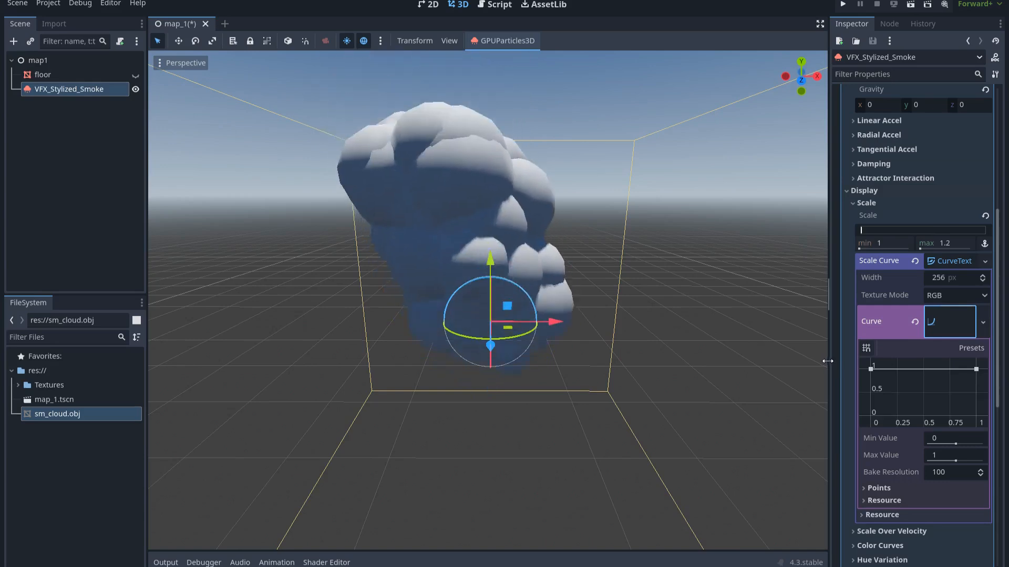
left_click_drag(829, 361, 802, 414)
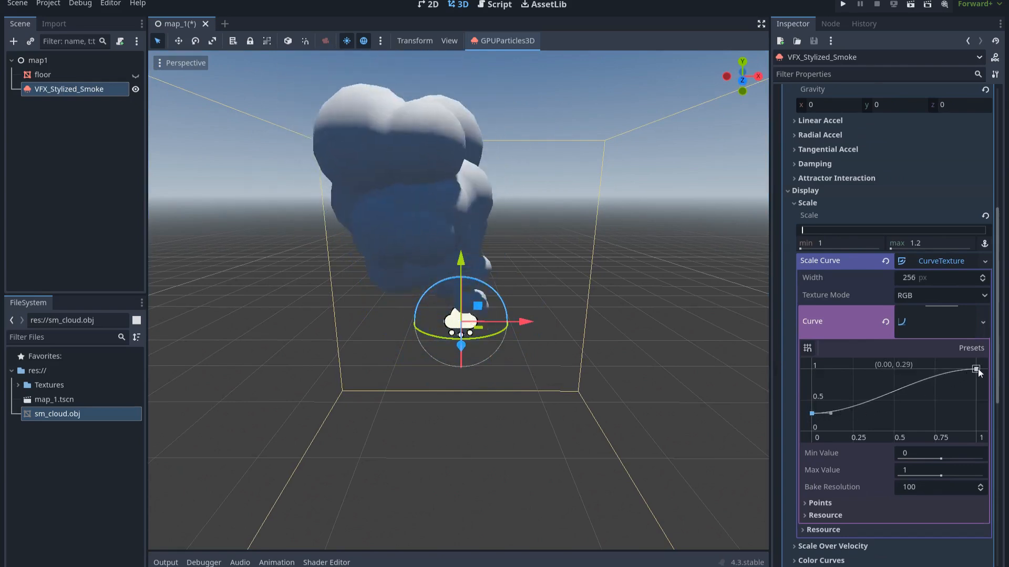
left_click_drag(976, 369, 982, 387)
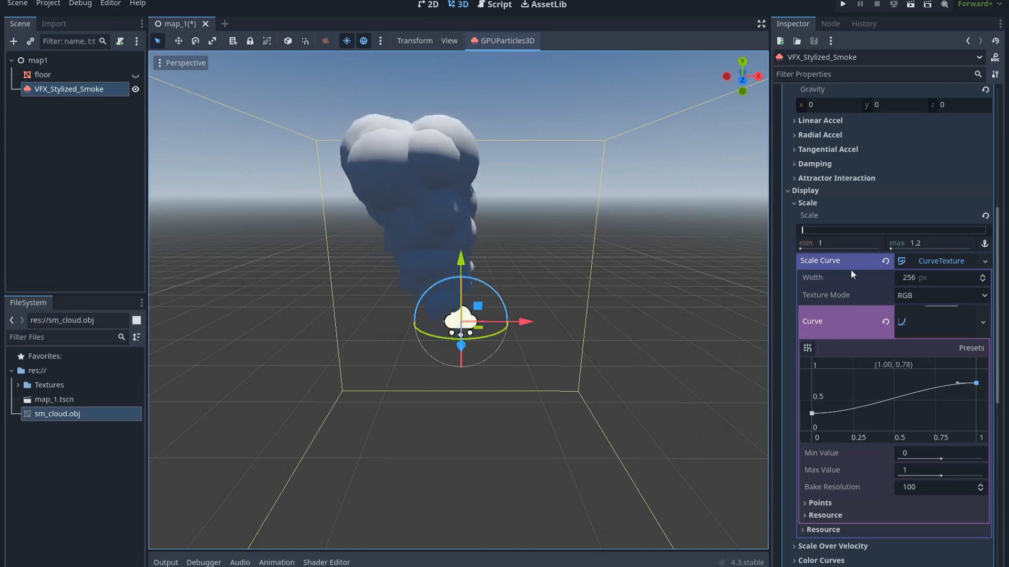
- Set the particle amount to 20
scroll(821, 292, "up", 6)
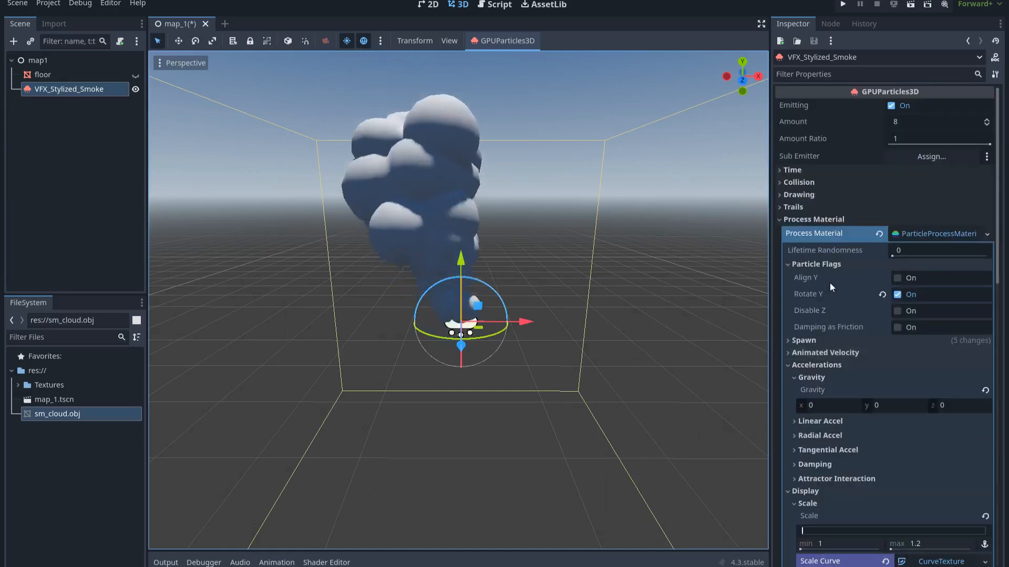
left_click(902, 124)
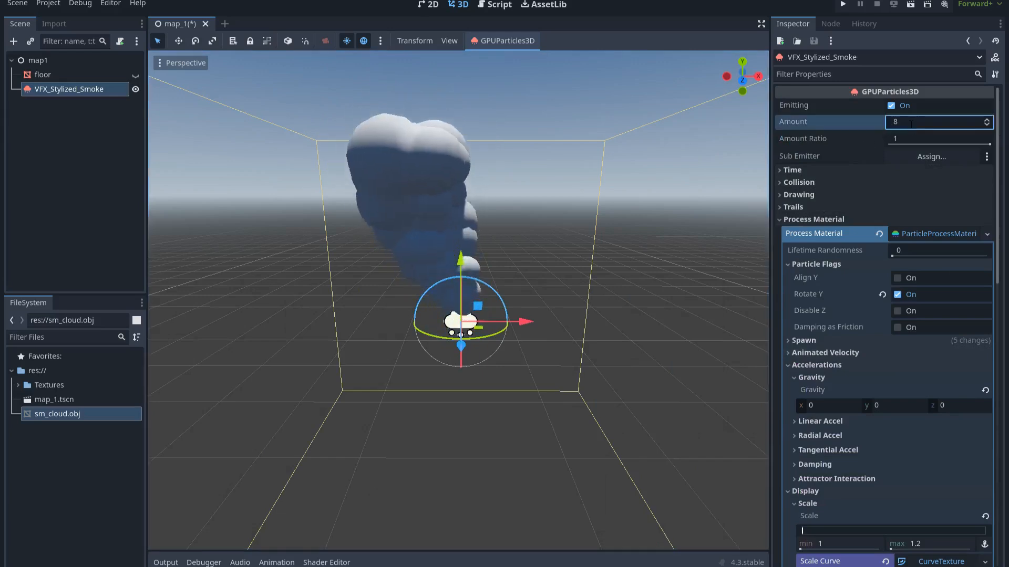
type("20")
key("Return")
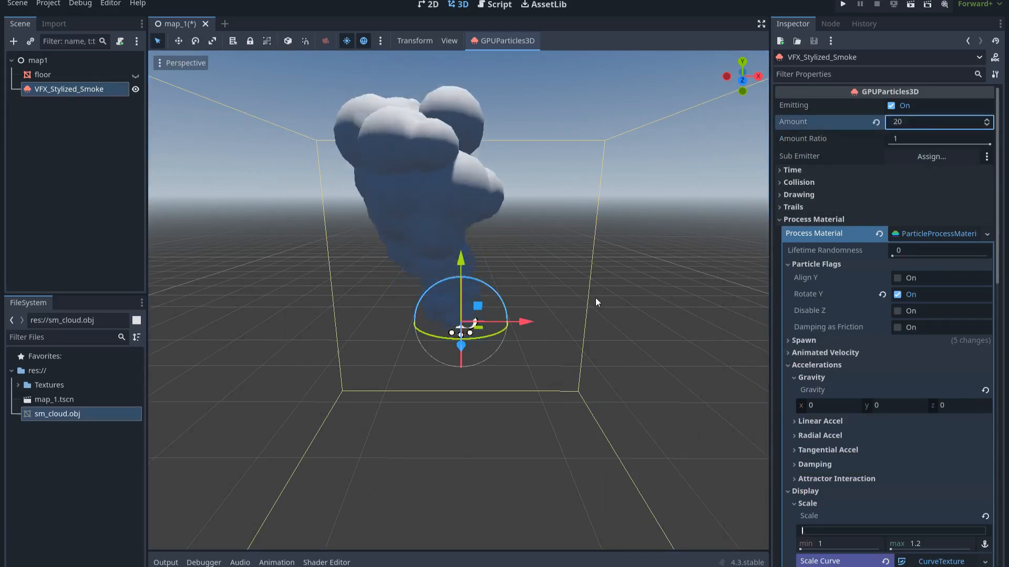
- Set the particle system's fixed FPS to 60 in its time settings
left_click(816, 171)
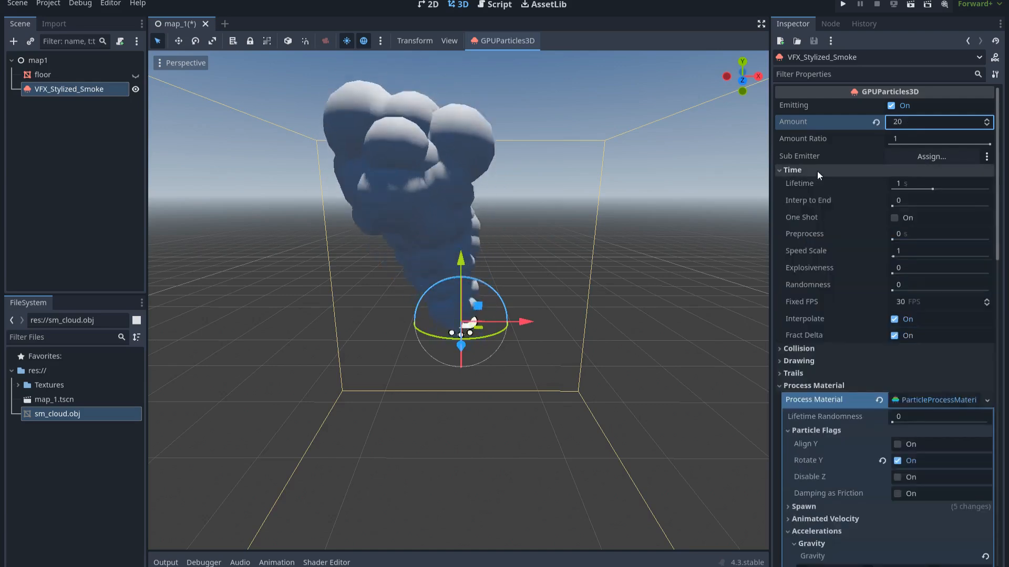
left_click(915, 304)
type("60")
key("Return")
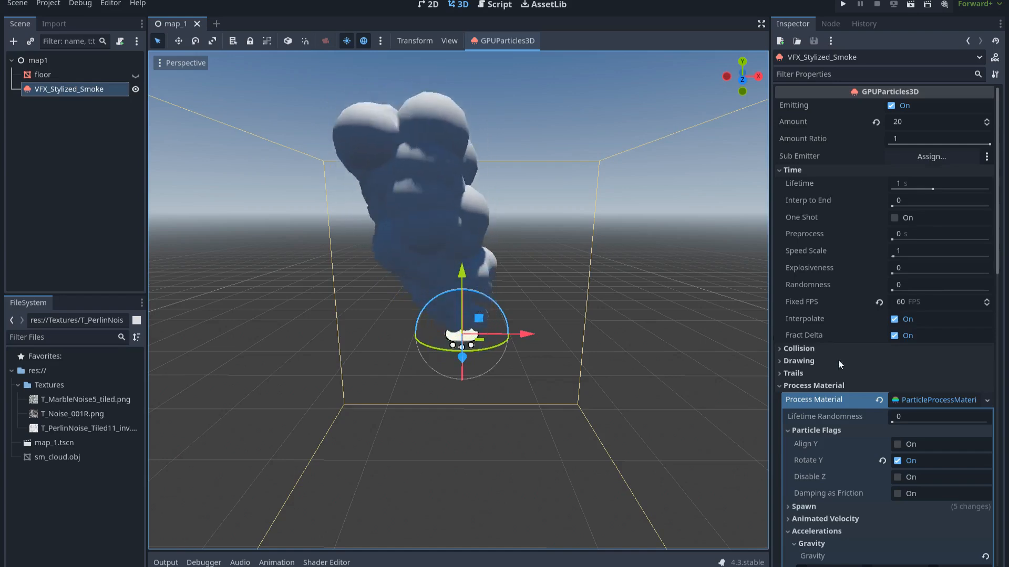
- Collapse the process material and assign a new ShaderMaterial as the smoke's material override
left_click(925, 402)
scroll(903, 337, "down", 3)
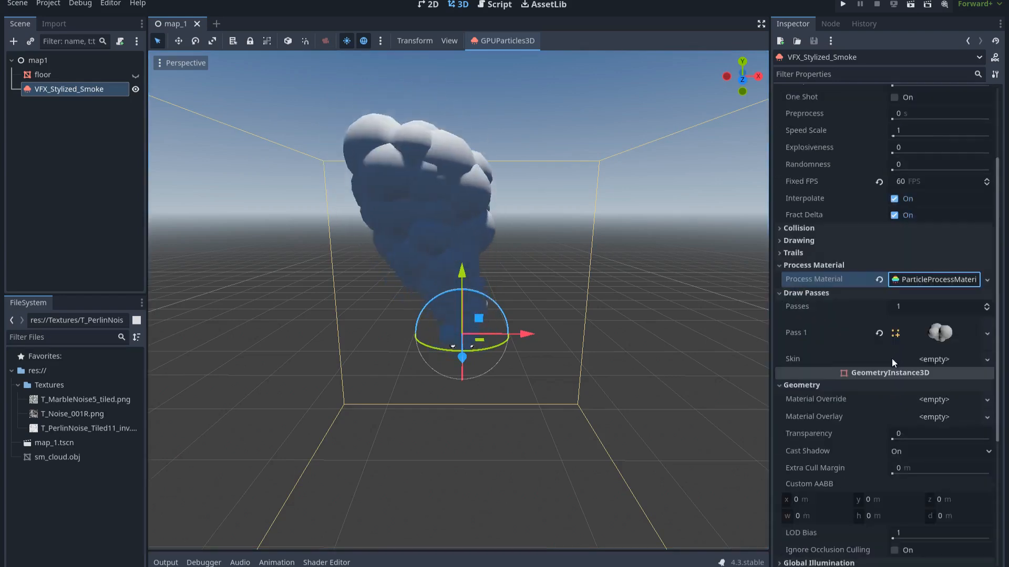
left_click(928, 400)
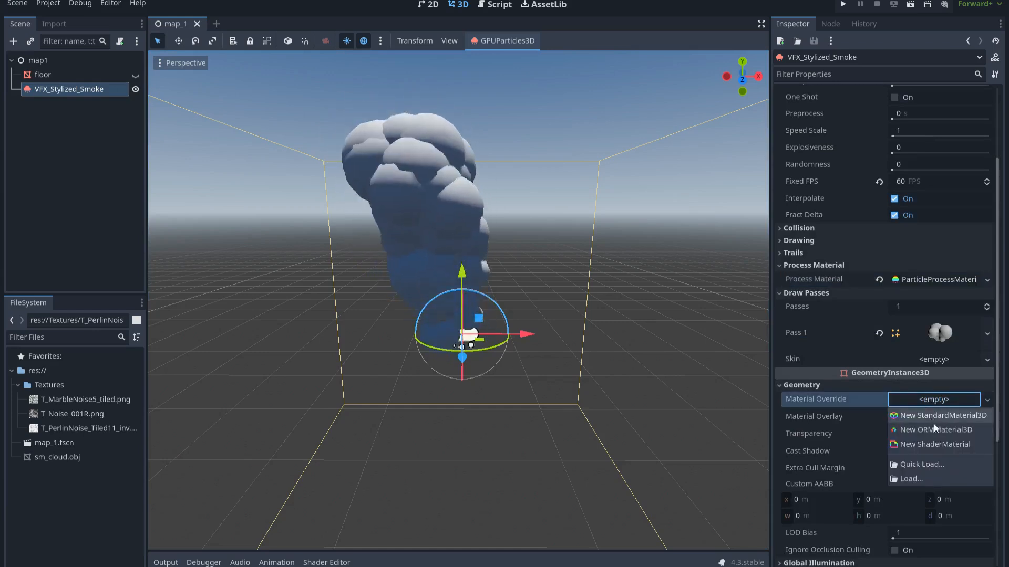
left_click(932, 445)
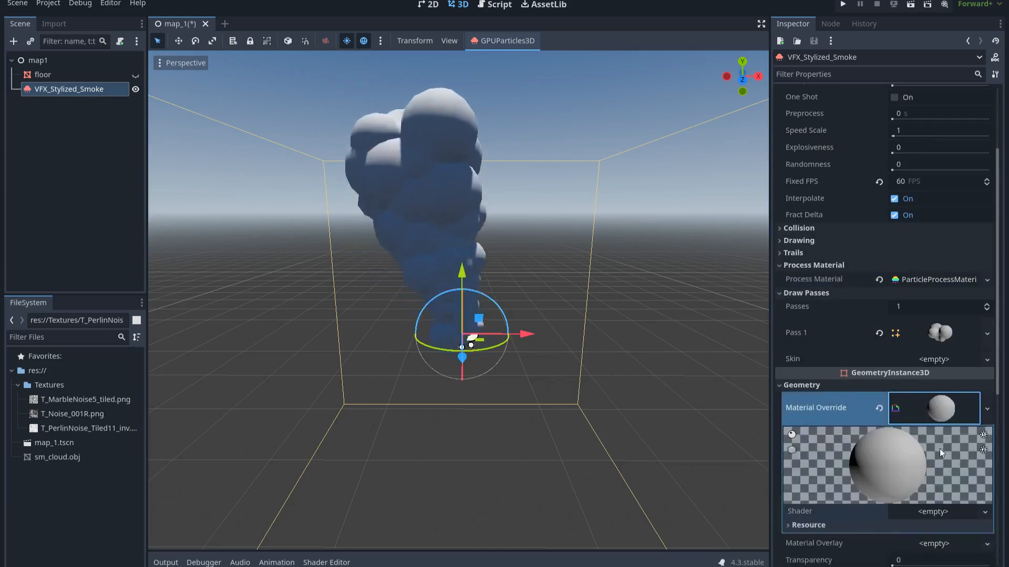
- Create a Spatial VisualShader for the material override and save it as res://s_smoke_shader.tres
left_click(940, 512)
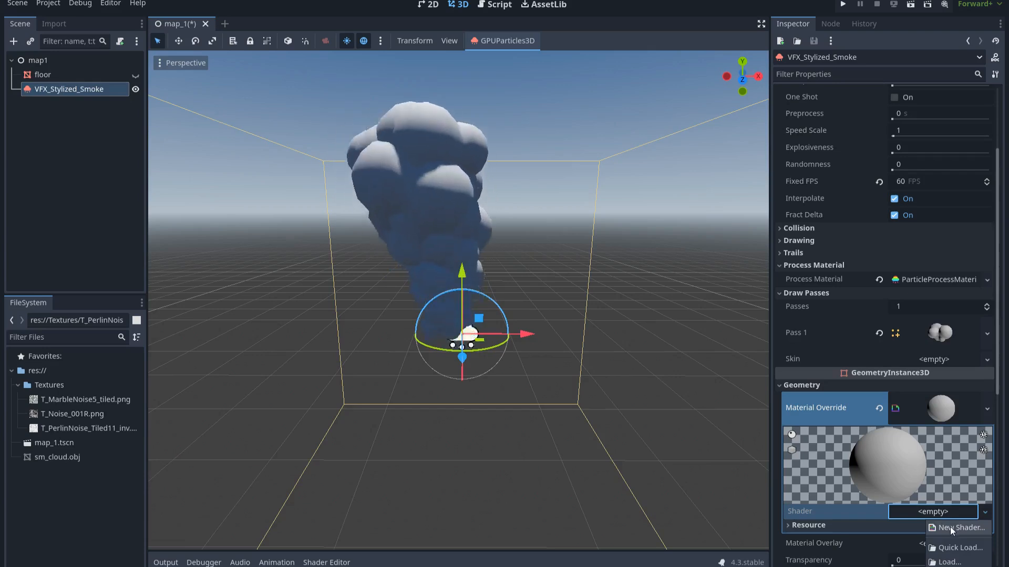
left_click(950, 528)
left_click(544, 219)
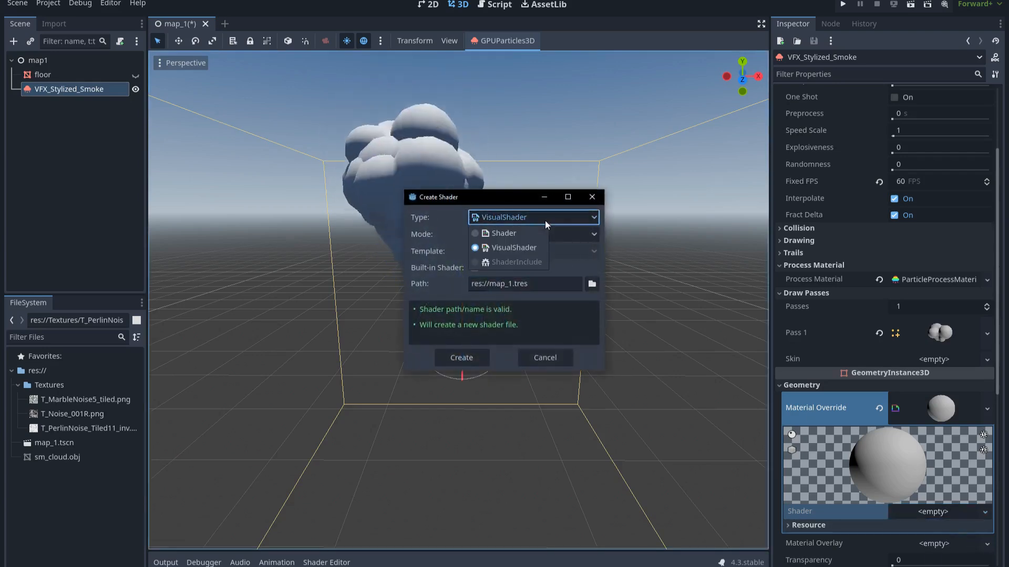
left_click(515, 247)
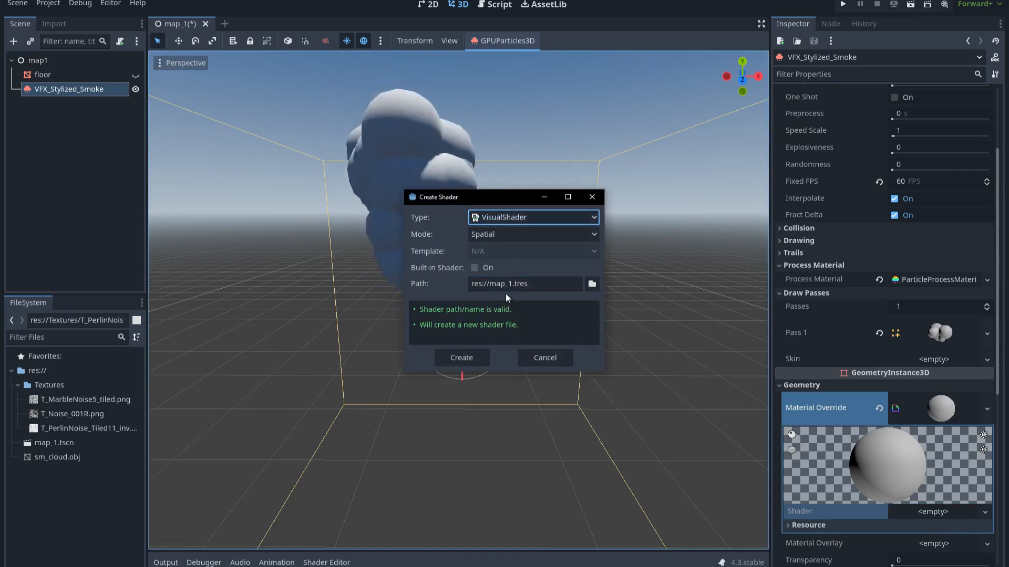
left_click_drag(512, 284, 496, 283)
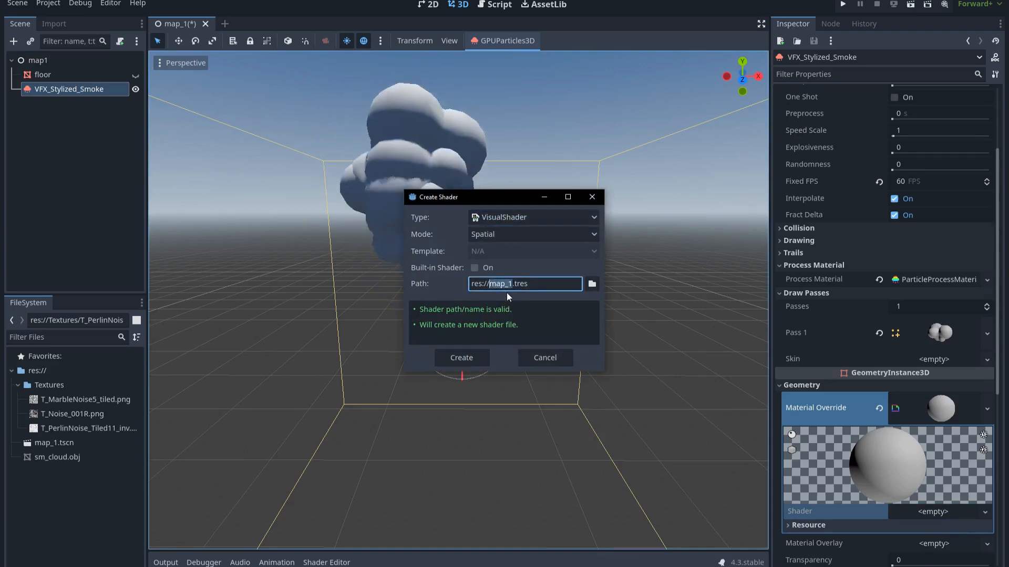
type("s_smo")
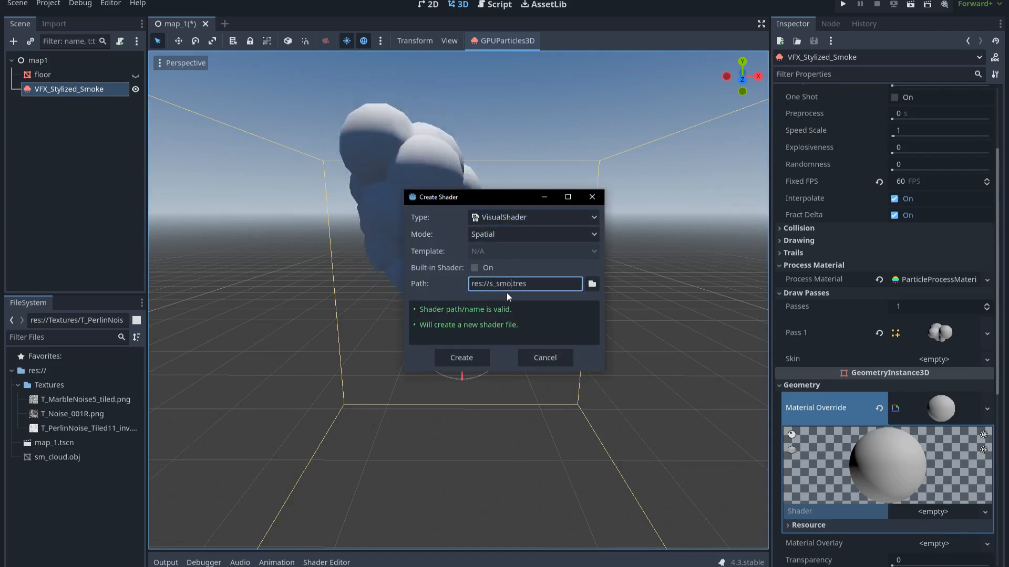
type("ke_sh")
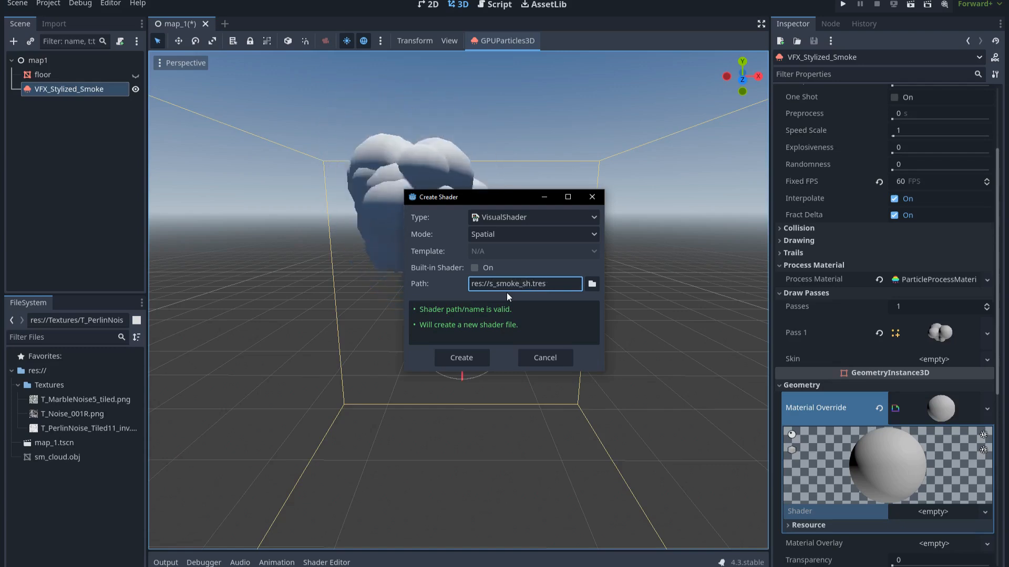
type("ader")
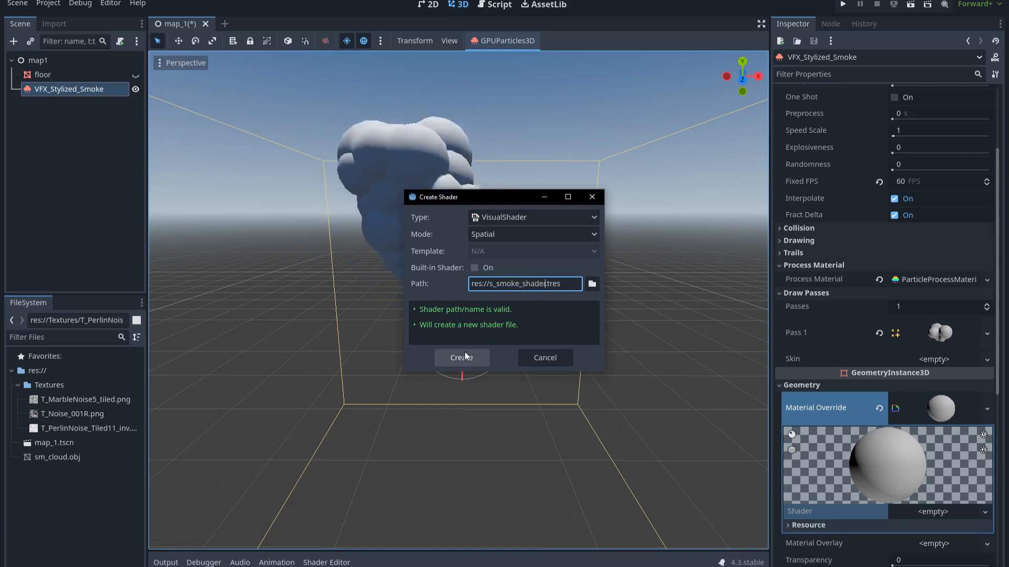
left_click(465, 355)
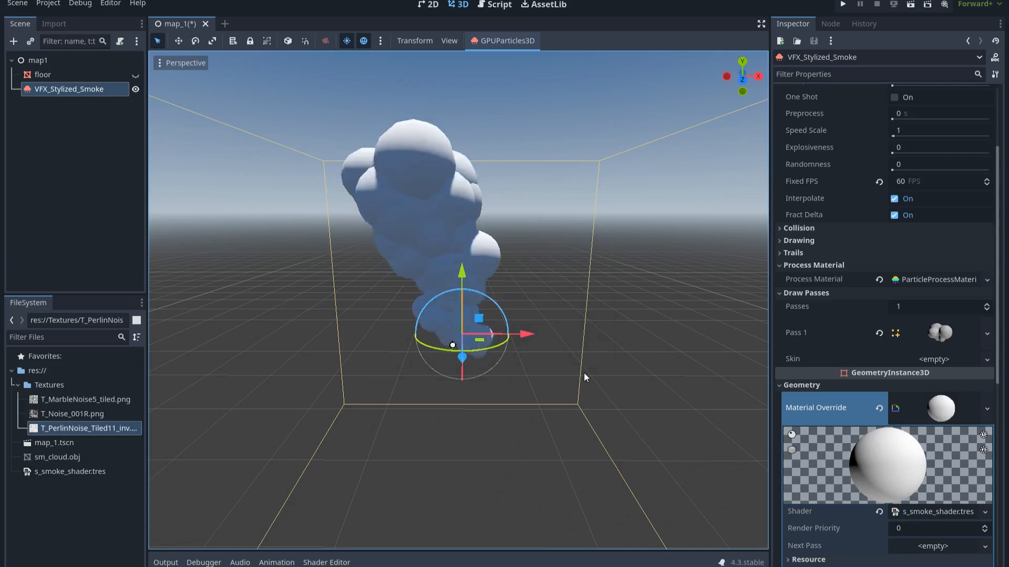
- Open s_smoke_shader.tres for editing and make room beside the Output node in its fragment graph
left_click(82, 473)
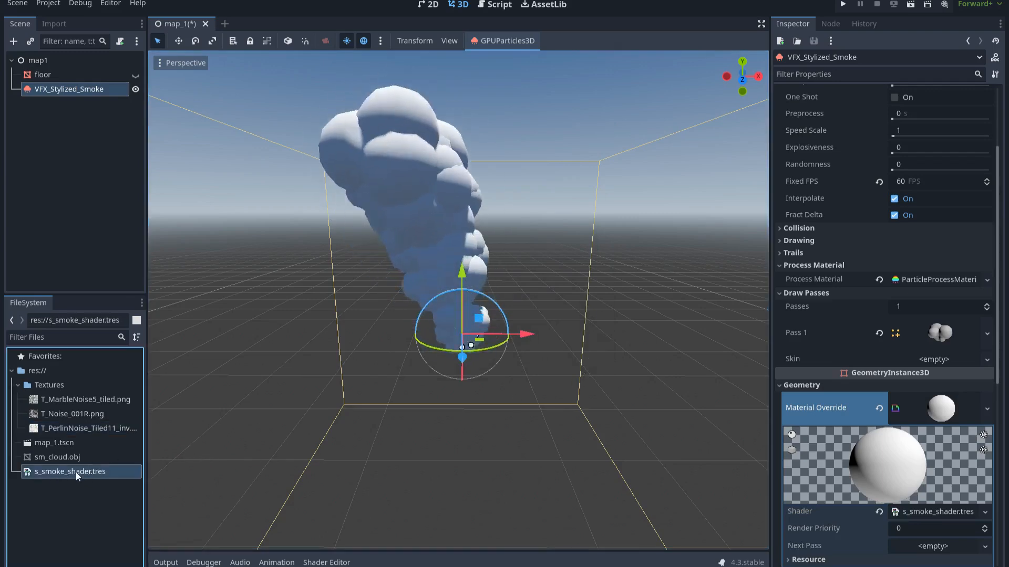
double_click(76, 472)
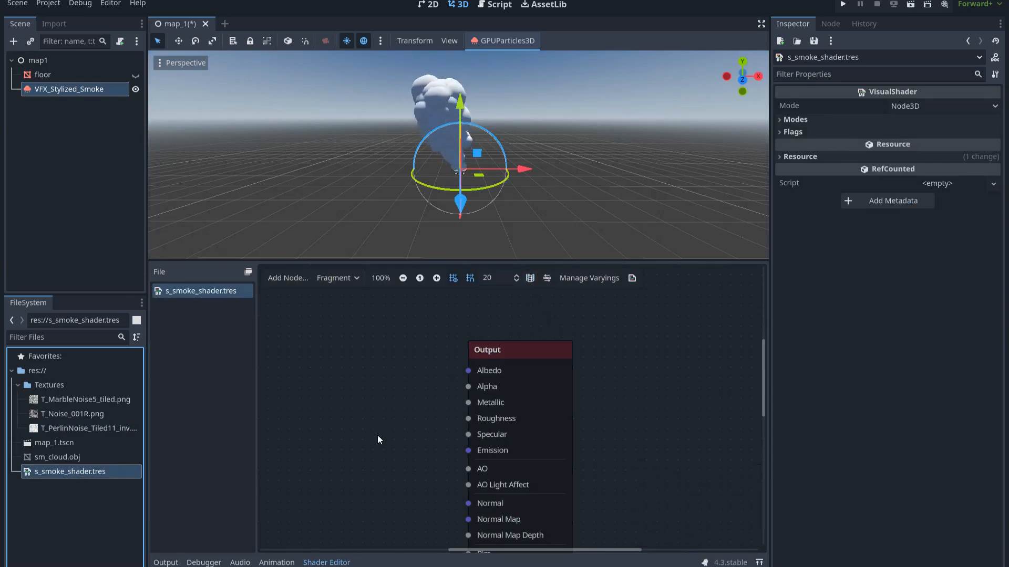
scroll(370, 439, "down", 2)
scroll(371, 439, "down", 1)
middle_click_drag(371, 440, 509, 386)
scroll(486, 374, "down", 1)
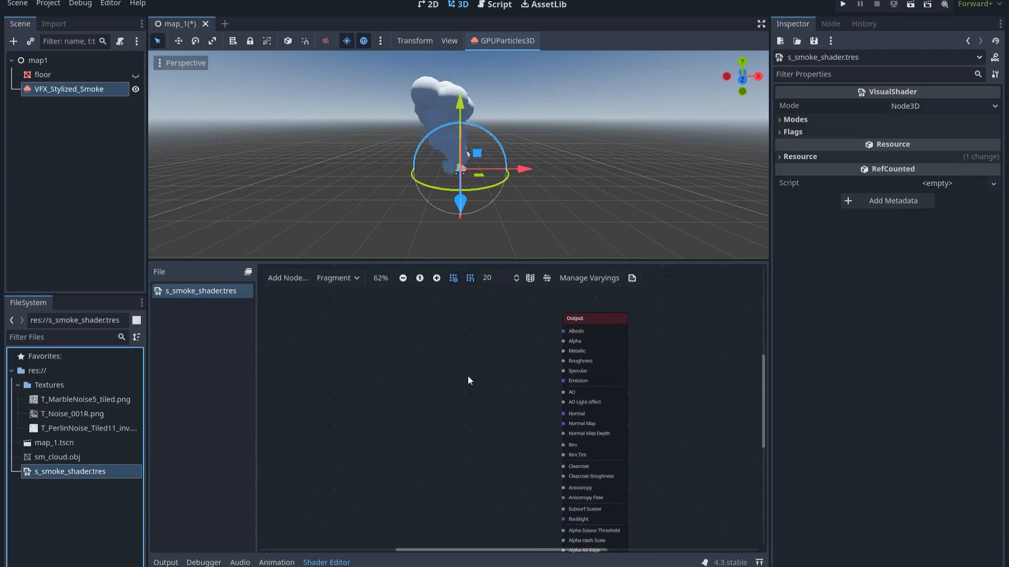
- Set the shader's cull mode to Disabled and both its diffuse and specular modes to Toon
left_click(814, 121)
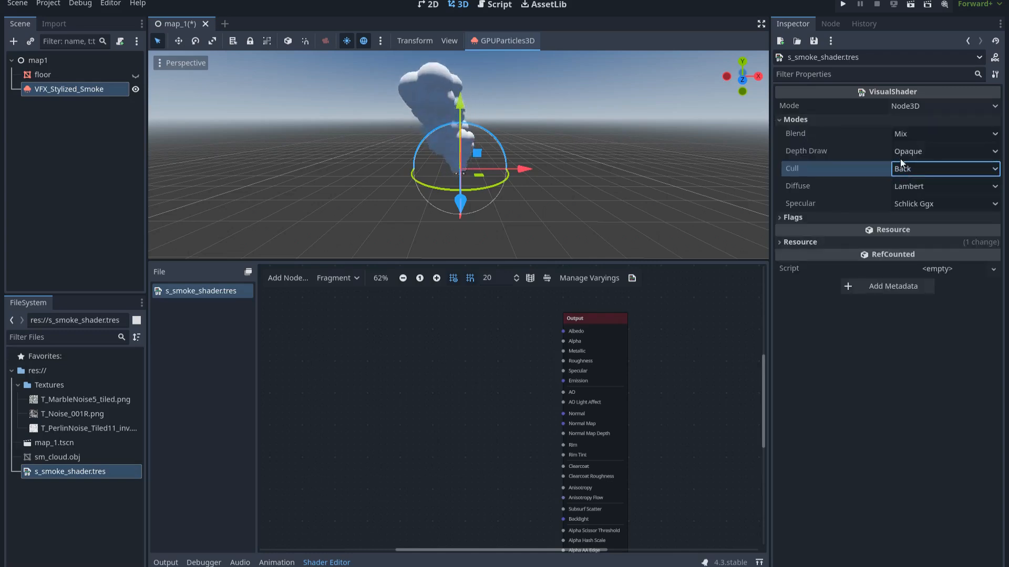
left_click(910, 169)
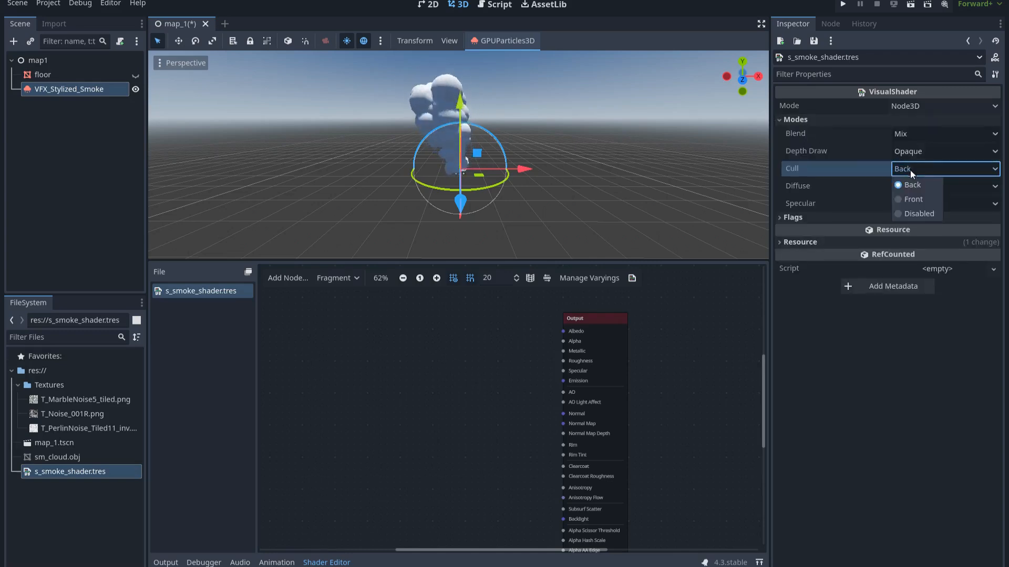
left_click(922, 216)
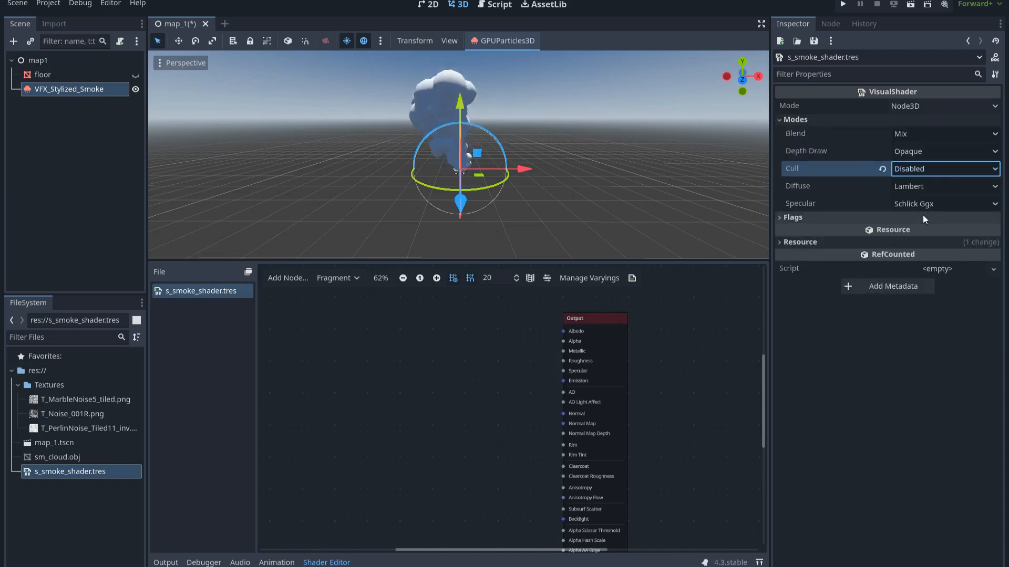
left_click(914, 190)
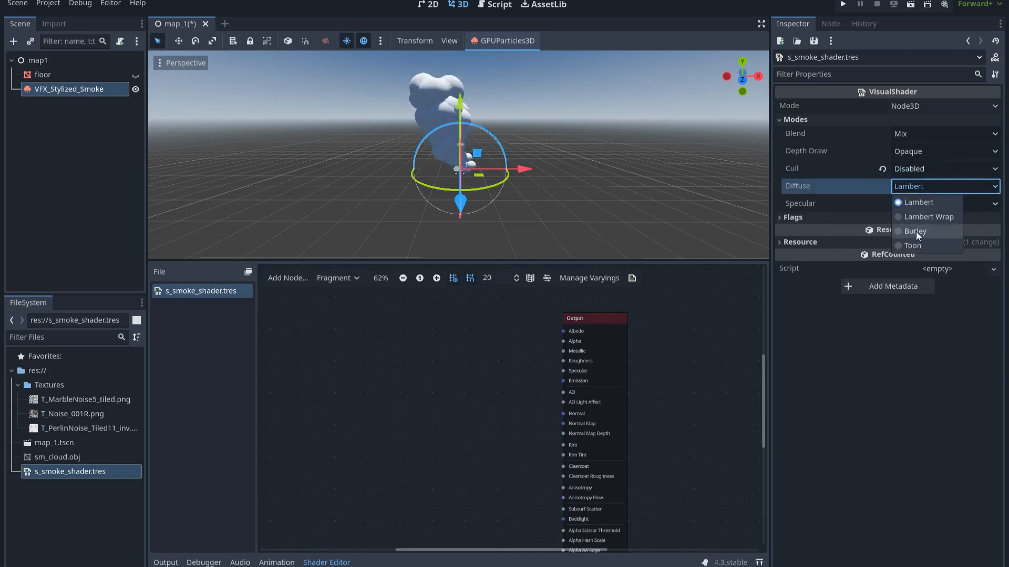
left_click(916, 245)
left_click(913, 205)
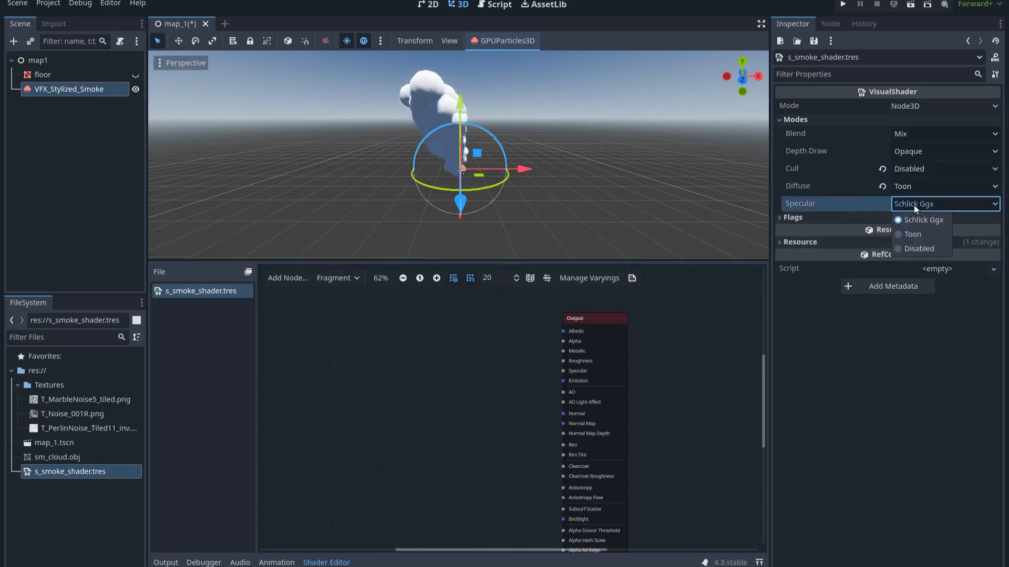
left_click(917, 234)
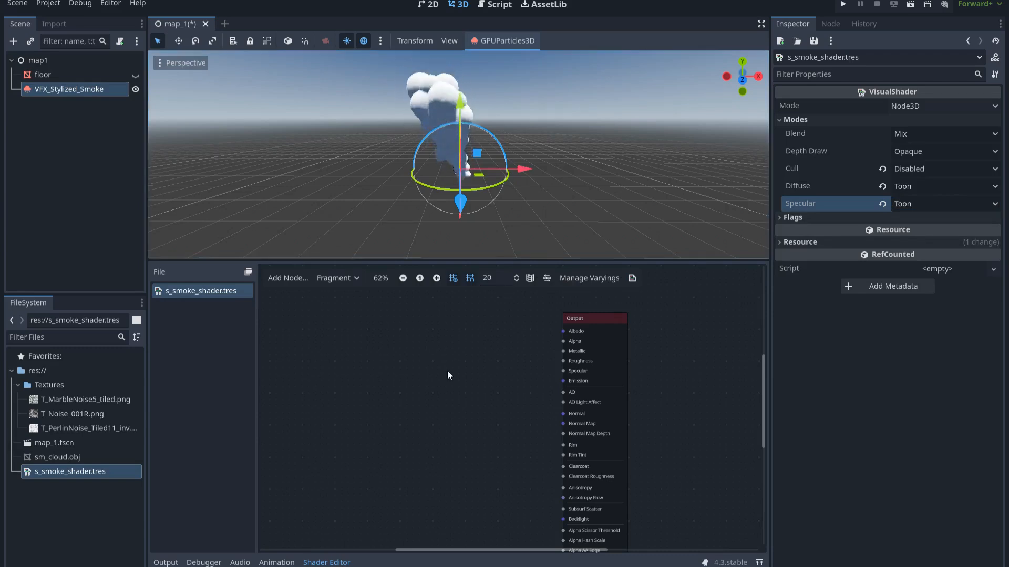
- Add a Texture2DParameter node to the fragment graph and name it Disolver_Texture
scroll(439, 374, "up", 1)
right_click(399, 370)
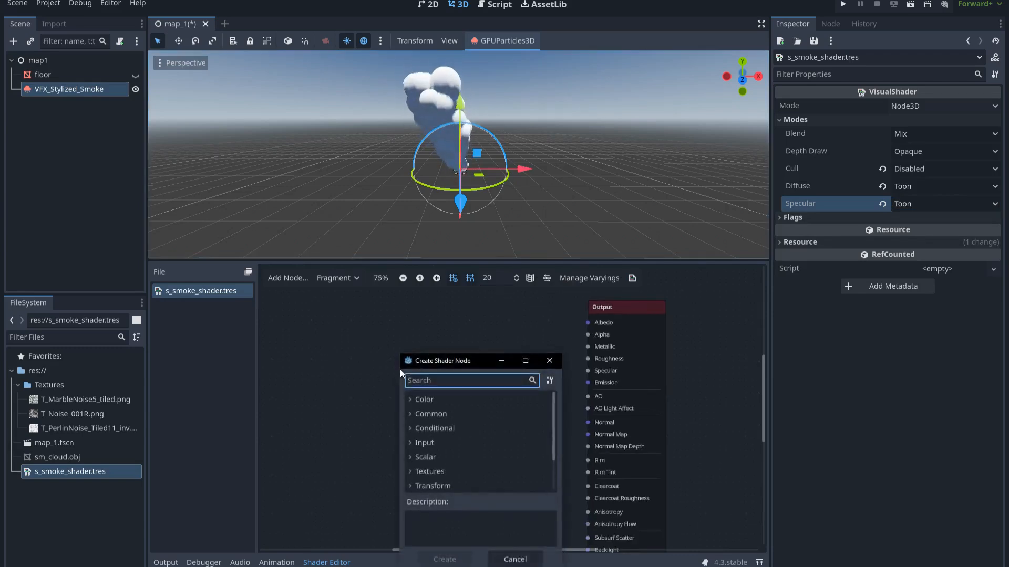
type("text")
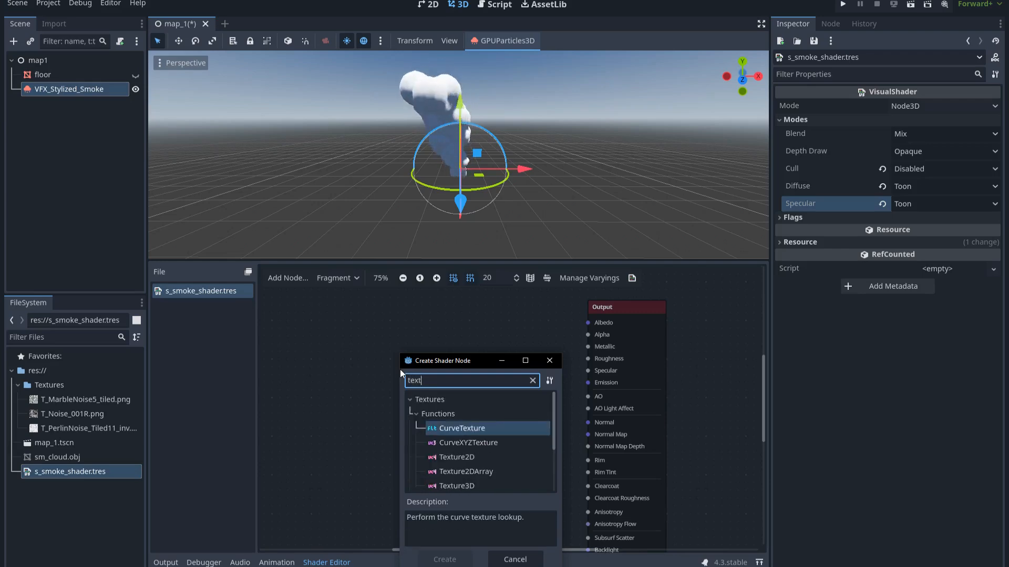
type("ure2dp")
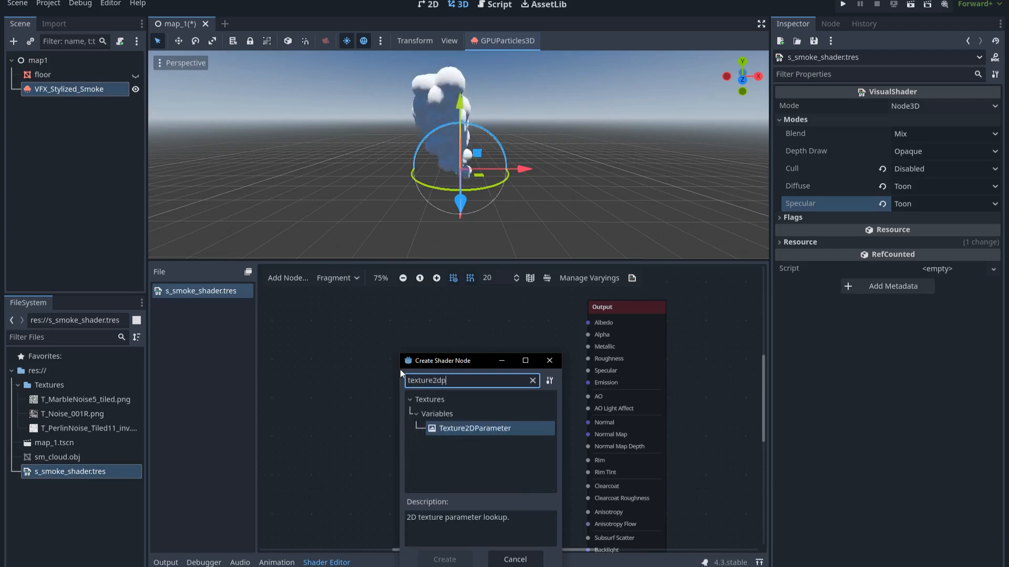
double_click(472, 427)
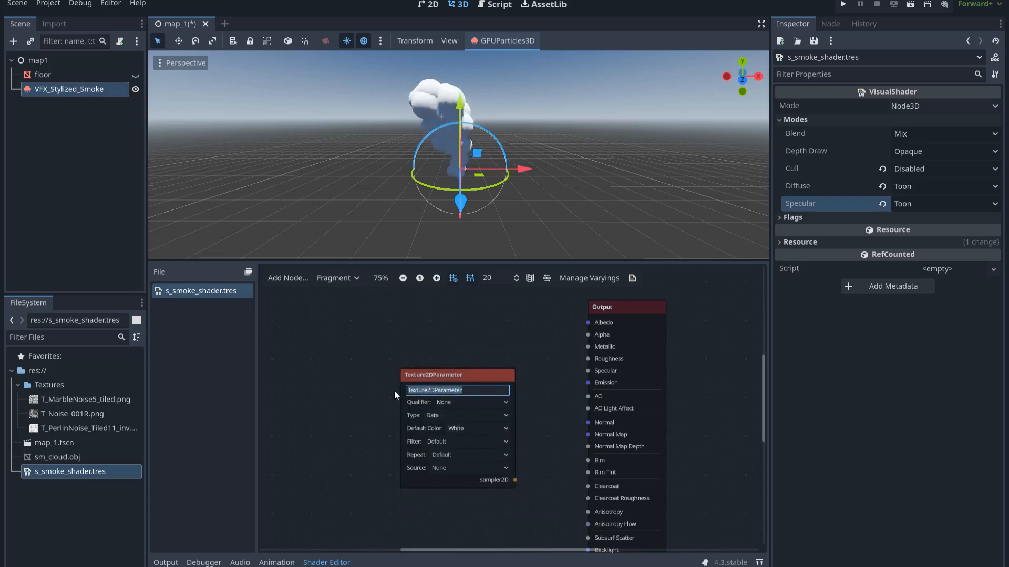
type("Disolver ")
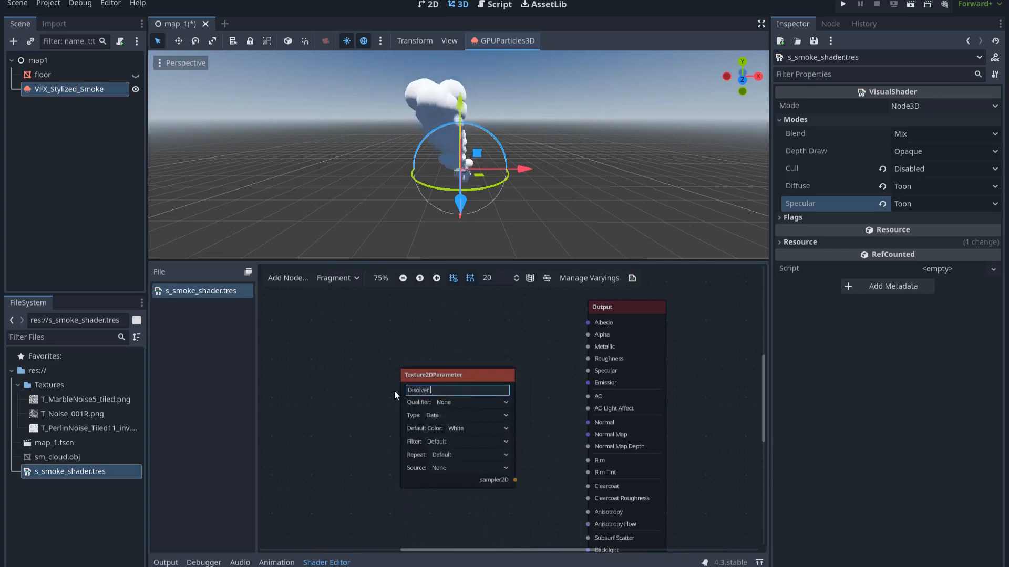
type("Texture")
key("Return")
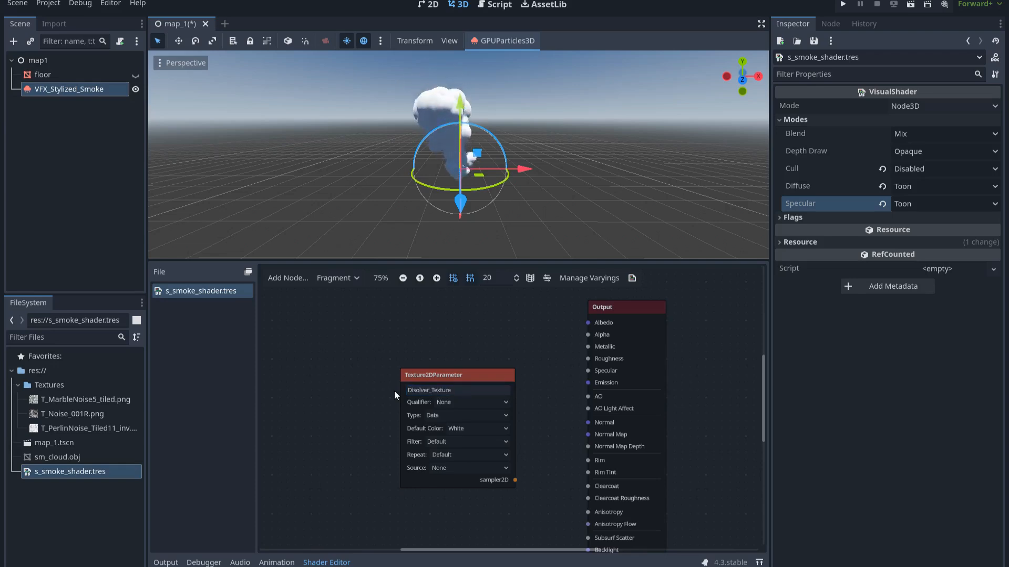
- Set the Disolver_Texture parameter's type to Color and move the node farther away from the Output node
left_click(452, 418)
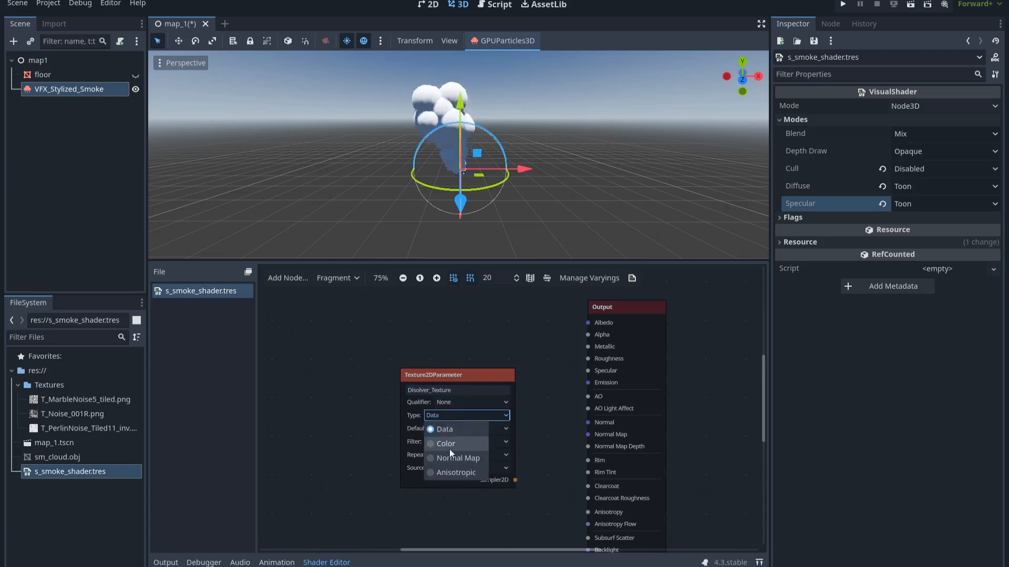
left_click(447, 440)
left_click_drag(465, 377, 407, 398)
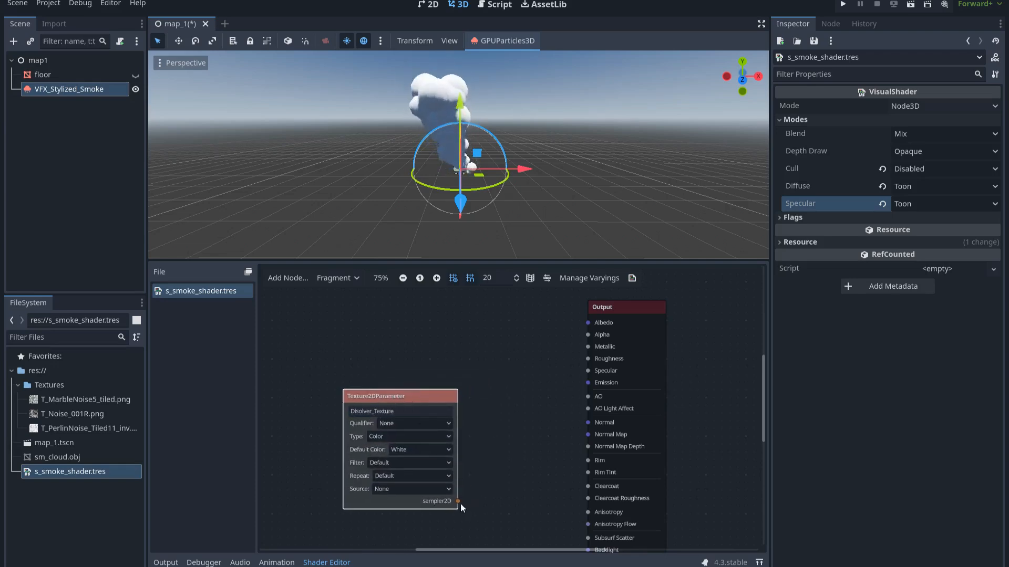
- Add a Texture2D node fed by the Disolver_Texture sampler output and place it above the parameter node
left_click_drag(460, 504, 469, 354)
type("texture2d")
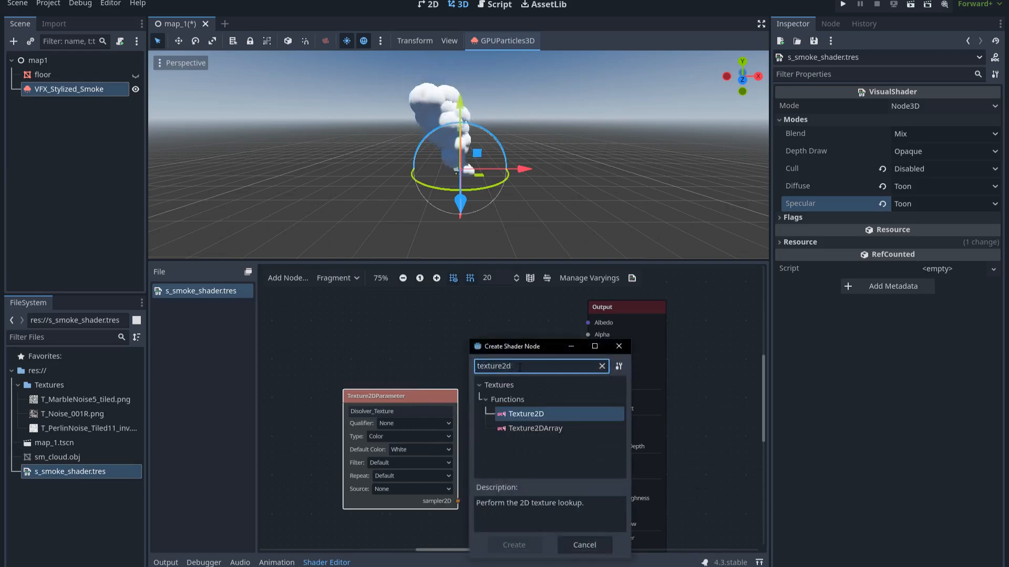
double_click(529, 415)
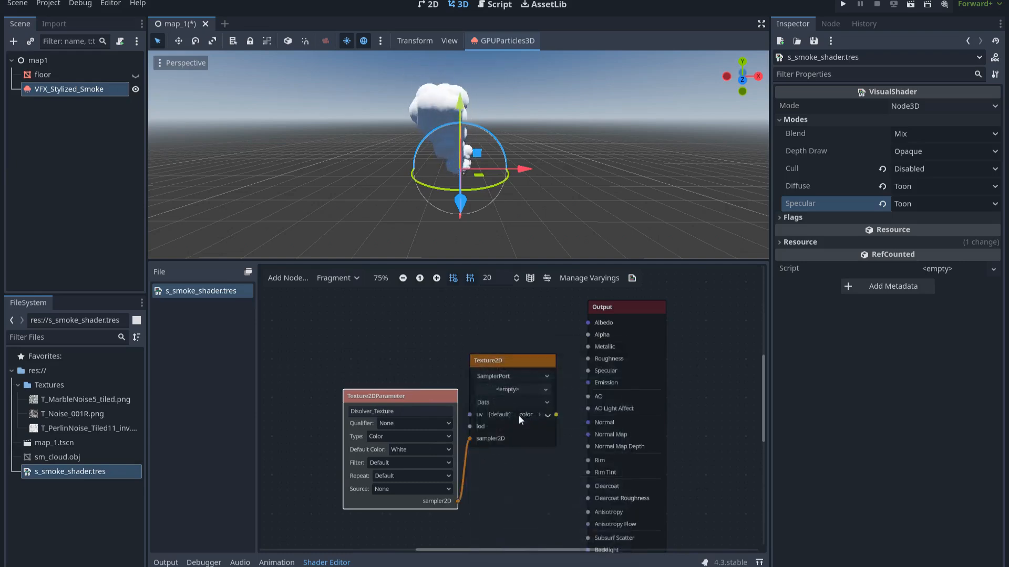
left_click(510, 403)
left_click(507, 411)
left_click_drag(513, 363, 409, 321)
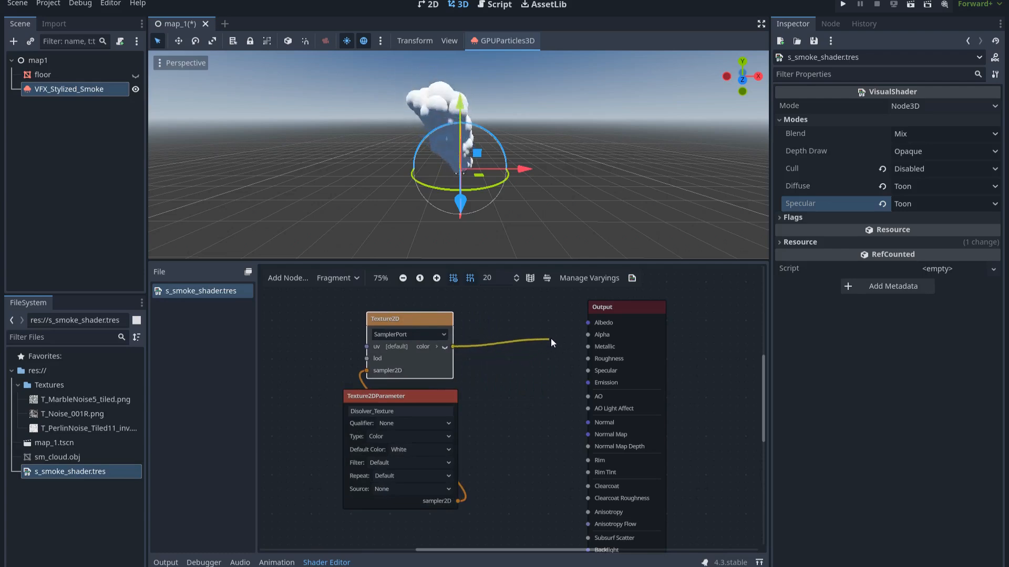
- Expand the Texture2D node's color output into channels and connect red to the Output node's Alpha
left_click_drag(562, 332, 494, 349)
key("Escape")
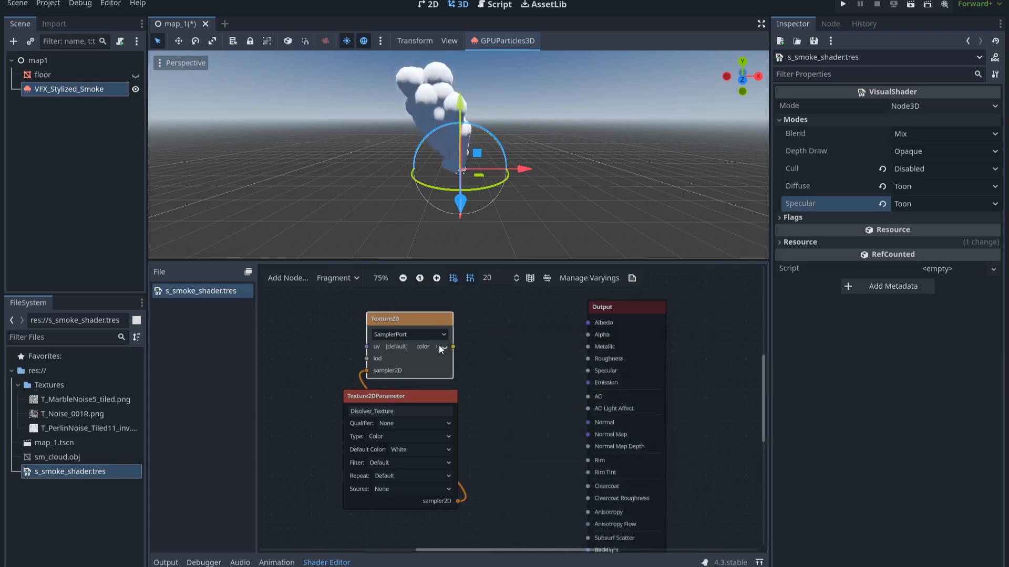
left_click(436, 347)
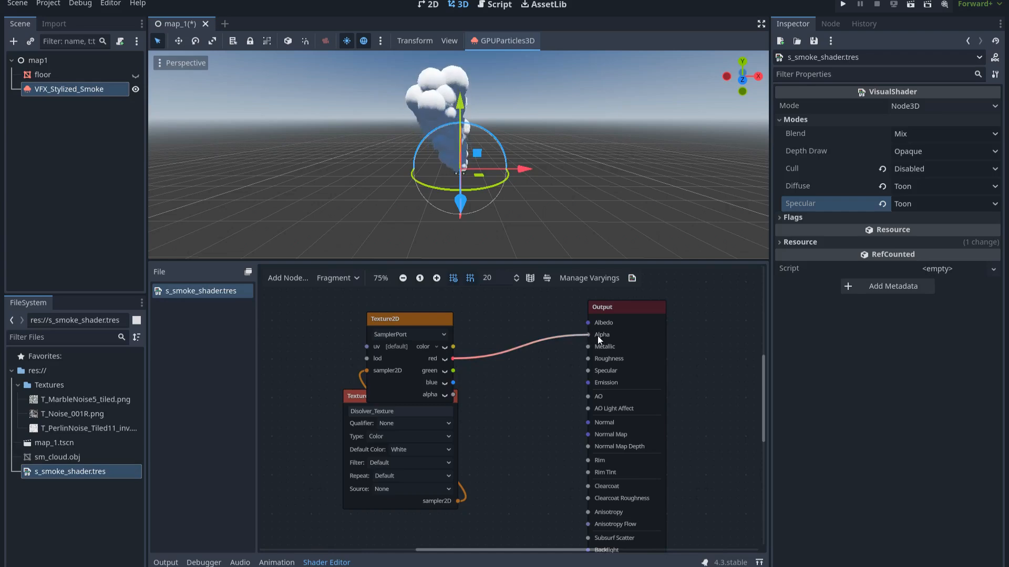
left_click_drag(598, 337, 597, 338)
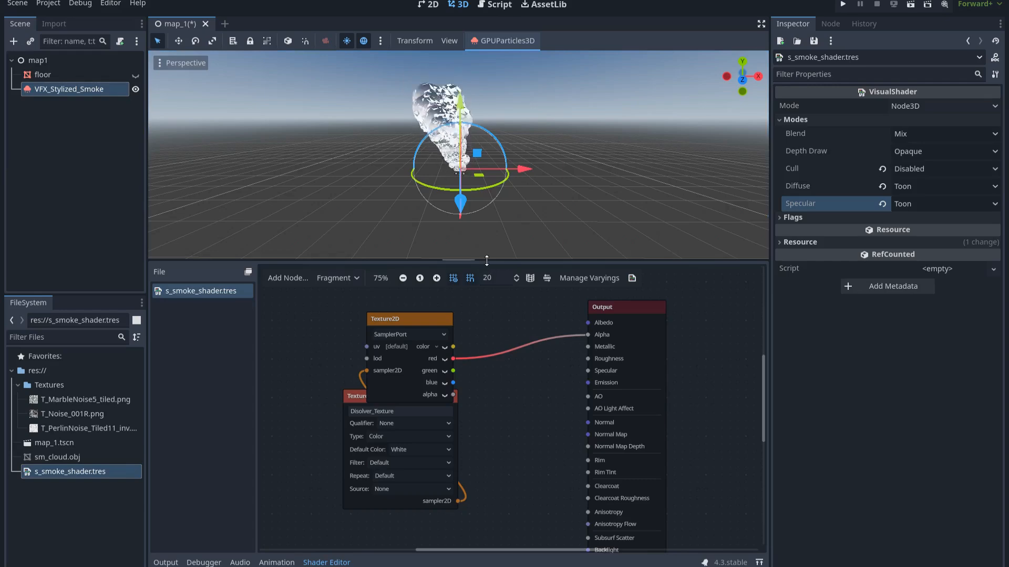
- Assign T_Noise_001R.png to the Disolver Texture shader parameter of the VFX_Stylized_Smoke material override
left_click_drag(487, 261, 495, 394)
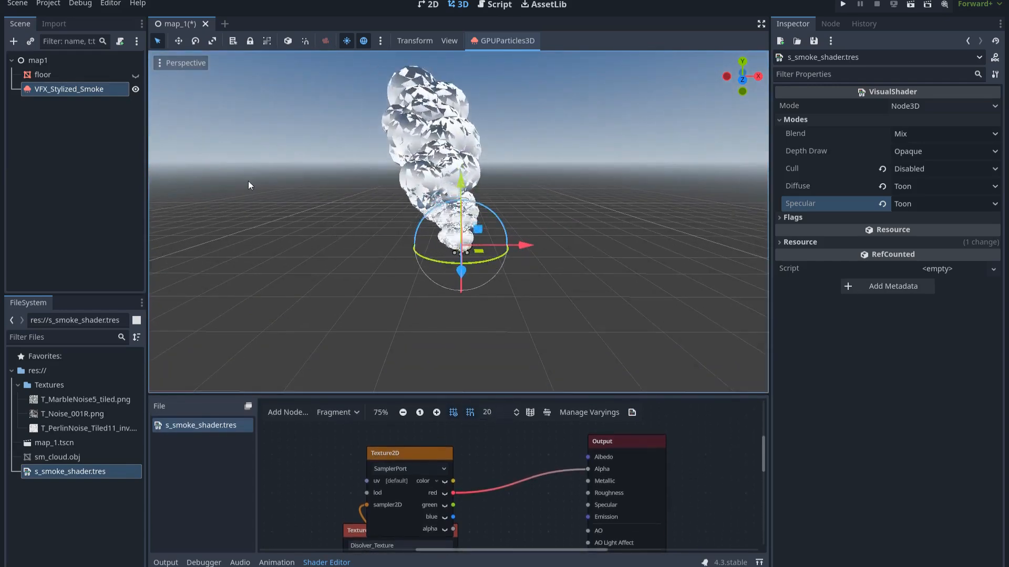
left_click(98, 122)
left_click(82, 92)
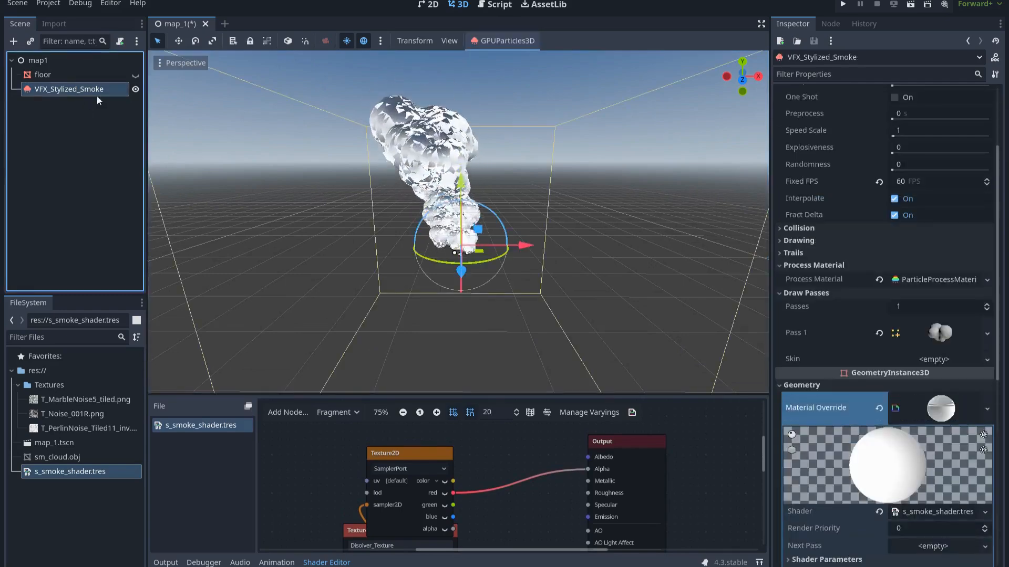
scroll(946, 283, "down", 3)
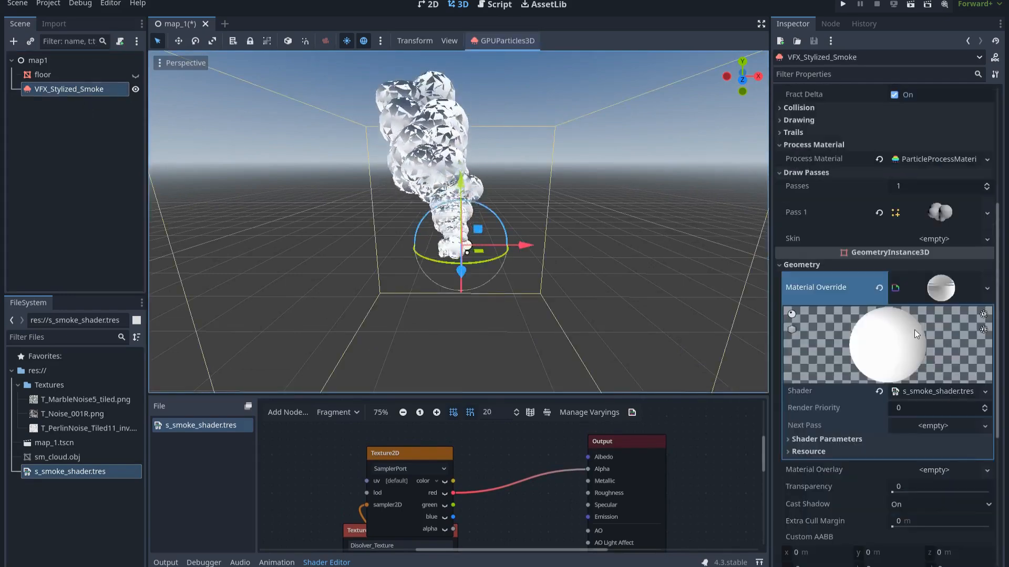
left_click(812, 440)
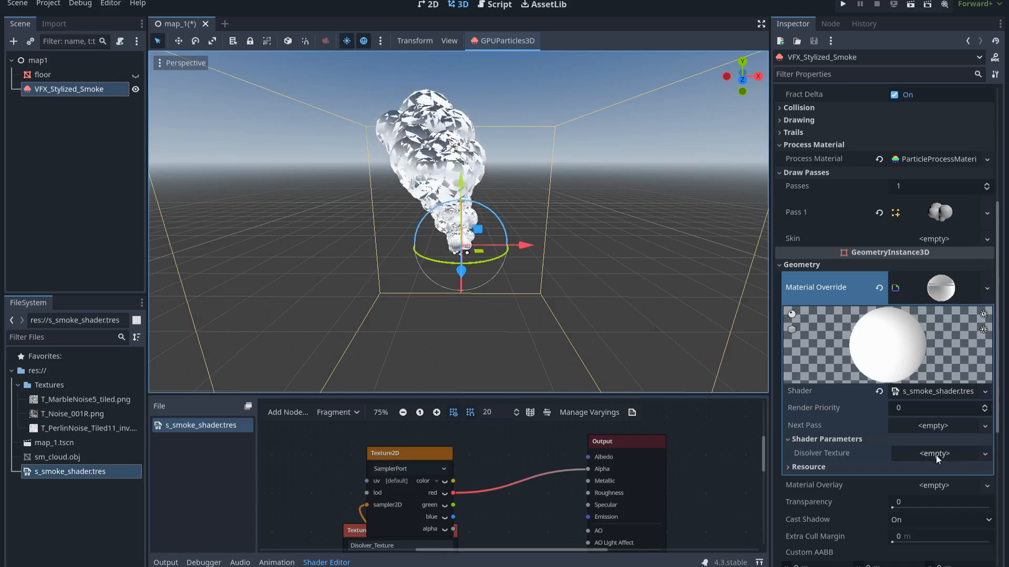
left_click(58, 413)
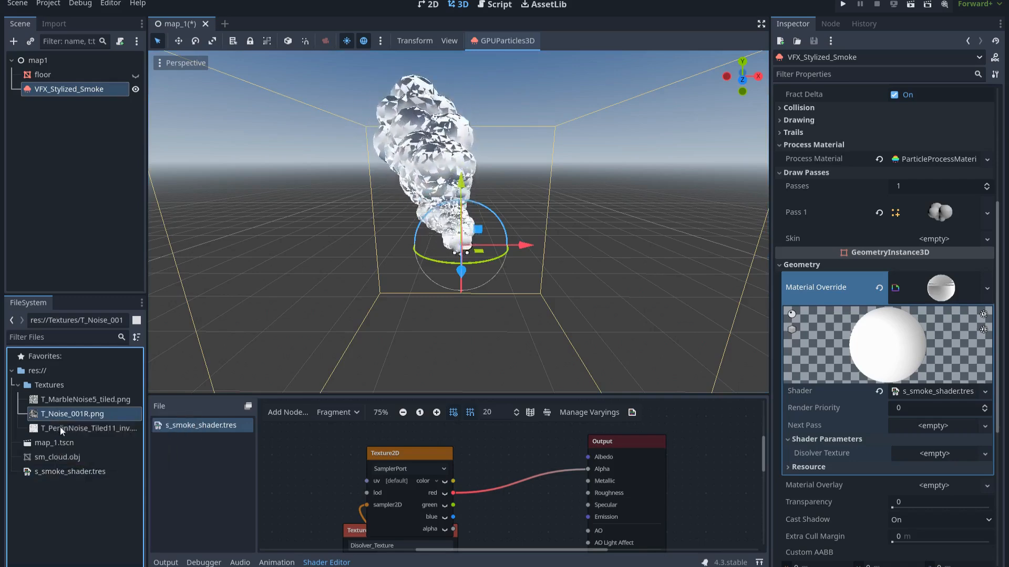
mouse_move(60, 427)
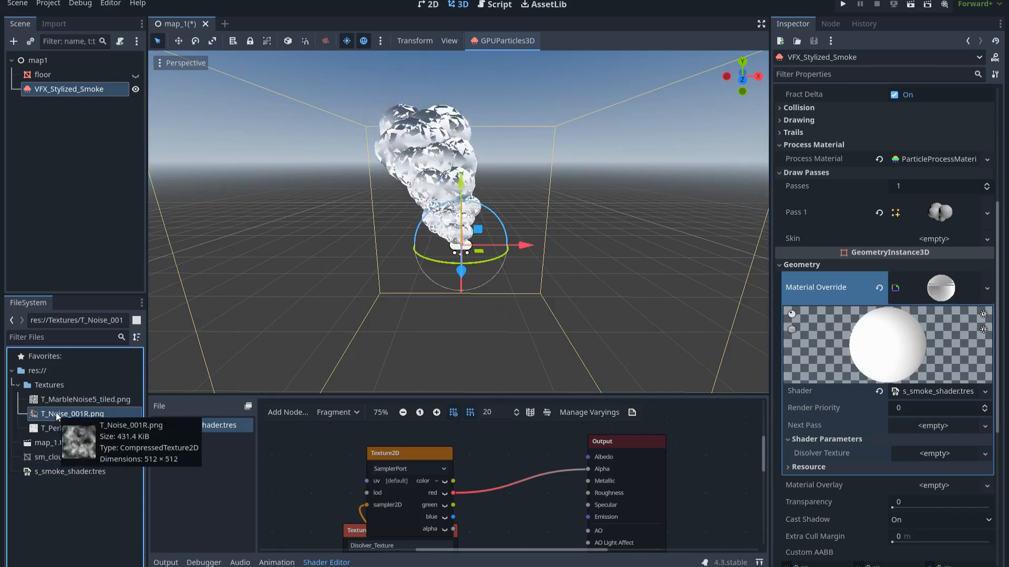
left_click_drag(55, 412, 913, 542)
left_click_drag(929, 455, 928, 453)
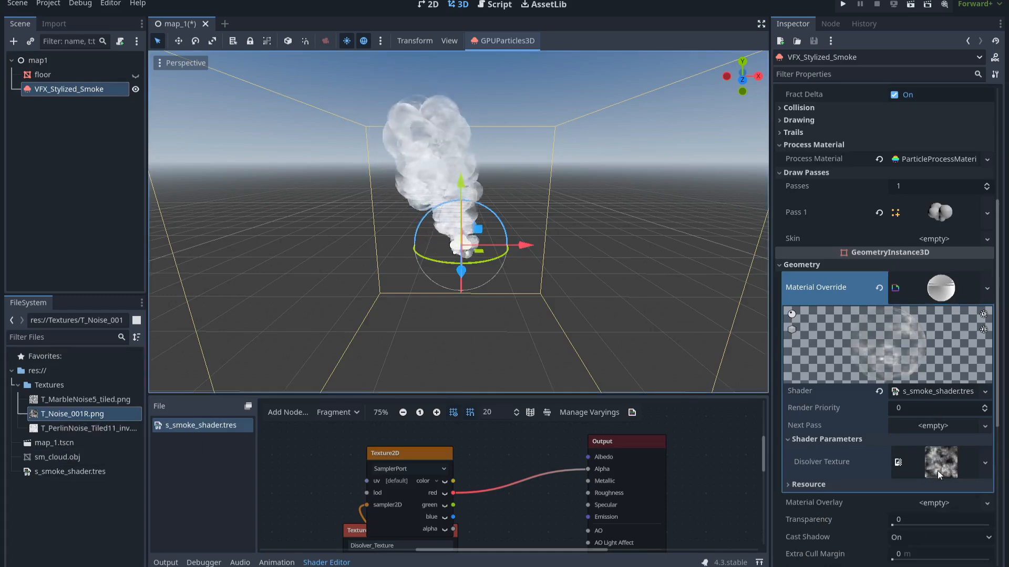
- Add a UVScaling node to the fragment graph, connect its output to the Texture2D node's uv input, and place it beside that node
left_click_drag(678, 395, 679, 254)
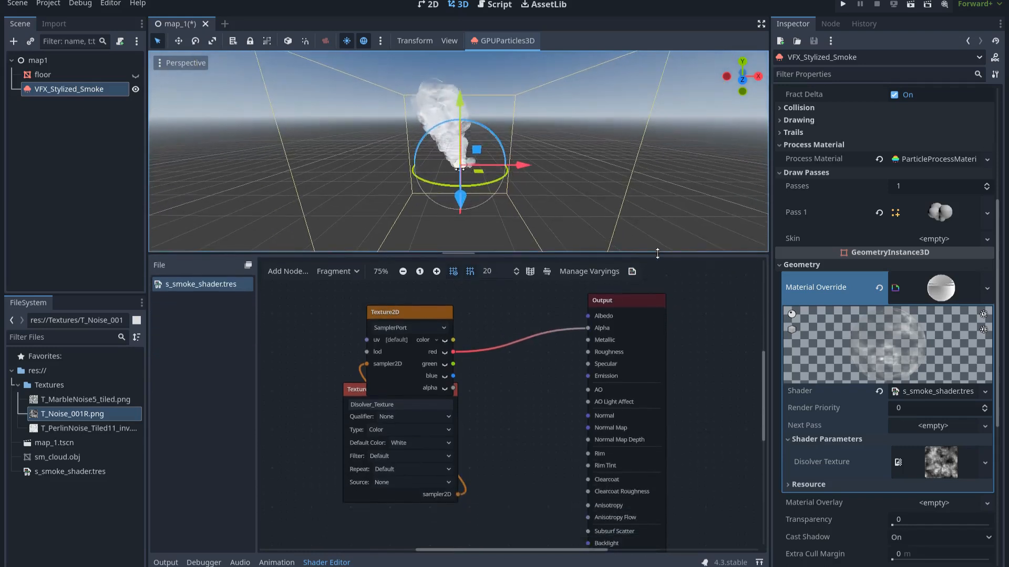
middle_click_drag(480, 401, 552, 412)
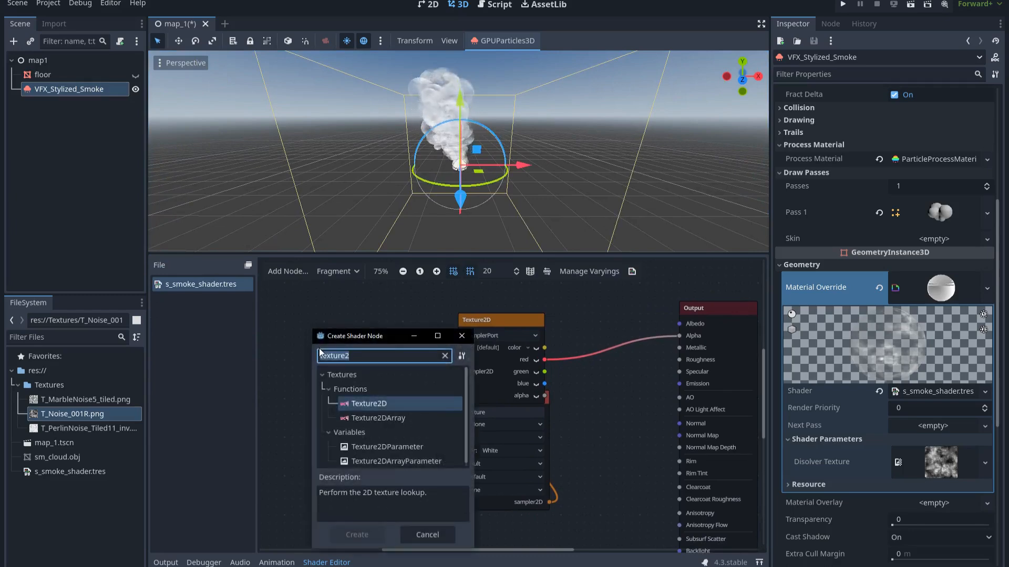
type("uvs")
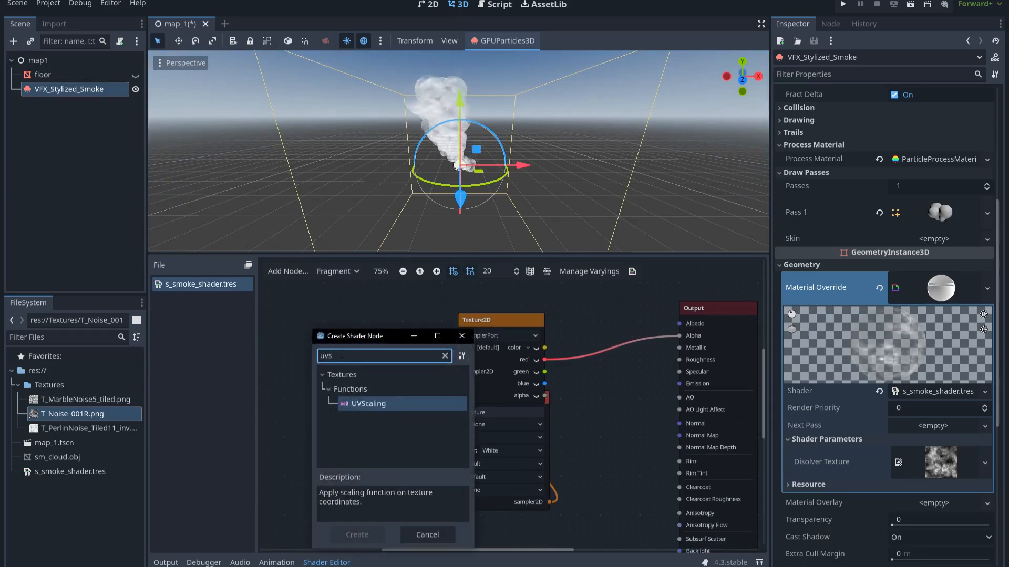
double_click(374, 406)
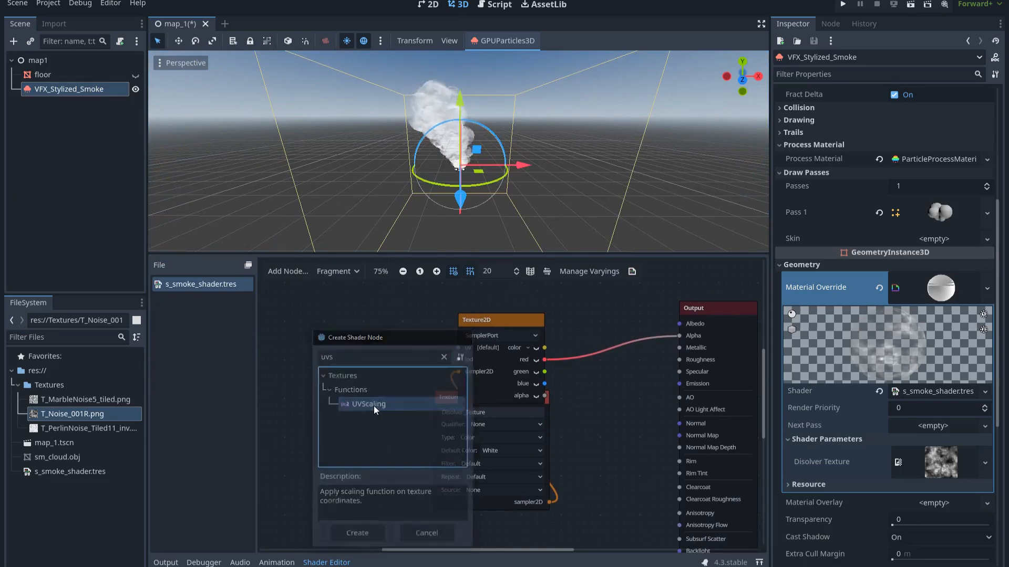
left_click_drag(393, 380, 458, 347)
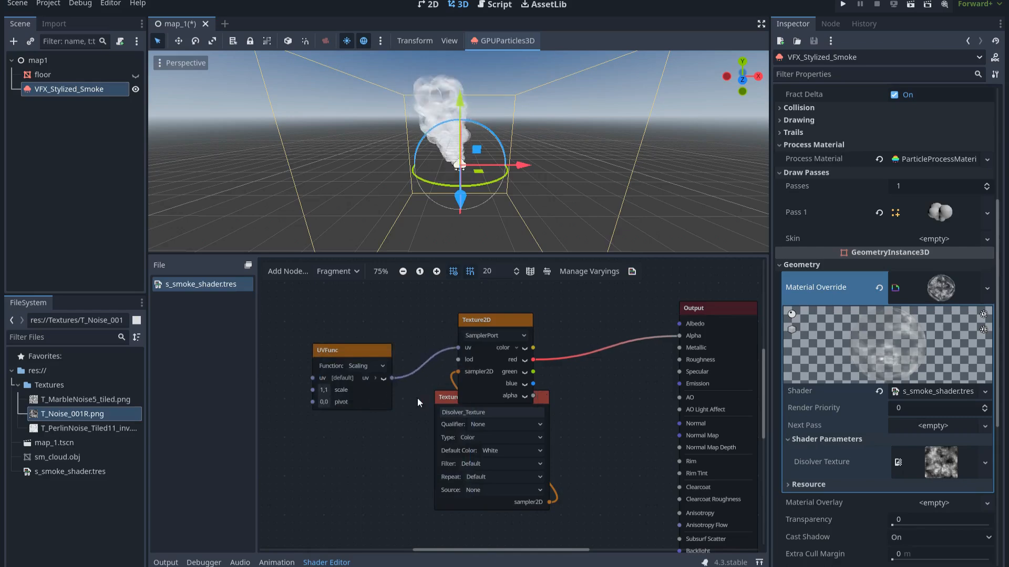
middle_click_drag(417, 398, 509, 387)
left_click_drag(450, 334, 467, 318)
- Add a Vector2Parameter node near the UVFunc node and name it Texture_Scale
left_click(341, 393)
right_click(342, 393)
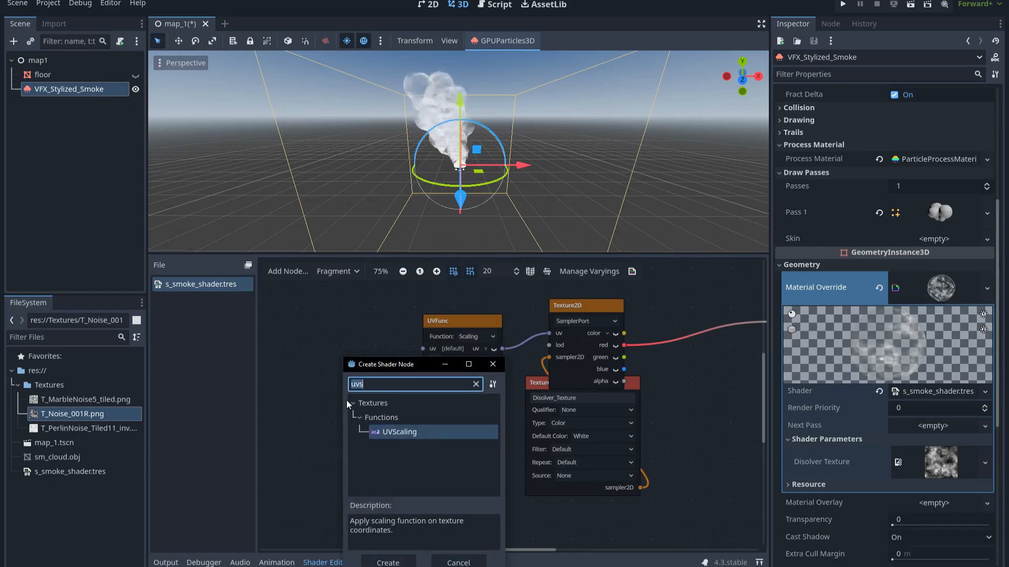
type("vector2p")
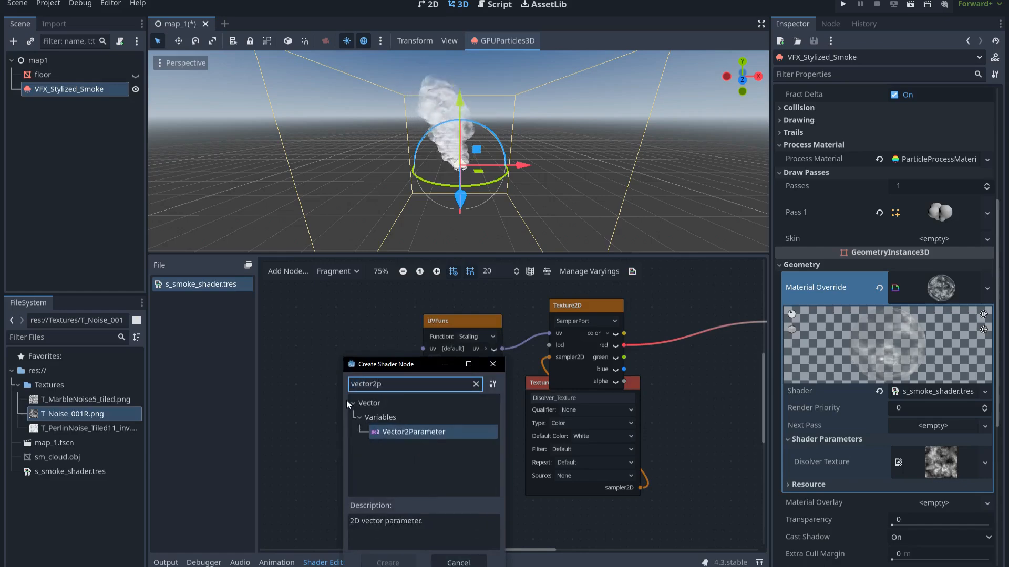
double_click(409, 432)
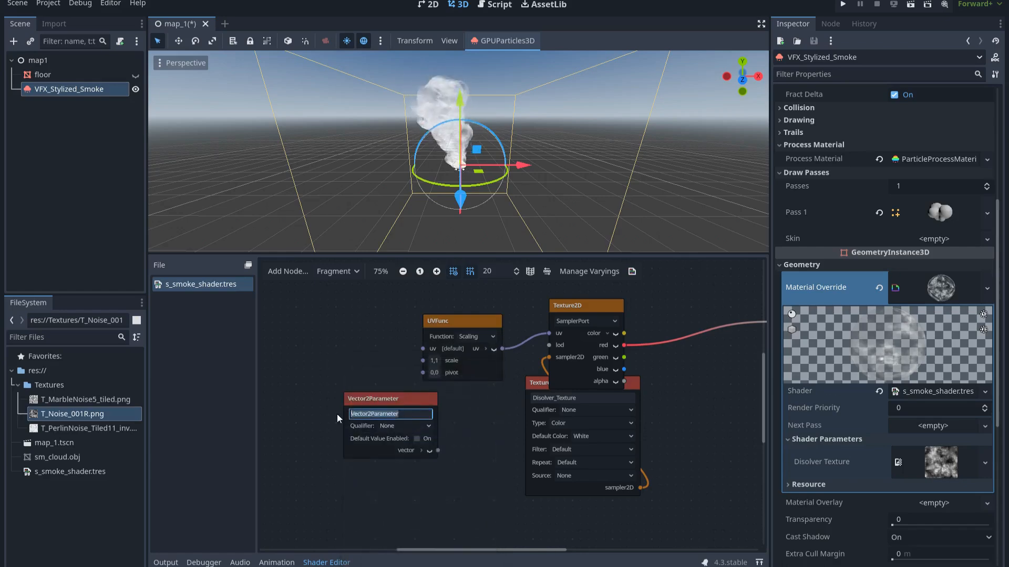
type("Tex")
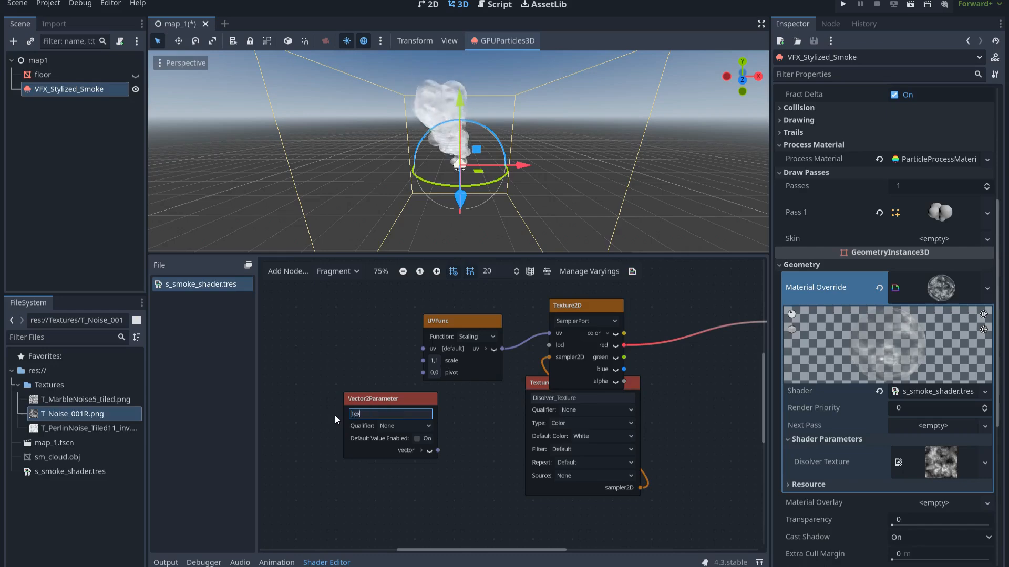
type("ture Sca")
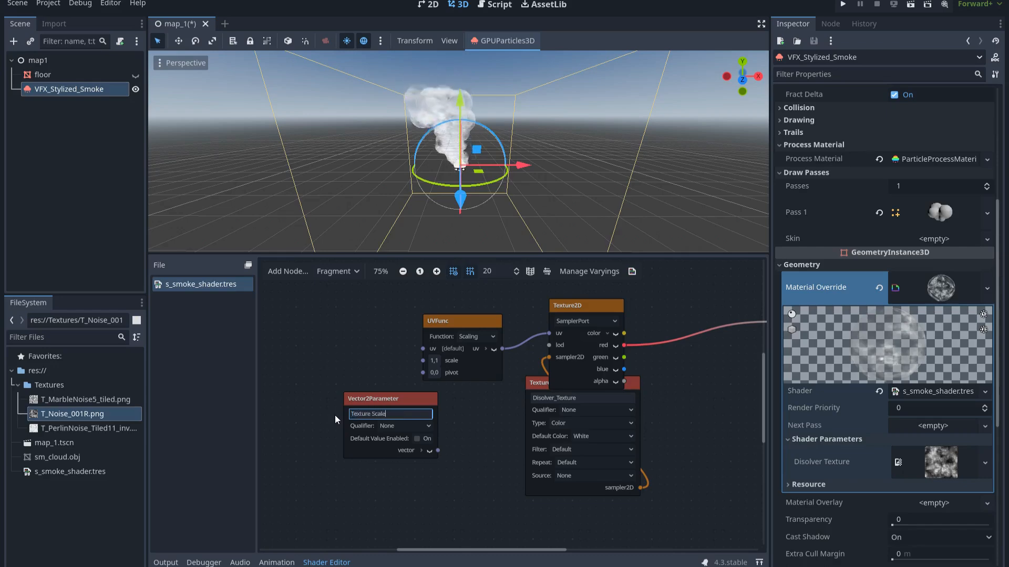
type("le")
key("Return")
- Enable the Texture_Scale default value, set it to 1, 1, and connect its vector output to the UVFunc scale input
left_click(417, 439)
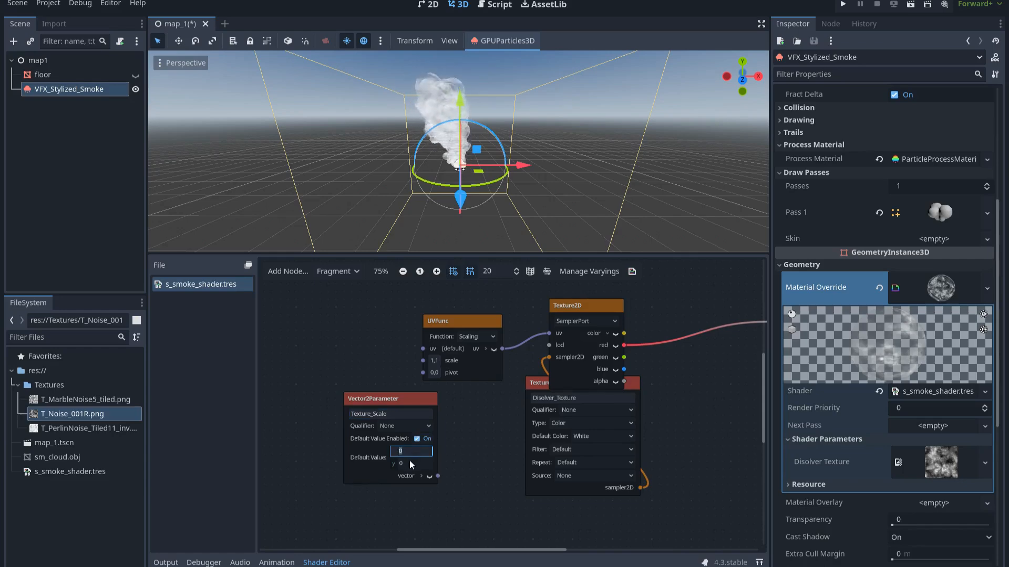
type("1")
key("Return")
key("Return")
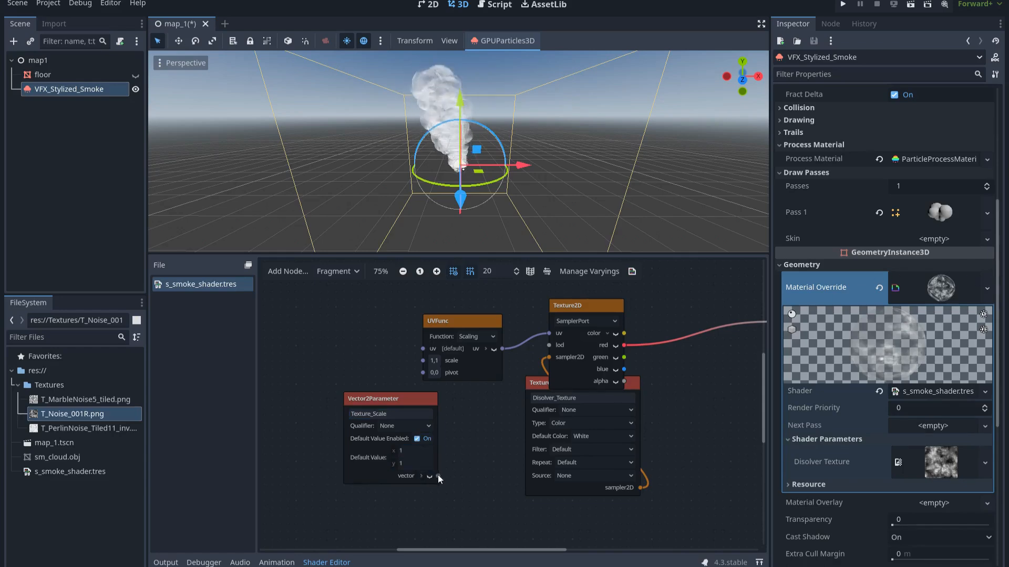
left_click_drag(420, 364, 422, 362)
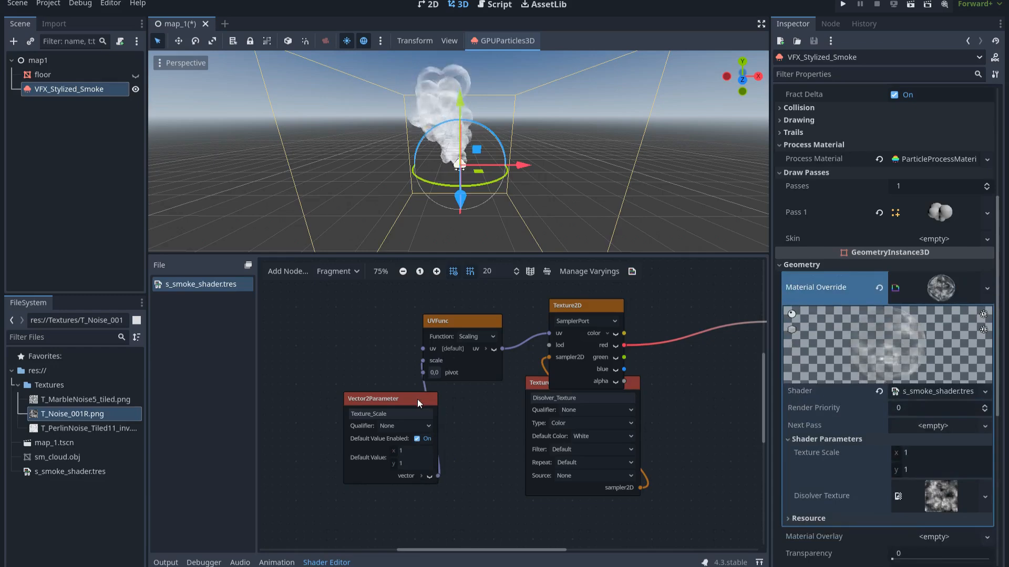
- Position the Texture_Scale node under UVFunc and move both nodes farther away from the Texture2D node
left_click_drag(415, 399, 454, 398)
left_click(477, 334, "ctrl")
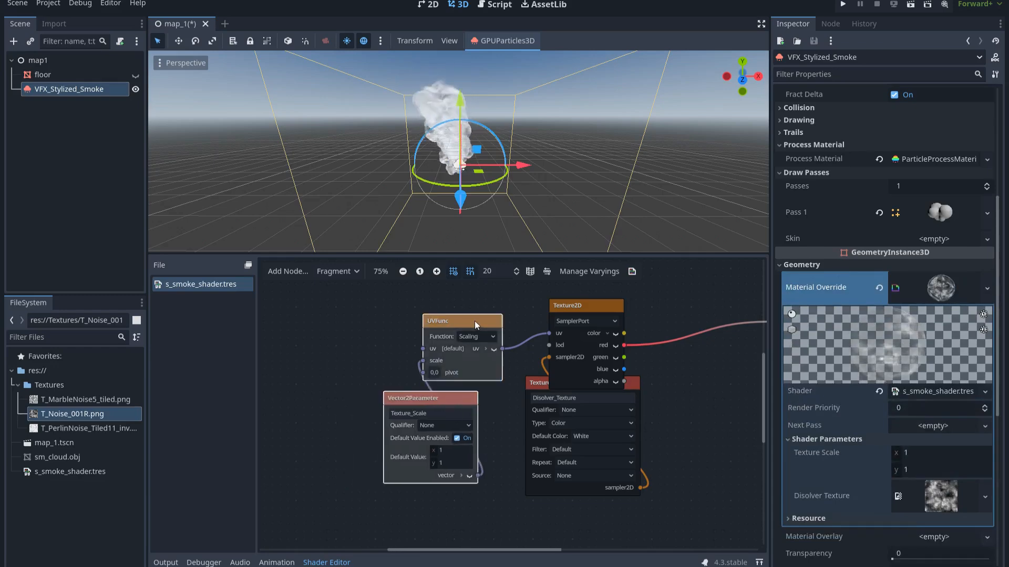
left_click_drag(476, 334, 427, 342)
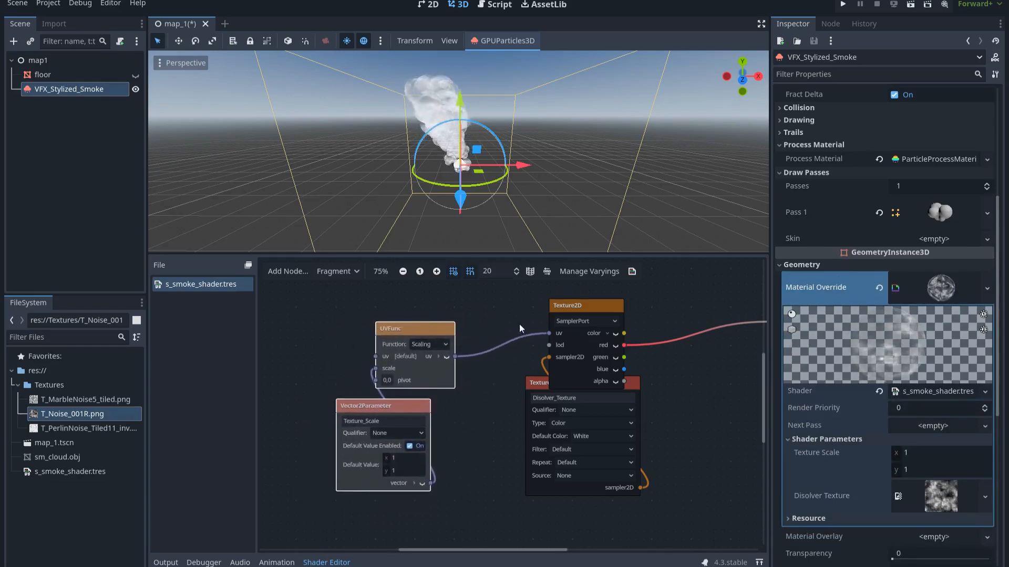
- Set the smoke material's Texture Scale shader parameter to 0.5 in both x and y
scroll(475, 345, "down", 2)
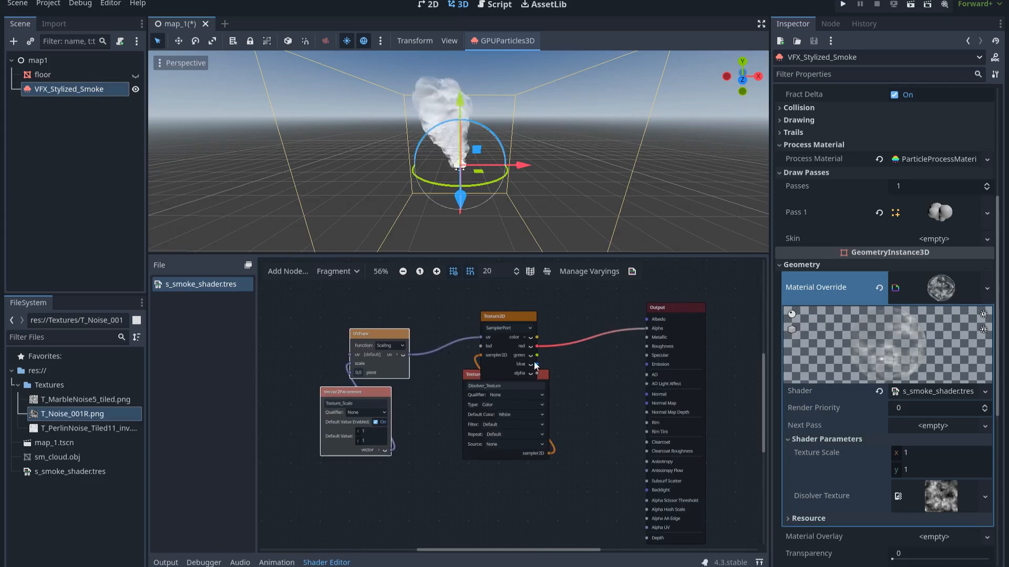
left_click(928, 453)
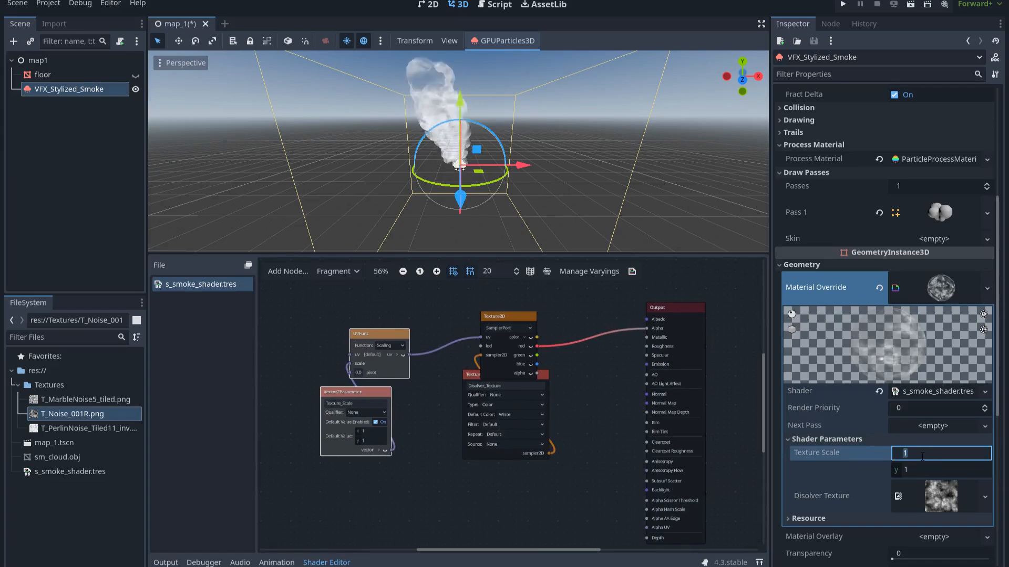
left_click(941, 470)
type(".5")
key("Return")
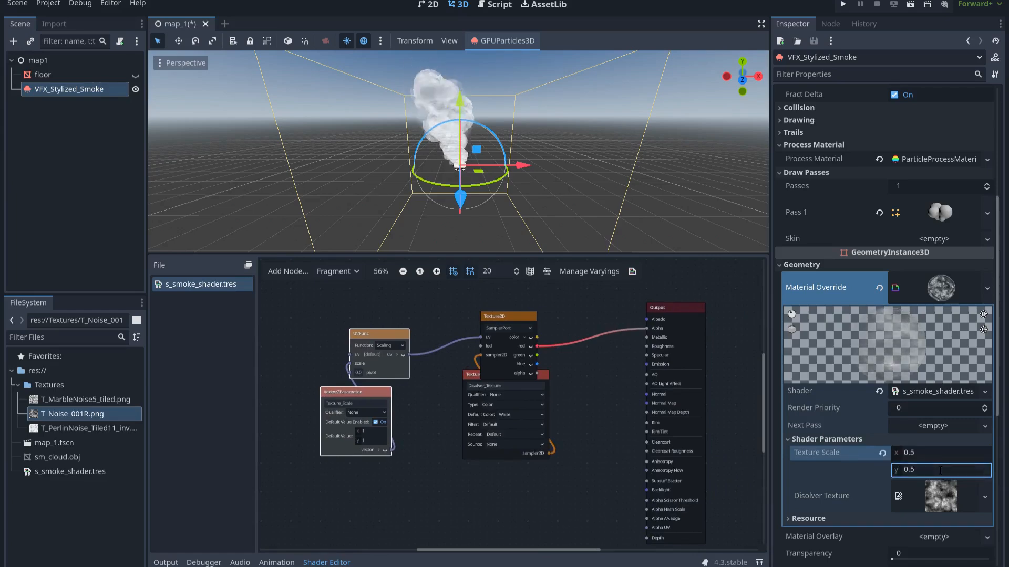
scroll(525, 133, "up", 2)
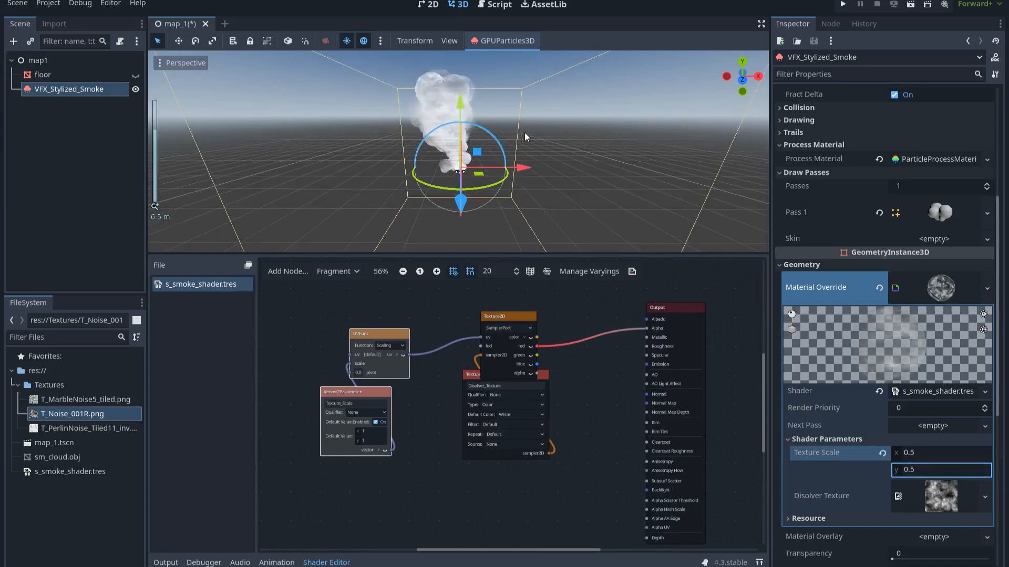
- Add a FloatParameter node below the Disolver_Texture parameter and name it Alpha_Treshold
scroll(596, 416, "down", 2)
middle_click_drag(594, 415, 572, 403)
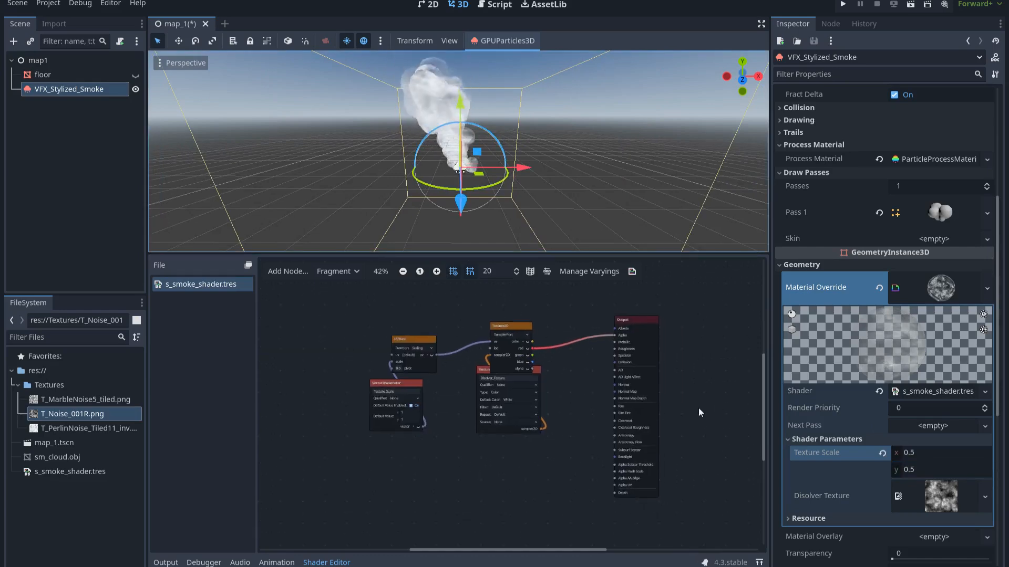
scroll(583, 421, "up", 2)
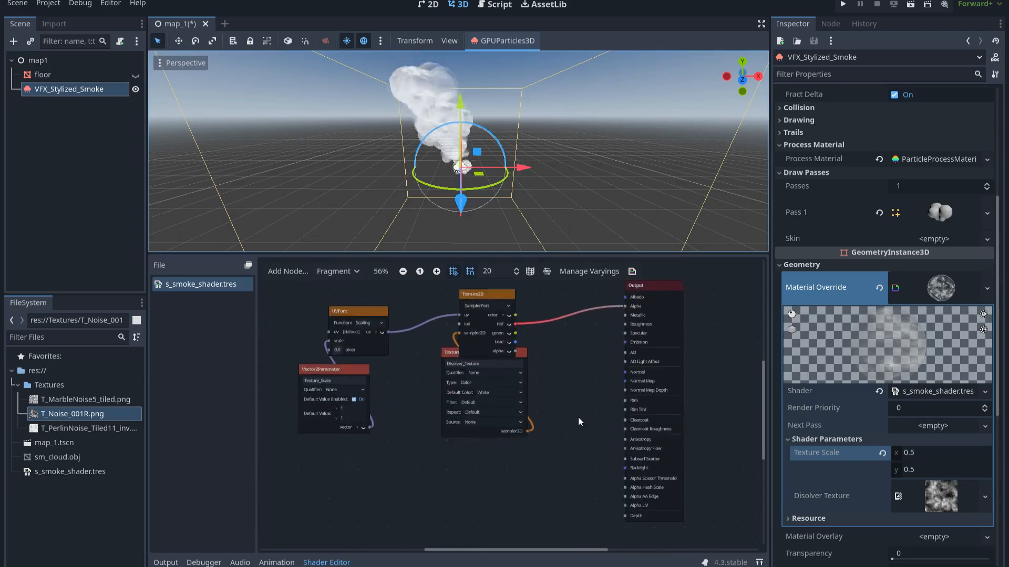
middle_click_drag(579, 422, 575, 411)
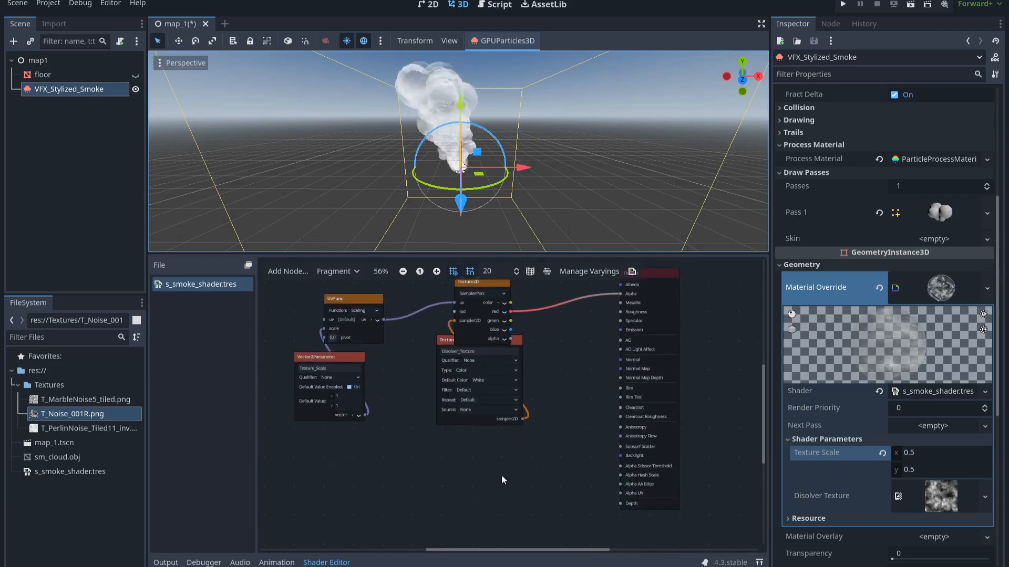
key("space")
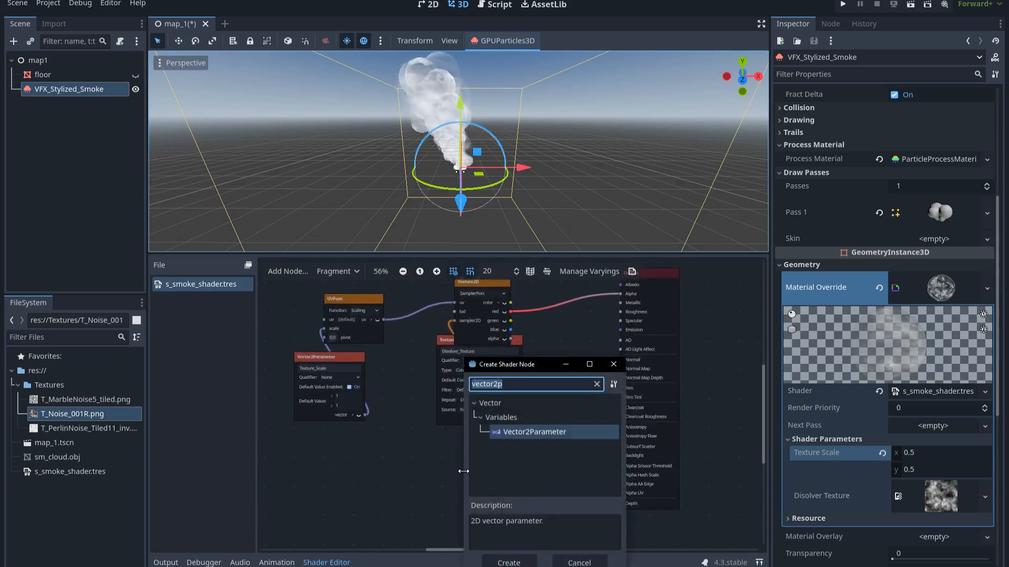
type("float")
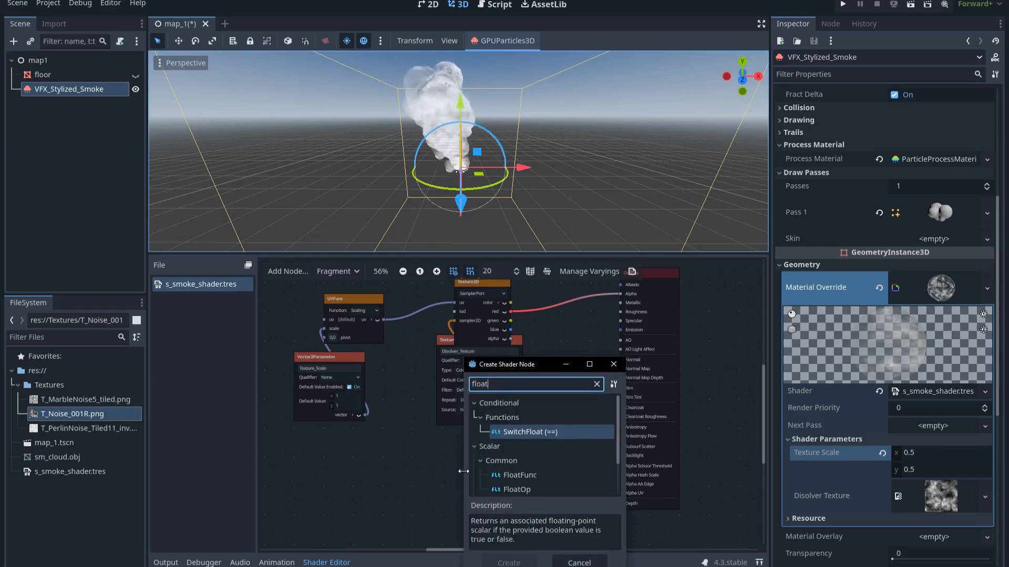
type("p")
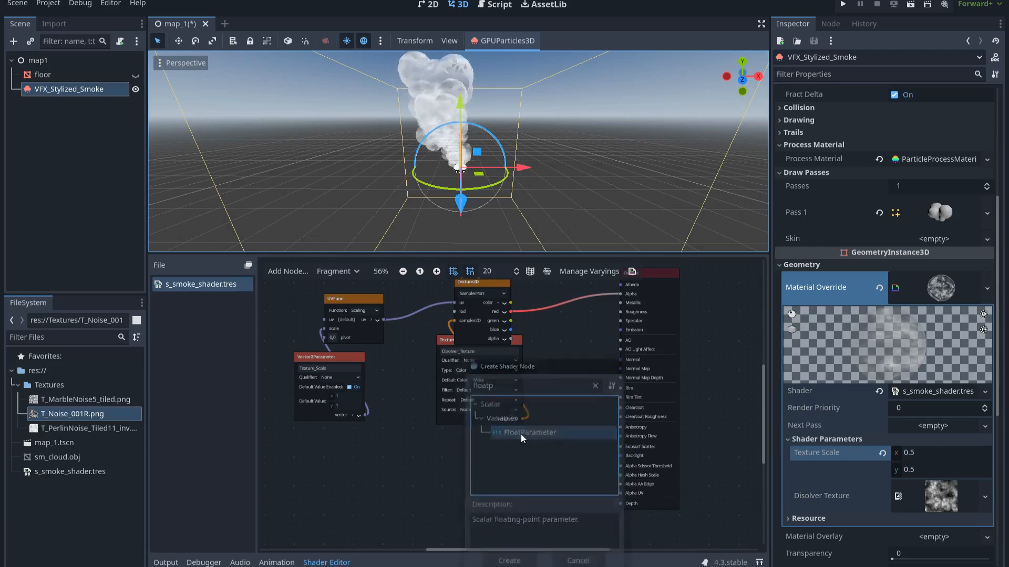
double_click(521, 434)
type("Al")
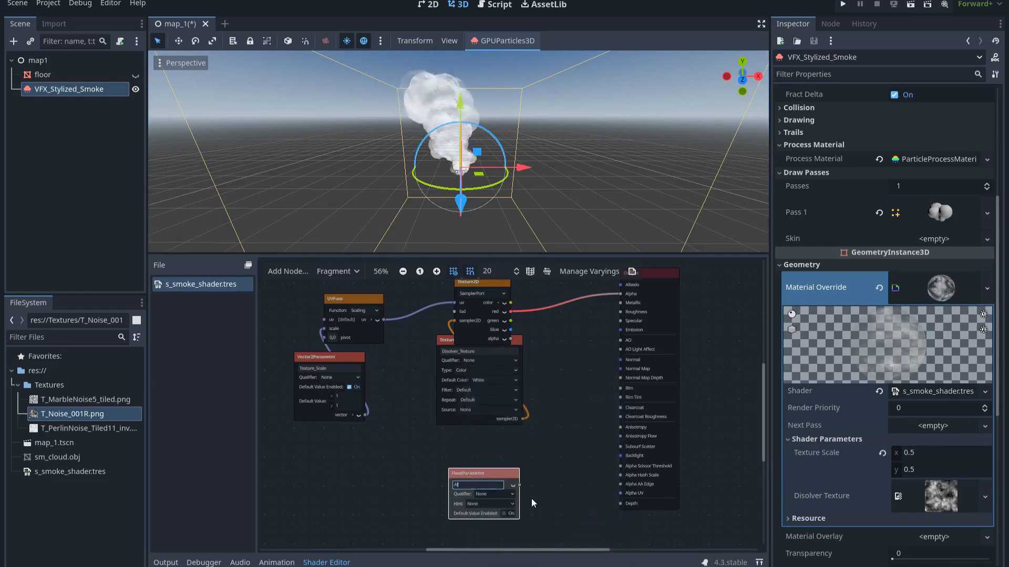
type("pha Tre")
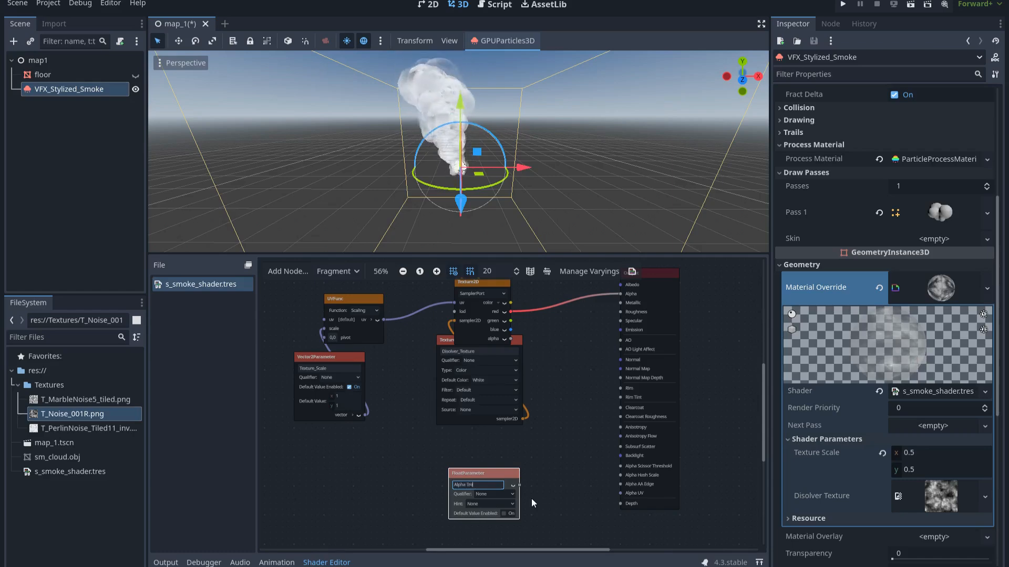
type("shold")
left_click(531, 498)
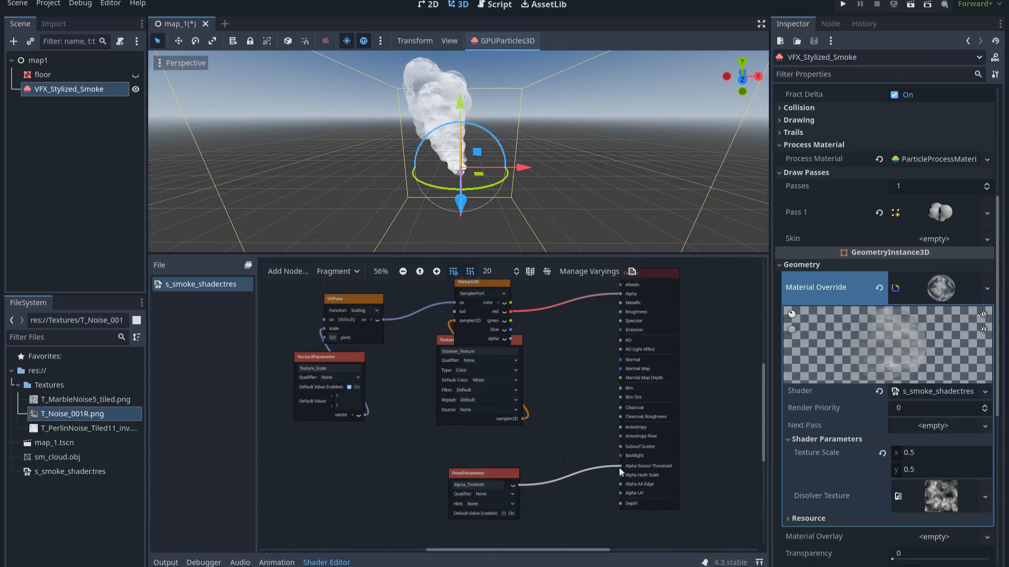
- Connect Alpha_Treshold to the output's Alpha Scissor Threshold and try an Alpha Treshold value of 0.325 on the smoke material
scroll(583, 408, "up", 2)
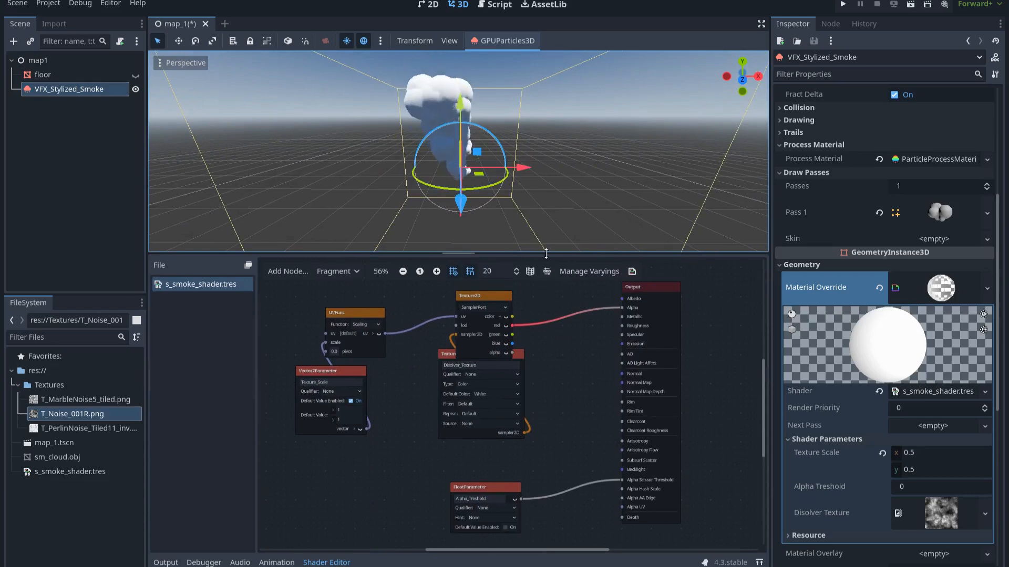
left_click_drag(546, 254, 565, 441)
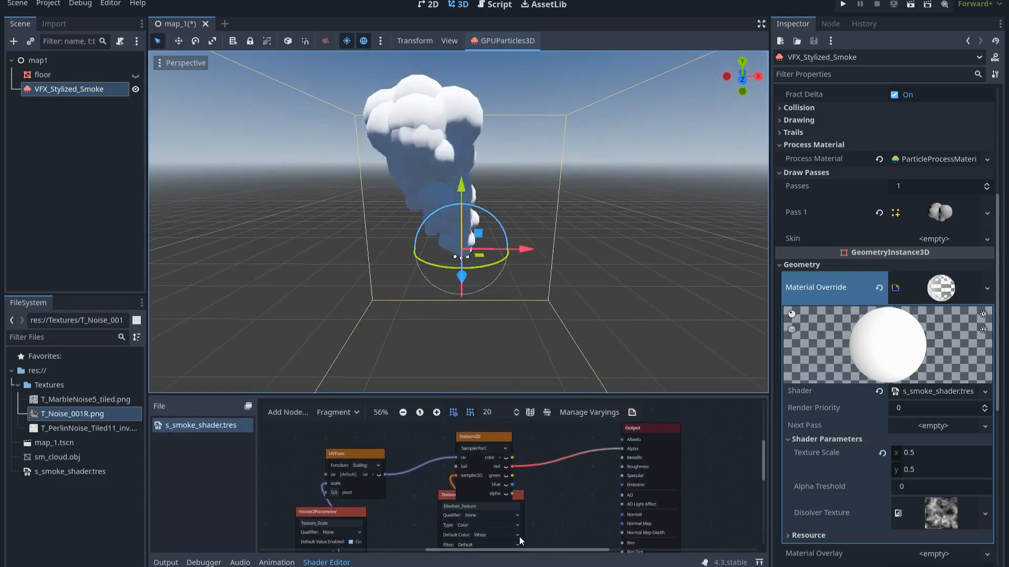
left_click(334, 562)
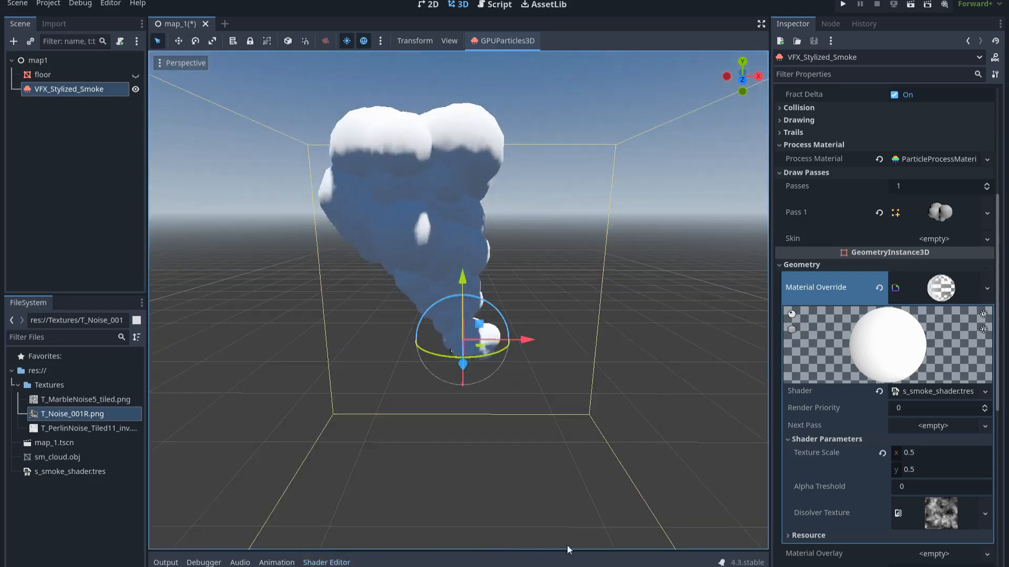
left_click(915, 487)
mouse_move(915, 487)
left_mouse_down()
mouse_move(964, 486)
mouse_move(907, 487)
left_mouse_up()
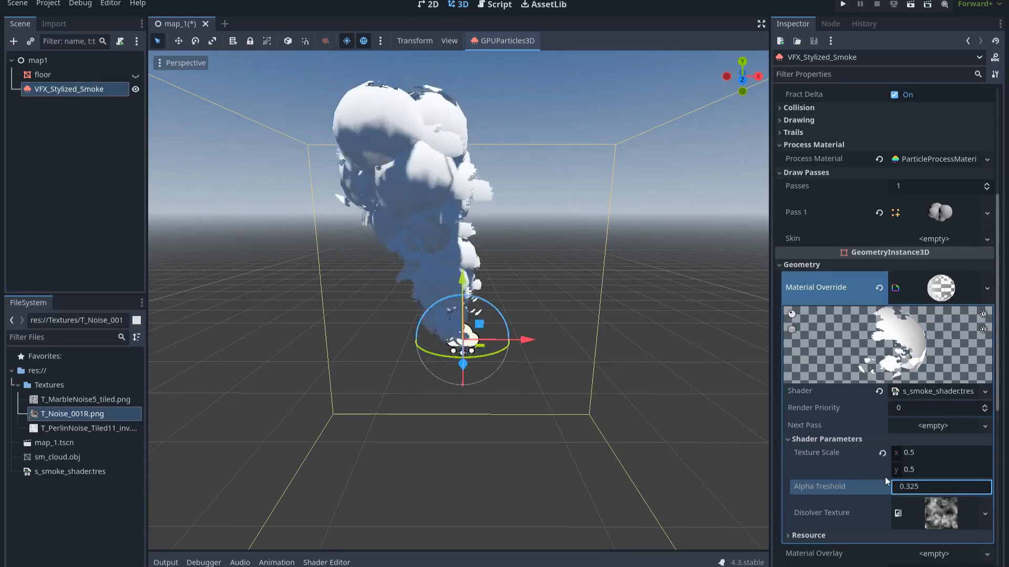
- Reopen the smoke shader graph with more working space and delete the Alpha_Treshold FloatParameter node
left_click(325, 562)
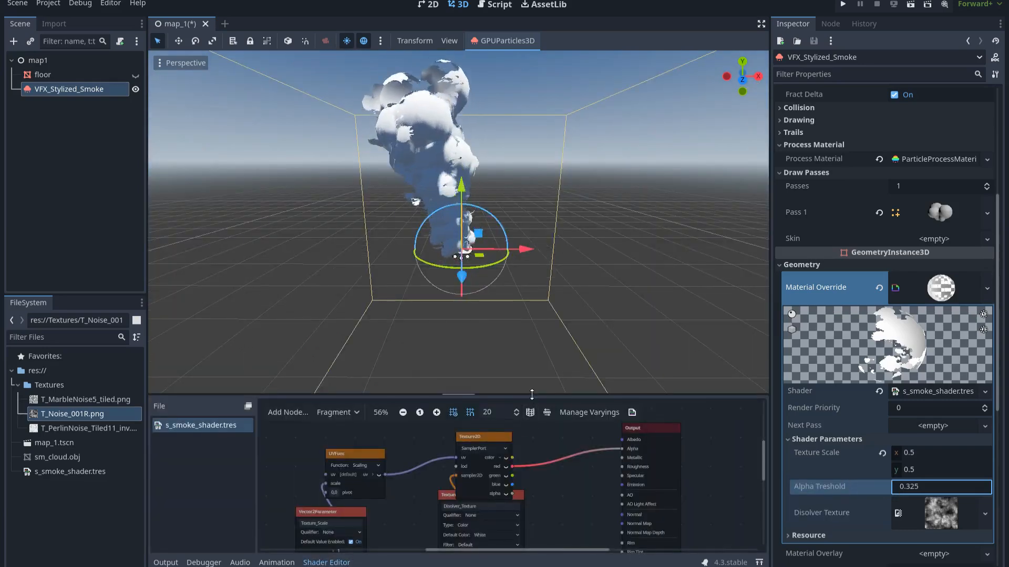
left_click_drag(531, 396, 531, 240)
scroll(551, 426, "up", 2)
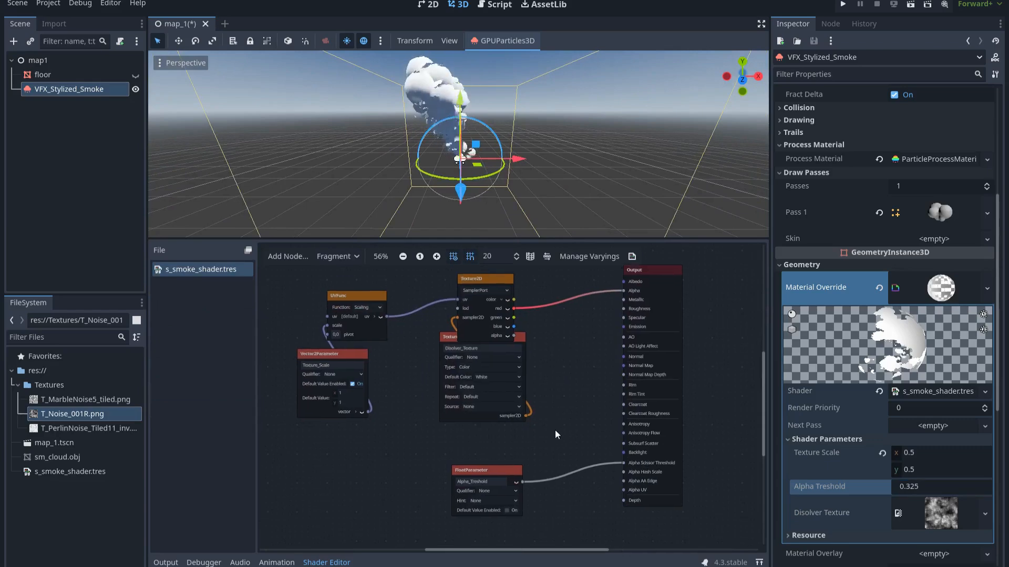
key("ctrl+shift+F11")
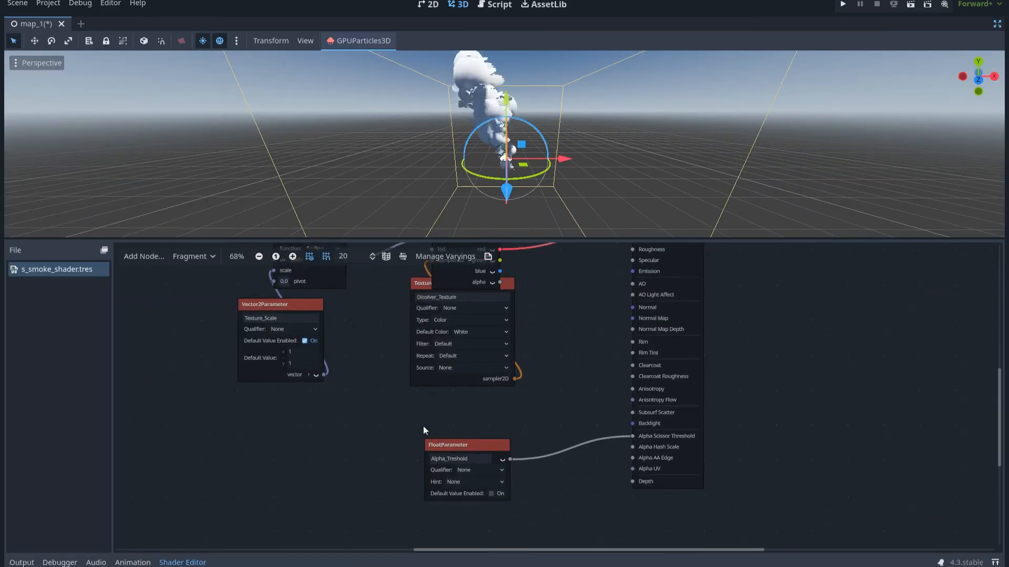
left_click_drag(400, 419, 480, 496)
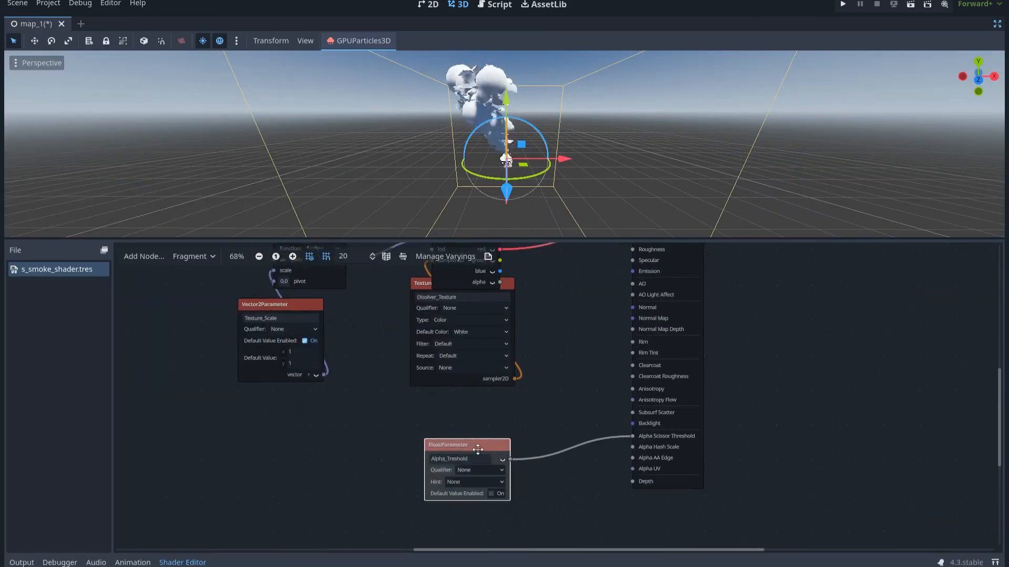
left_click_drag(478, 450, 510, 448)
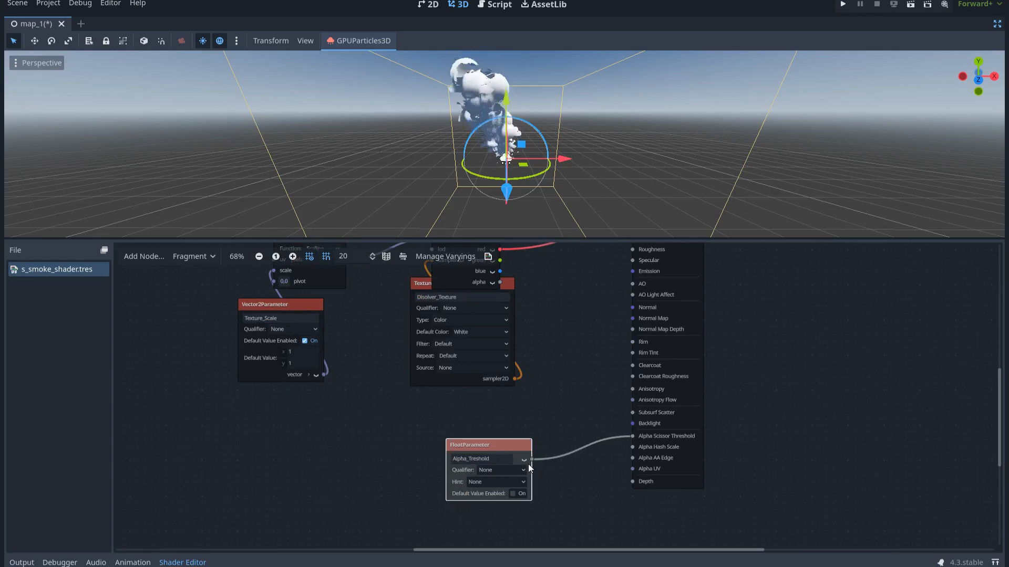
key("Delete")
- Add a fragment Color input node below the Disolver_Texture parameter and expand its color output into separate channels
right_click(519, 464)
type("colo")
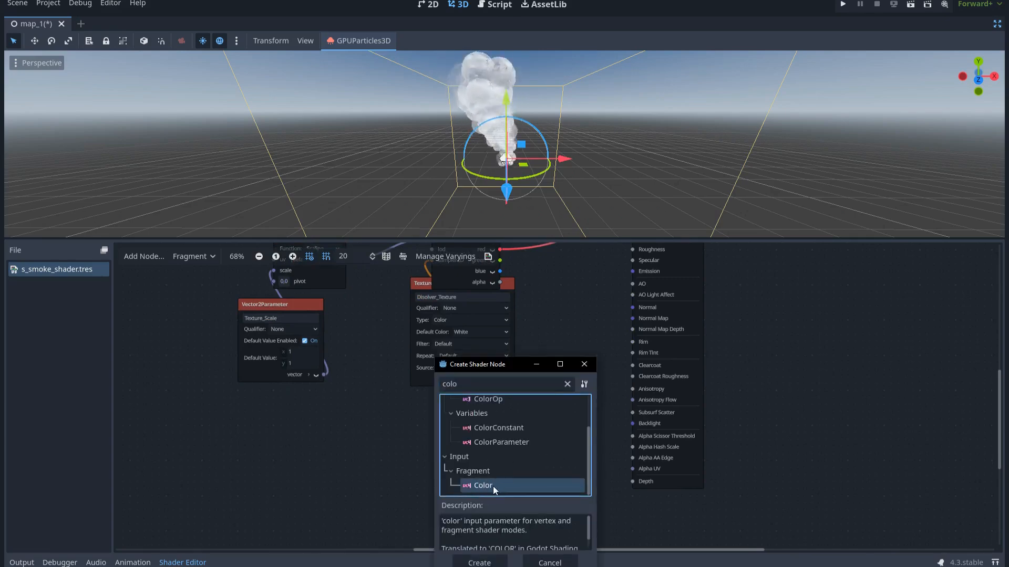
double_click(488, 486)
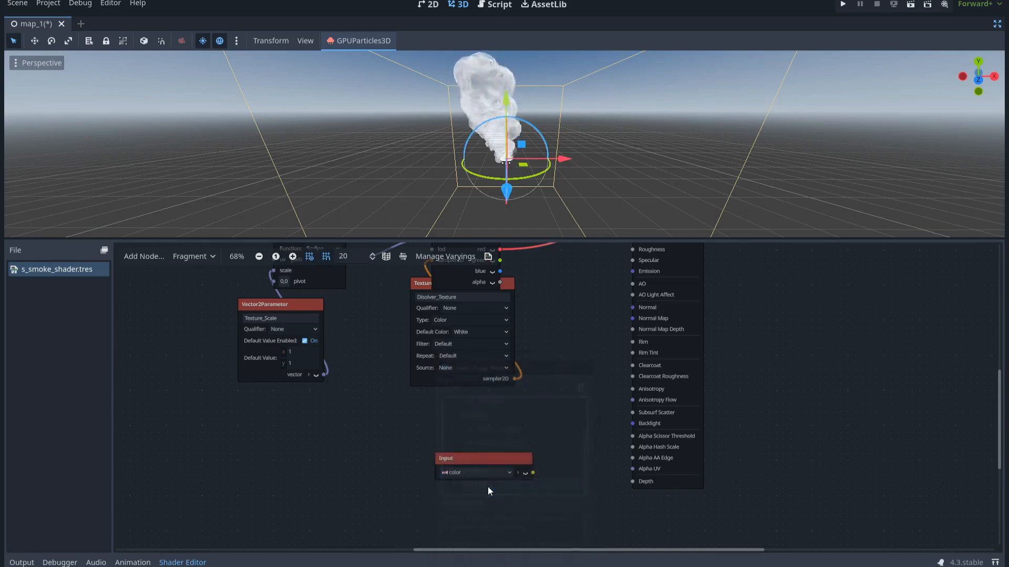
left_click(518, 473)
left_click_drag(506, 456, 489, 442)
- Connect the Color input's alpha channel to Alpha Scissor Threshold and align the node under the Disolver_Texture parameter
left_click_drag(515, 503, 548, 503)
key("Escape")
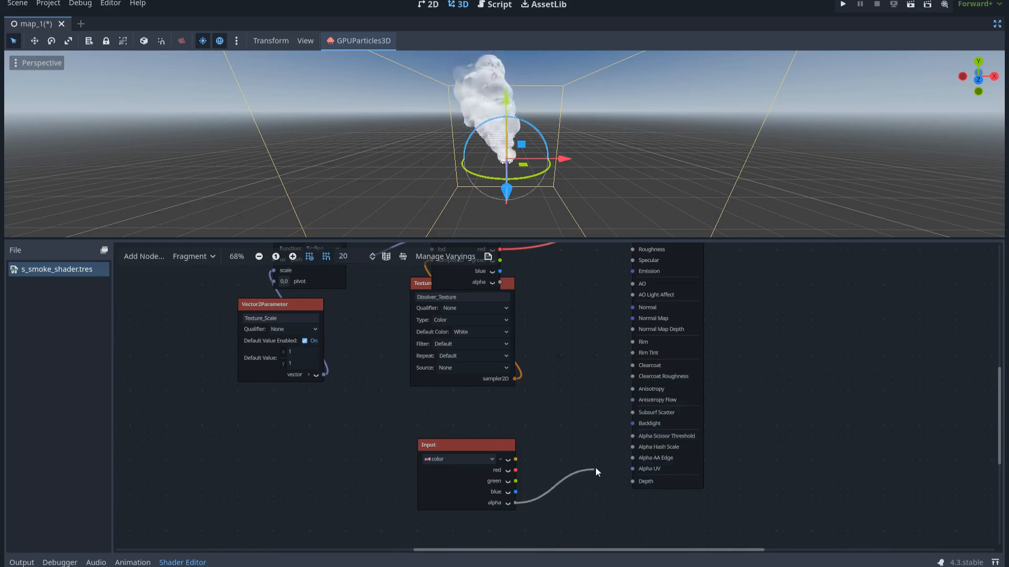
left_click_drag(626, 438, 627, 437)
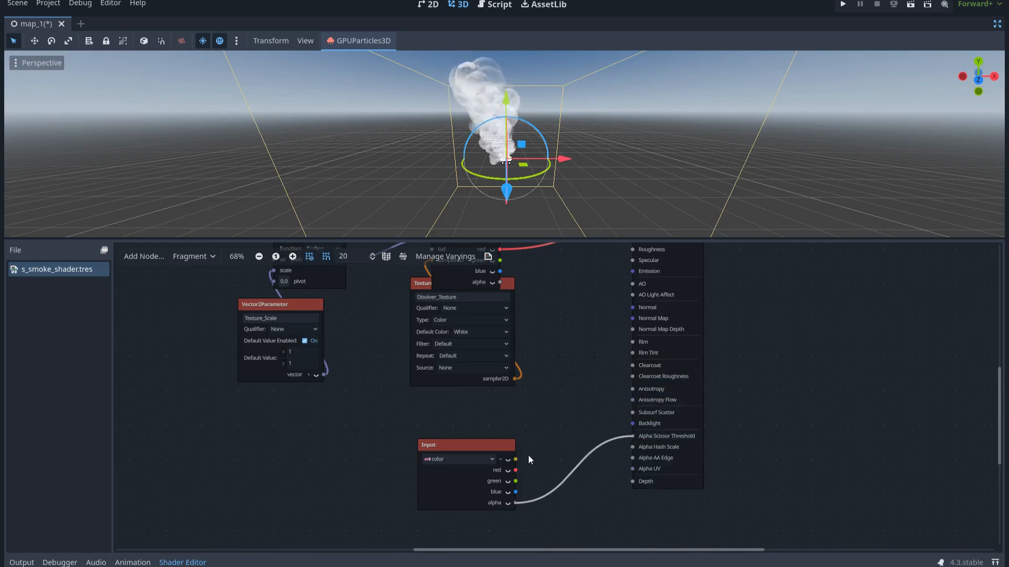
left_click_drag(500, 447, 464, 448)
left_click(544, 456)
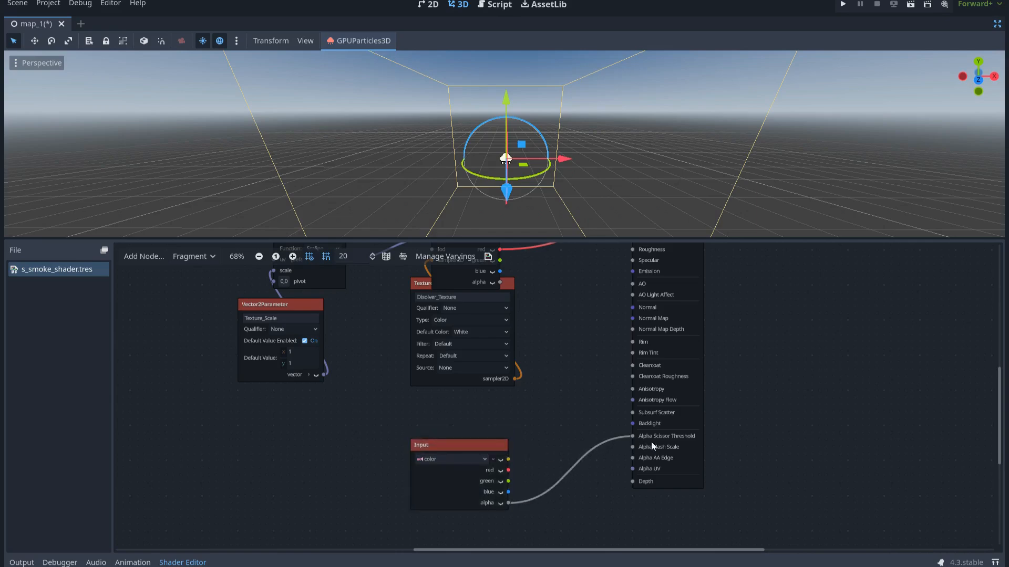
- Assign a new CurveTexture to the Alpha Curve in the particle process material's color curves
key("ctrl+shift+F11")
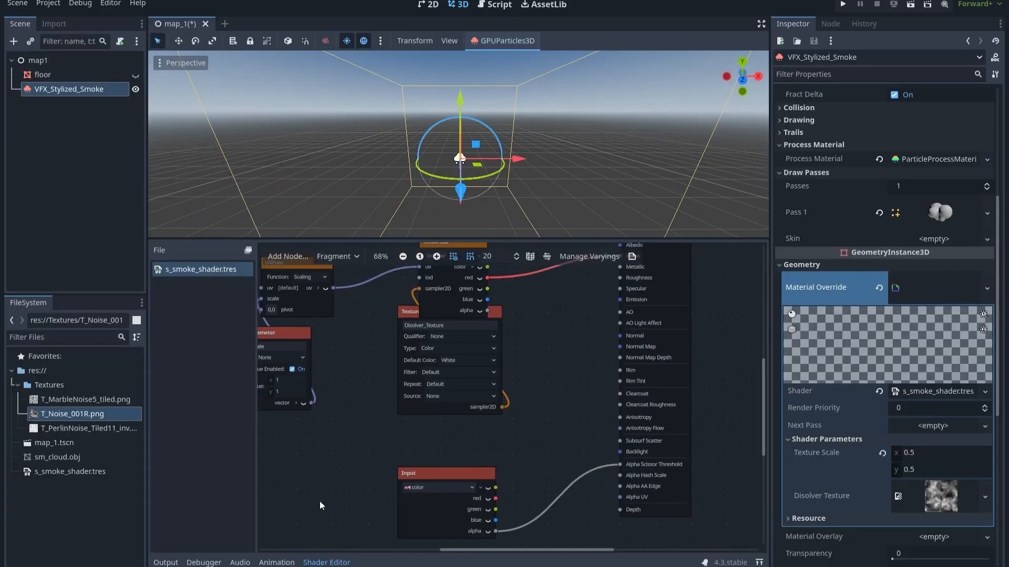
left_click(327, 563)
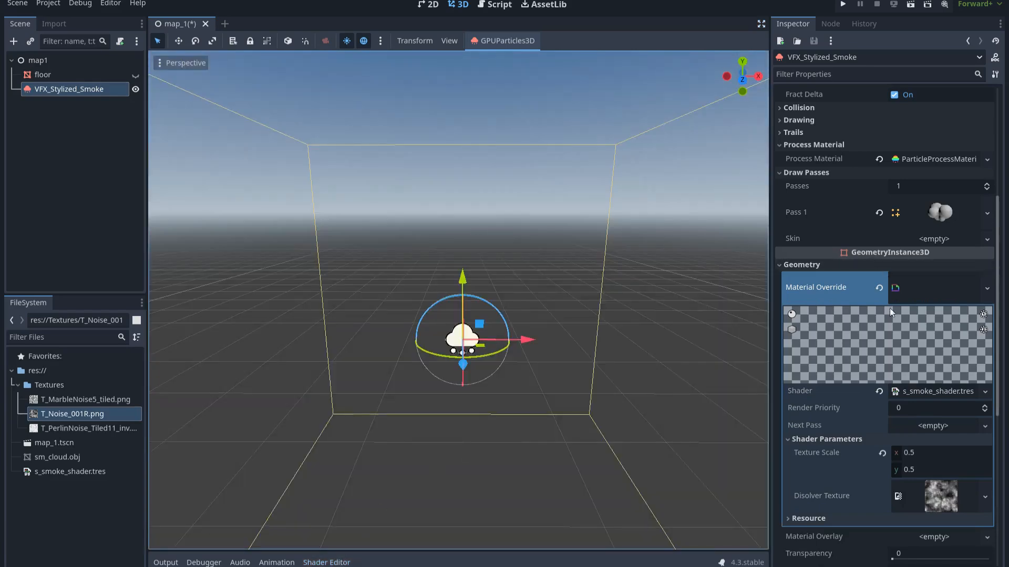
left_click(935, 159)
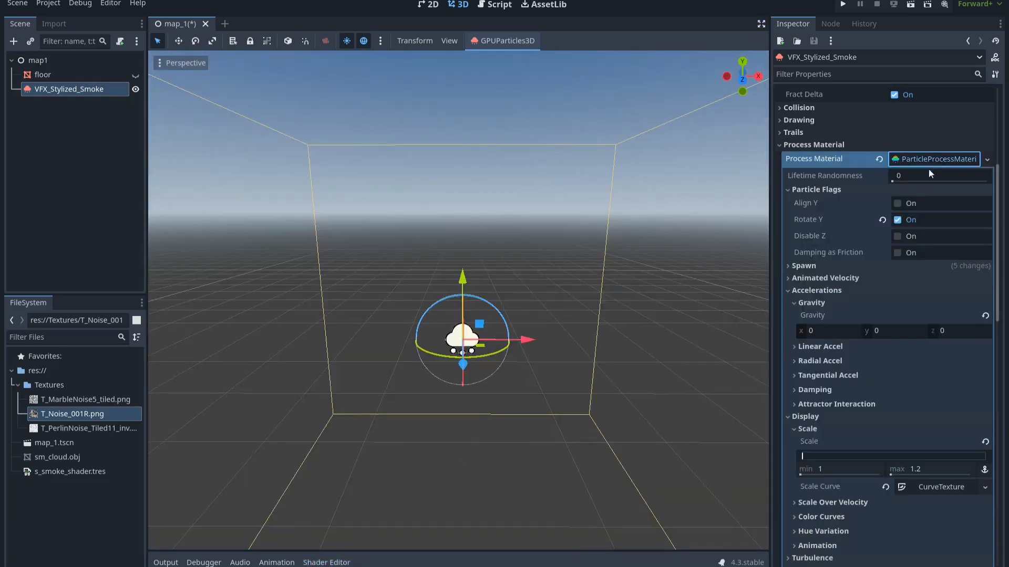
scroll(875, 256, "down", 3)
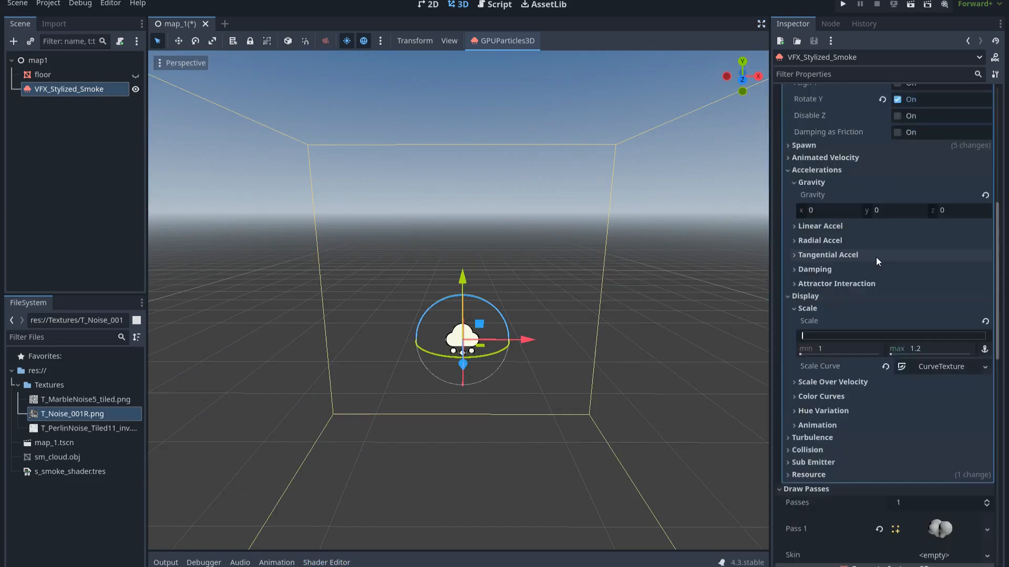
left_click(836, 398)
scroll(836, 399, "down", 2)
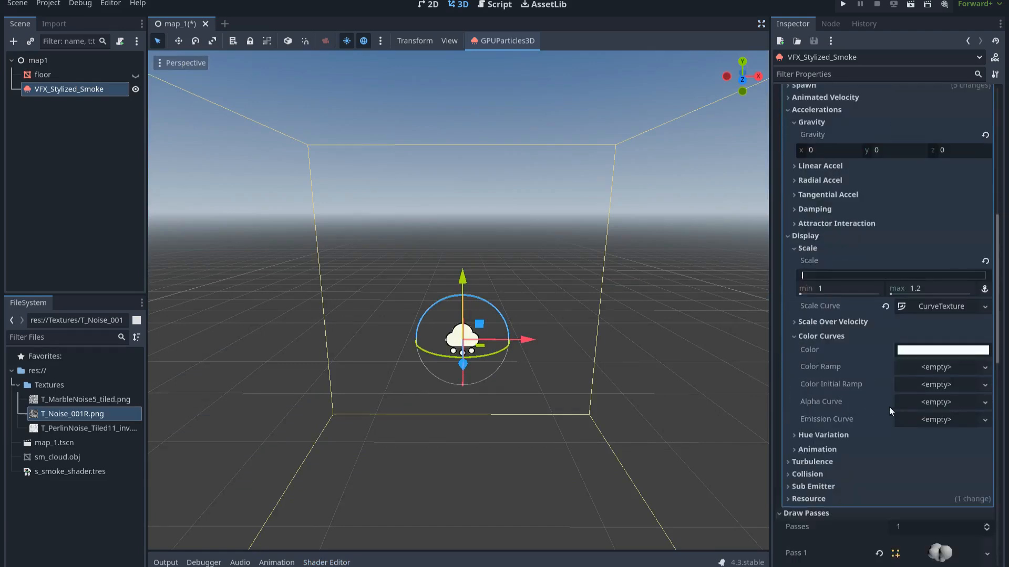
left_click(925, 403)
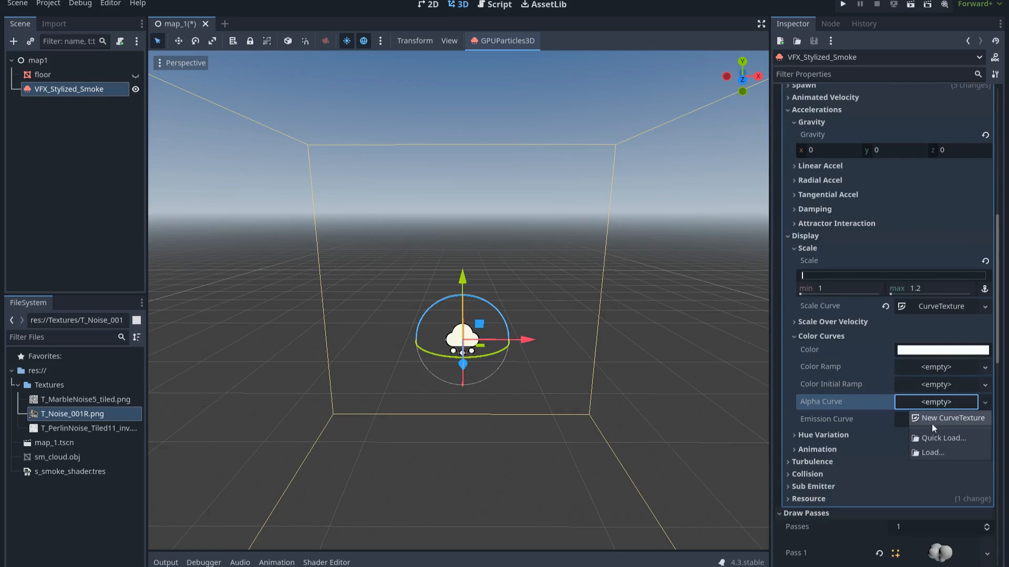
left_click(932, 425)
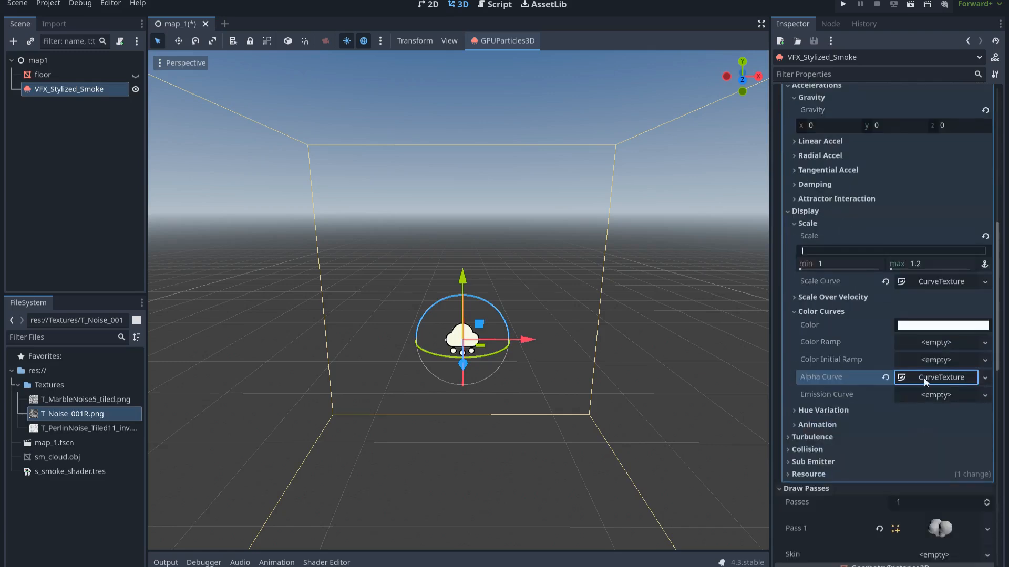
- Set the Alpha Curve texture's Texture Mode to Red
left_click(925, 377)
left_click(919, 411)
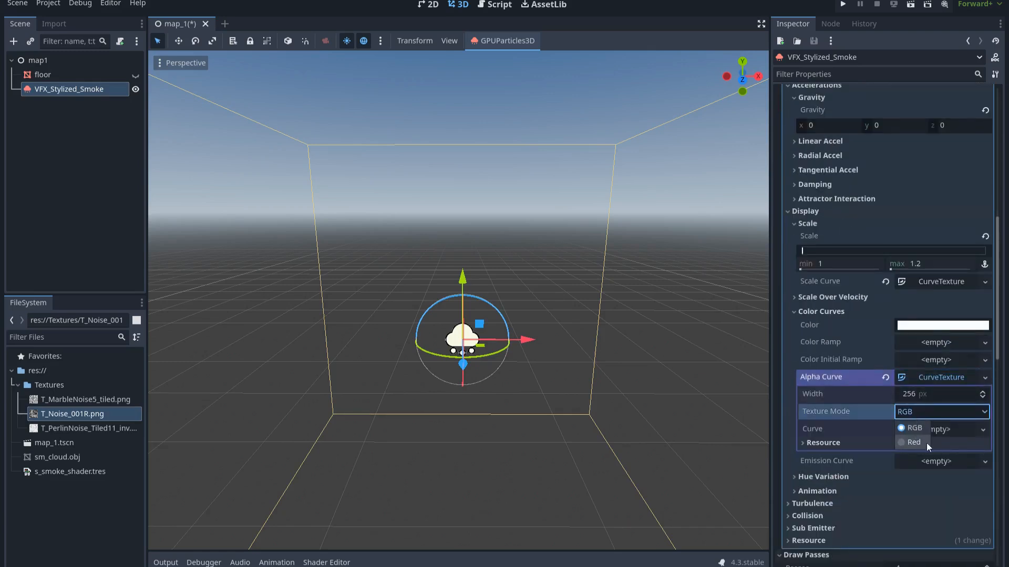
left_click(910, 442)
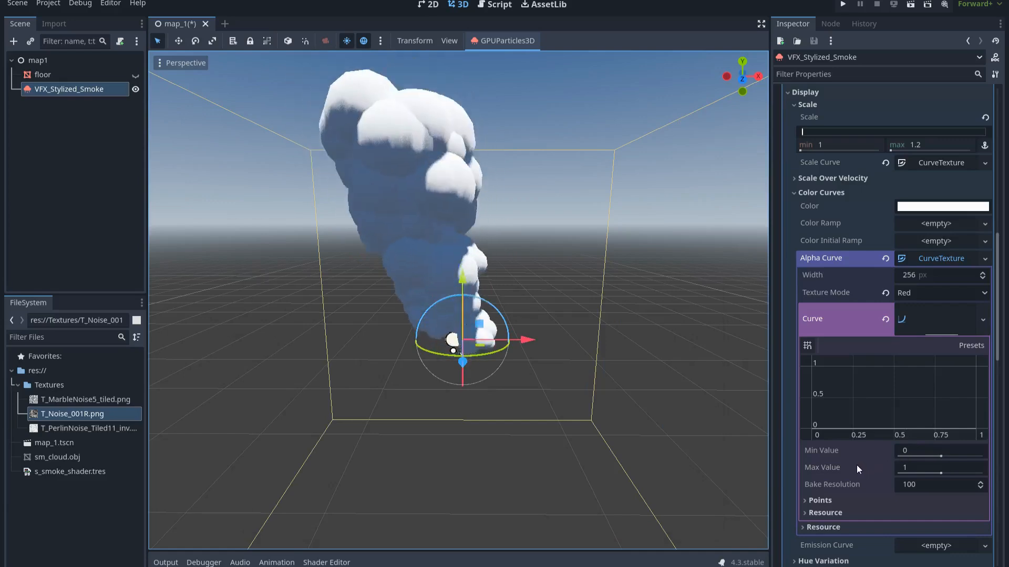
- Shape the Alpha Curve to rise from 0 at the start to 1 at the end, bending it into a slow ease-in
left_click(808, 431)
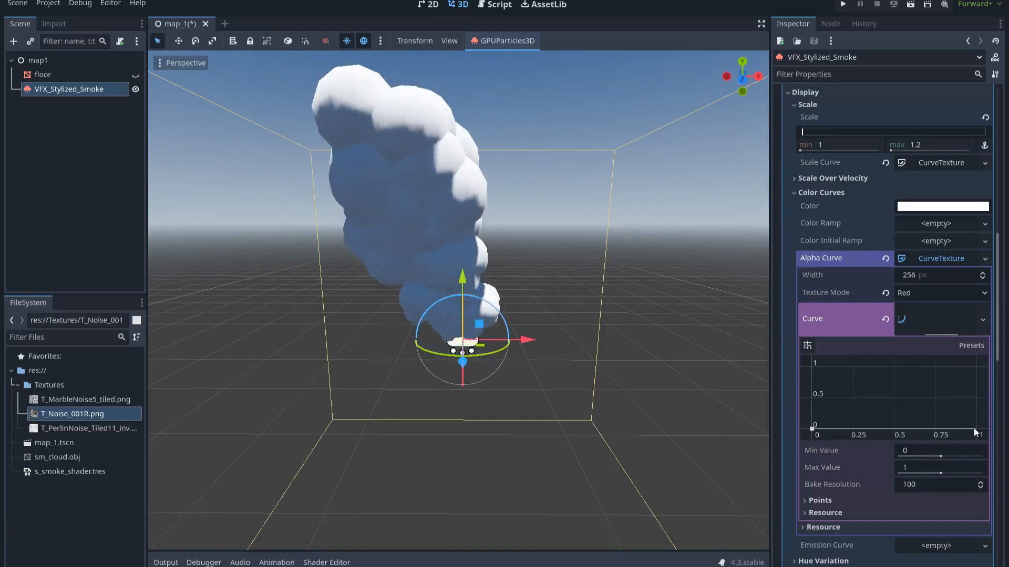
left_click_drag(975, 429, 986, 367)
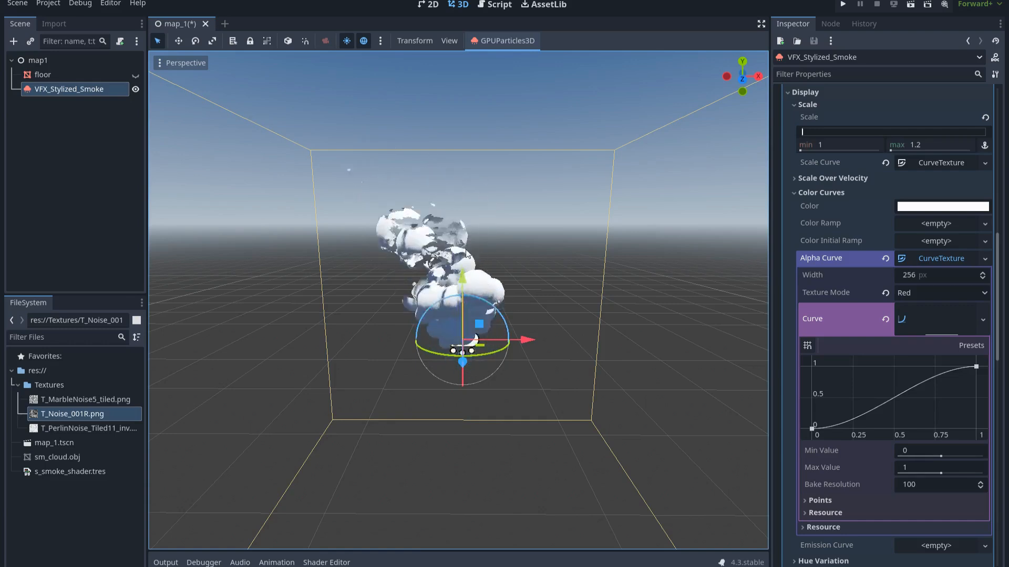
left_click(975, 367)
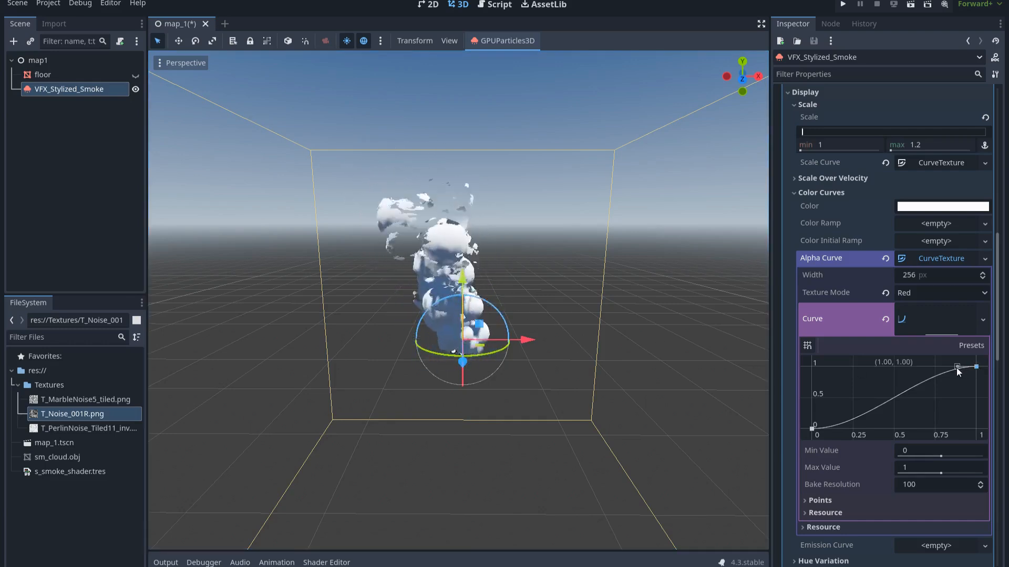
left_click_drag(956, 368, 963, 381)
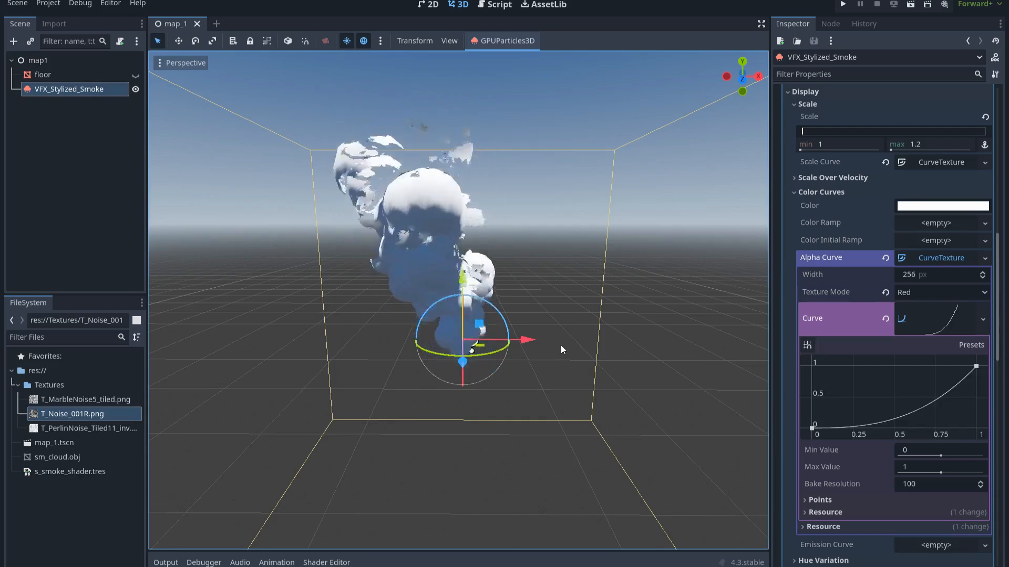
- Open s_smoke_shader.tres from the material override and connect the Color input's color output to Emission
scroll(886, 223, "down", 5)
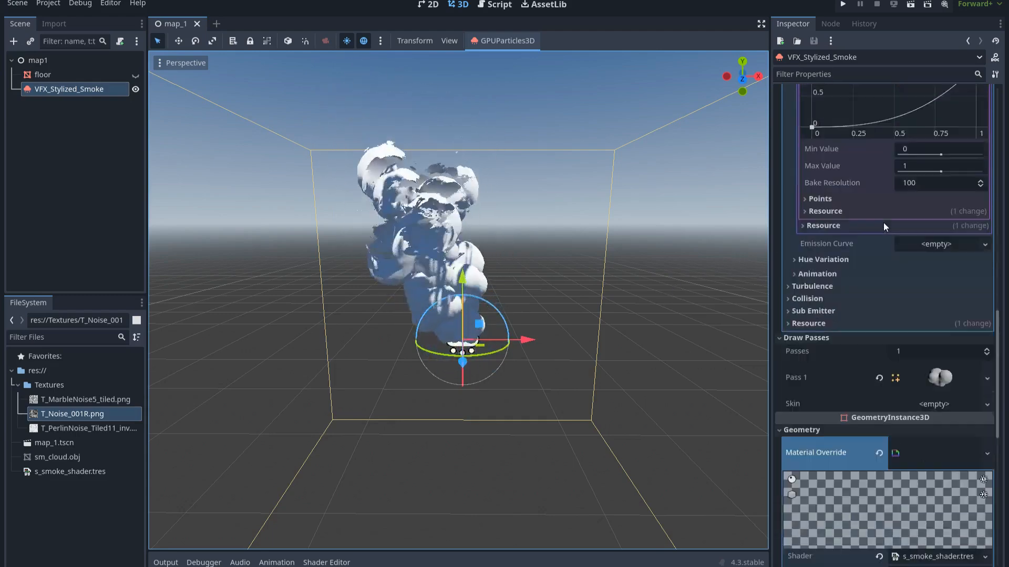
scroll(884, 222, "down", 4)
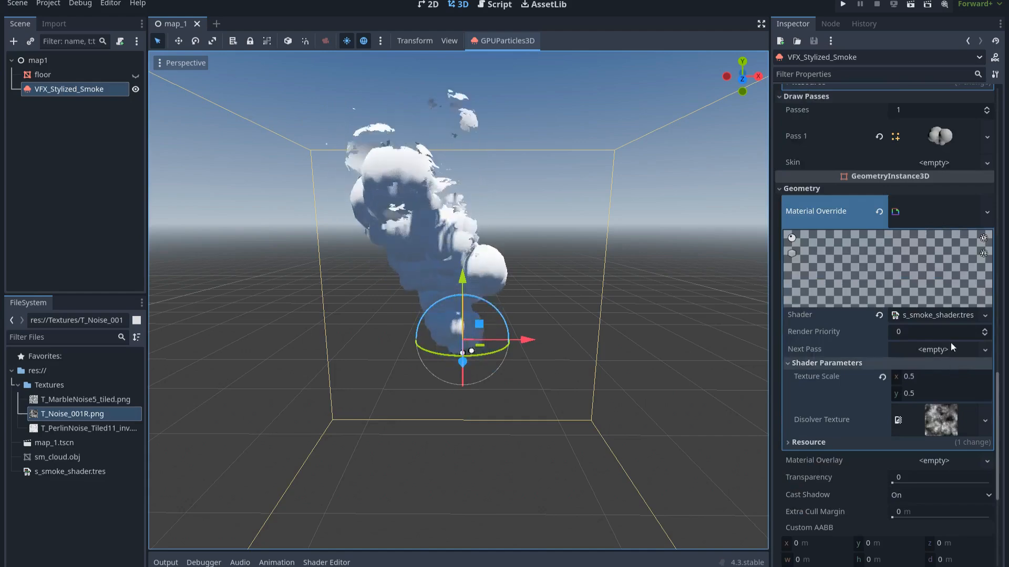
left_click(941, 315)
scroll(639, 348, "down", 4)
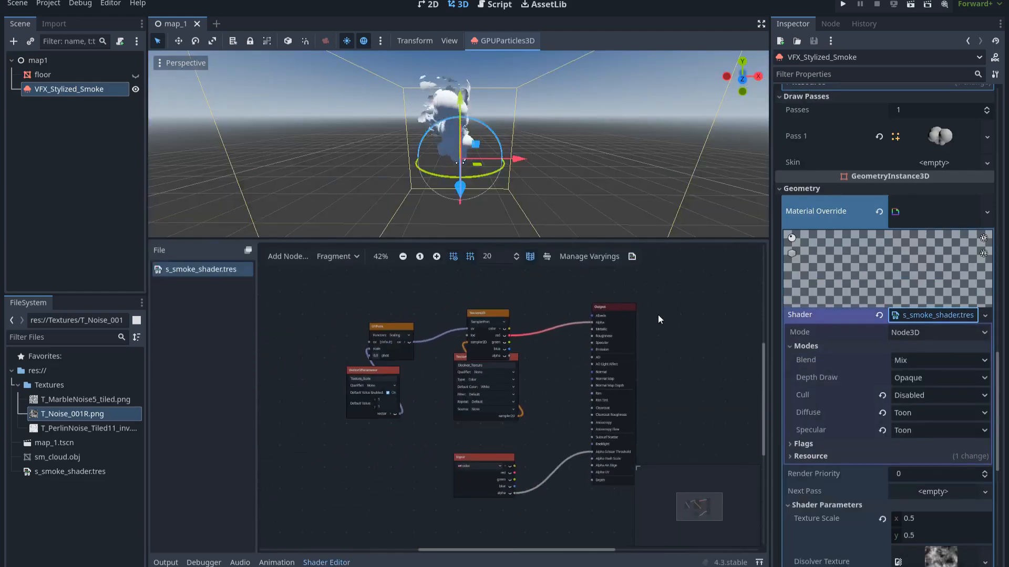
scroll(683, 332, "up", 1)
middle_click_drag(682, 330, 682, 321)
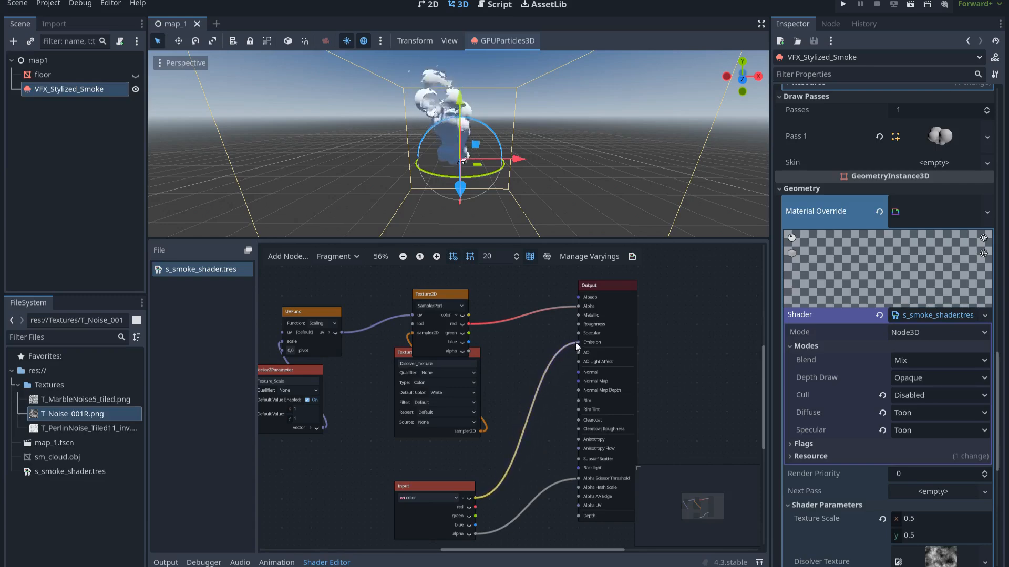
left_click_drag(575, 343, 579, 342)
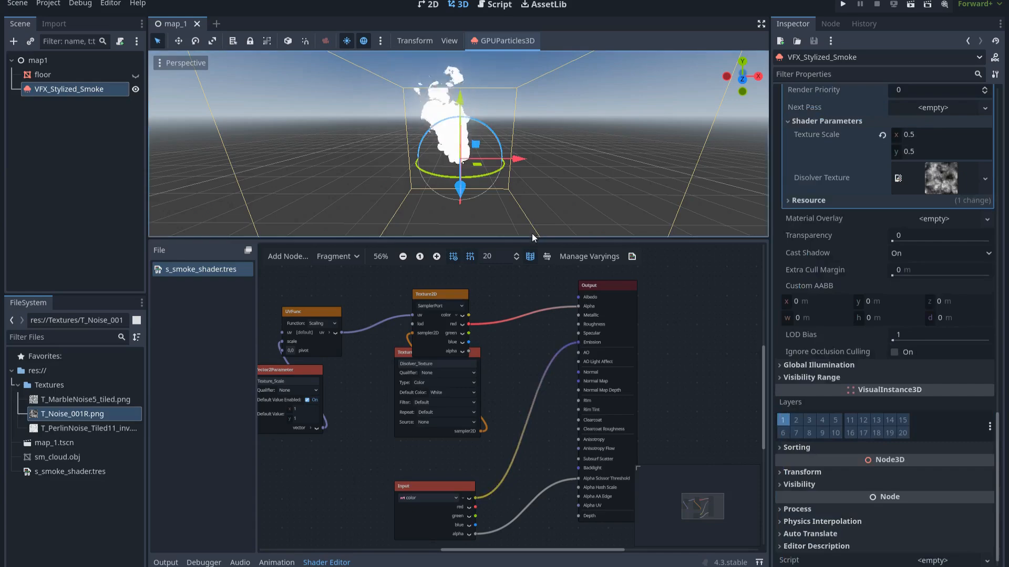
left_click_drag(535, 240, 543, 394)
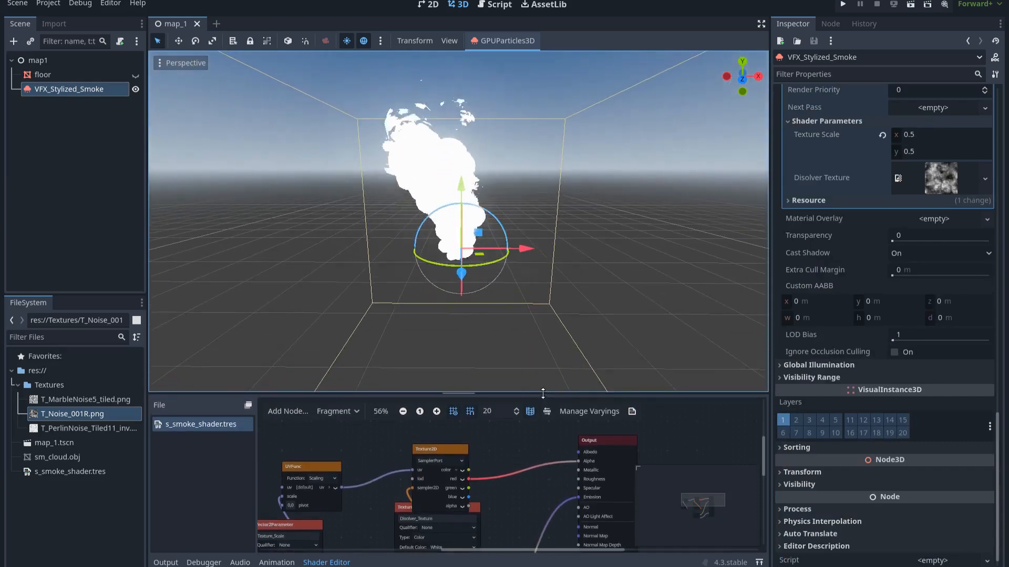
left_click_drag(543, 393, 538, 220)
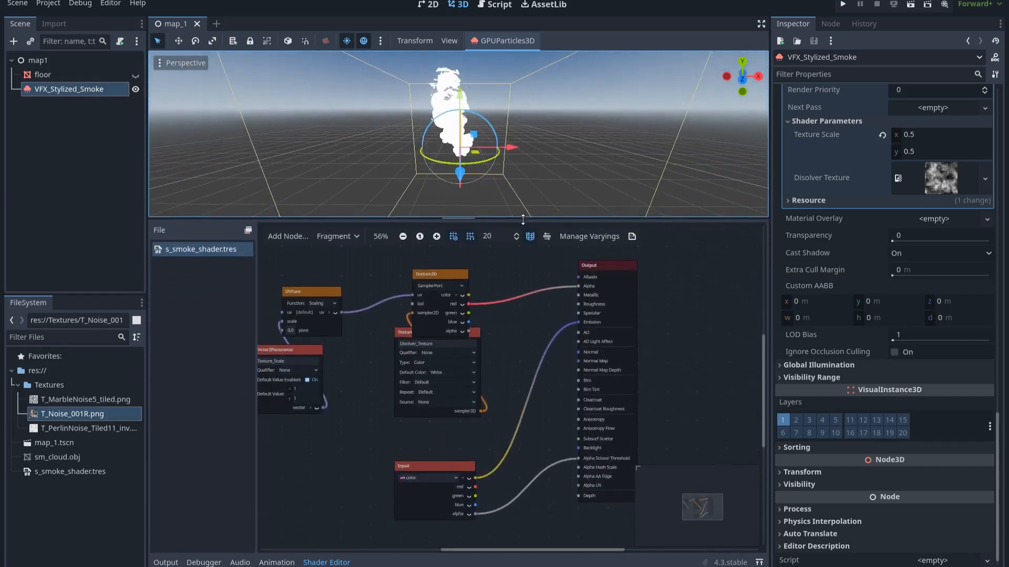
middle_click_drag(532, 333, 532, 378)
scroll(539, 367, "up", 1)
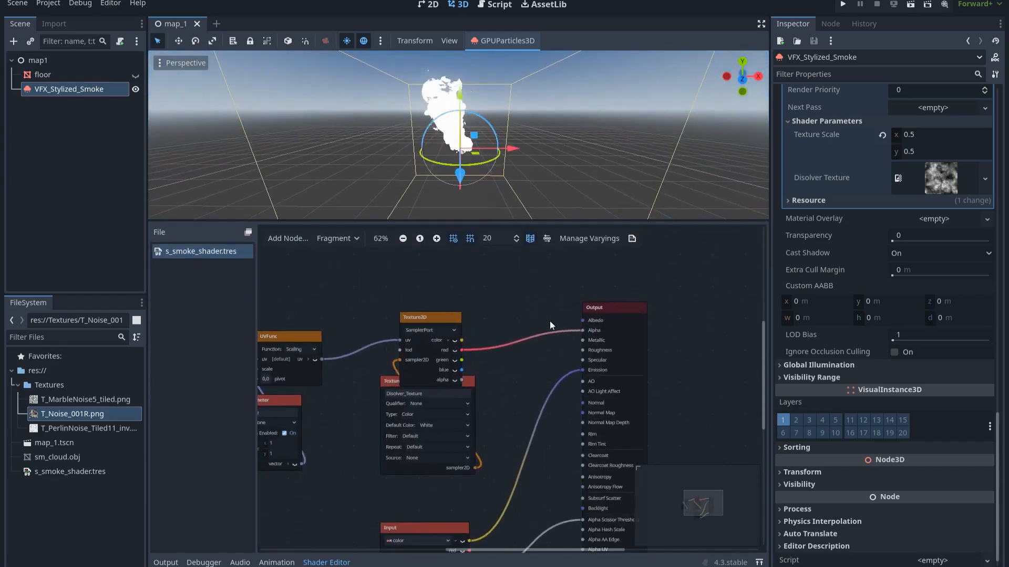
- Add a ColorConstant node to the smoke shader graph, above the Output node's inputs
right_click(522, 297)
type("color")
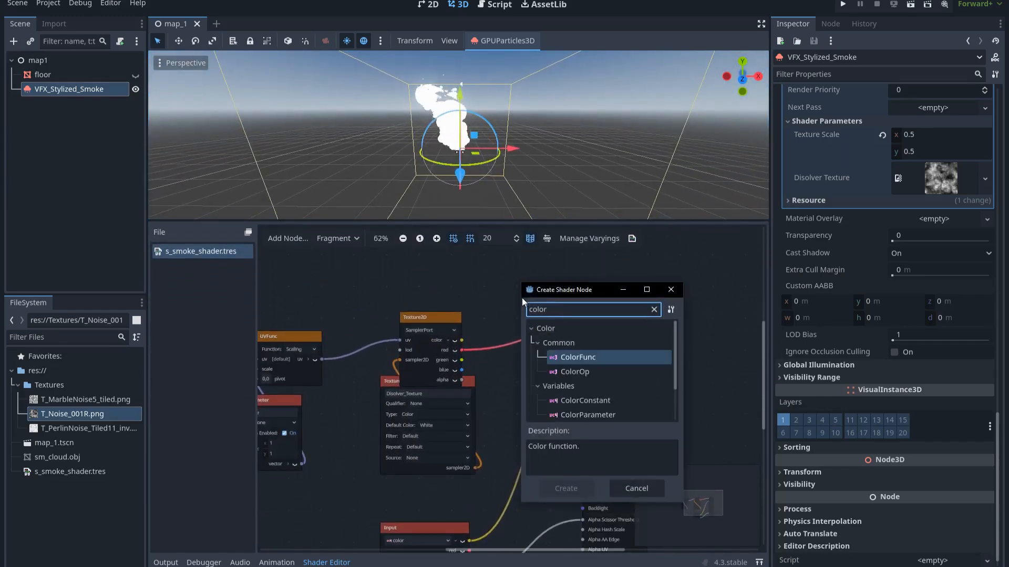
type("c")
double_click(594, 359)
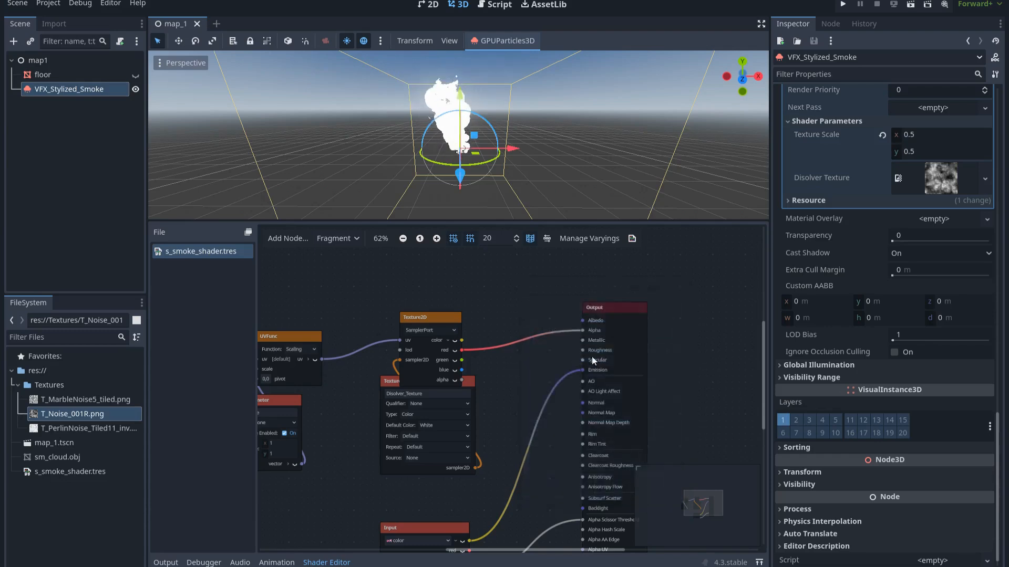
- Set the ColorConstant to black and connect its output to the Output node's Albedo
left_click(546, 316)
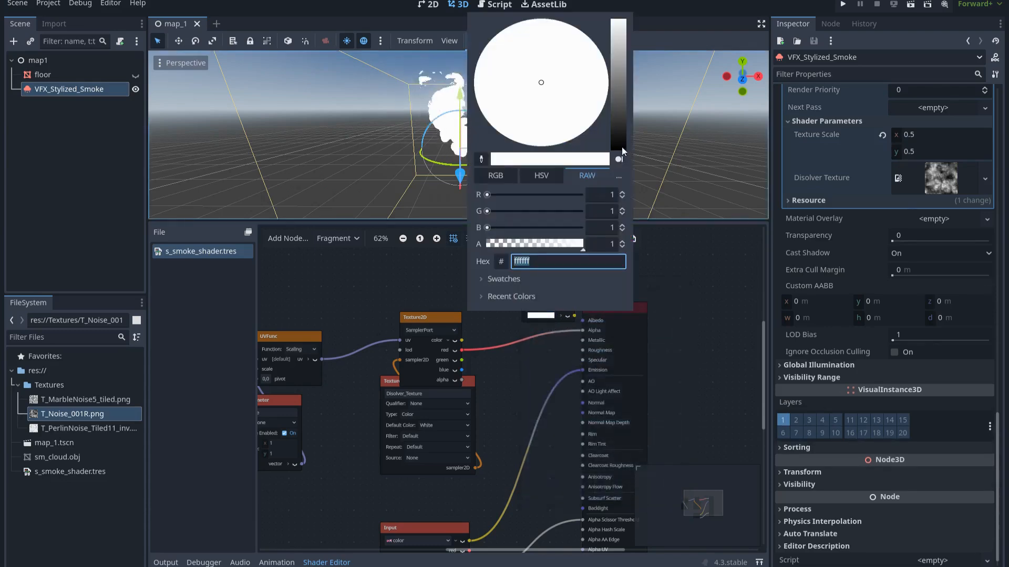
left_click_drag(623, 150, 622, 181)
left_click(639, 292)
left_click_drag(560, 304, 583, 321)
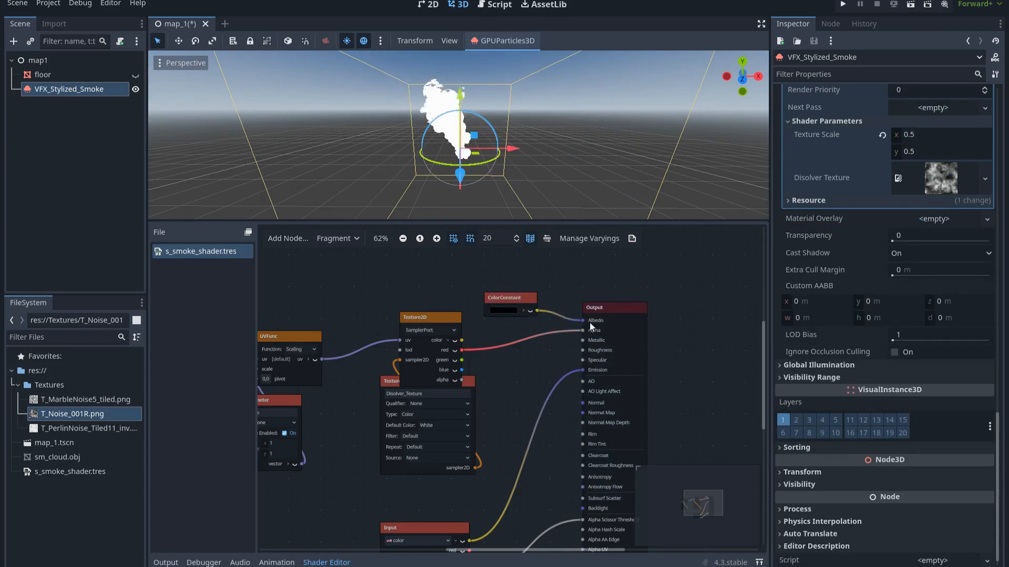
scroll(585, 323, "down", 1)
left_click_drag(467, 478, 458, 473)
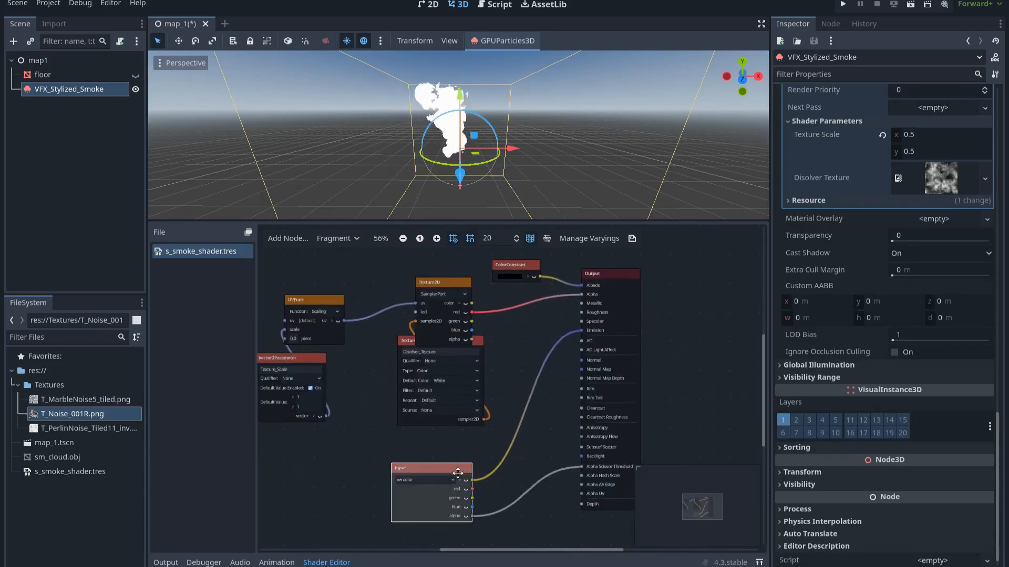
left_click(515, 373)
scroll(514, 372, "down", 1)
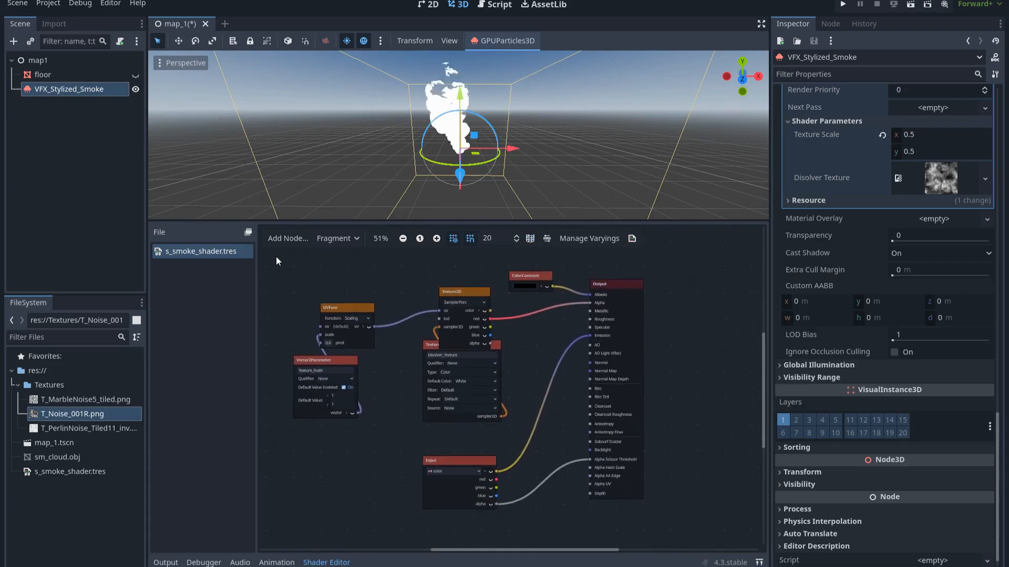
left_click_drag(276, 257, 648, 534)
left_click(544, 449)
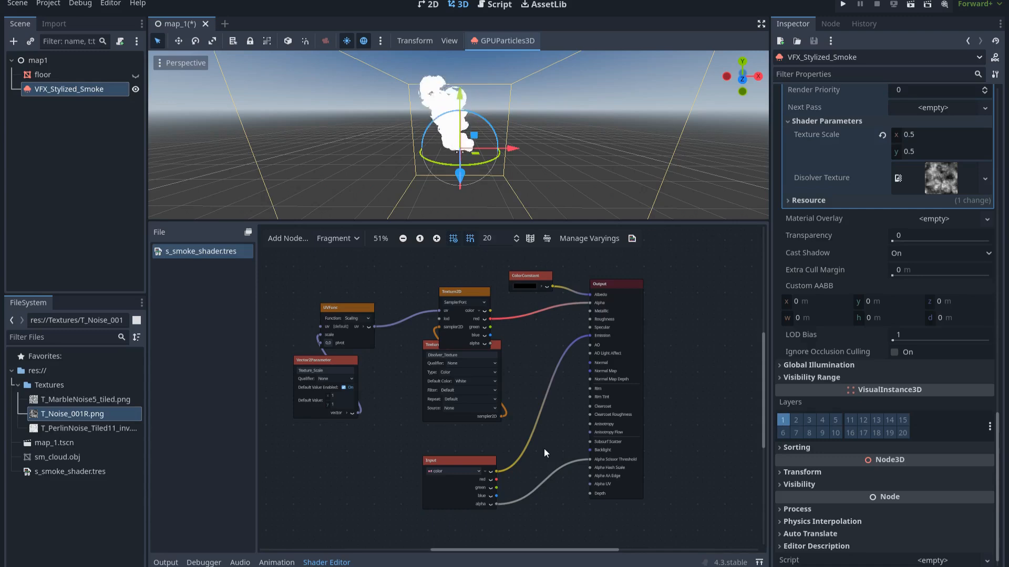
- Collapse the shader editor, try moving the smoke emitter along the X axis and undo the move
left_click(336, 562)
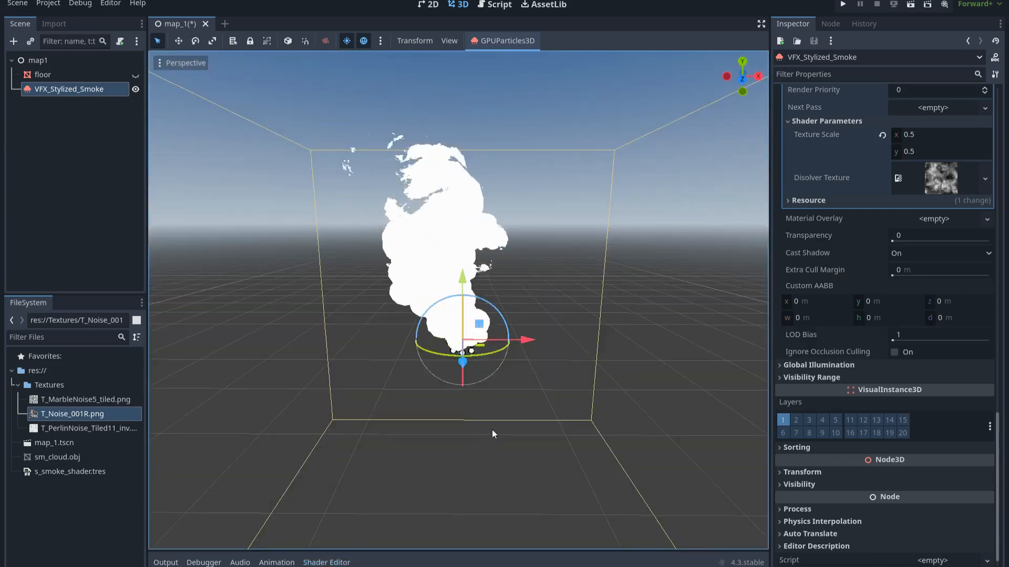
mouse_move(530, 345)
left_mouse_down()
mouse_move(384, 346)
mouse_move(609, 362)
left_mouse_up()
key("ctrl+z")
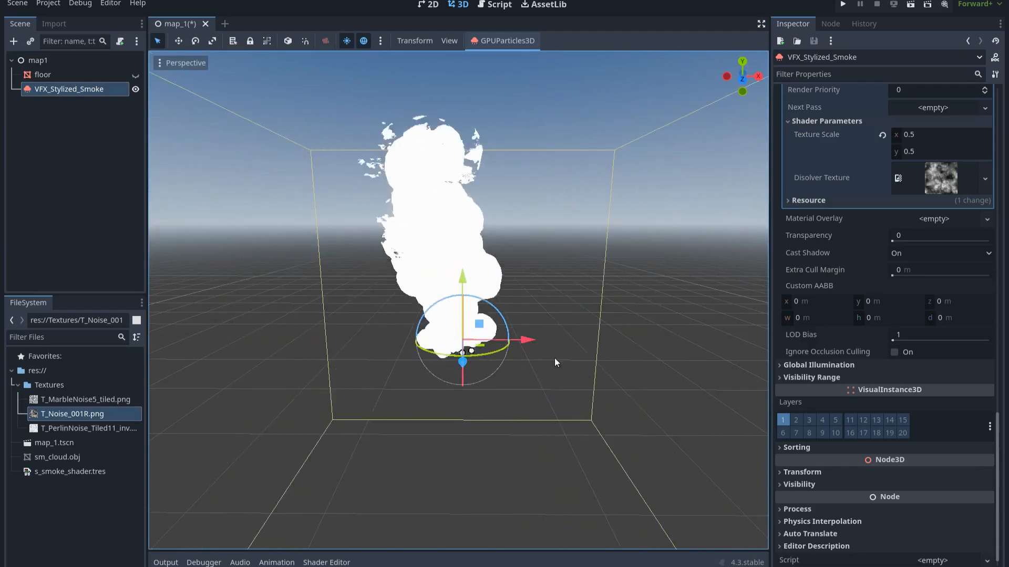
- Try other tints for the particle Color in Color Curves and return it to white
scroll(833, 288, "up", 10)
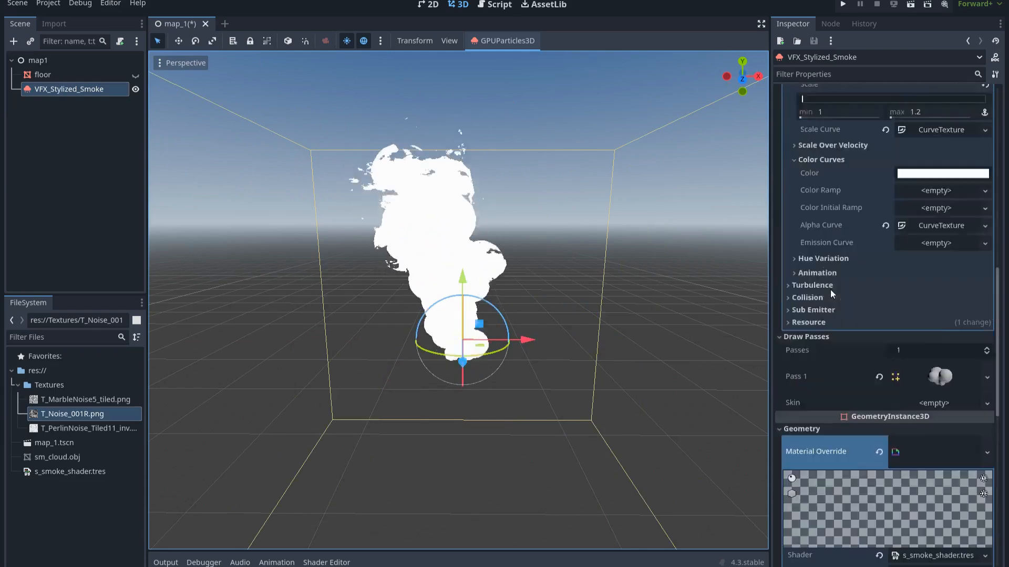
scroll(830, 289, "up", 5)
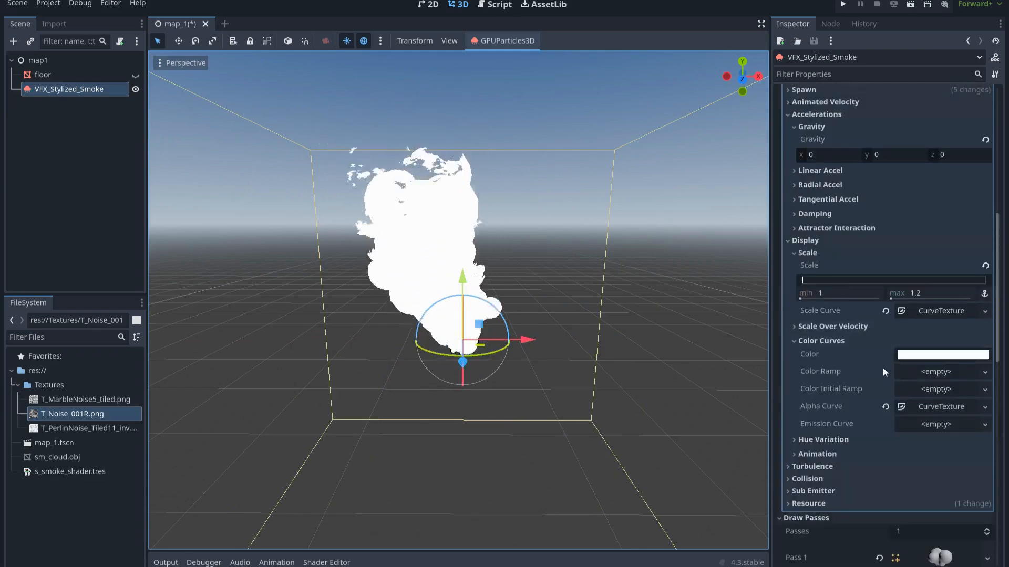
left_click(920, 359)
left_click_drag(992, 134, 991, 98)
left_click_drag(937, 132, 977, 164)
left_click_drag(992, 99, 992, 53)
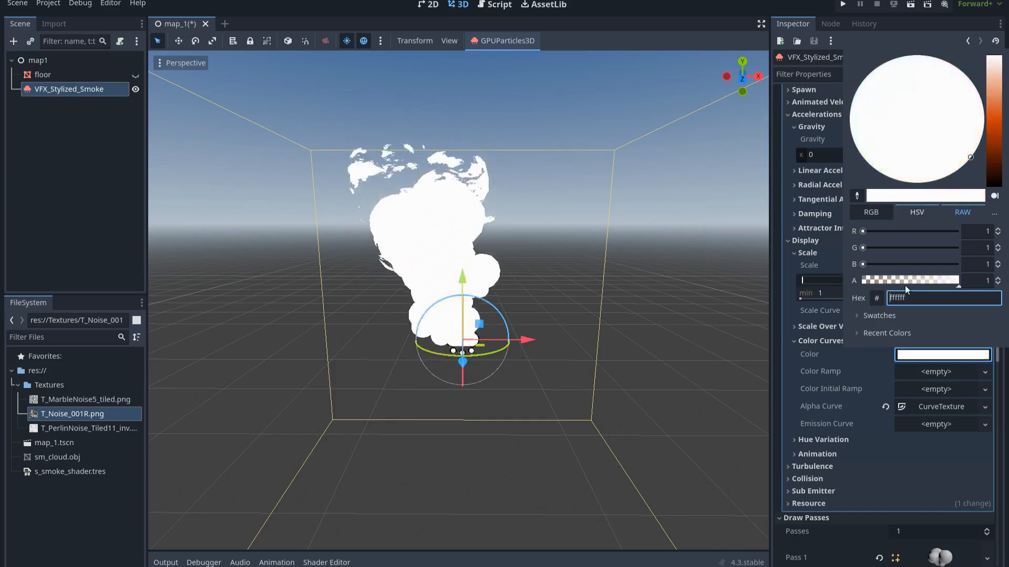
left_click(849, 377)
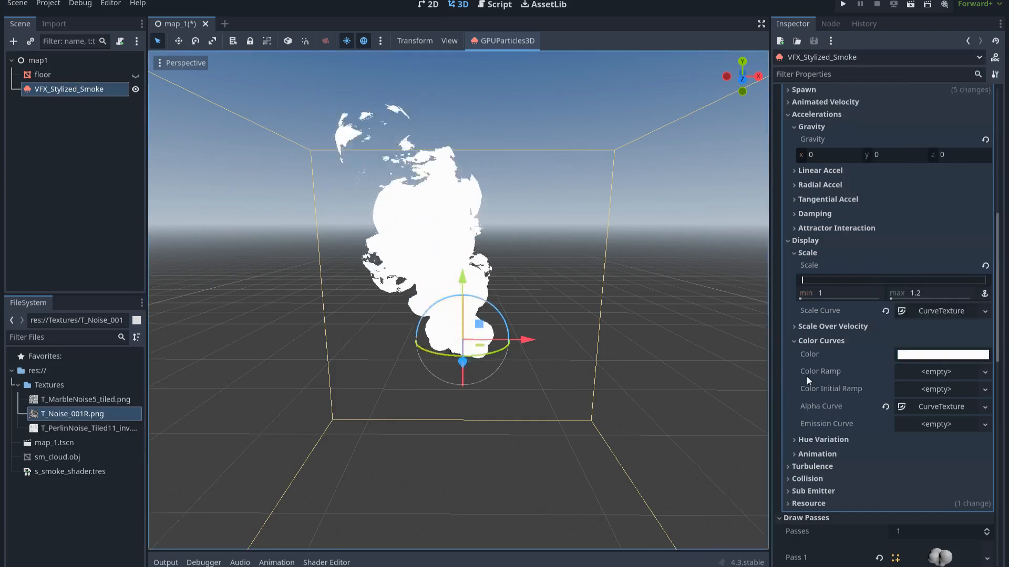
- Assign a new gradient texture to the Color Ramp and reverse its gradient to run from white to black
left_click(922, 373)
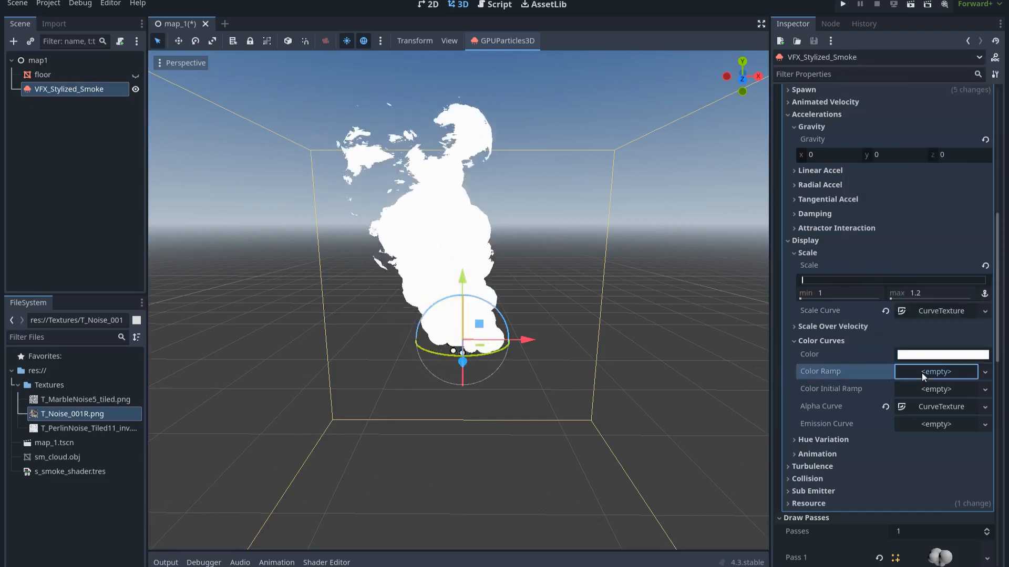
left_click(925, 388)
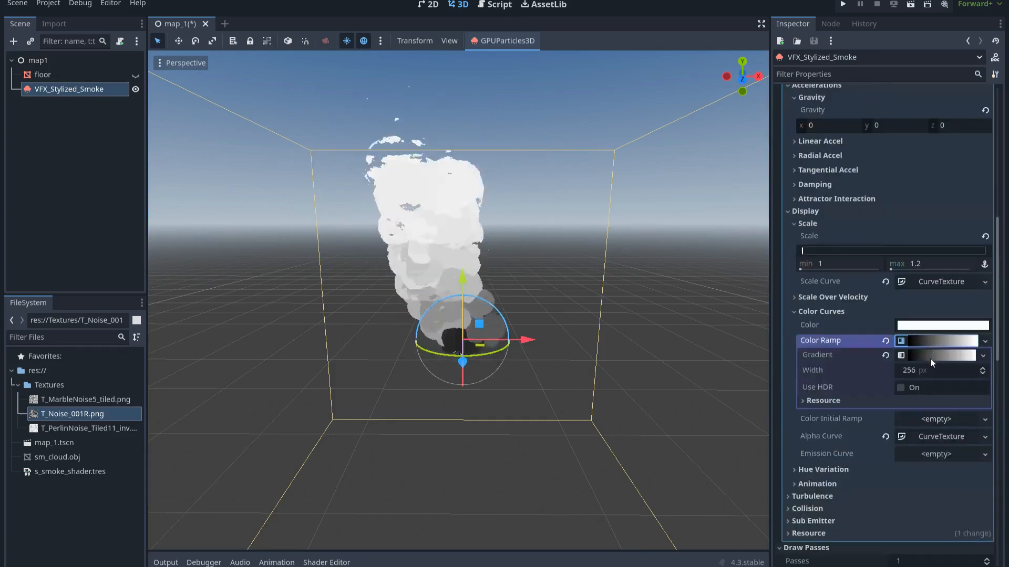
left_click(927, 357)
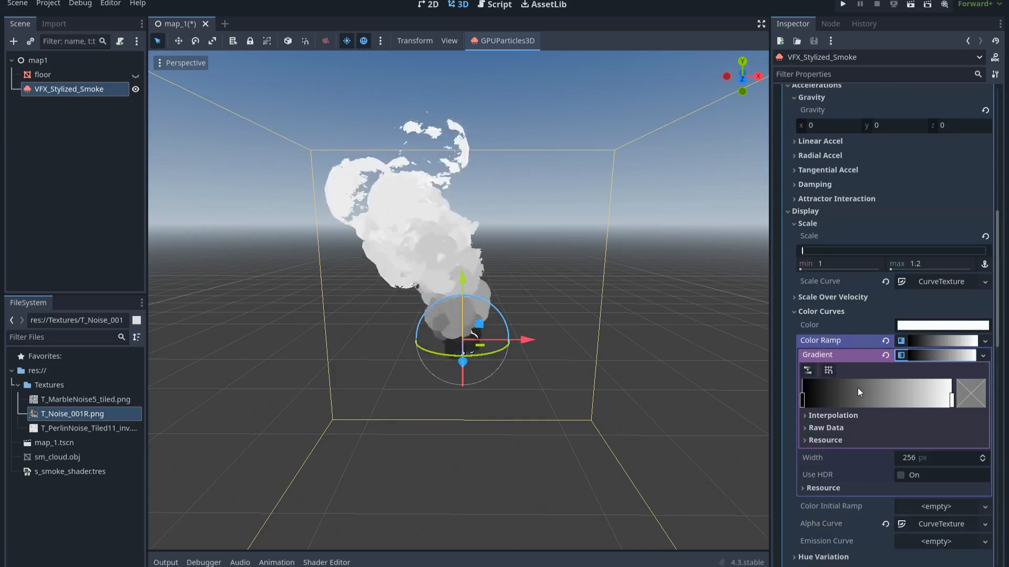
left_click(806, 372)
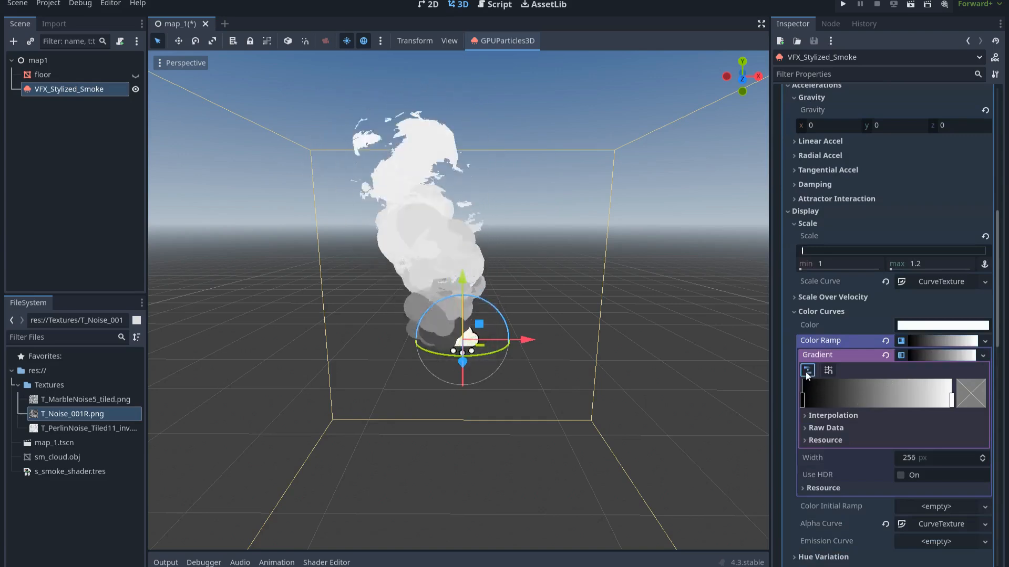
- Add a middle stop to the Color Ramp gradient at about a third of its length
left_click(804, 403)
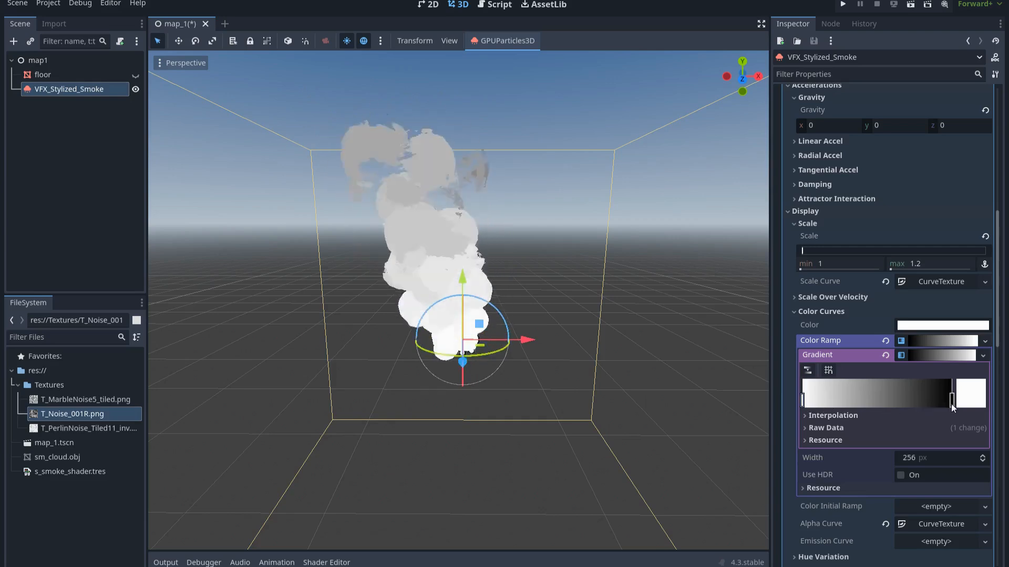
left_click(878, 401)
left_click_drag(875, 405, 851, 405)
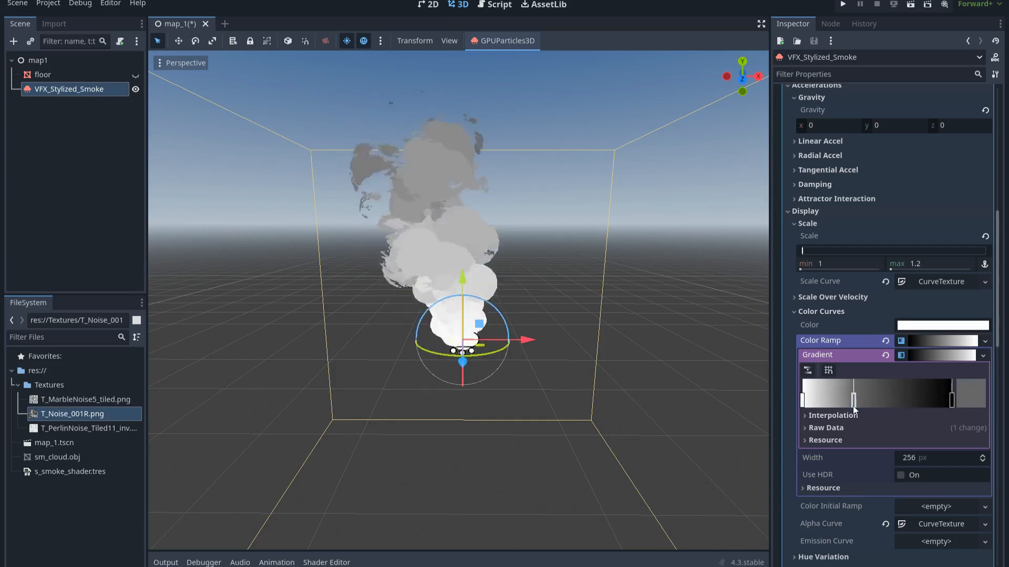
scroll(587, 304, "down", 2)
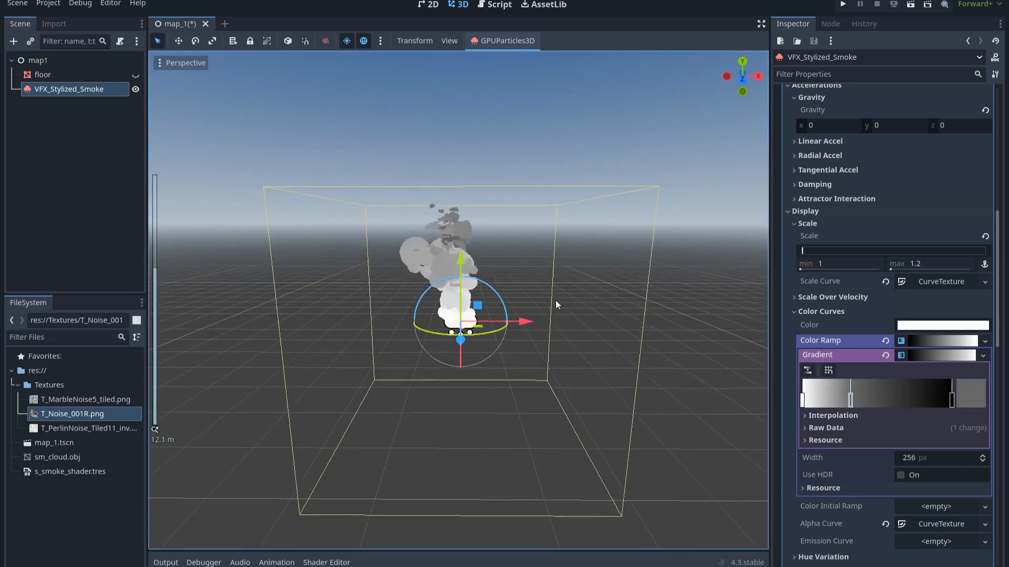
scroll(556, 300, "up", 3)
left_click_drag(539, 341, 514, 362)
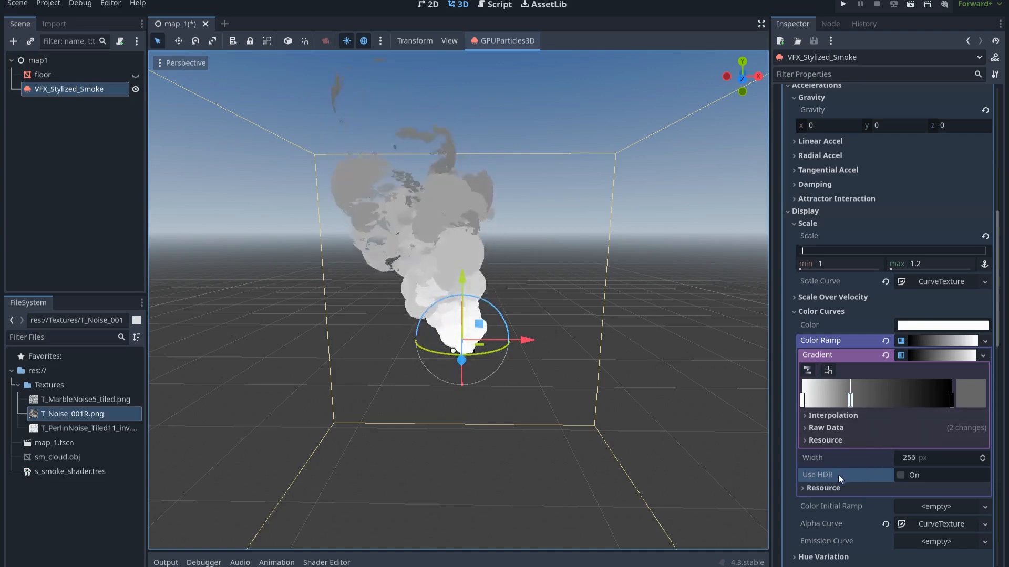
- Enable Use HDR on the Color Ramp and make the middle stop vivid blue with G 0.2 and B 1.4
left_click(903, 477)
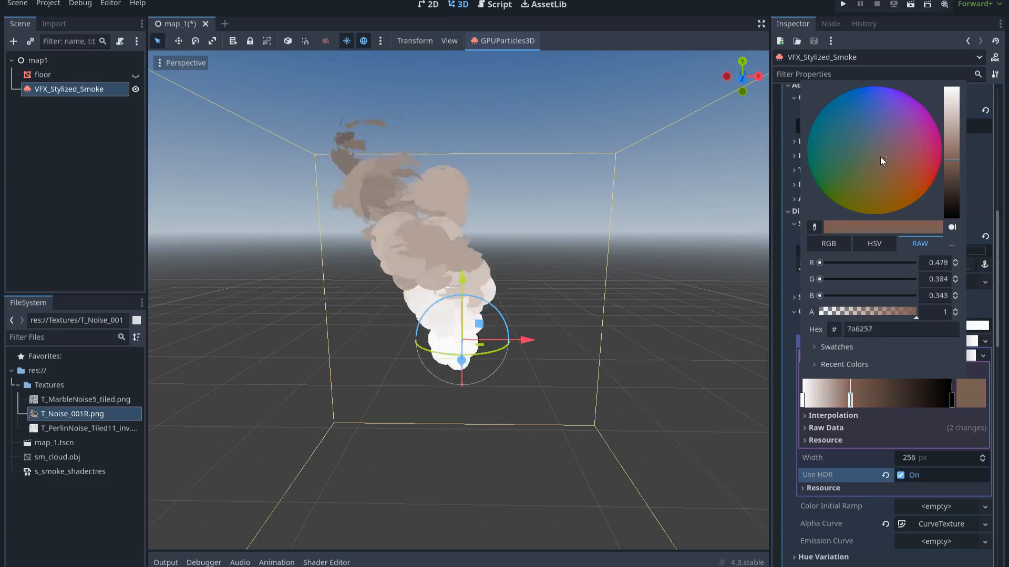
left_click_drag(881, 156, 884, 88)
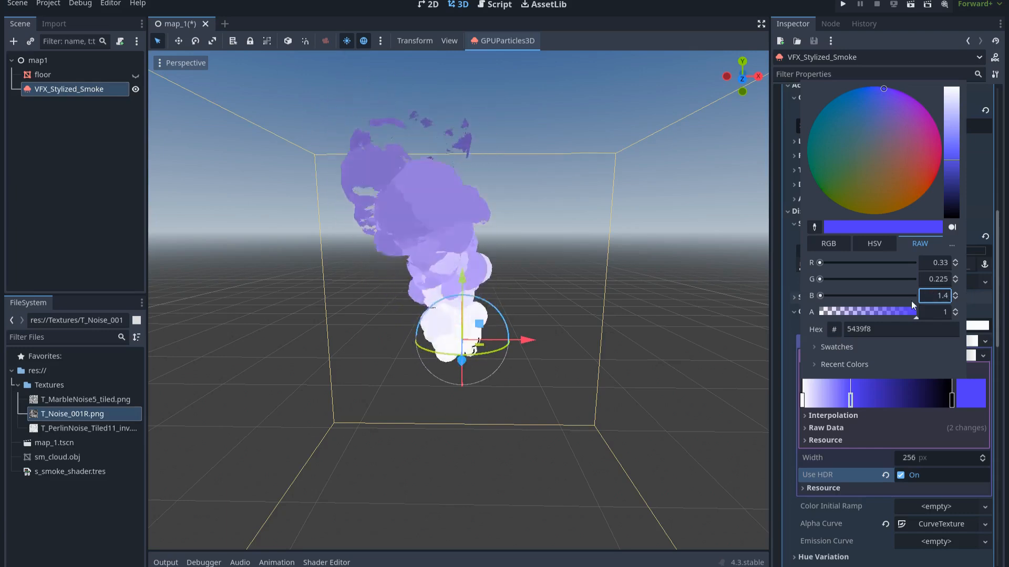
left_click(929, 279)
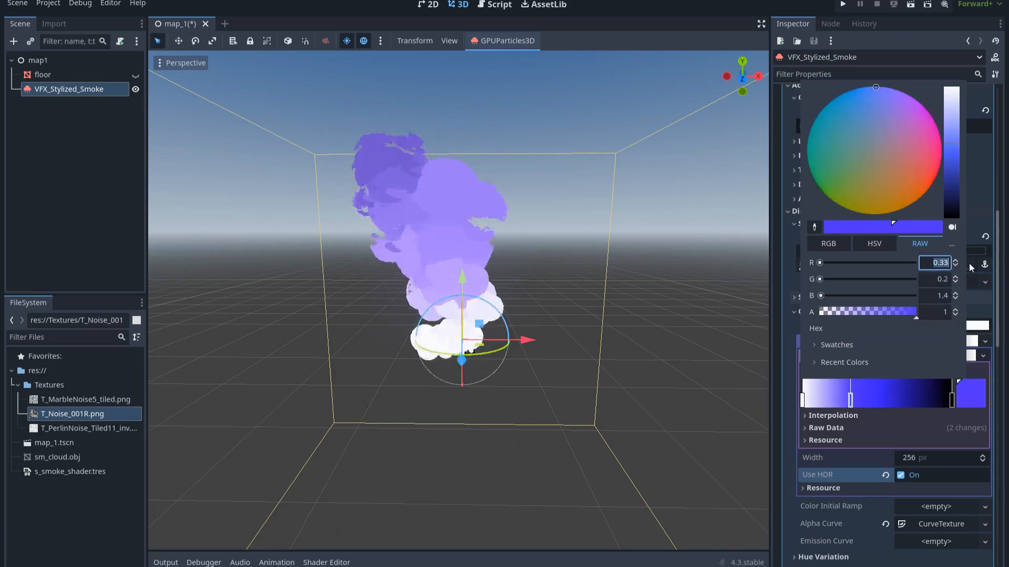
left_click(870, 431)
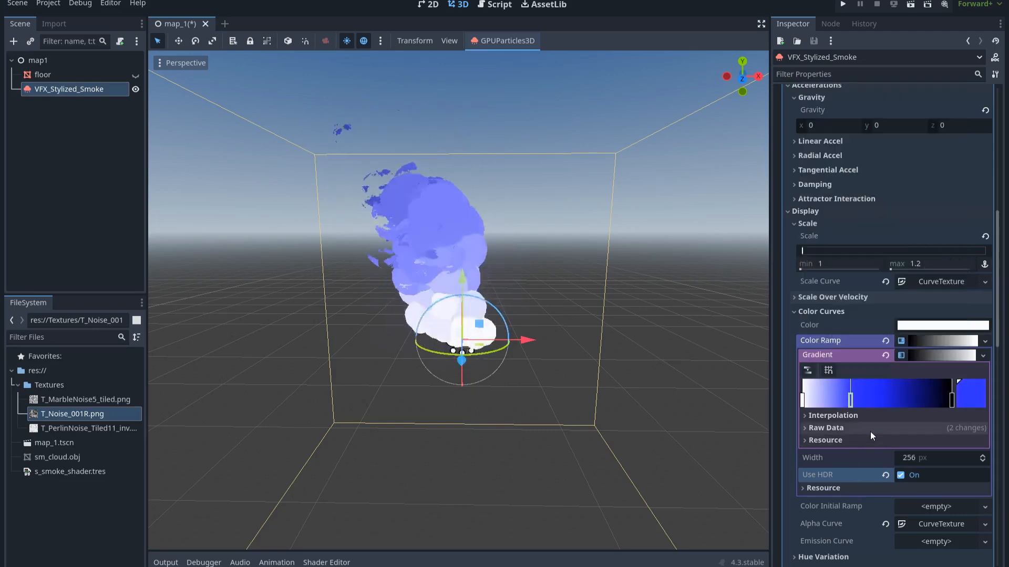
- Color the gradient's first stop light blue and its last stop dark purple with R 0.06, G 0.03, B 0.11
left_click(804, 404)
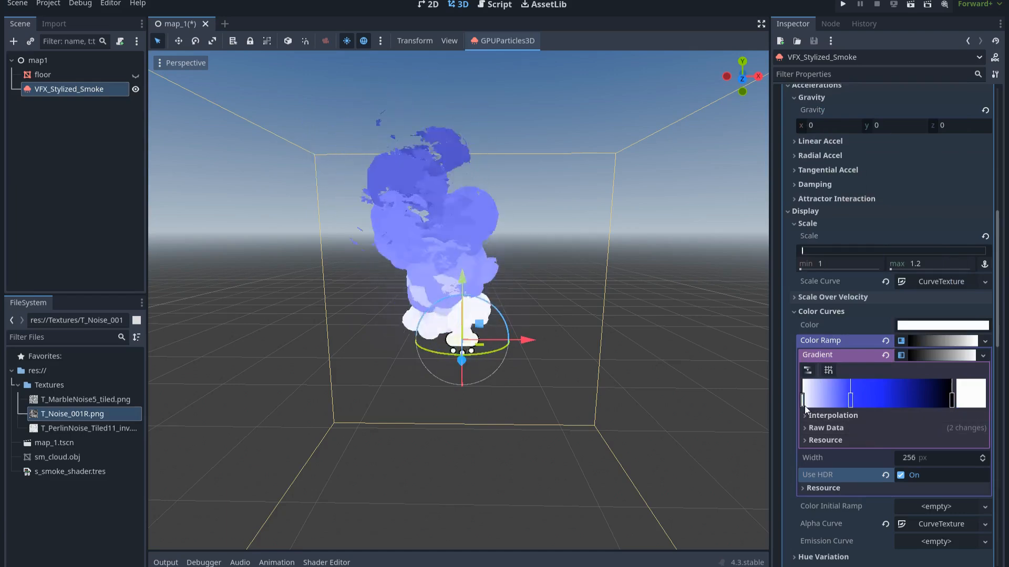
left_click(975, 398)
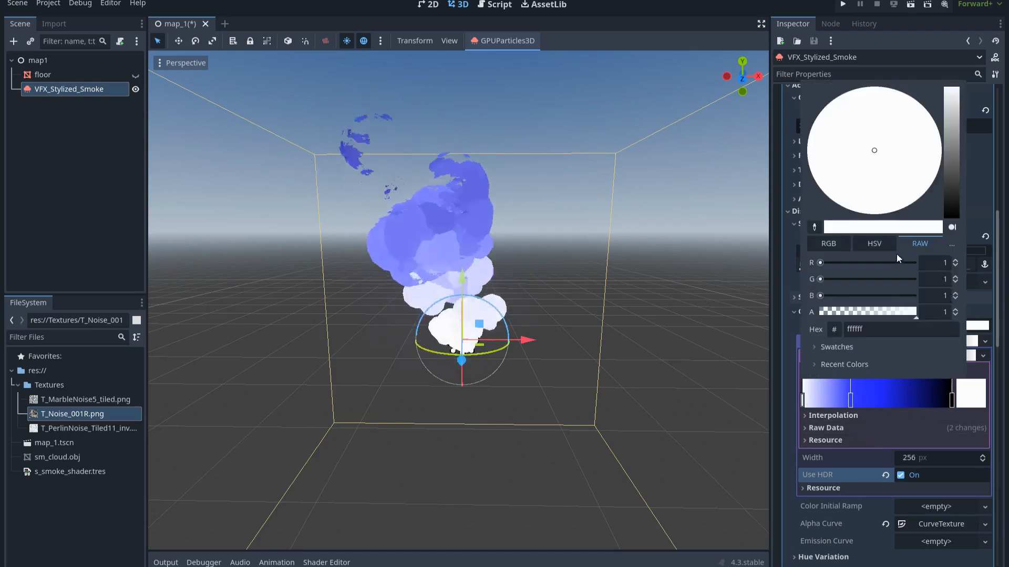
left_click_drag(954, 149, 950, 156)
left_click_drag(897, 126, 881, 80)
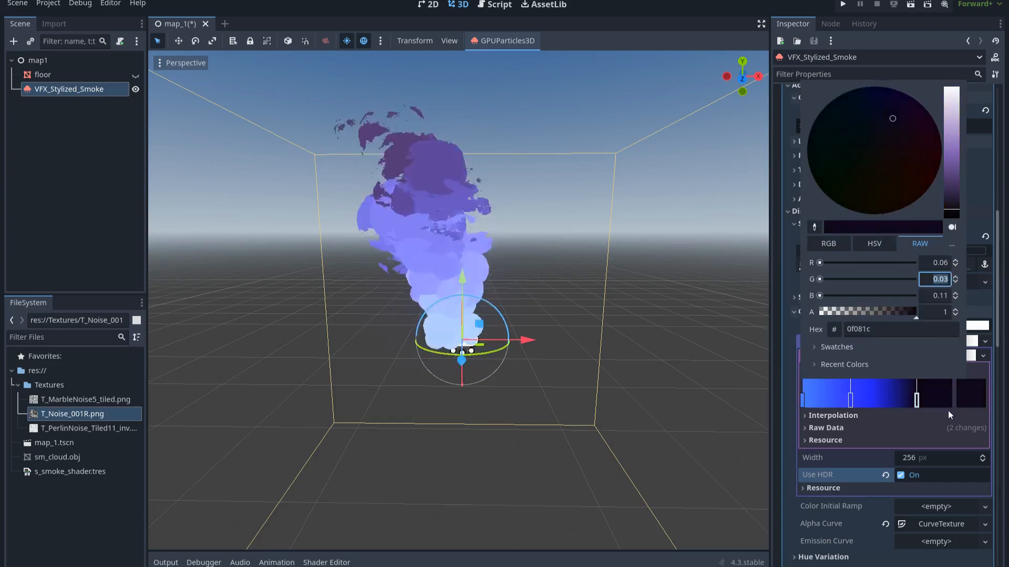
left_click(942, 411)
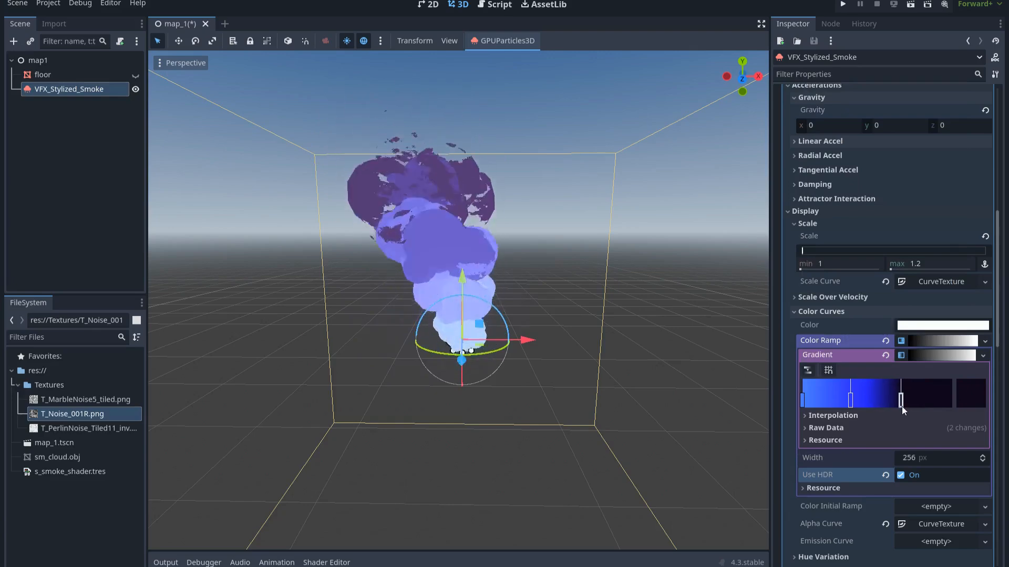
- Try moving the smoke emitter, undo the move, and slide the dark purple stop to about 90% of the gradient
left_click_drag(533, 342, 562, 346)
key("ctrl+z")
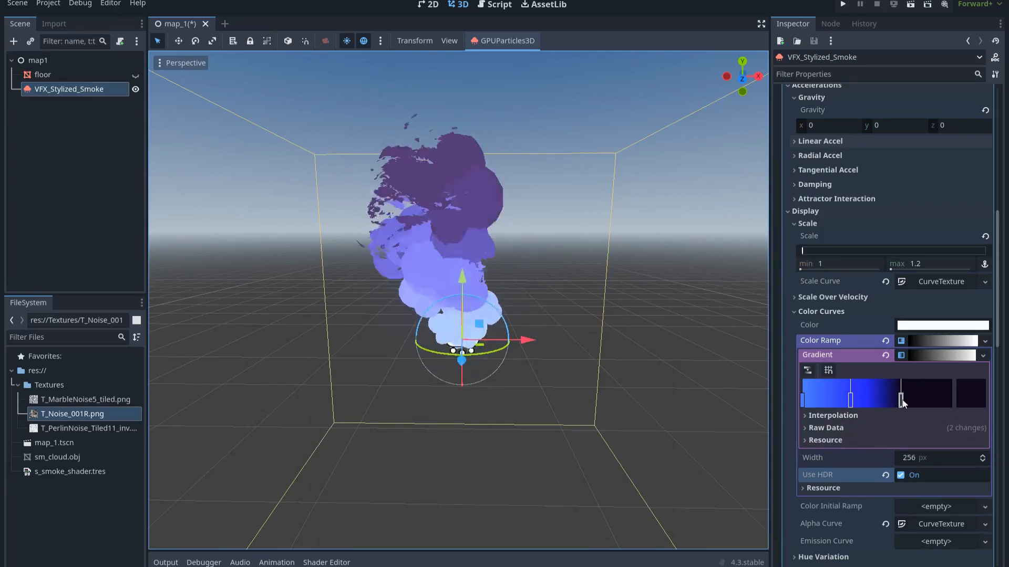
left_click_drag(901, 402, 936, 399)
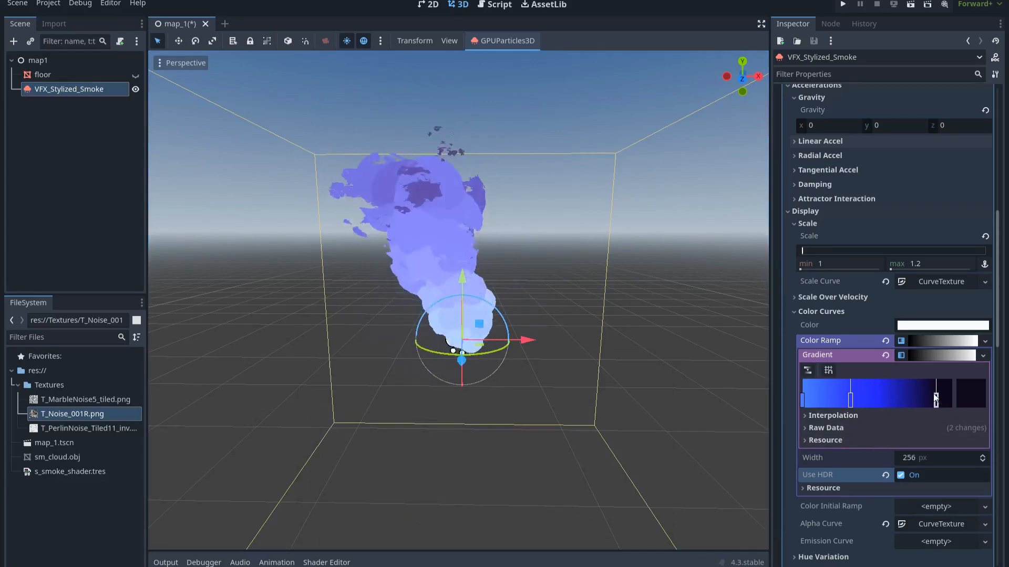
- Replace the Color Ramp with a fresh gradient reversed to run from white to black, and save the scene
left_click(886, 355)
left_click(918, 339)
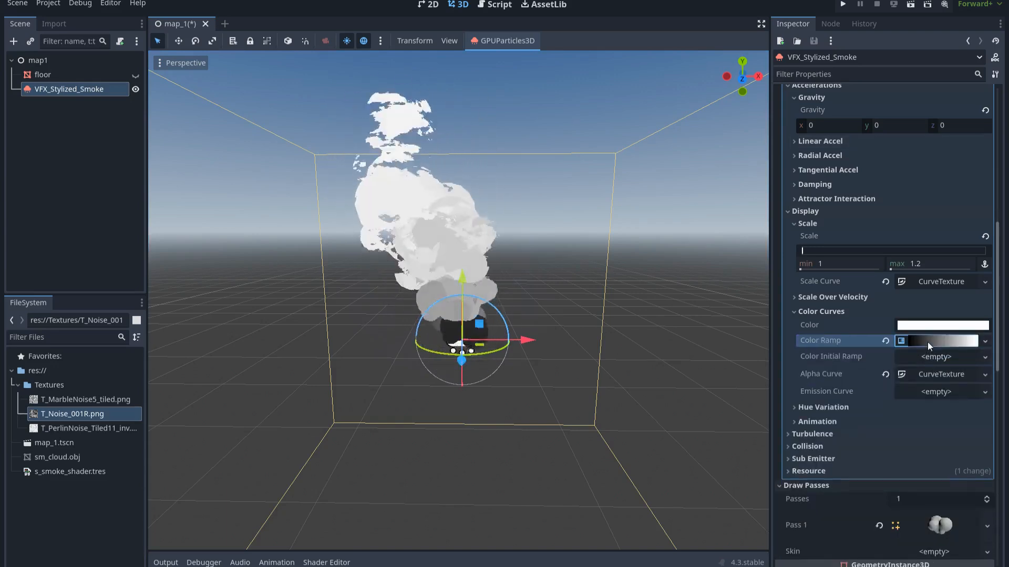
left_click(928, 342)
left_click(929, 354)
left_click(811, 371)
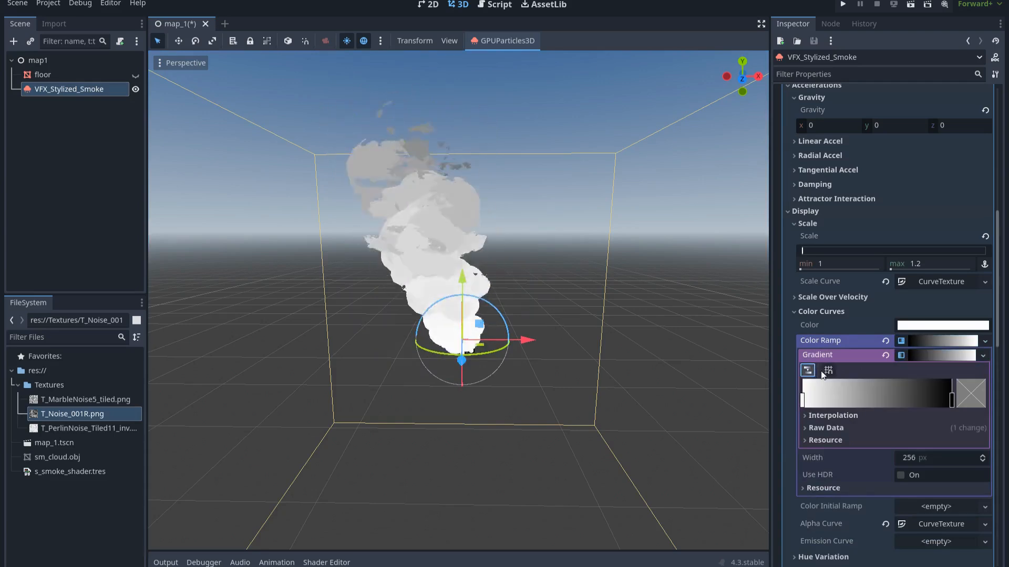
key("ctrl+s")
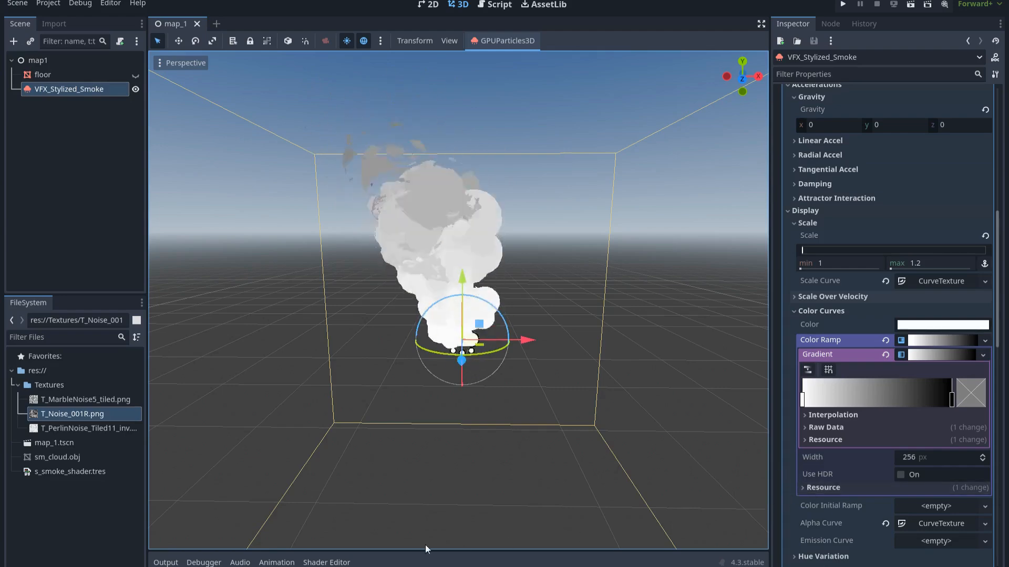
- In the smoke shader, delete the black ColorConstant node and move the particle color connection from Emission to Albedo
left_click(333, 563)
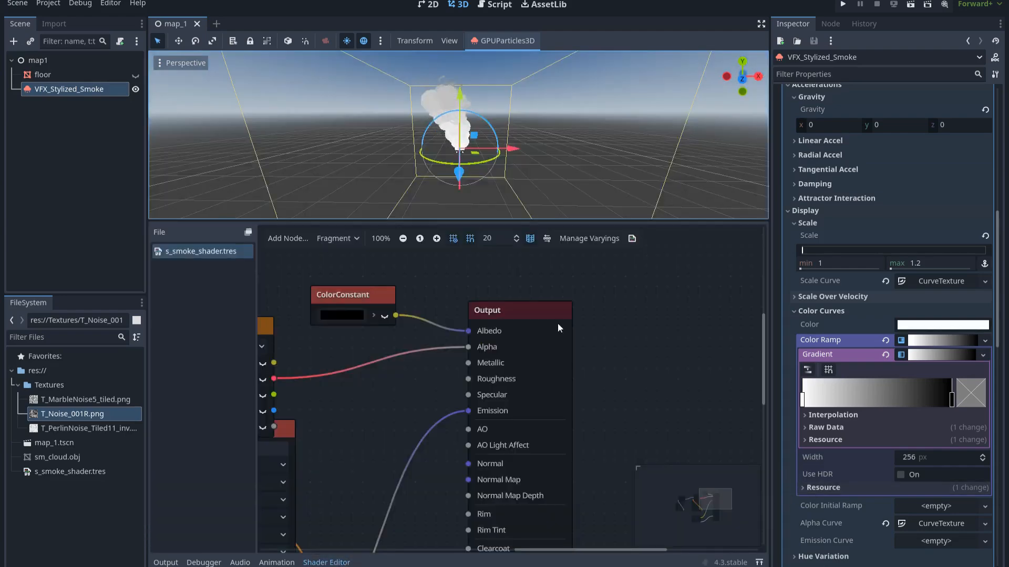
scroll(566, 300, "down", 5)
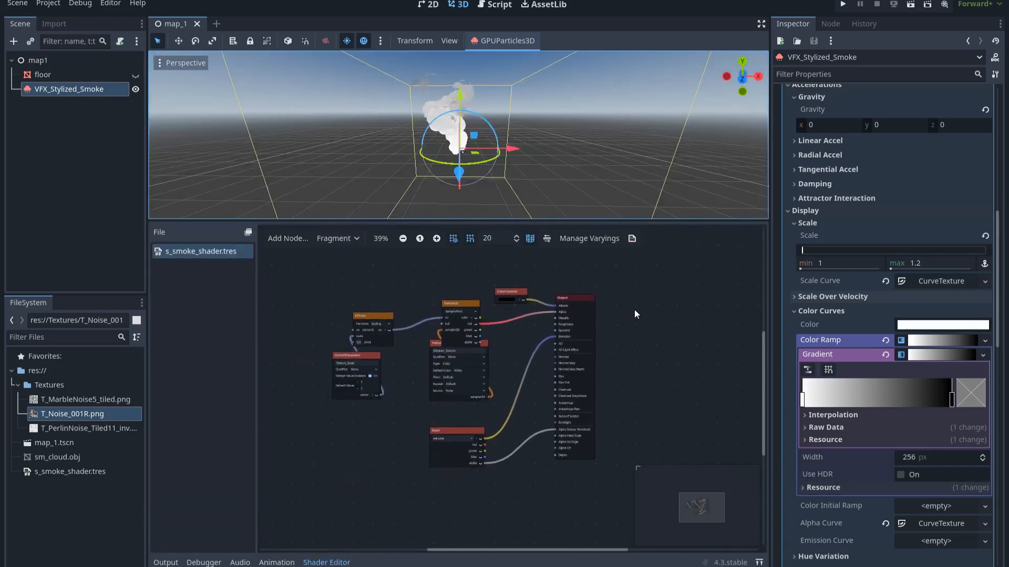
scroll(563, 295, "up", 3)
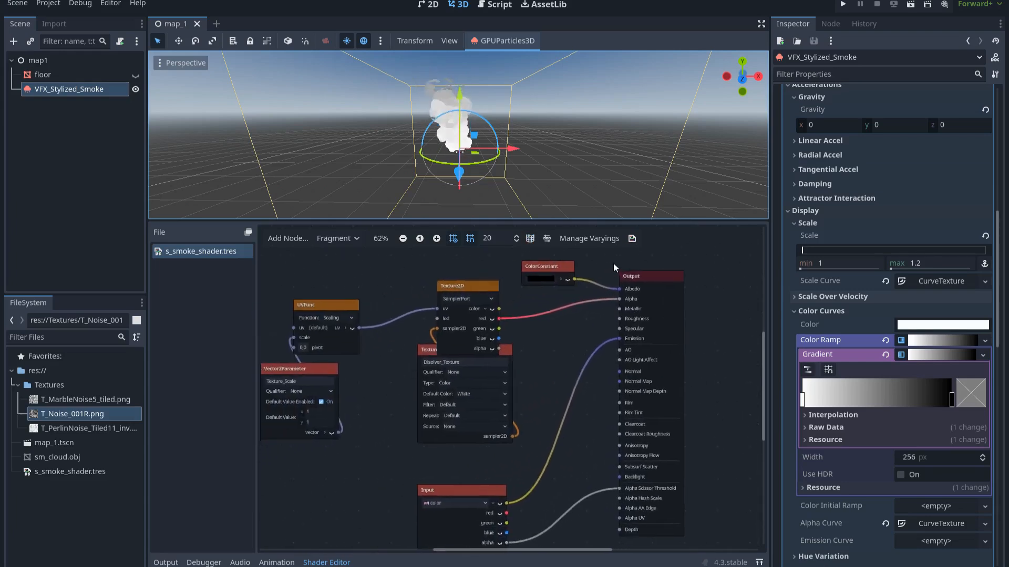
scroll(586, 298, "up", 1)
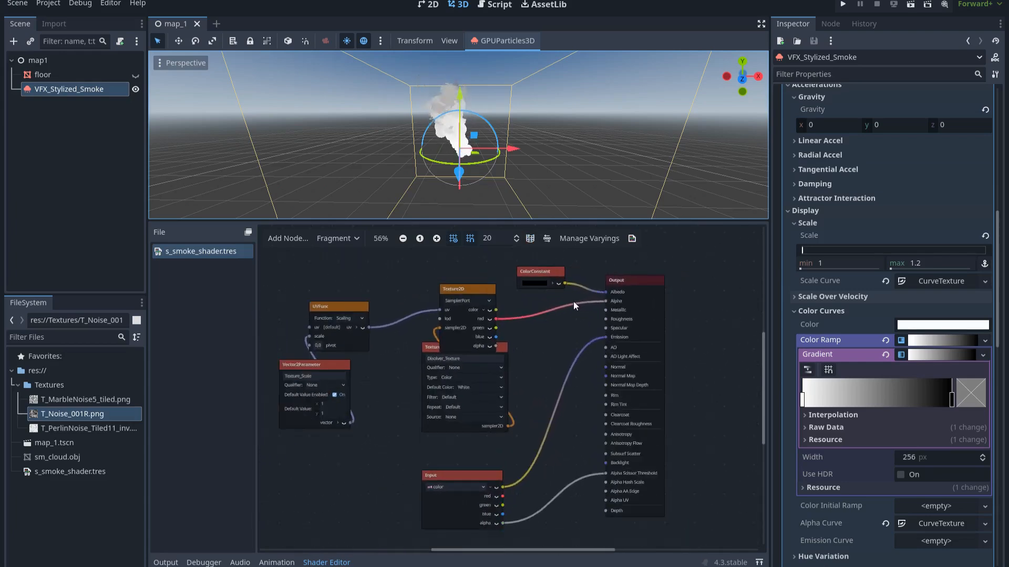
left_click_drag(542, 298, 558, 280)
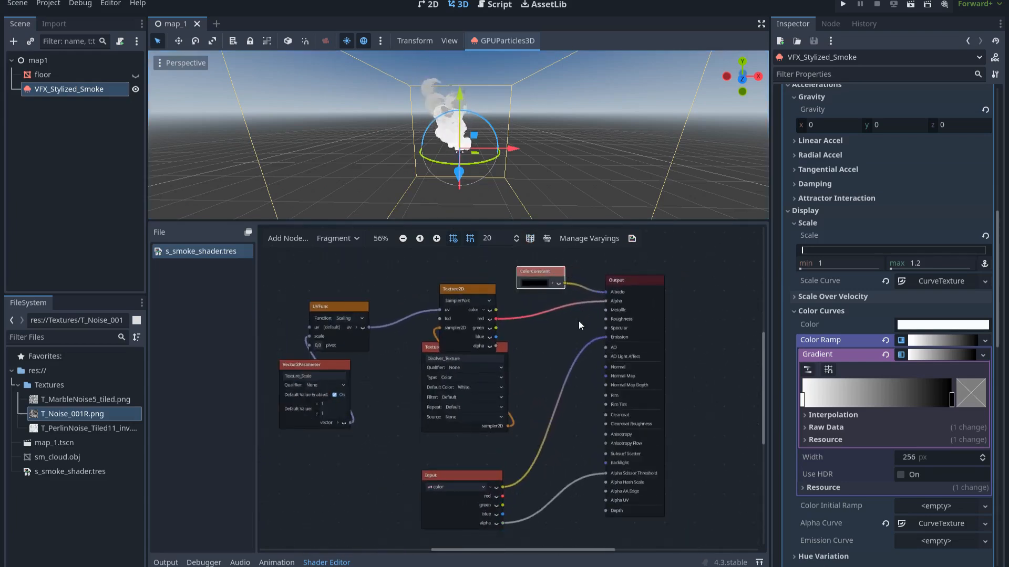
key("Delete")
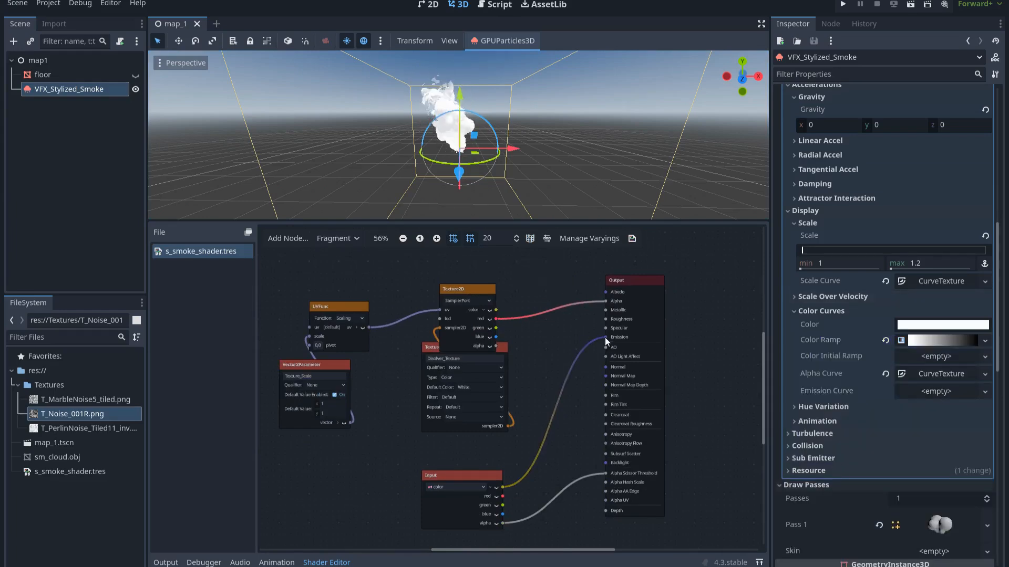
left_click_drag(604, 337, 604, 290)
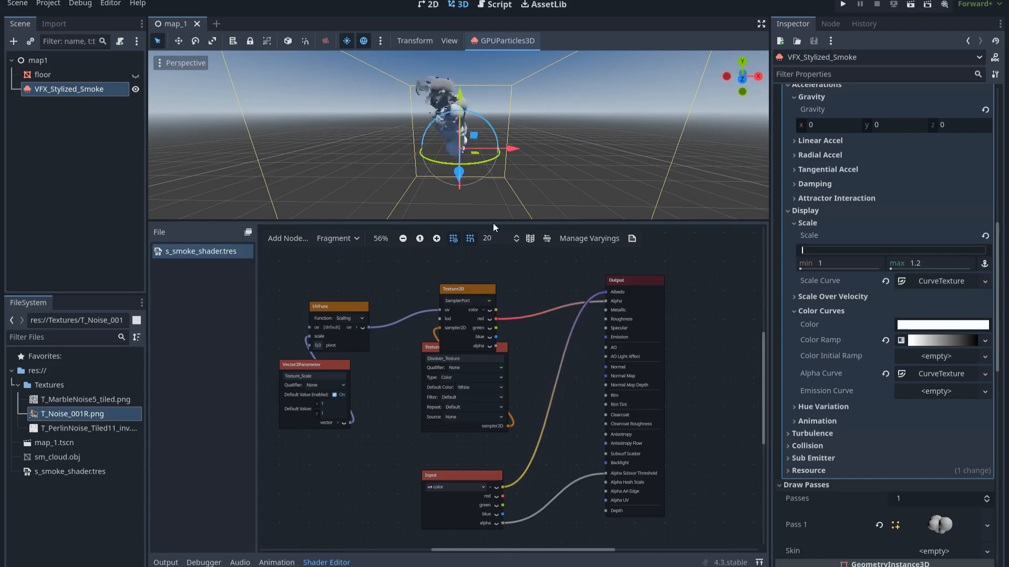
left_click_drag(493, 222, 513, 415)
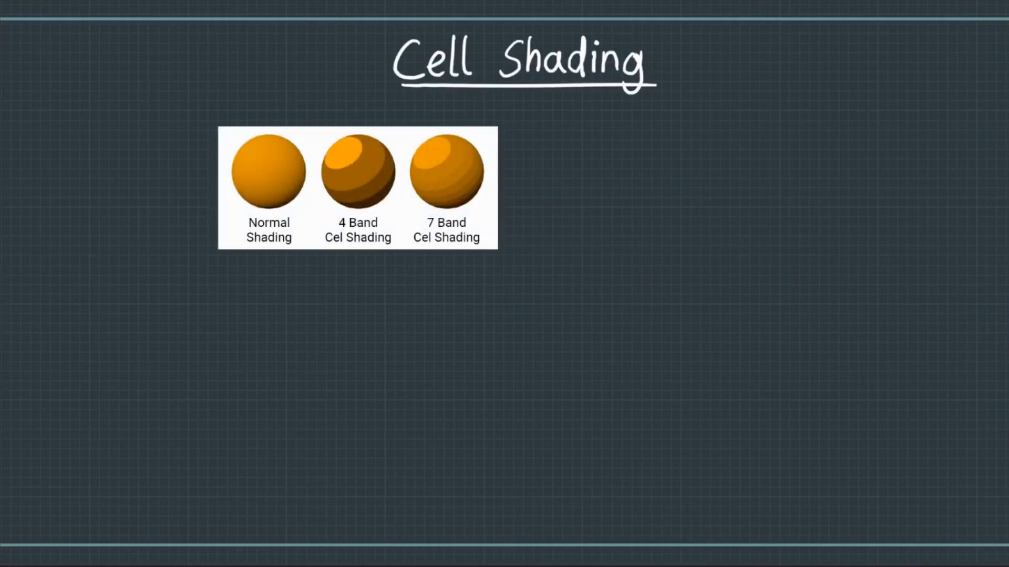
mouse_move(321, 187)
left_mouse_down()
mouse_move(336, 194)
mouse_move(374, 179)
mouse_move(381, 142)
left_mouse_up()
mouse_move(323, 162)
left_mouse_down()
mouse_move(349, 166)
mouse_move(355, 137)
mouse_move(352, 163)
left_mouse_up()
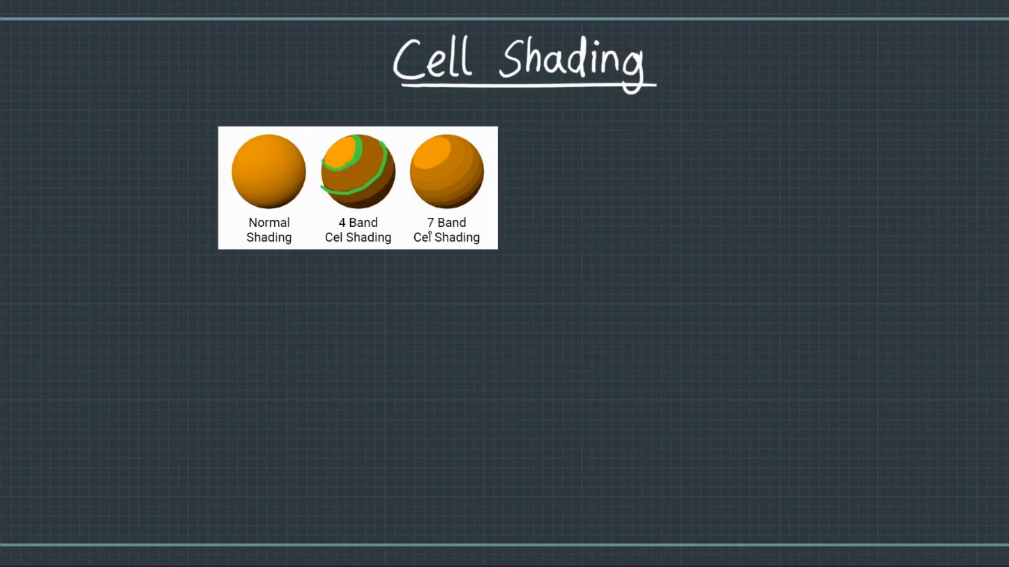
mouse_move(339, 204)
left_mouse_down()
mouse_move(387, 193)
mouse_move(393, 147)
left_mouse_up()
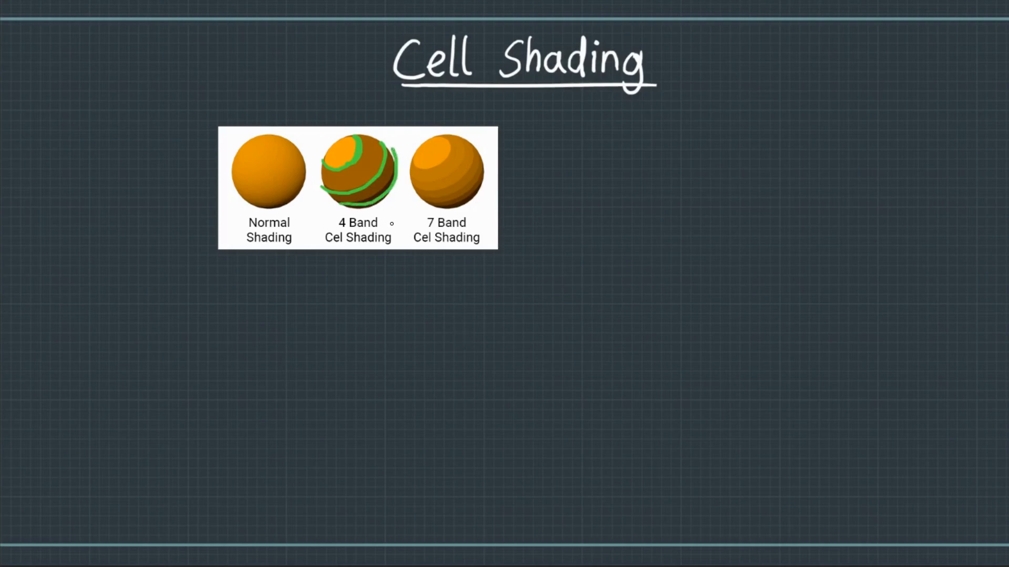
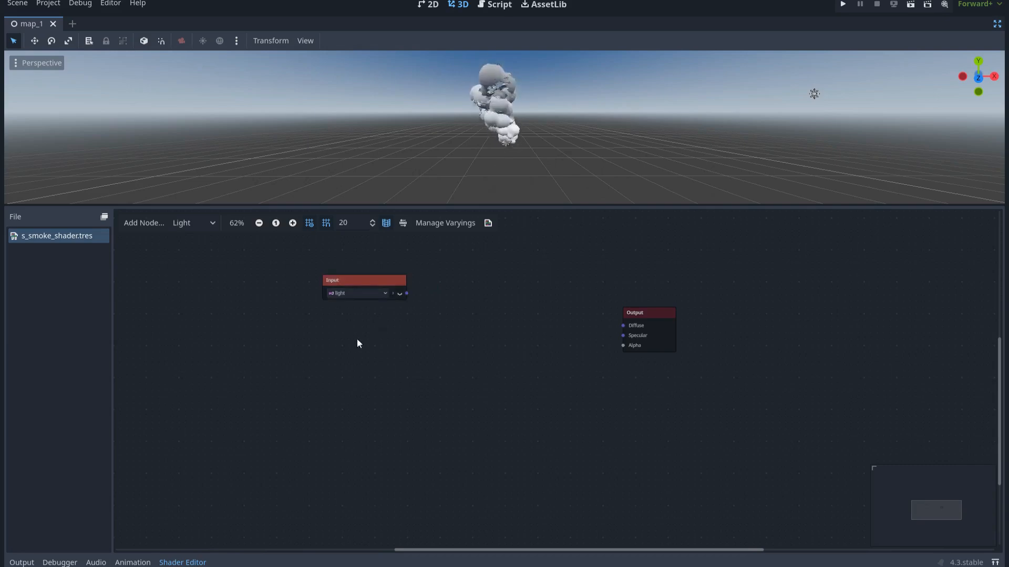
- Add a Normal input node to the Light function graph and align it below the light input
scroll(342, 347, "up", 1)
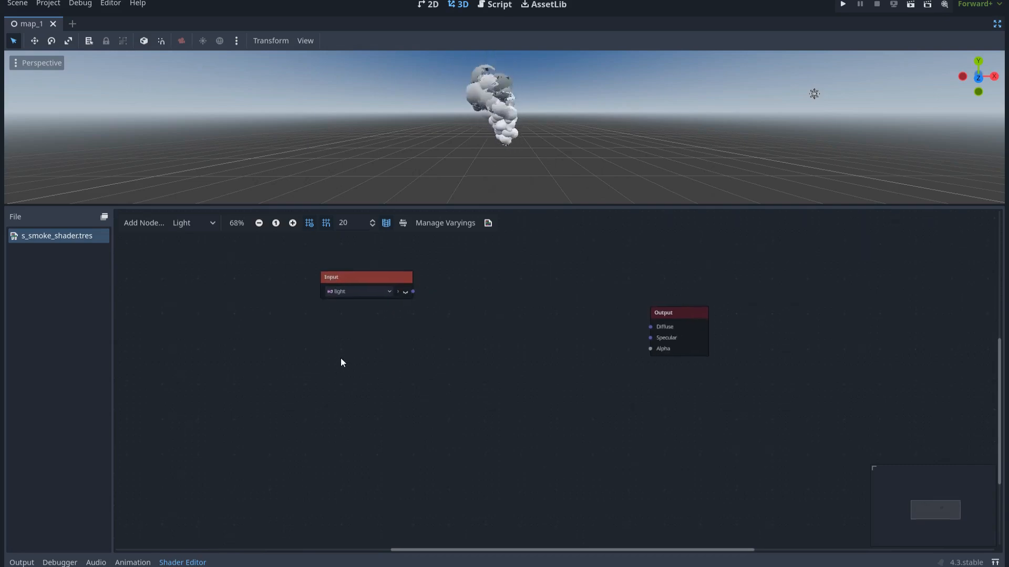
right_click(333, 365)
type("norm")
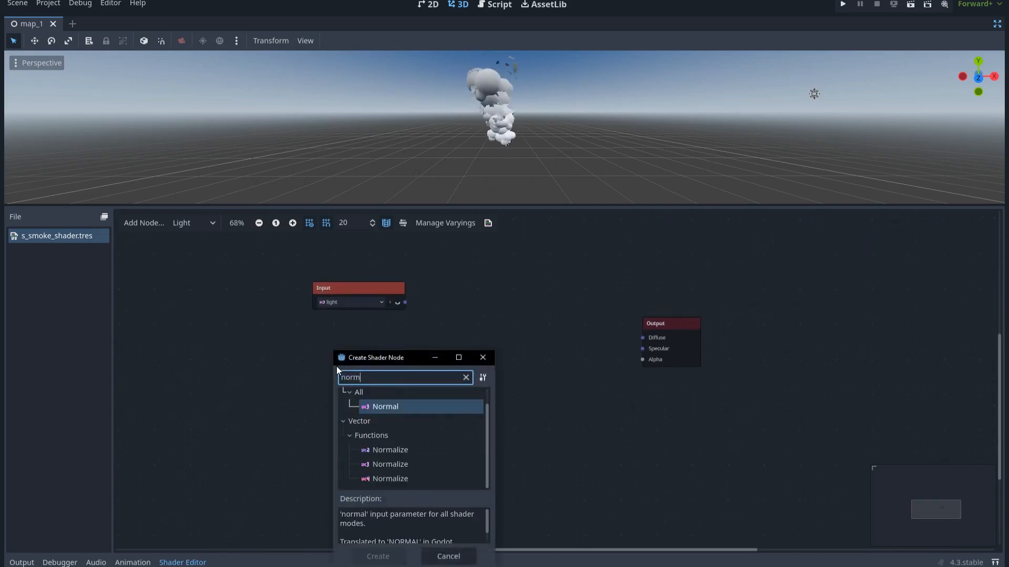
double_click(400, 406)
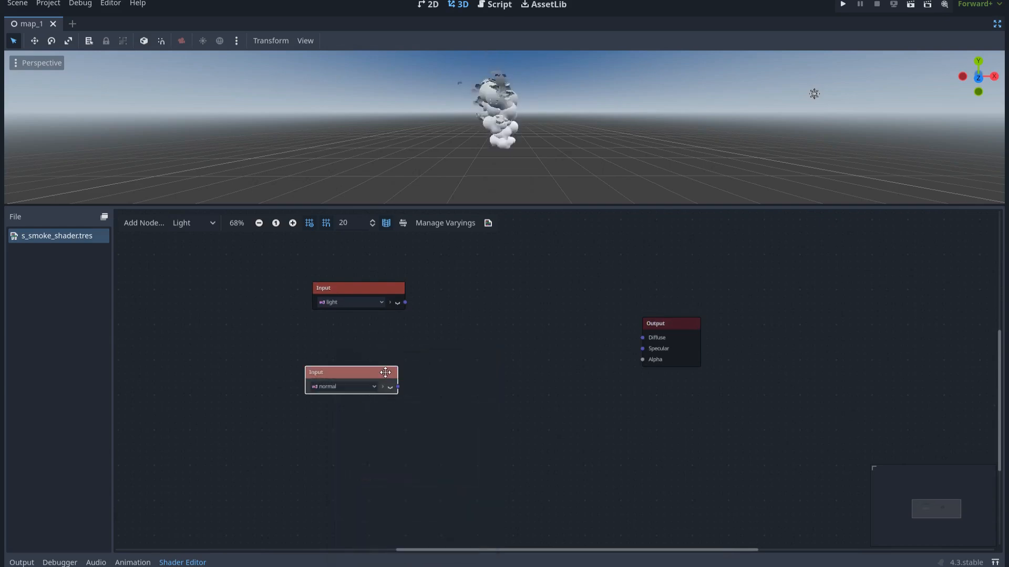
left_click_drag(386, 372, 393, 372)
left_click(395, 358)
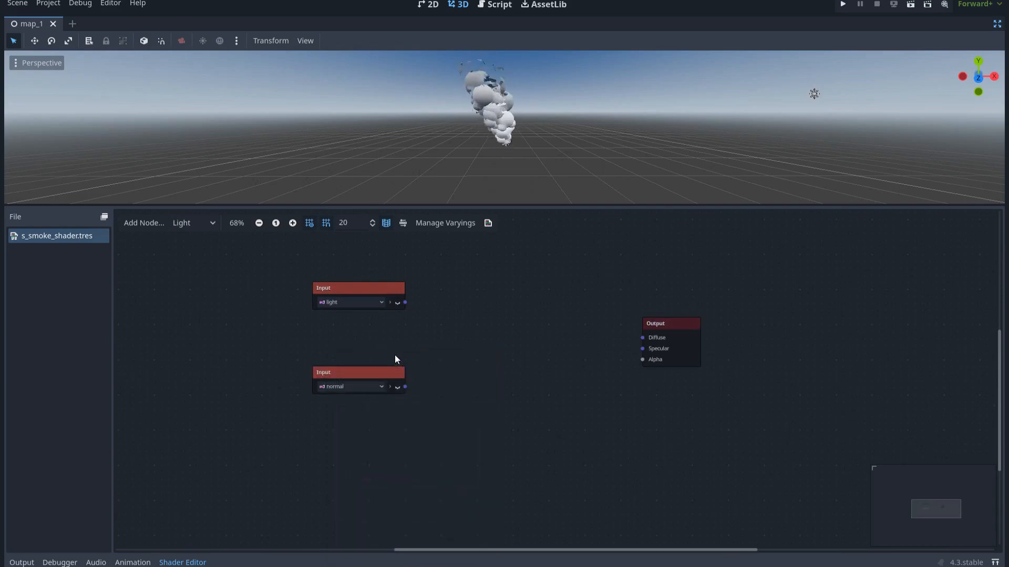
- Add a DotProduct node with the light input connected to a and the normal input to b
left_click_drag(405, 303, 475, 342)
type("dot")
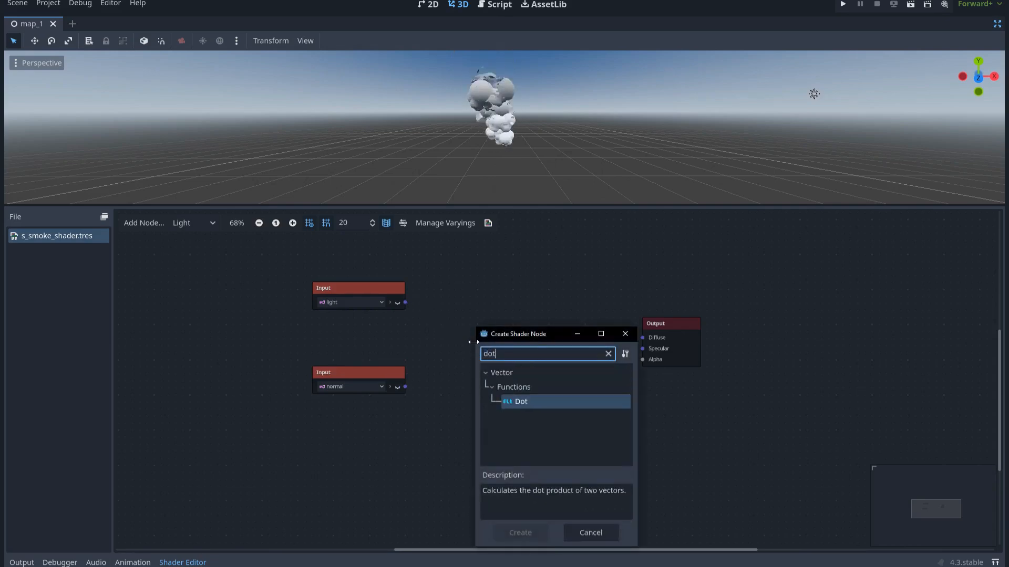
left_click(520, 402)
double_click(520, 401)
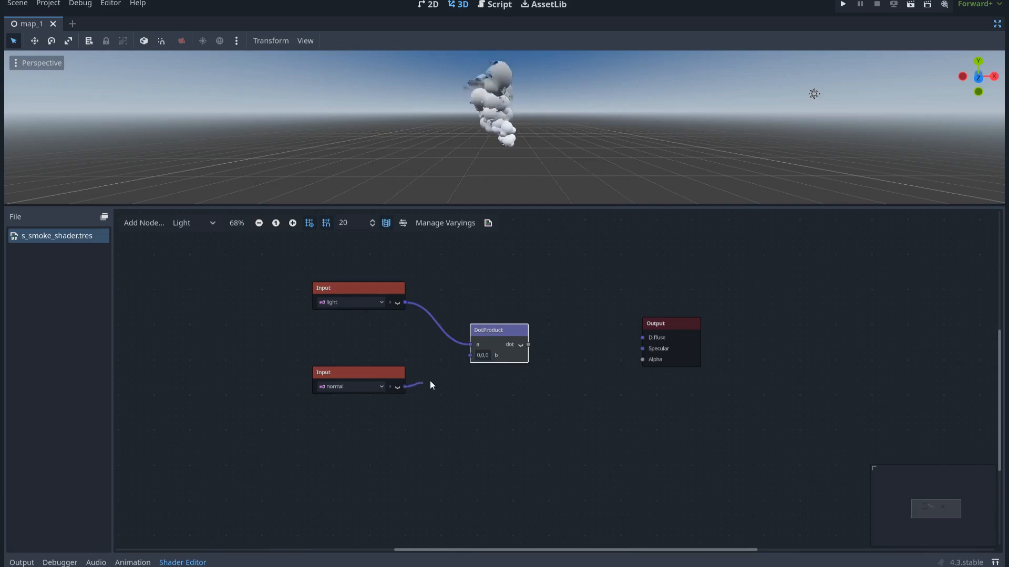
left_click_drag(462, 358, 470, 355)
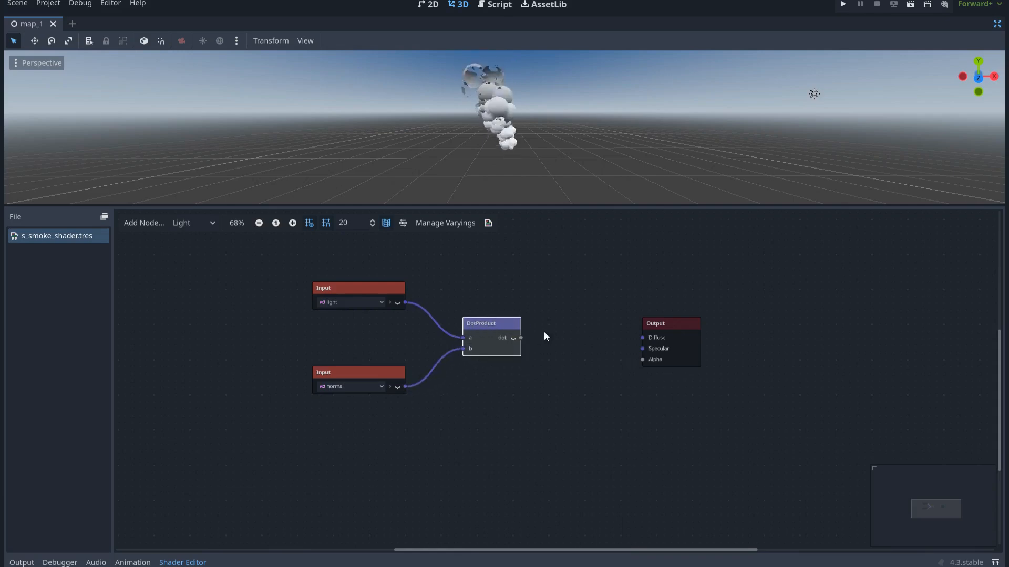
- Add a Remap node fed by the dot product and set its input min to -1
middle_click_drag(537, 336, 487, 338)
left_click_drag(535, 342, 548, 342)
key("Escape")
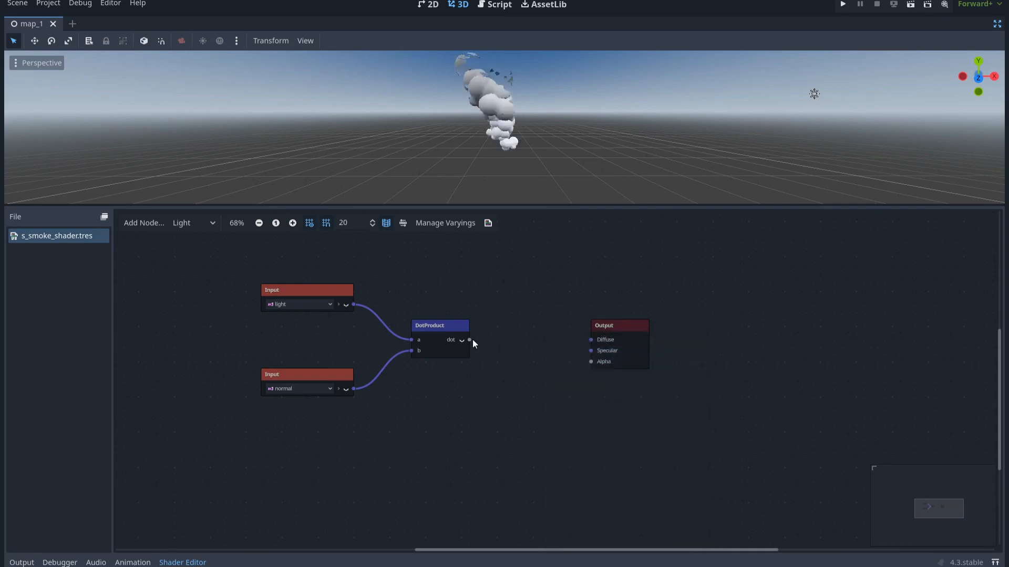
left_click_drag(470, 340, 515, 361)
type("rema")
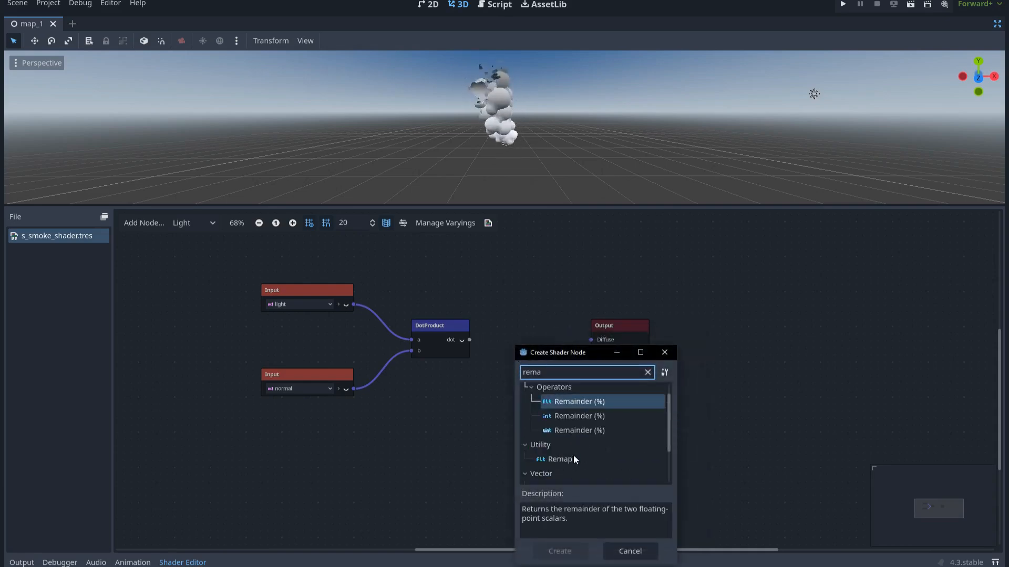
double_click(573, 458)
scroll(559, 399, "up", 1)
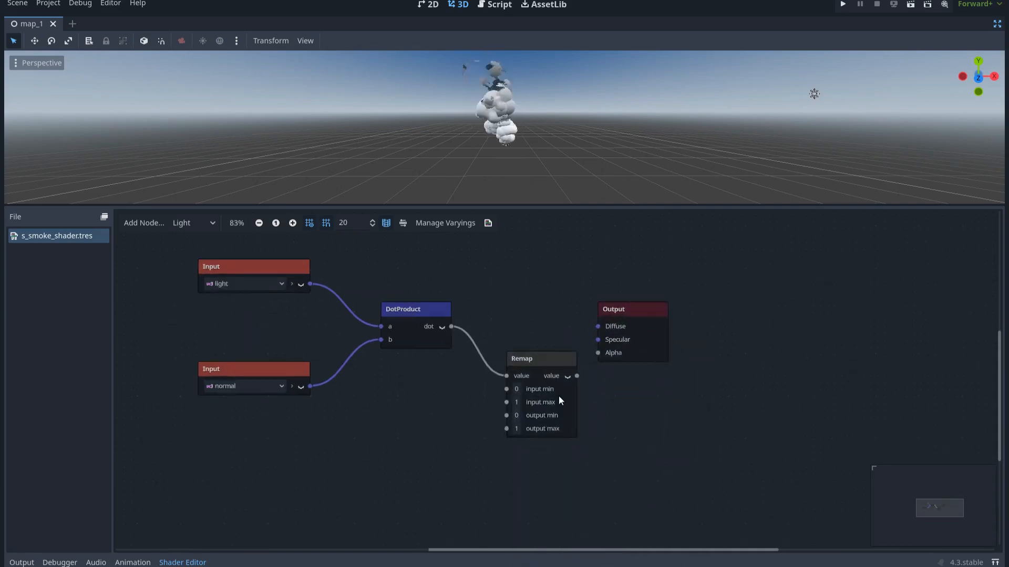
left_click(531, 411)
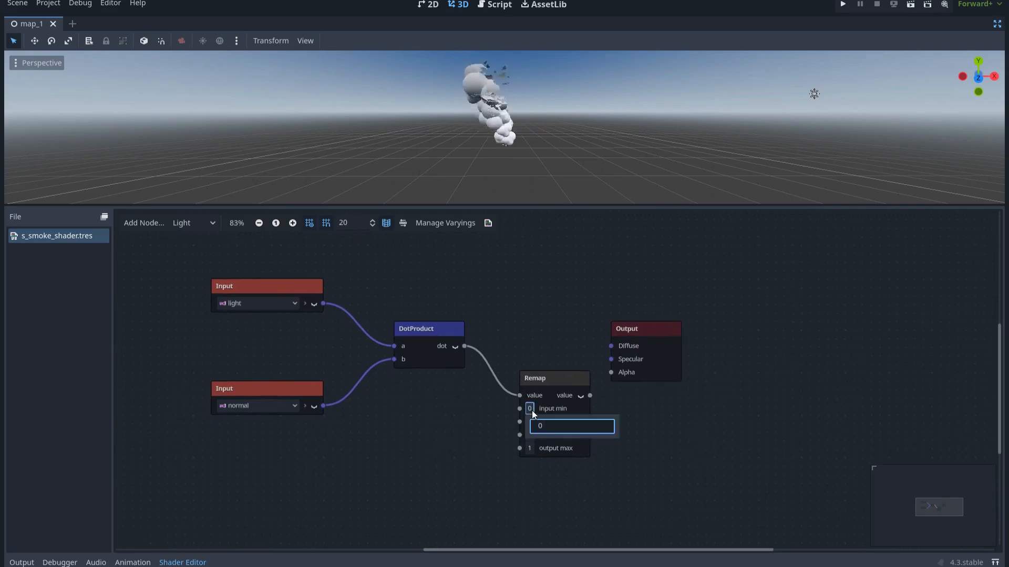
key("BackSpace")
type("-1")
key("Return")
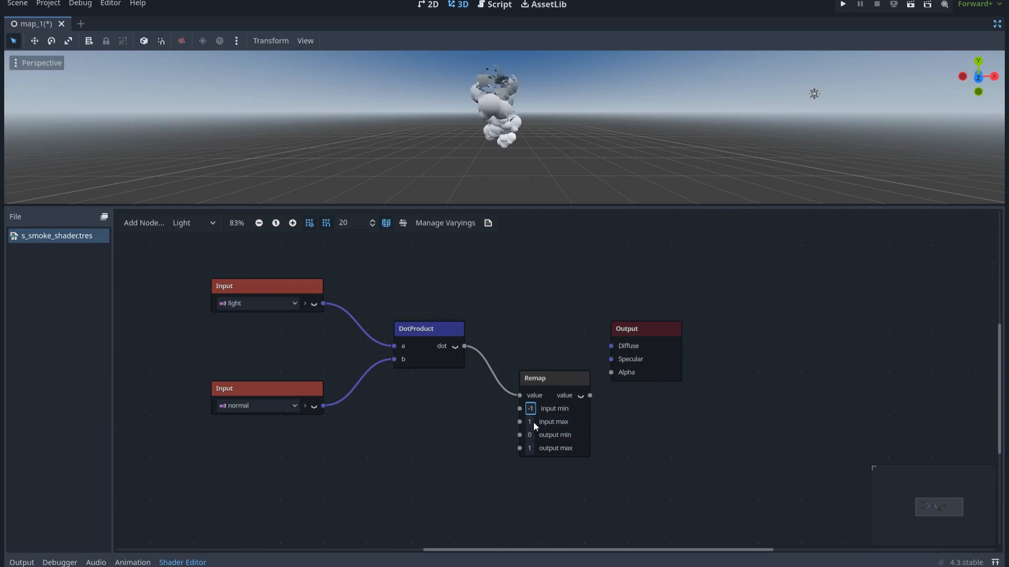
- Try feeding the remapped value into the Diffuse output, move the Output node further away, and detach the connection
left_click_drag(552, 380, 611, 346)
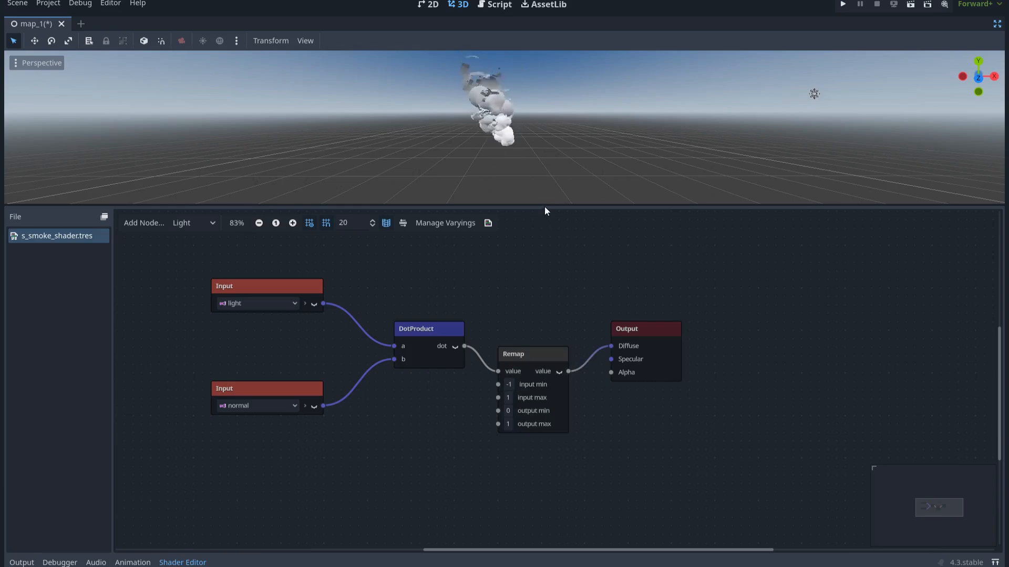
left_click_drag(544, 205, 521, 199)
left_click_drag(631, 322, 736, 330)
middle_click_drag(615, 303, 549, 292)
left_click_drag(649, 336, 575, 352)
- Add a Texture2D node to the light graph, set its type to Color, and assign a new GradientTexture1D
right_click(558, 386)
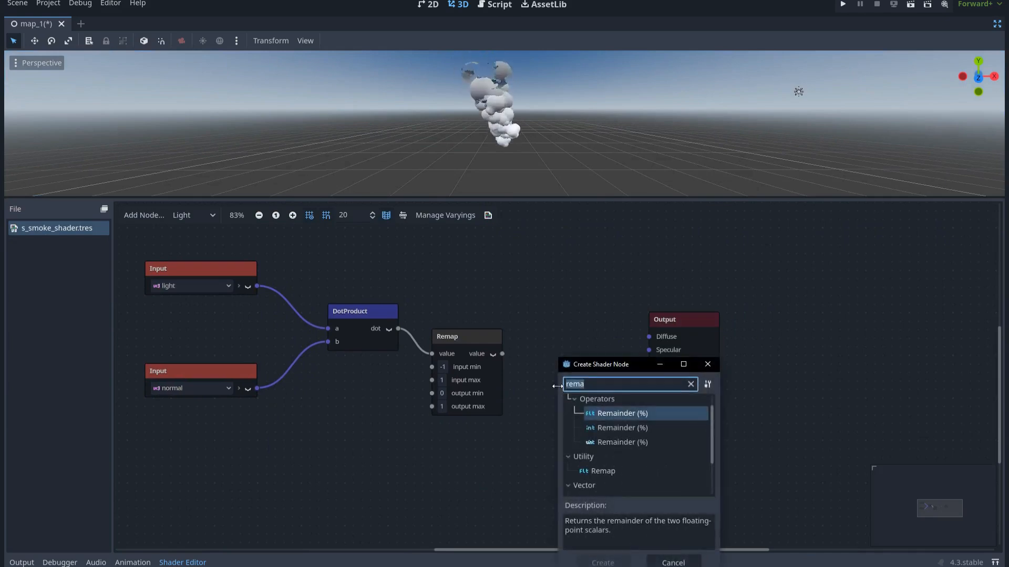
type("text")
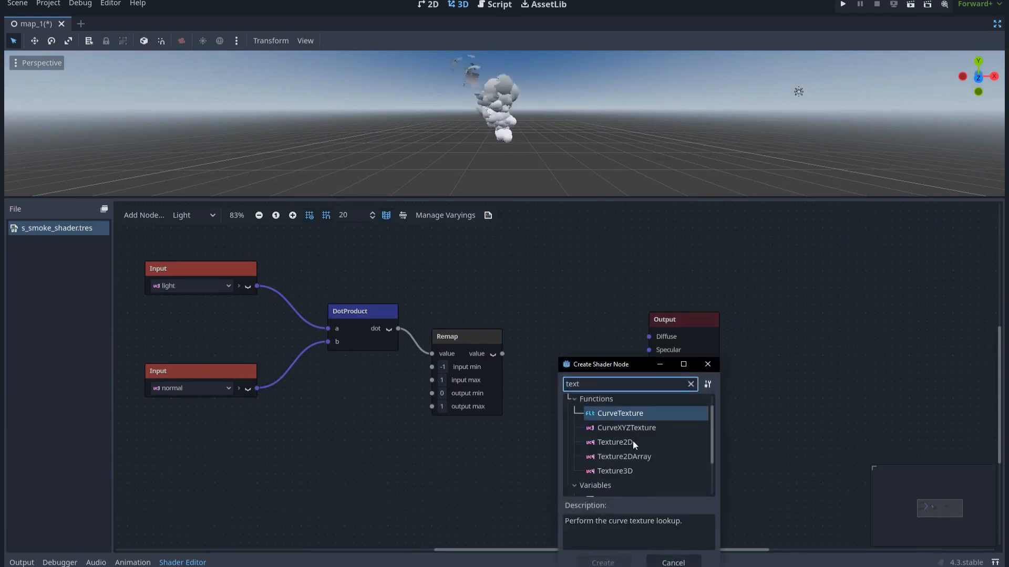
double_click(629, 442)
left_click(613, 440)
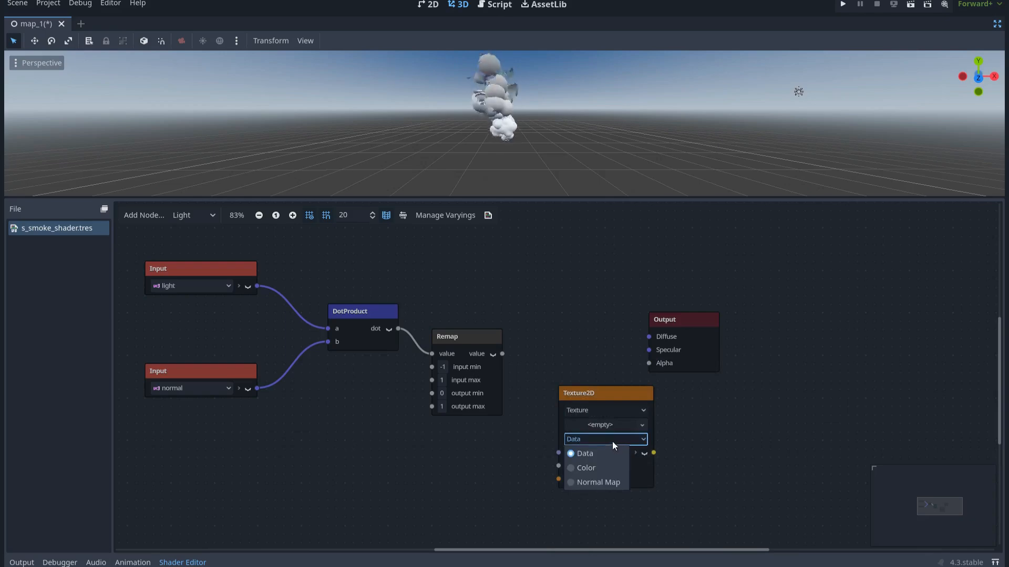
left_click(600, 467)
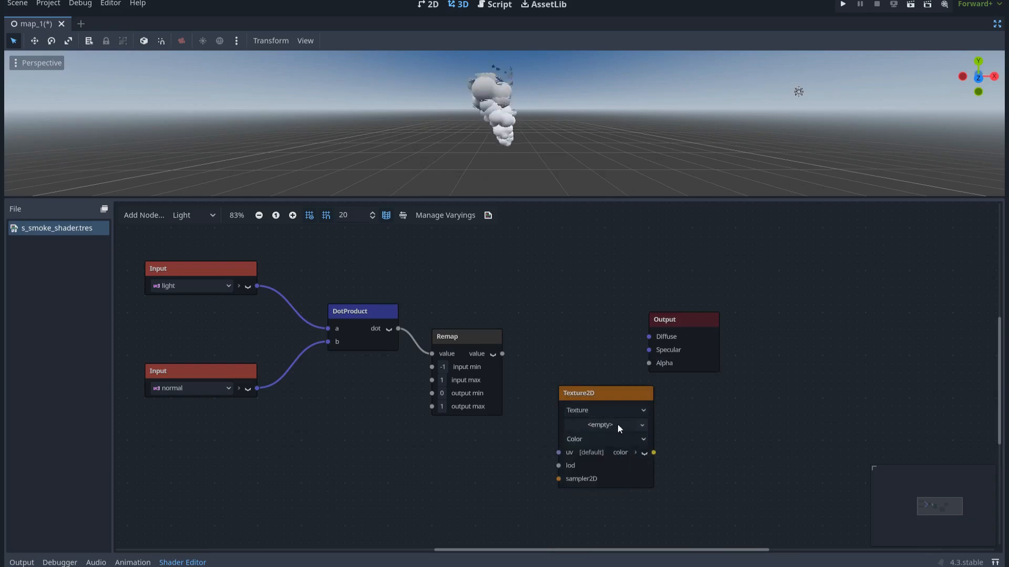
left_click(617, 424)
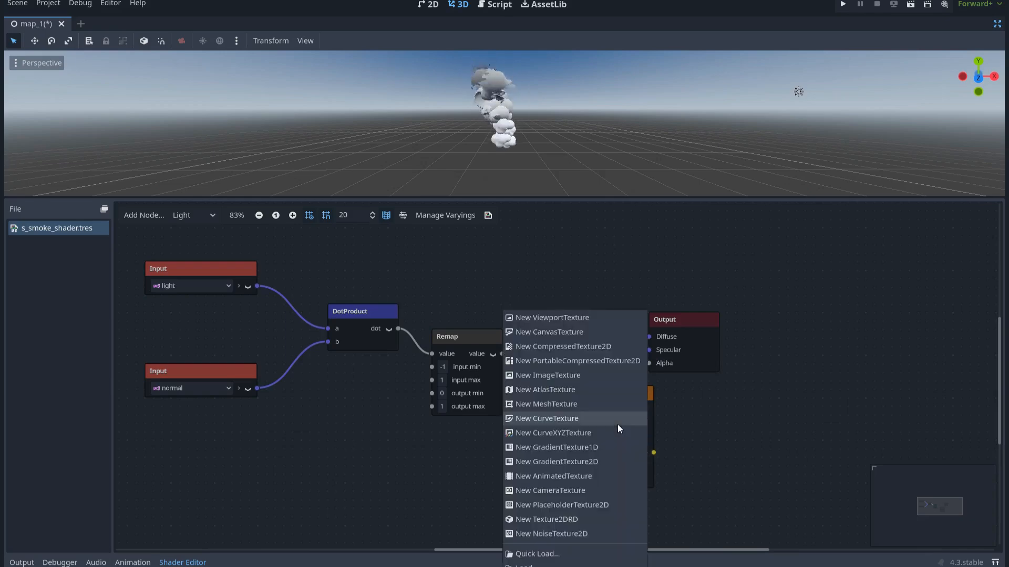
left_click(583, 448)
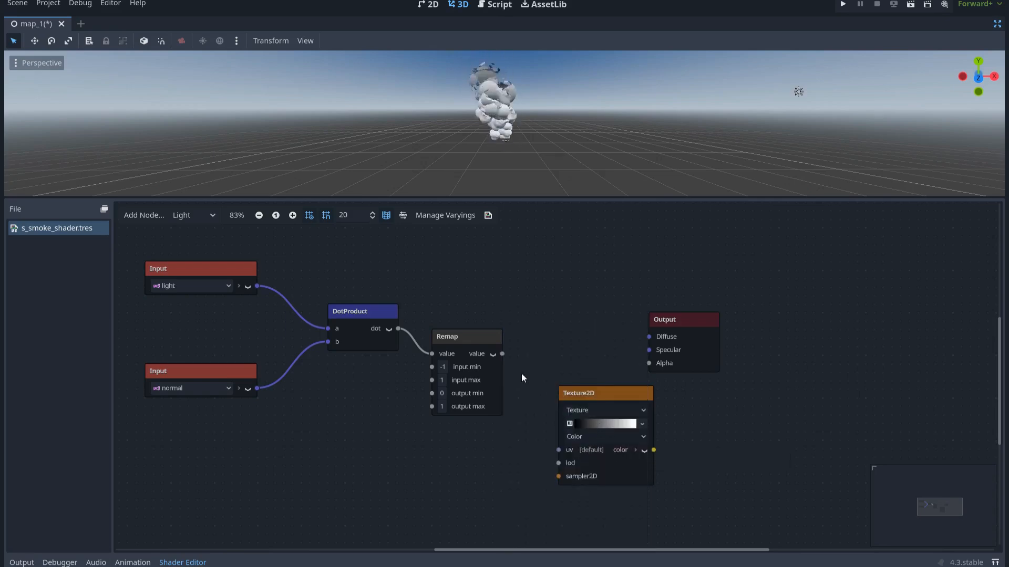
- Place the Texture2D node between Remap and Output, connecting the Remap value to its uv and its color to Diffuse
left_click_drag(571, 391, 540, 335)
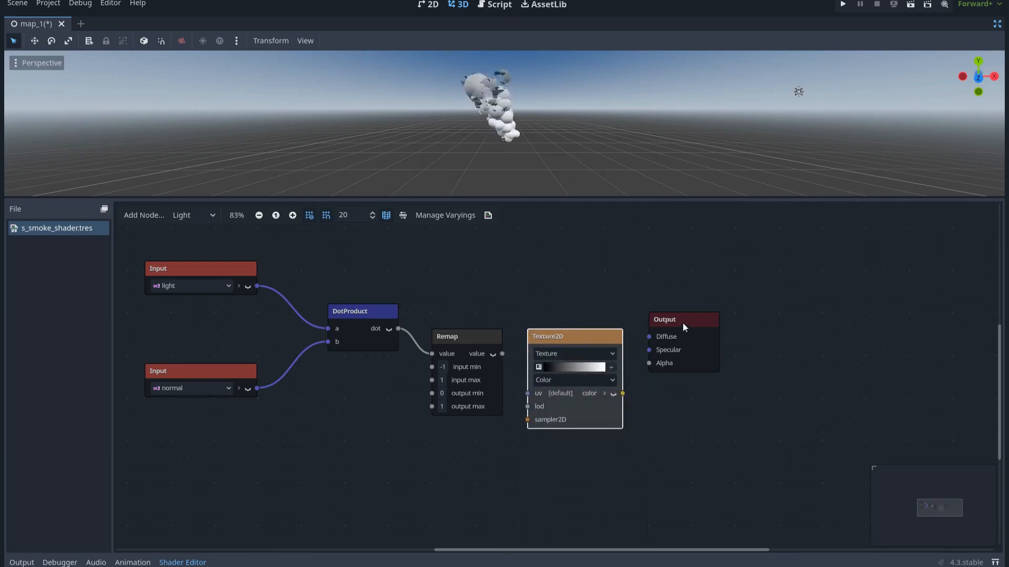
left_click_drag(682, 323, 743, 324)
left_click_drag(590, 335, 626, 318)
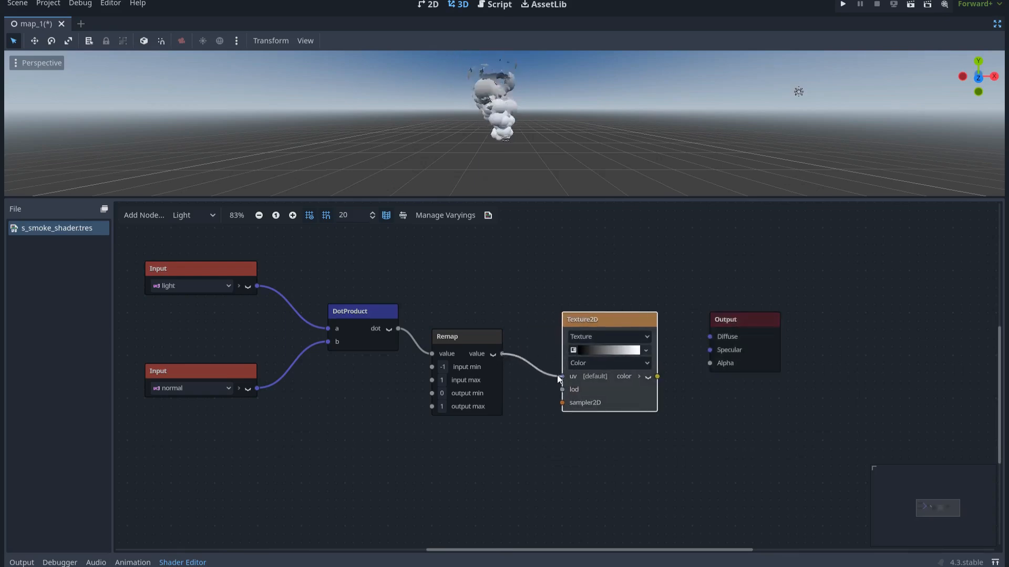
left_click_drag(561, 376, 561, 376)
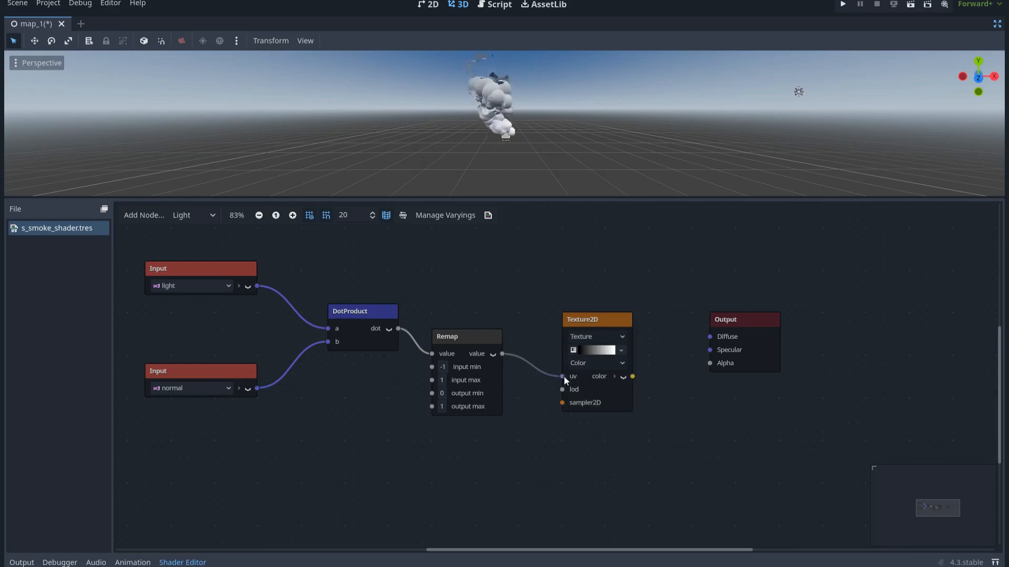
mouse_move(589, 320)
left_mouse_down()
mouse_move(589, 311)
mouse_move(580, 320)
left_mouse_up()
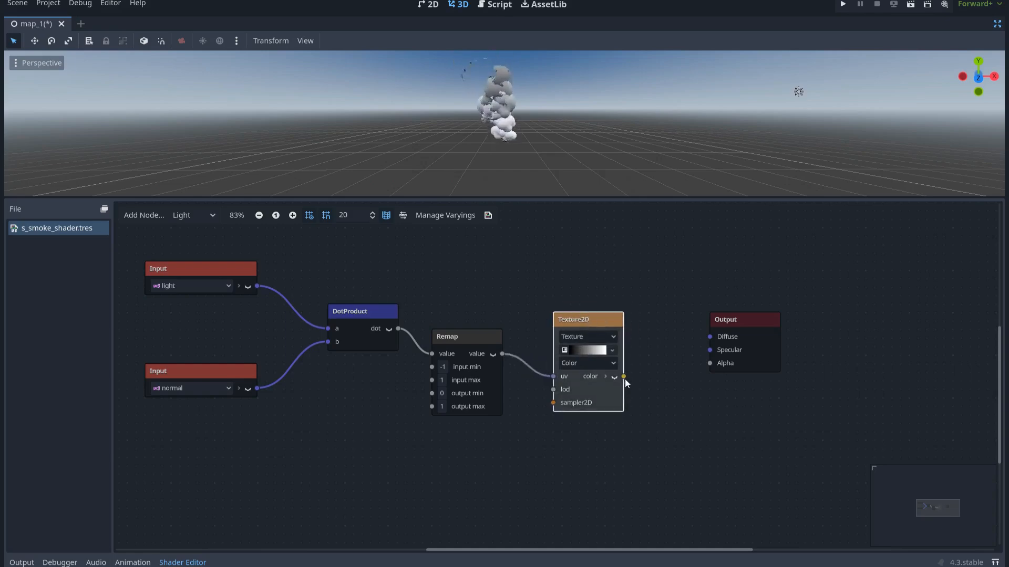
left_click_drag(669, 356, 705, 336)
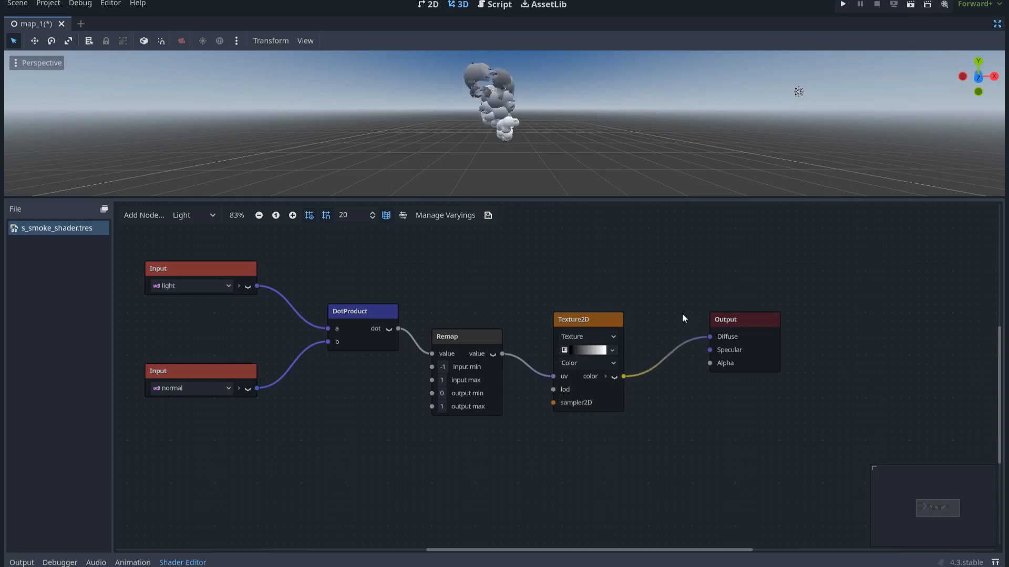
- Set the light texture gradient's interpolation mode to Constant and move the white stop toward the black one for a hard two-tone split
left_click(587, 351)
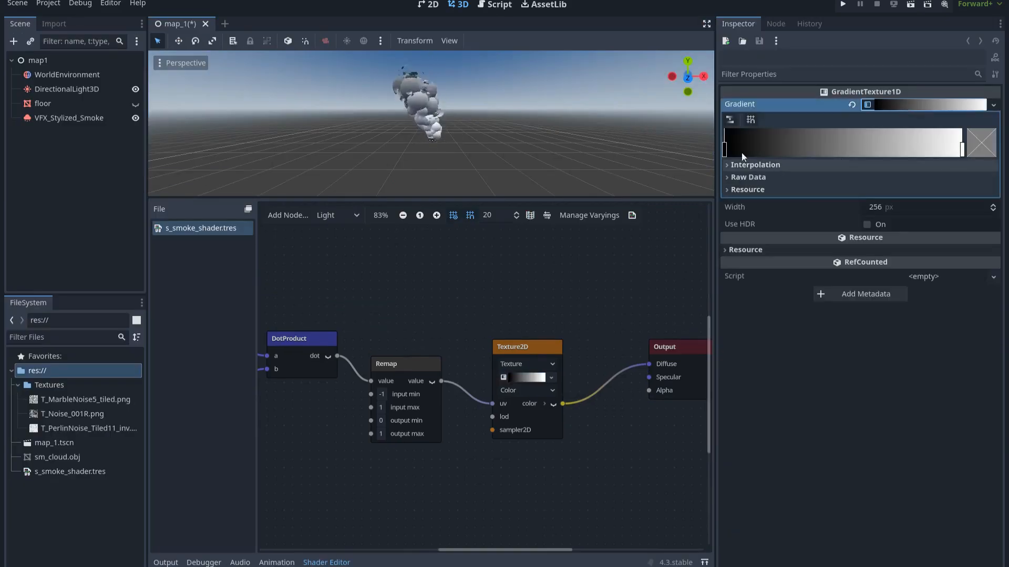
mouse_move(725, 149)
left_mouse_down()
mouse_move(874, 155)
mouse_move(725, 151)
left_mouse_up()
mouse_move(962, 150)
left_mouse_down()
mouse_move(799, 151)
mouse_move(962, 152)
left_mouse_up()
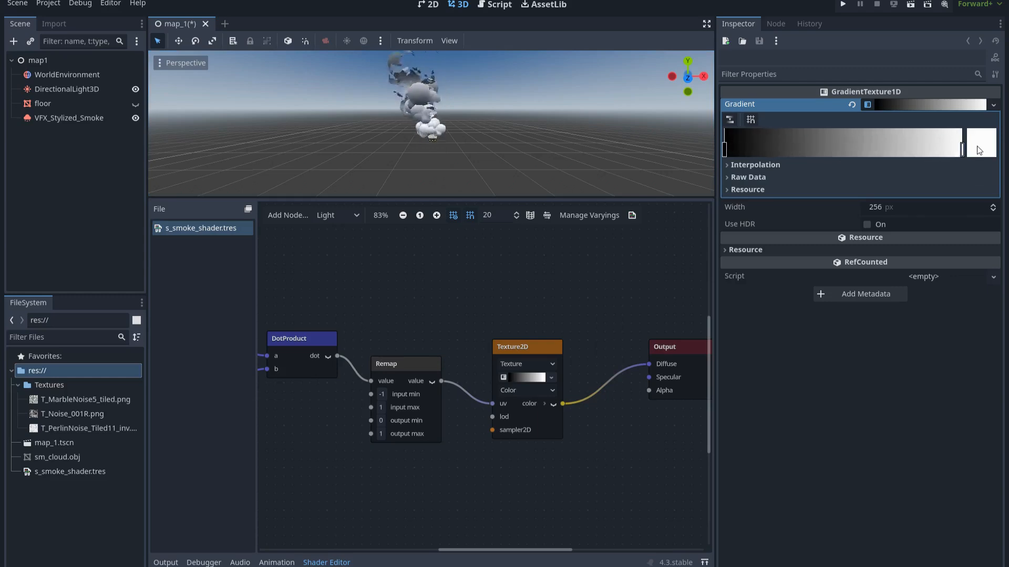
left_click(878, 166)
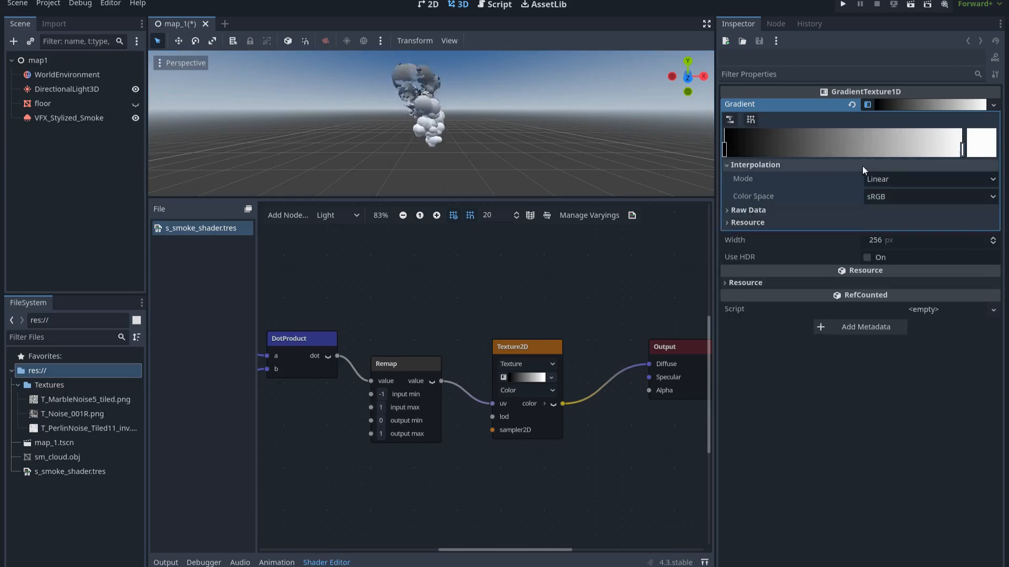
left_click_drag(675, 199, 673, 360)
left_click(914, 180)
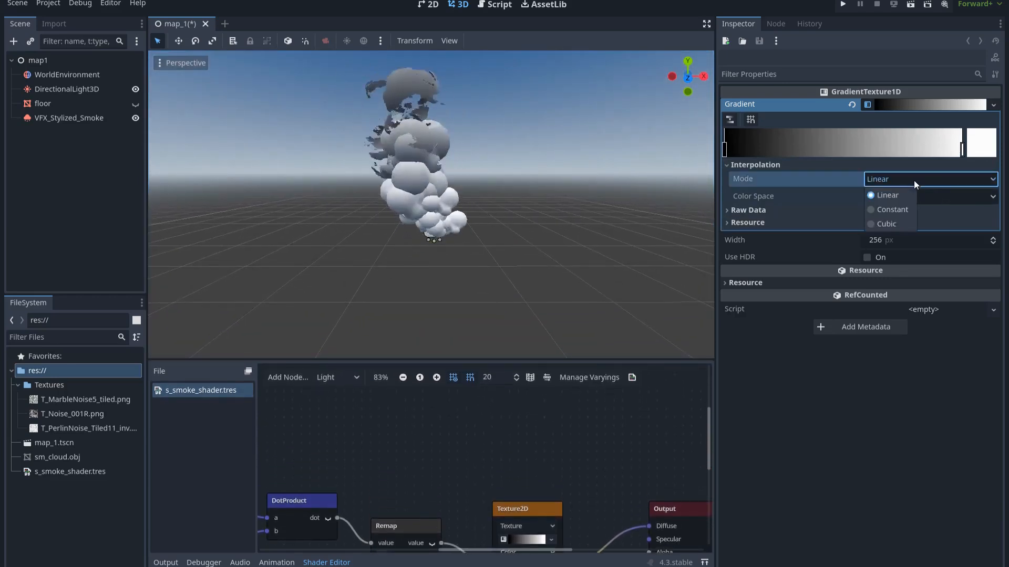
left_click(899, 210)
left_click_drag(963, 150, 728, 155)
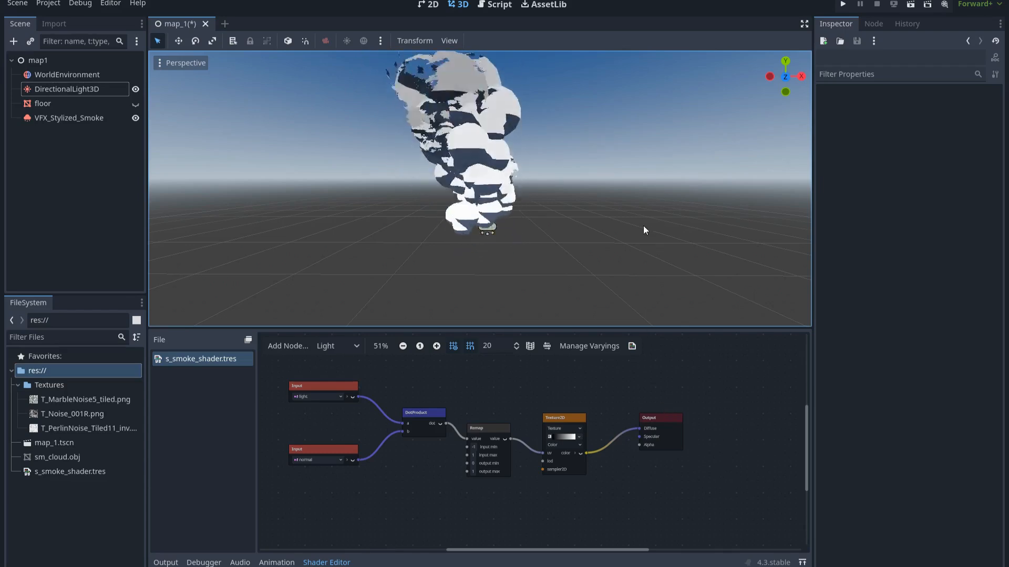
- Reposition the Texture2D and Remap nodes so the light graph lines up neatly before the Output node
middle_click_drag(644, 229, 639, 220)
scroll(581, 209, "up", 2)
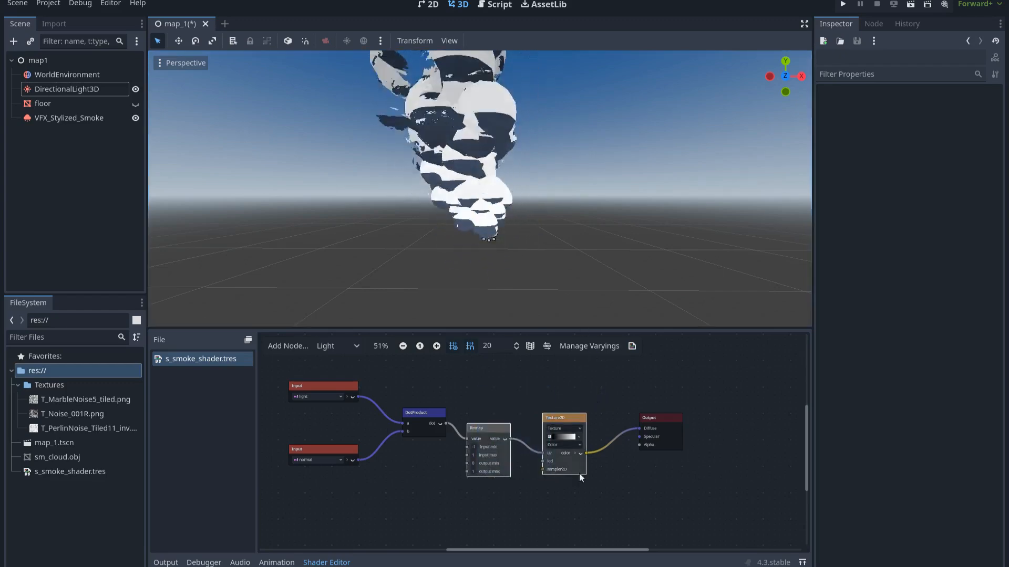
left_click_drag(561, 419, 567, 403)
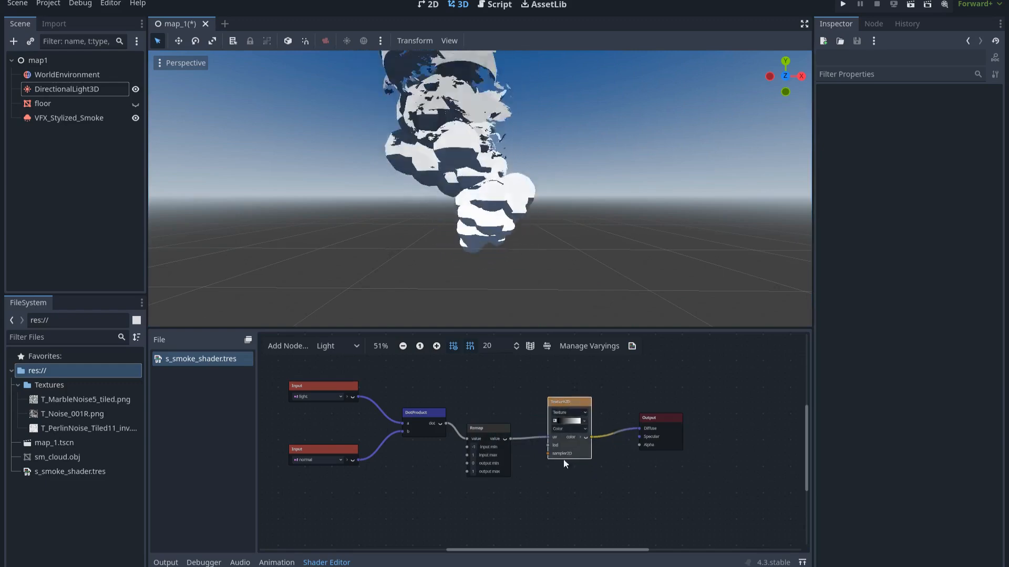
scroll(541, 472, "down", 2)
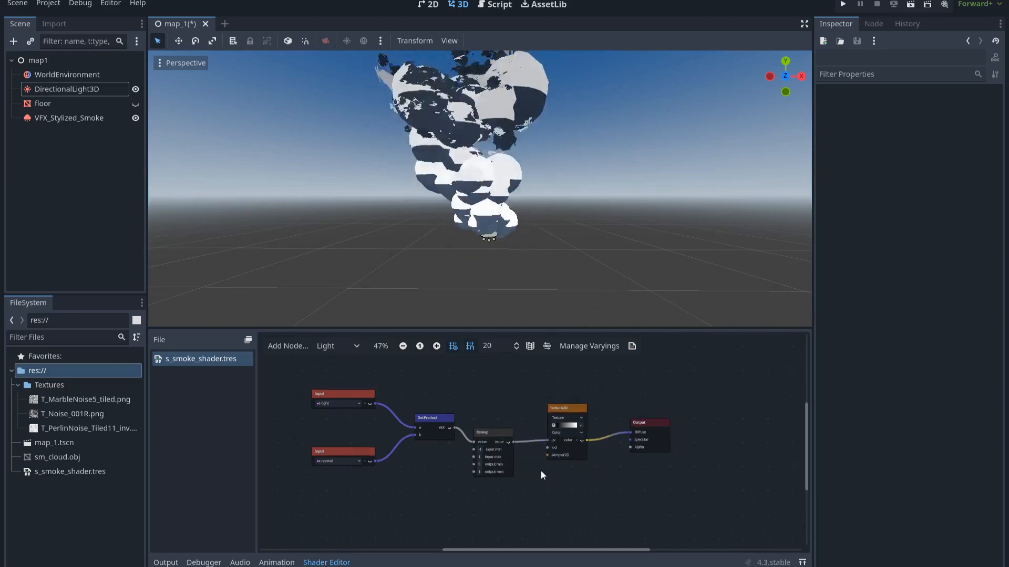
left_click_drag(487, 443, 494, 437)
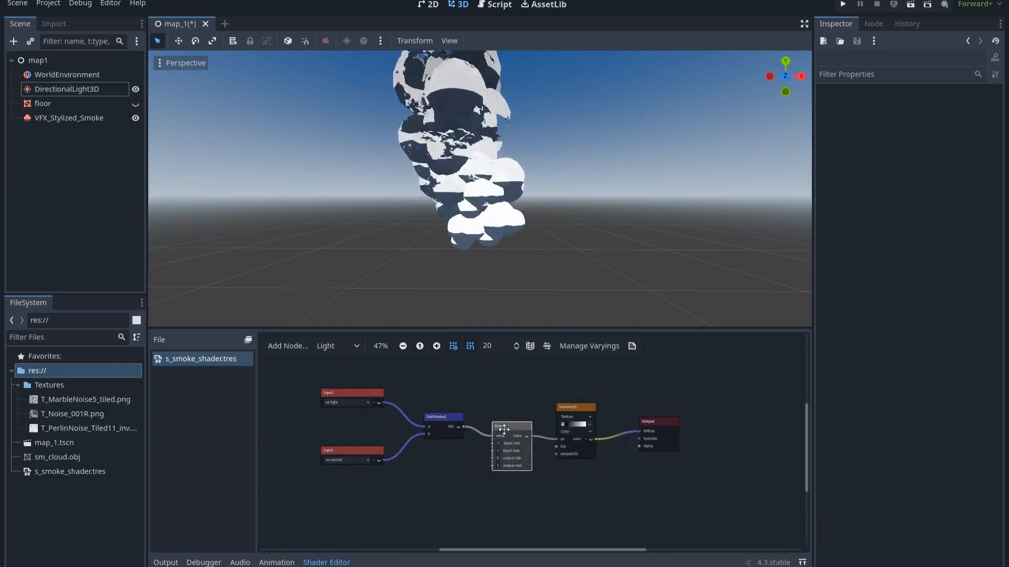
left_click(550, 478)
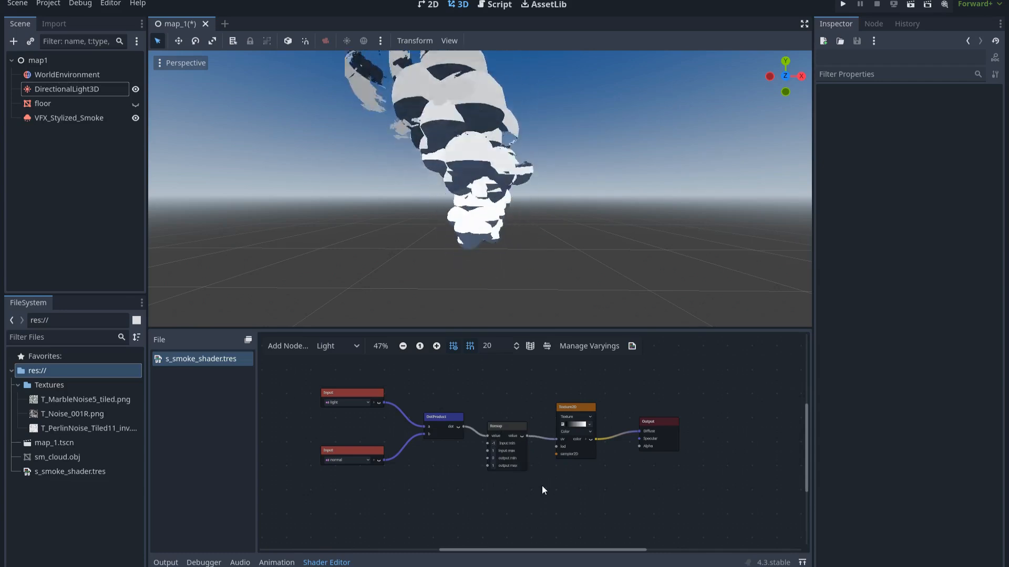
middle_click_drag(542, 486, 541, 496)
- Open the generated code of the visual shader and examine its uniforms, fragment function and light function
left_click(632, 348)
left_click_drag(522, 126, 638, 94)
left_click_drag(727, 251, 892, 251)
left_click_drag(889, 188, 858, 175)
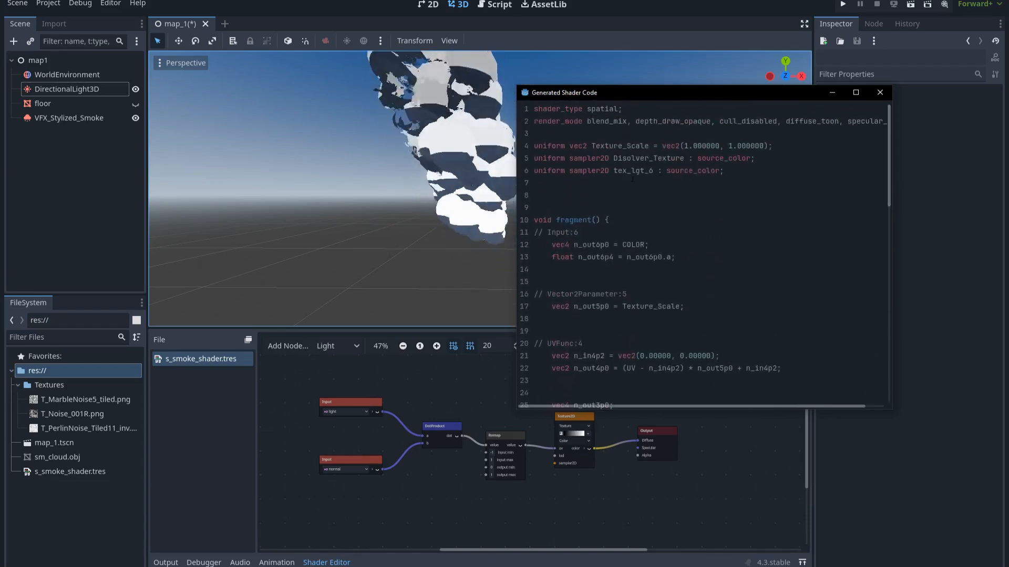
left_click_drag(889, 187, 859, 157)
left_click_drag(889, 187, 878, 316)
scroll(881, 351, "down", 3)
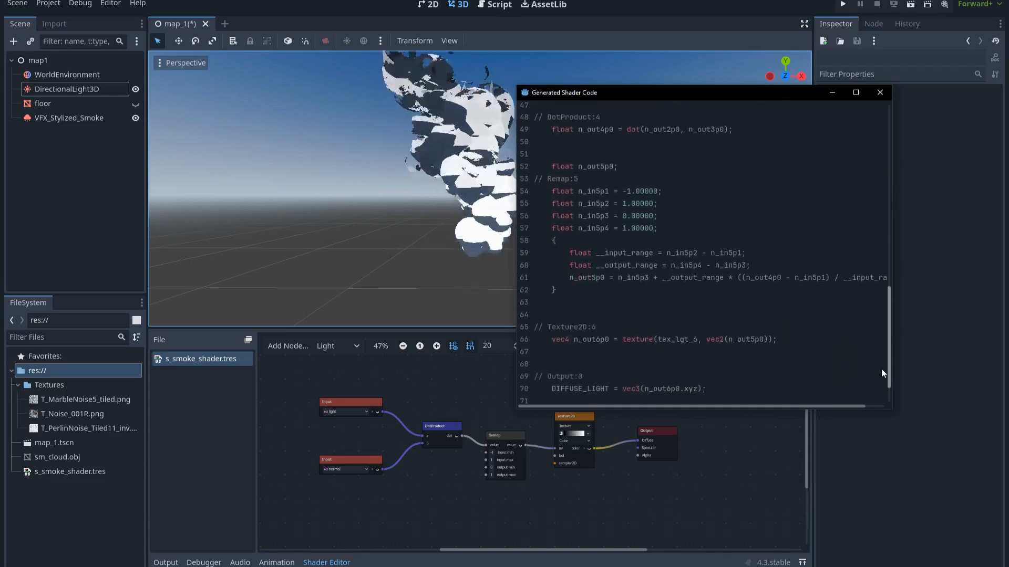
scroll(878, 374, "up", 15)
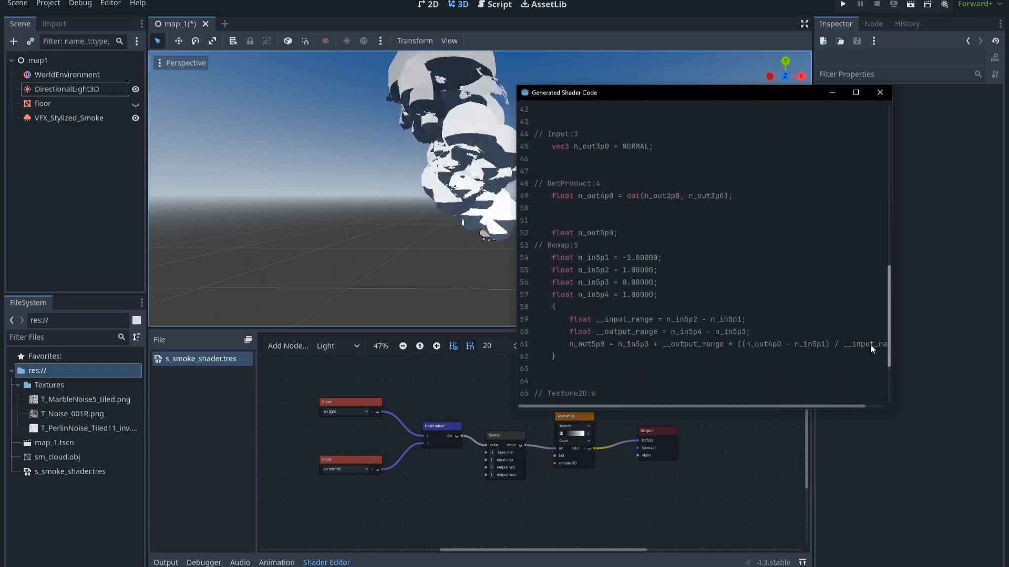
scroll(859, 188, "up", 1)
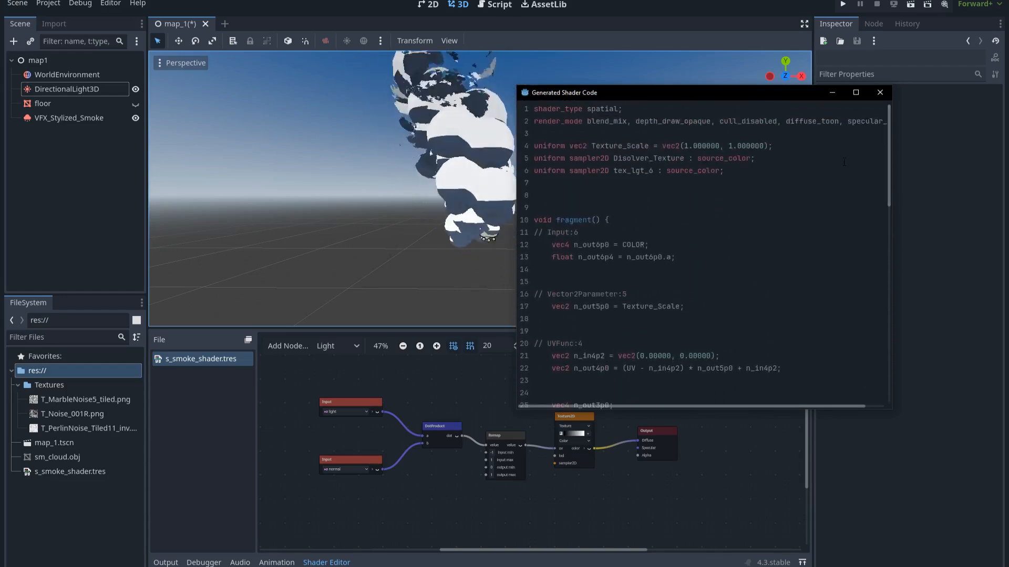
- Copy the entire generated shader code and close its window
left_click_drag(535, 109, 626, 307)
key("ctrl+a")
right_click(642, 235)
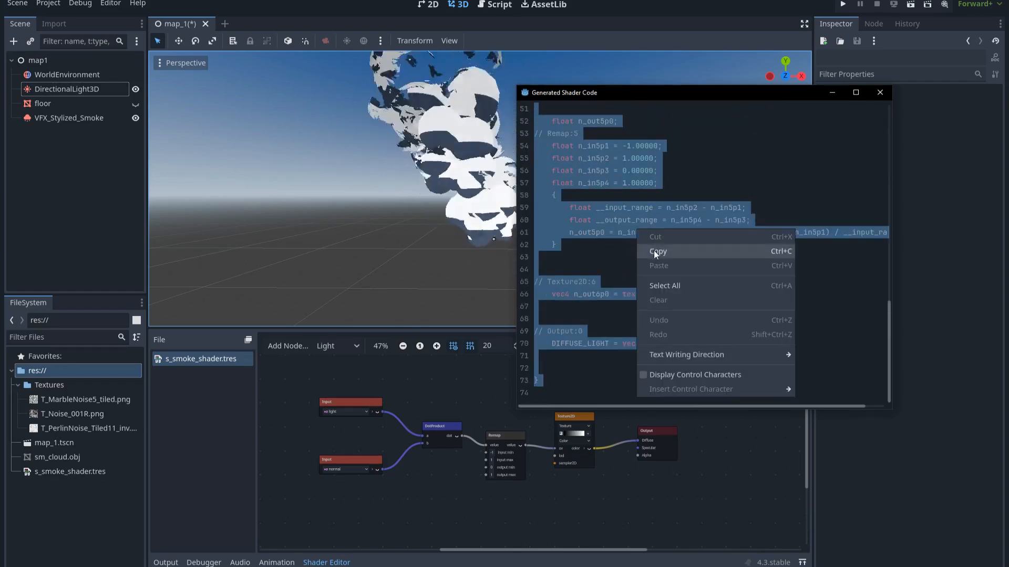
left_click(654, 250)
left_click(408, 399)
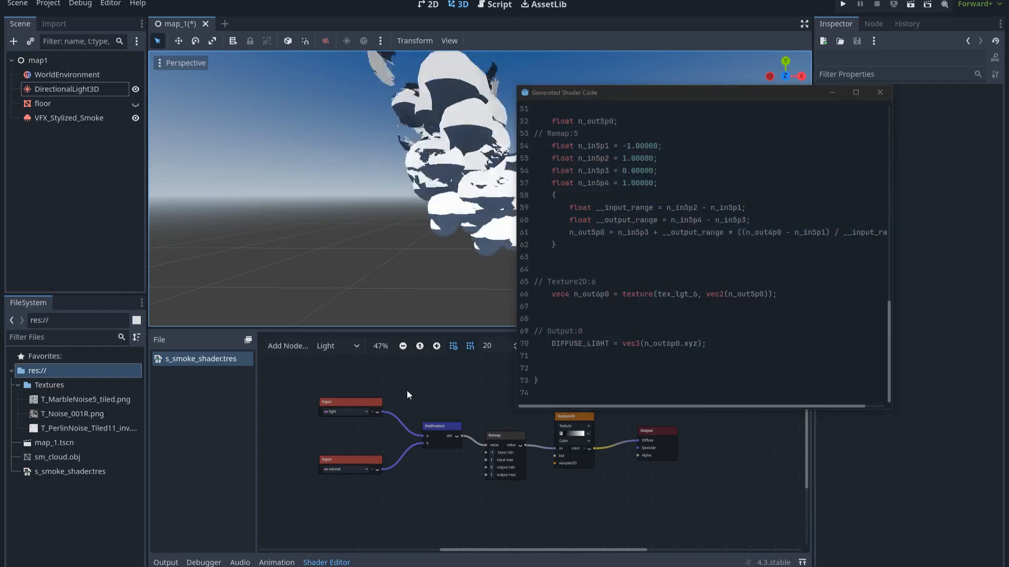
left_click(880, 93)
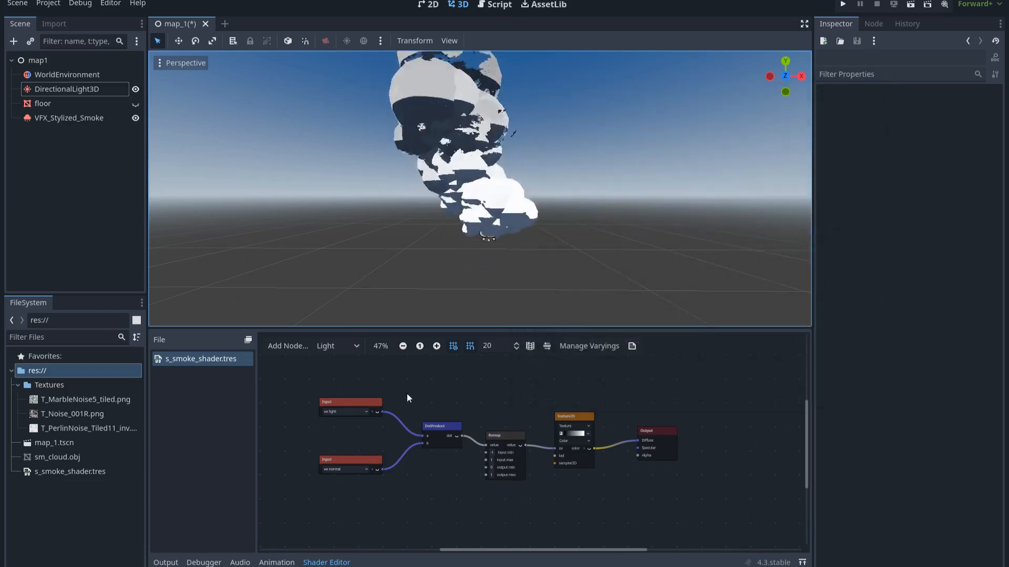
- Create a new spatial Shader resource in the project root named s_smoke_cellshaded.gdshader
right_click(89, 496)
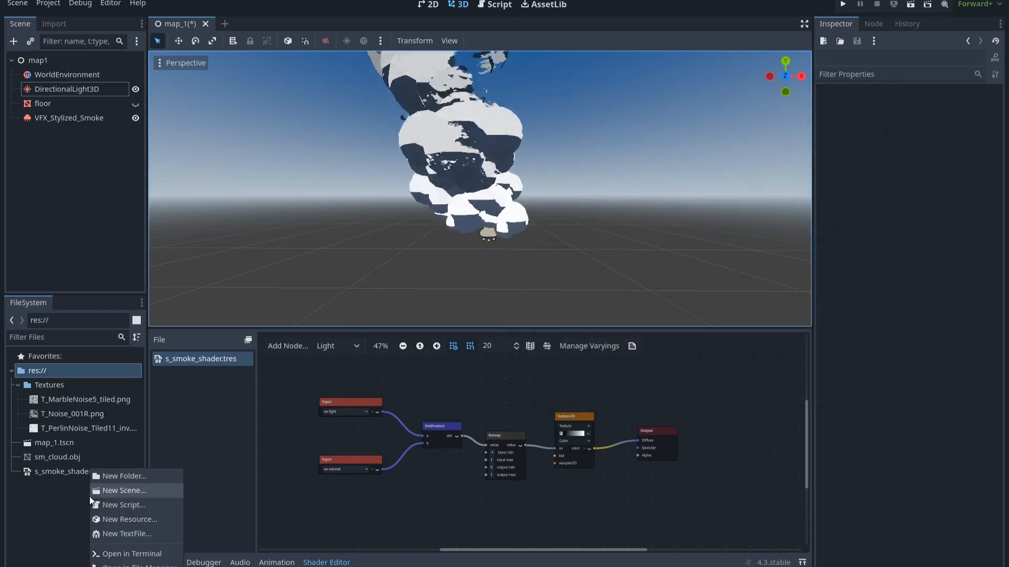
left_click(144, 520)
type("shader")
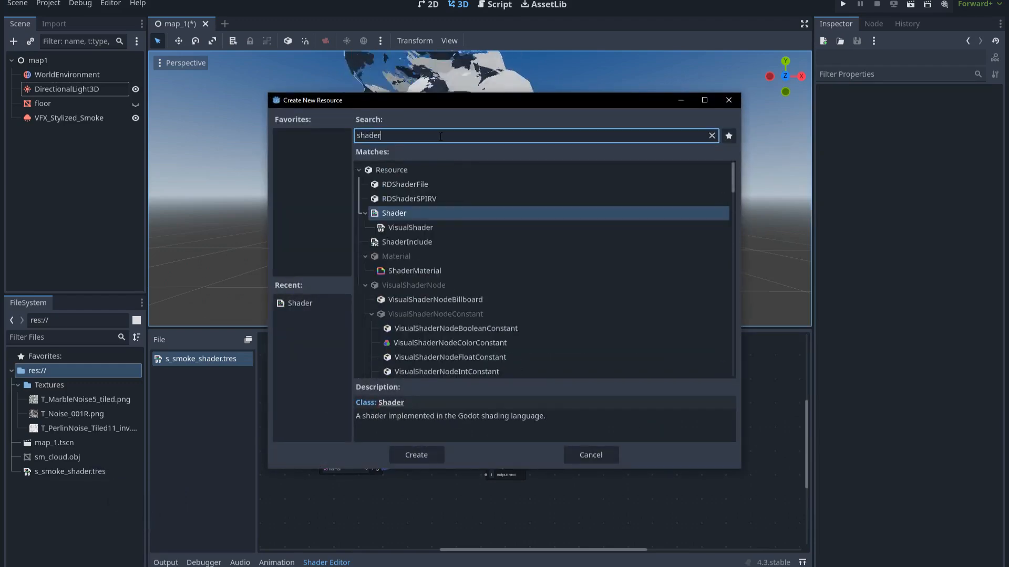
double_click(415, 216)
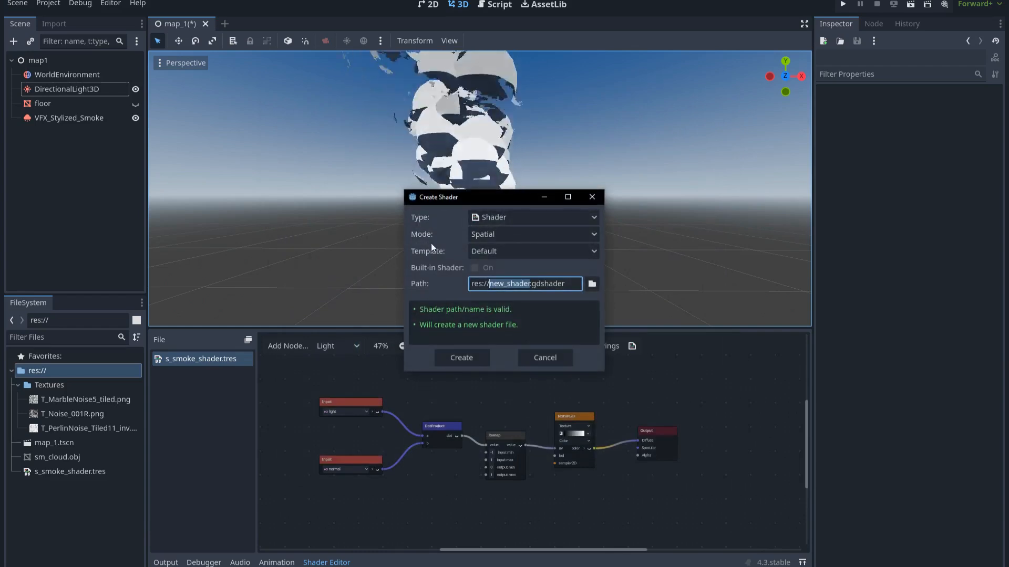
type("s_")
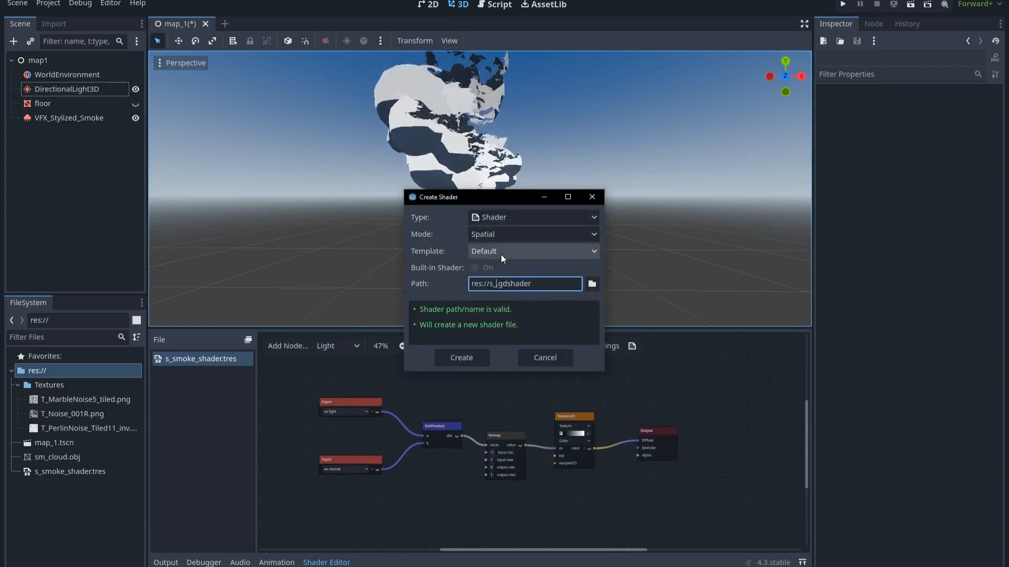
type("smoke_cells")
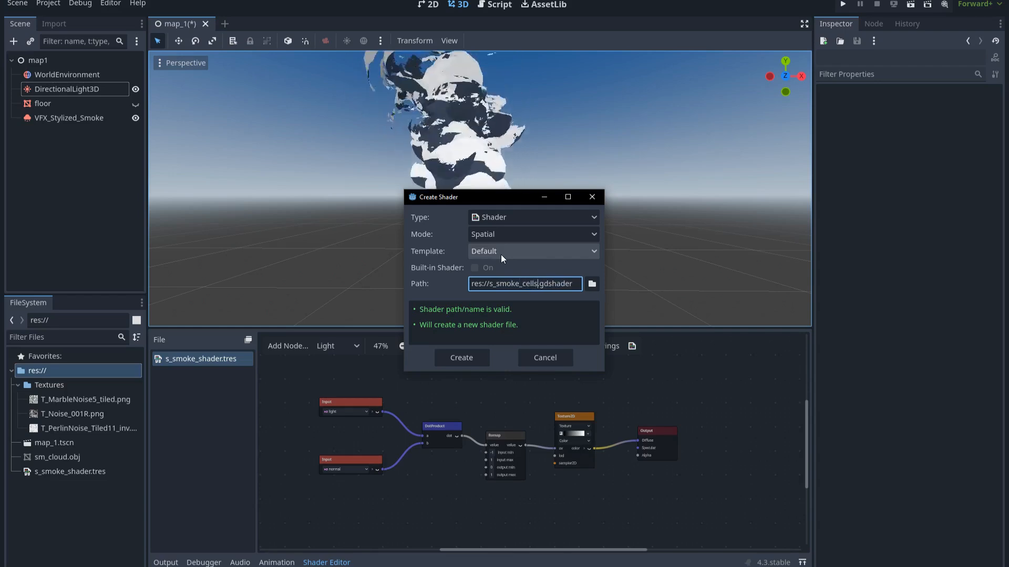
type("haded")
left_click(469, 358)
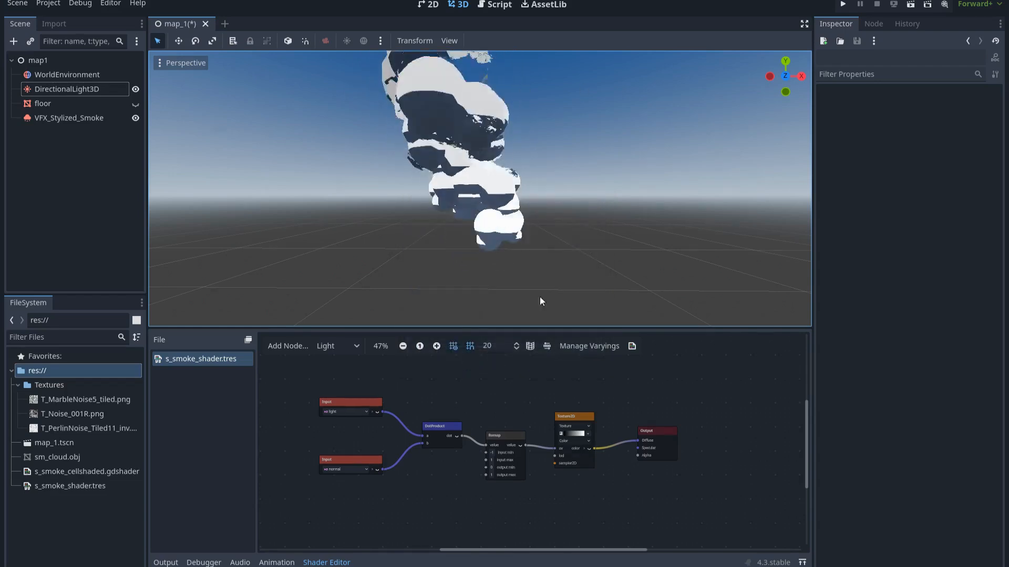
- Open s_smoke_cellshaded.gdshader, replace its template code with the copied generated code, save, and look over the light function
left_click(99, 473)
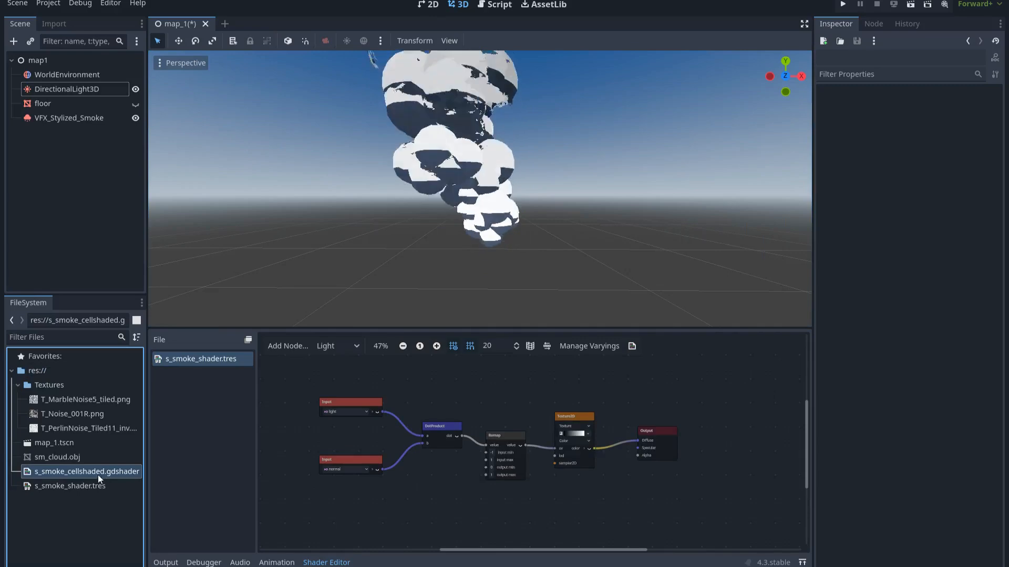
double_click(103, 472)
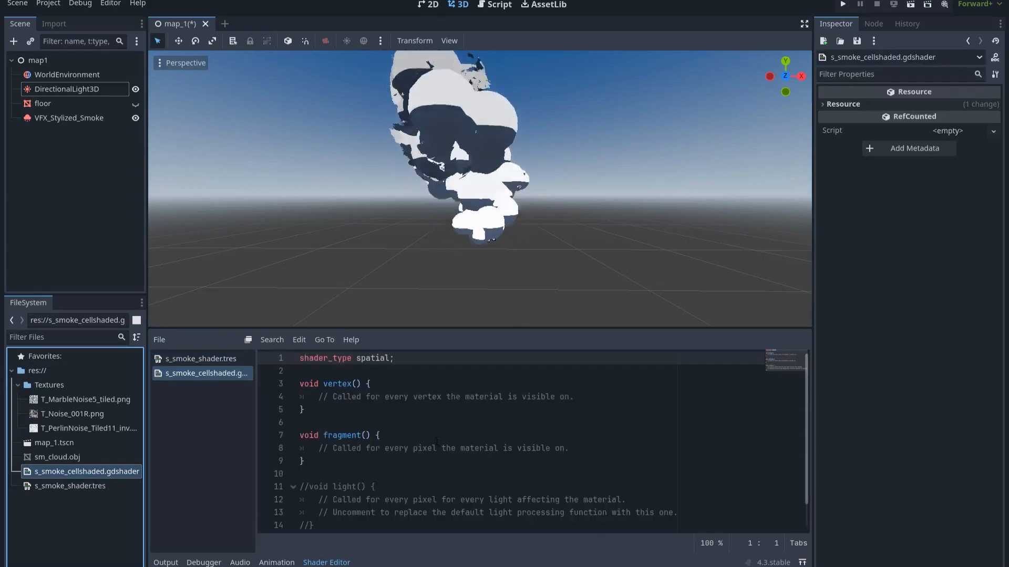
left_click_drag(300, 371, 310, 474)
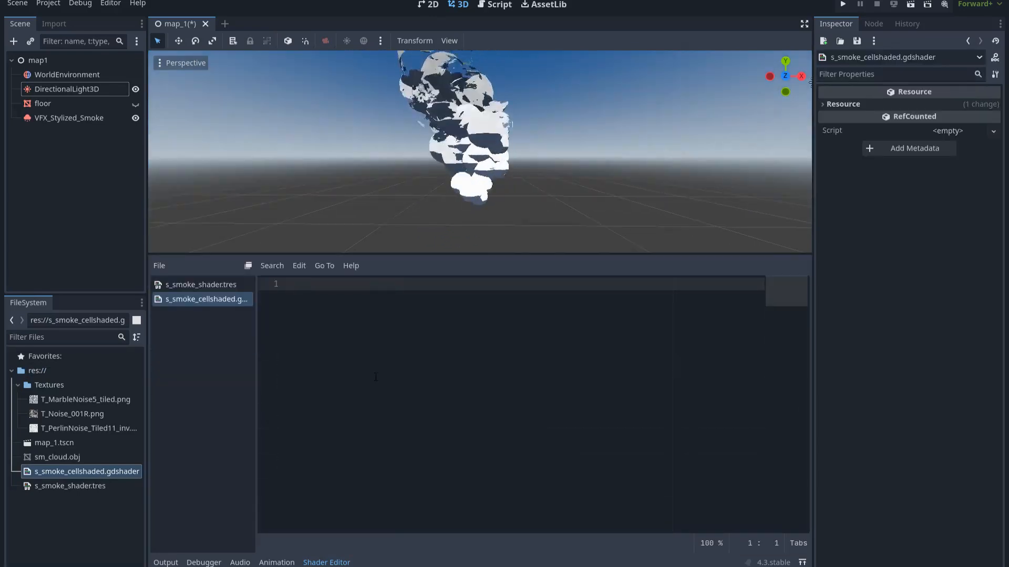
key("ctrl+v")
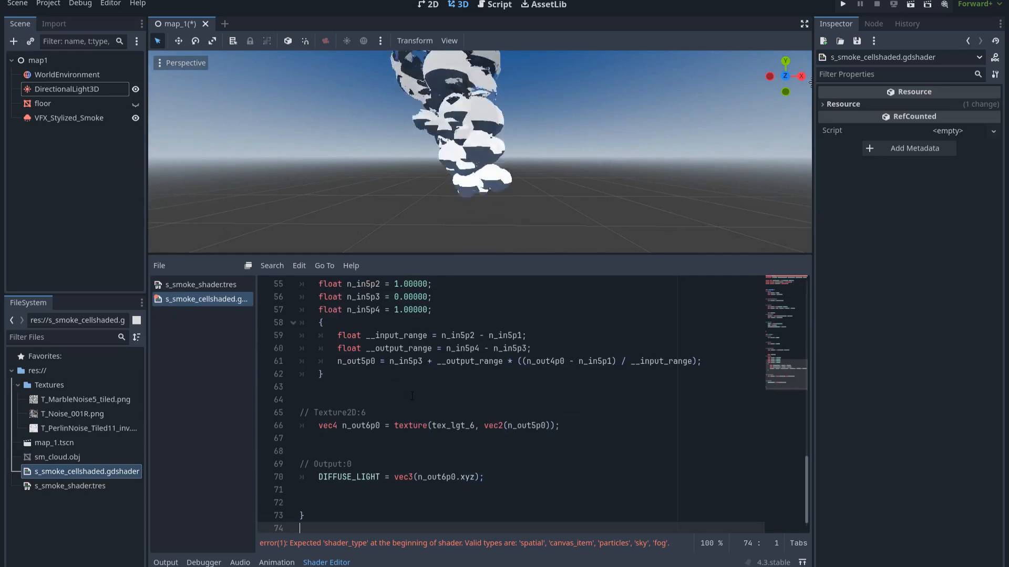
key("ctrl+s")
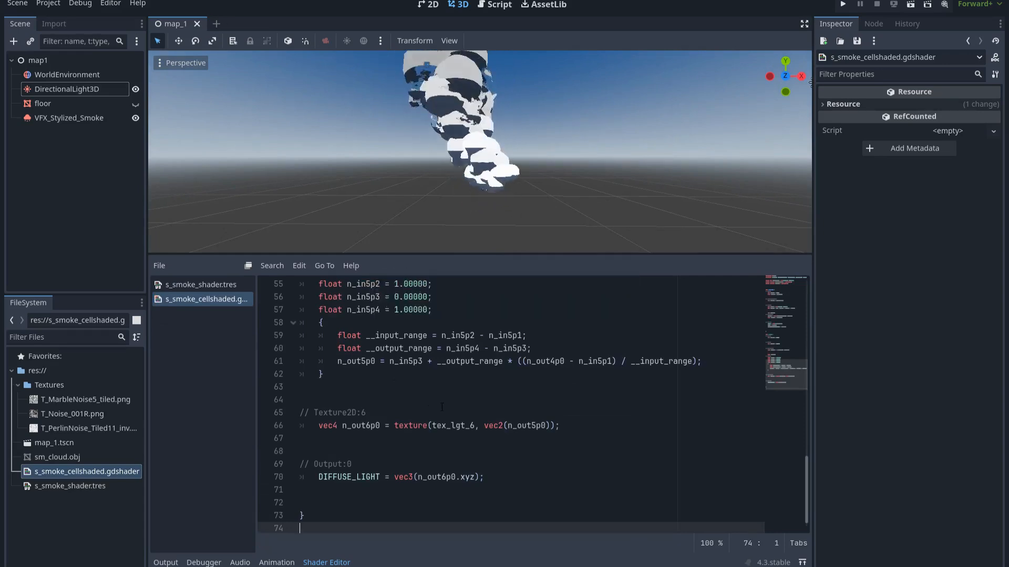
scroll(402, 371, "up", 5)
left_click_drag(395, 348, 428, 400)
left_click(441, 426)
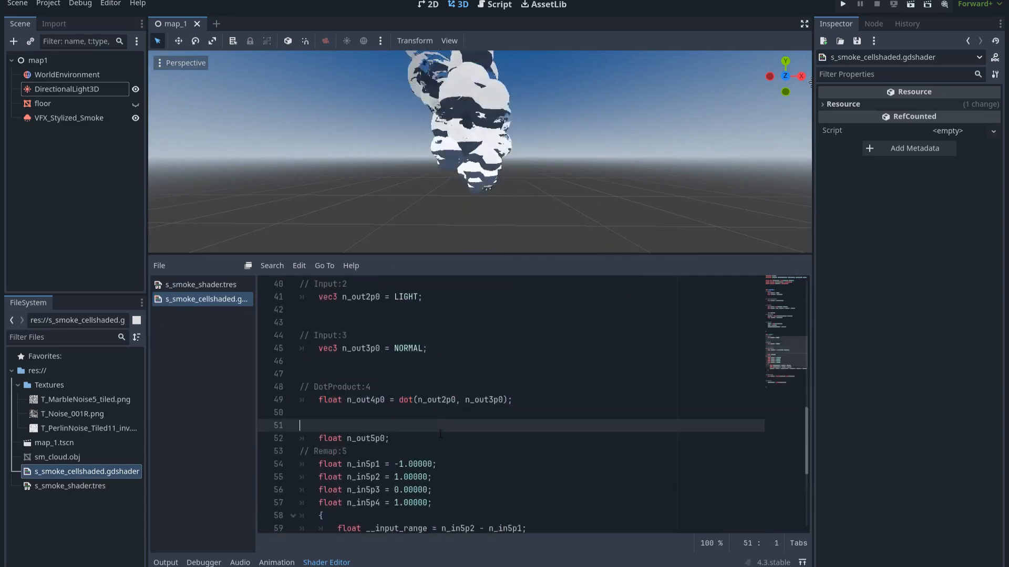
- Replace the shader in VFX_Stylized_Smoke's material override with s_smoke_cellshaded.gdshader and assign a gradient texture to its Tex Lgt 6 parameter
left_click_drag(430, 254, 430, 374)
left_click(89, 119)
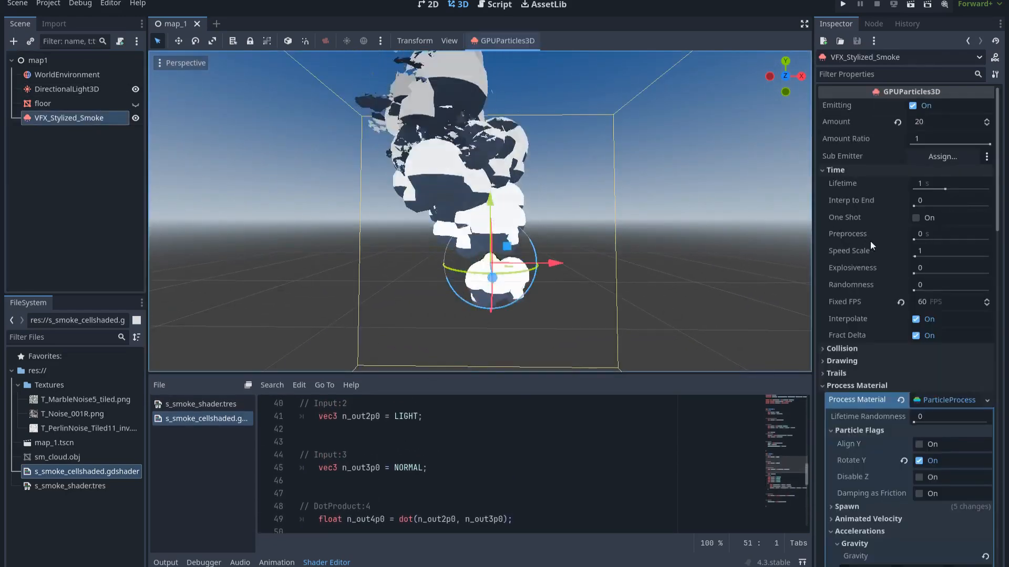
scroll(897, 240, "down", 15)
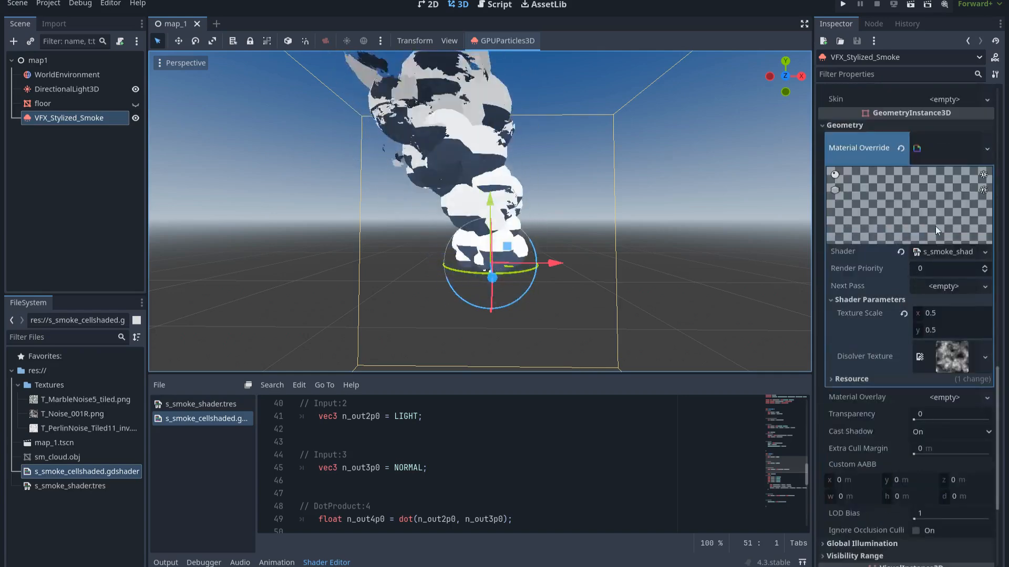
left_click(901, 252)
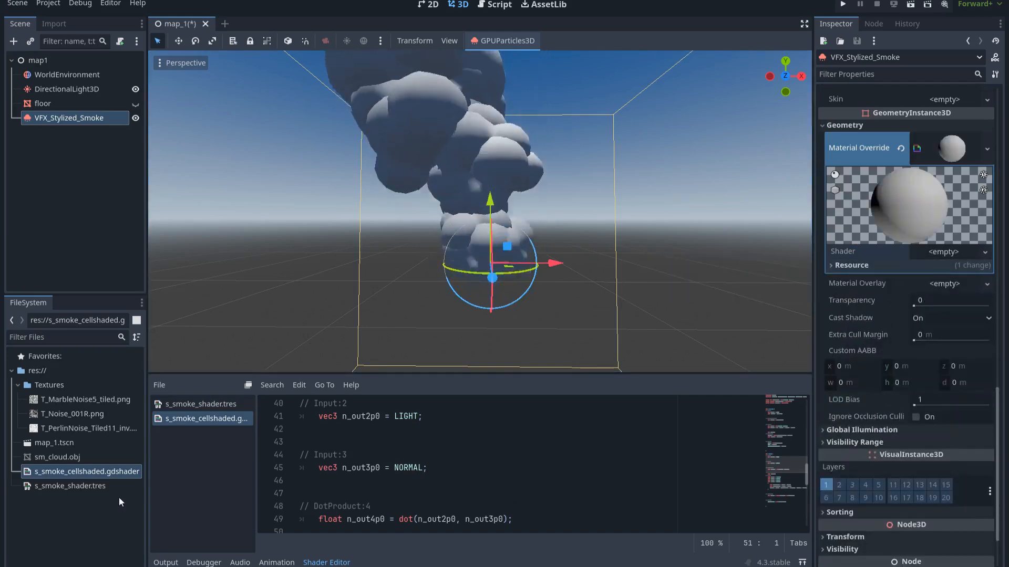
left_click_drag(87, 472, 165, 563)
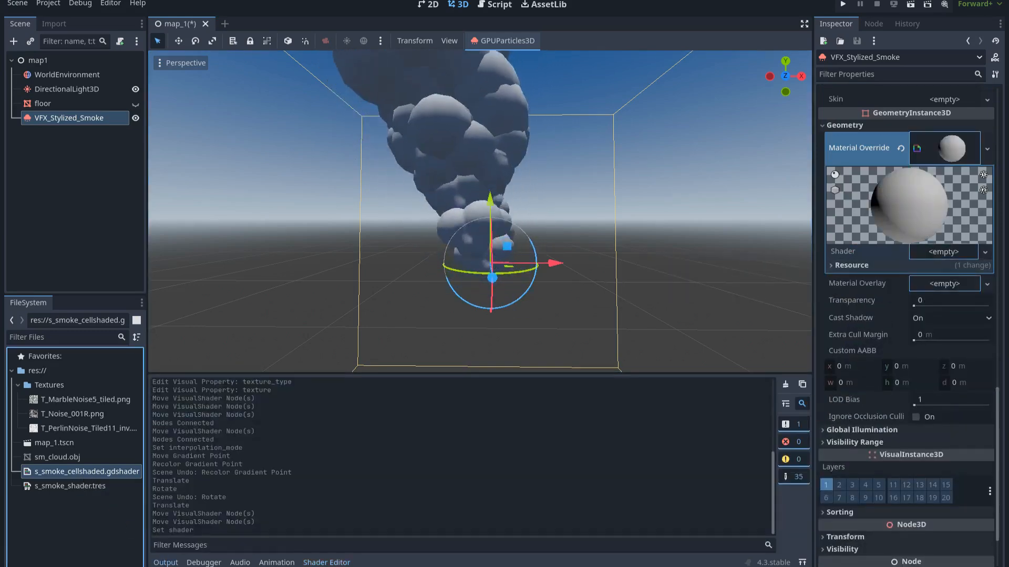
left_click_drag(939, 257, 939, 255)
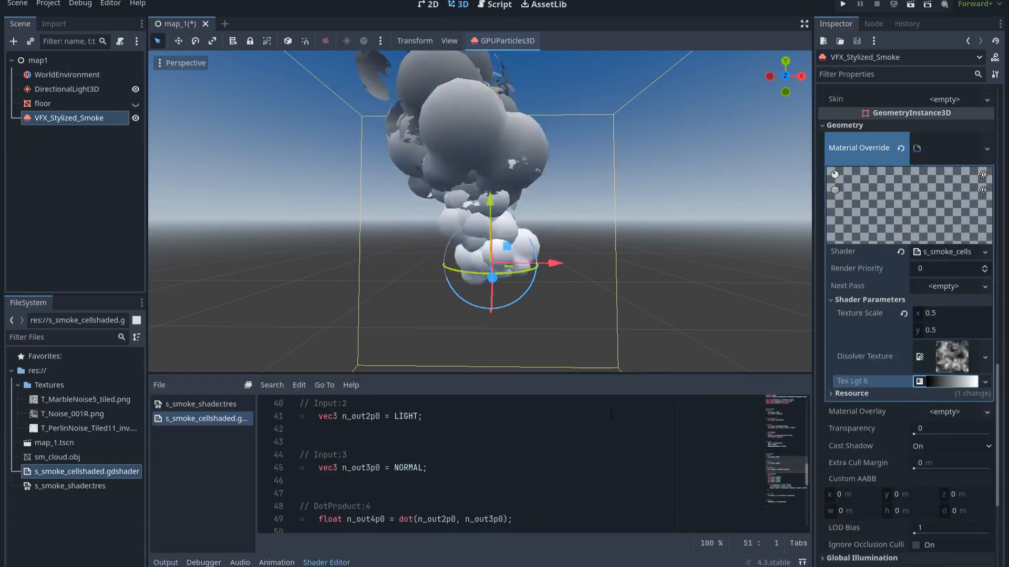
left_click_drag(612, 373, 604, 245)
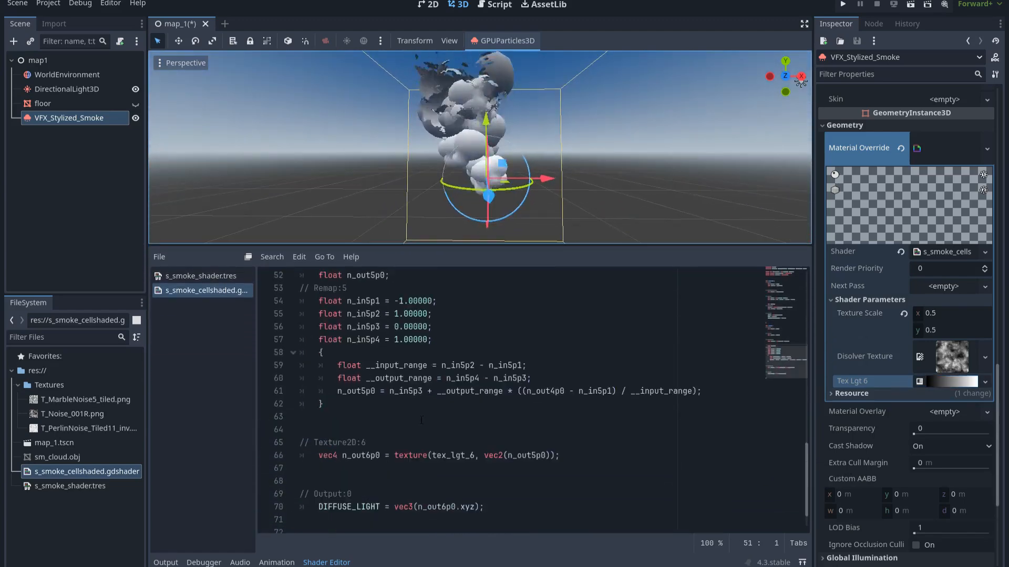
- Examine the LIGHT, NORMAL and dot product lines in the light() function of s_smoke_cellshaded.gdshader
scroll(357, 379, "up", 3)
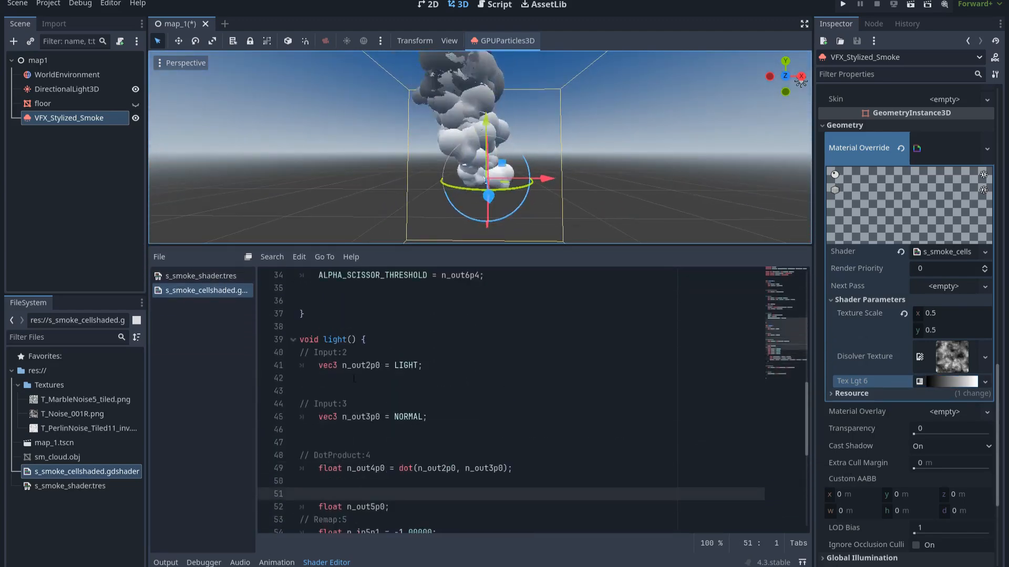
left_click_drag(319, 365, 430, 418)
left_click(434, 430)
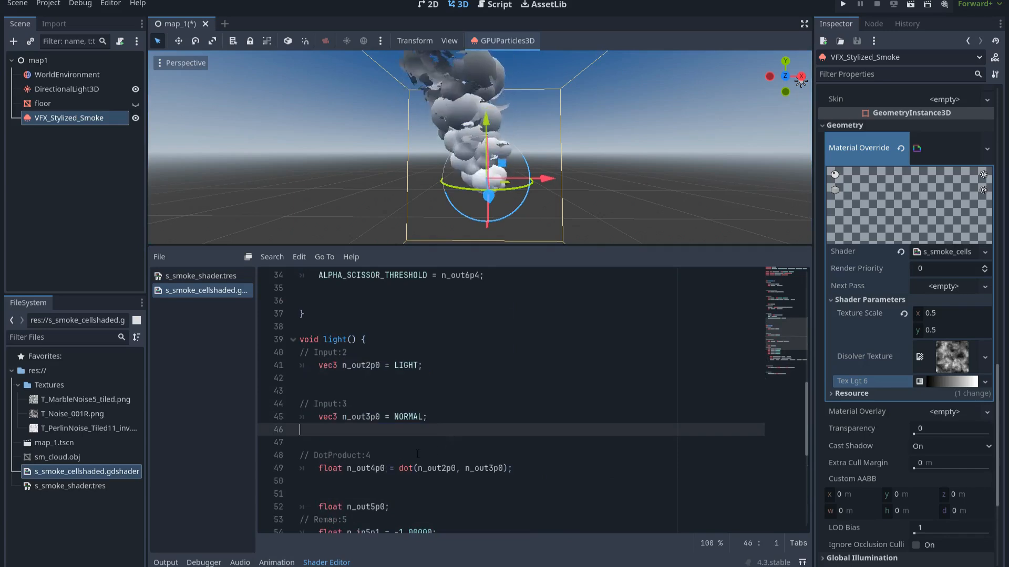
left_click_drag(312, 444, 514, 468)
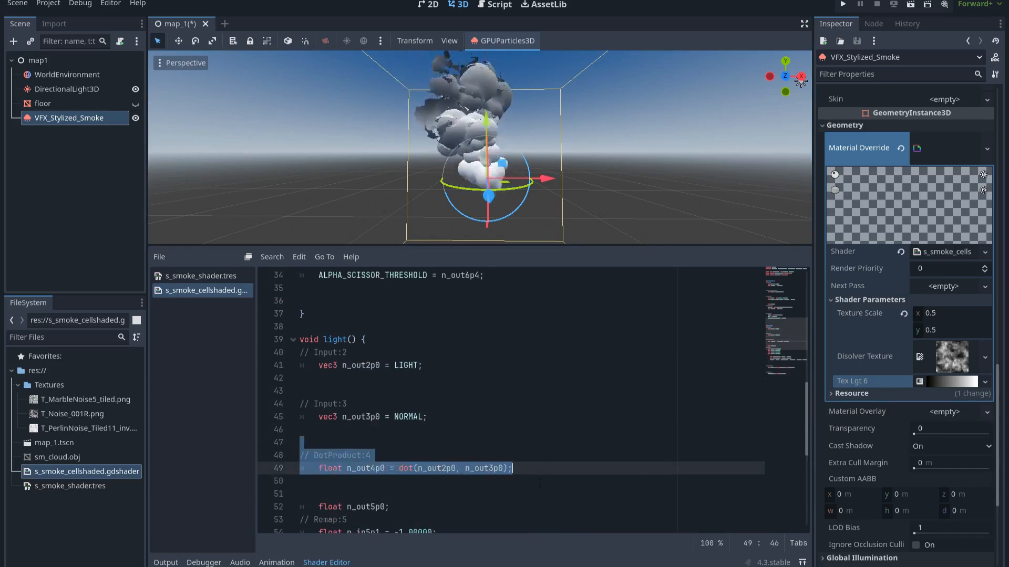
left_click(473, 479)
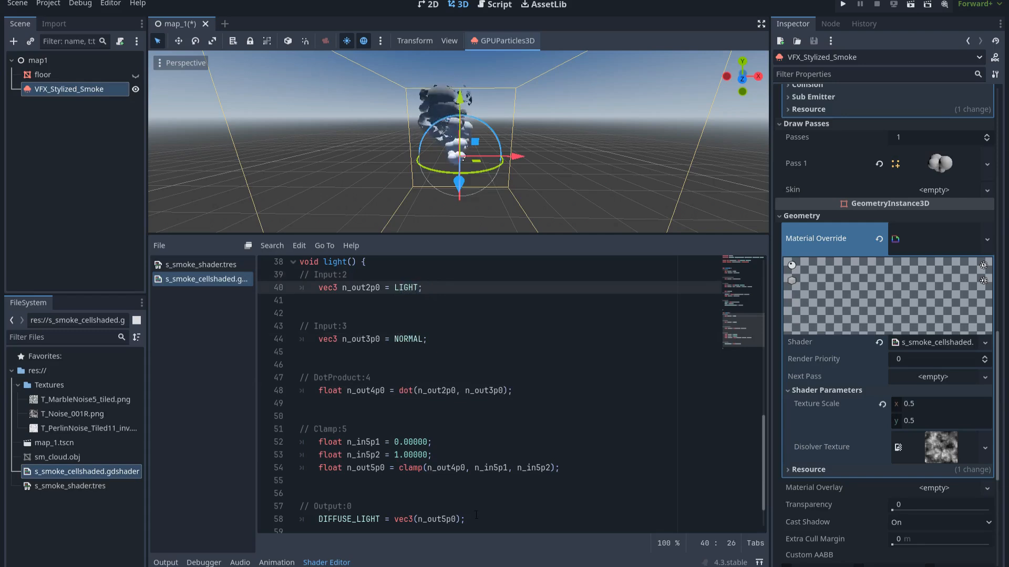
- Replace the body of light() with the six code lines copied from the "COPY THIS INSIDE LIGHT()" section of Untitled-1 in VS Code
left_click_drag(483, 519, 287, 283)
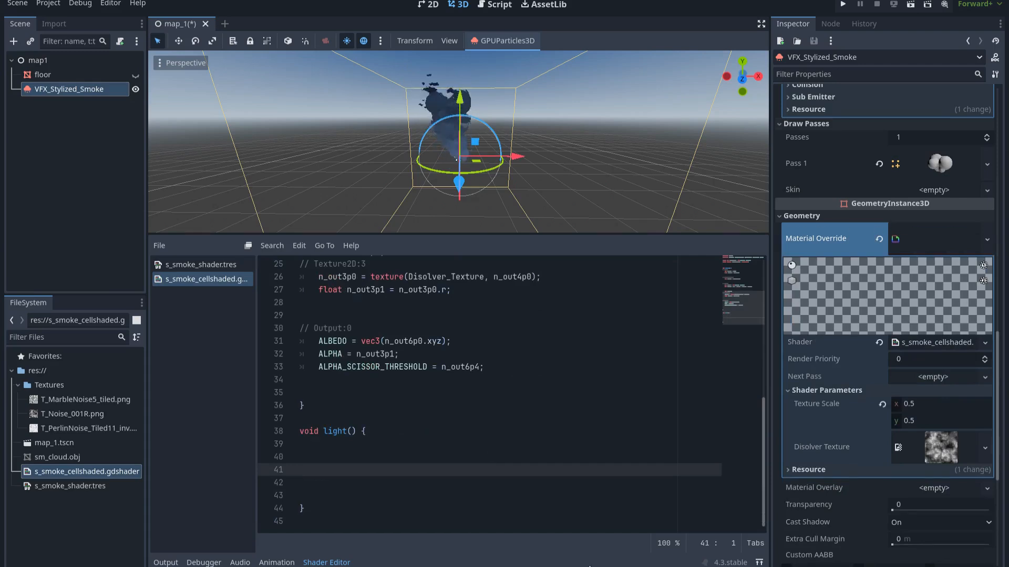
left_click_drag(570, 566, 537, 161)
left_click_drag(892, 406, 494, 347)
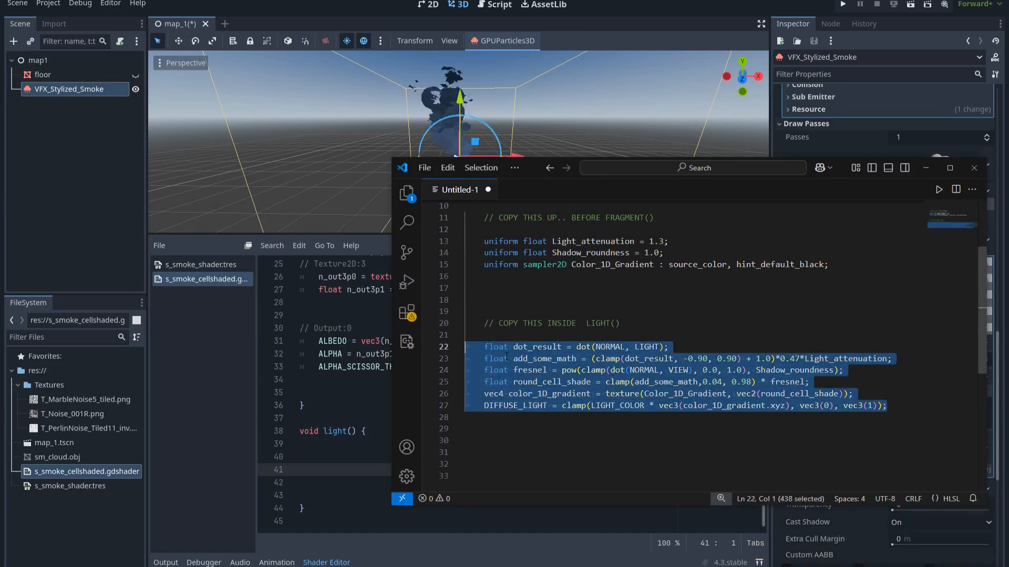
left_click(344, 456)
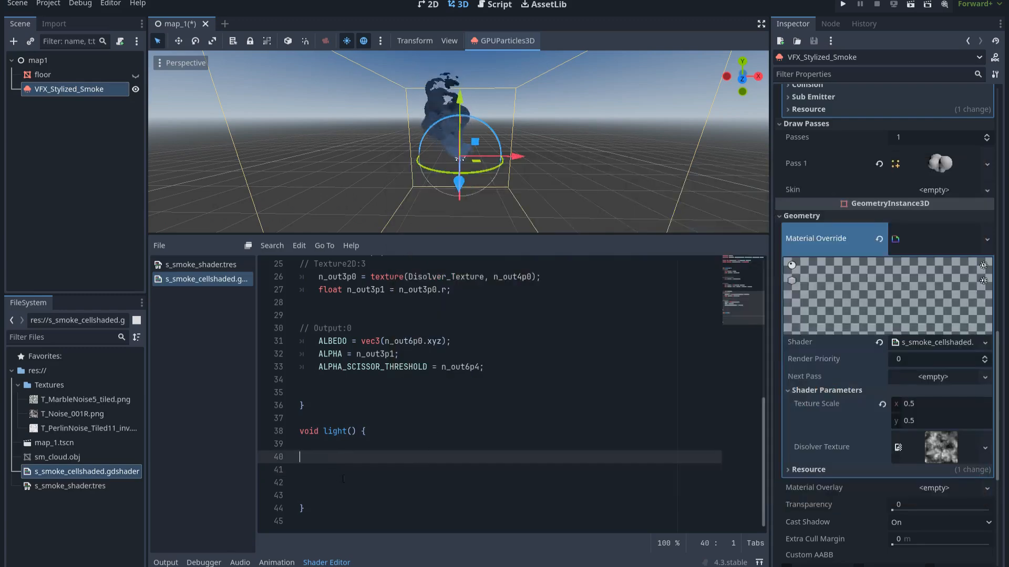
key("alt+Tab")
left_click_drag(893, 406, 465, 346)
key("ctrl+c")
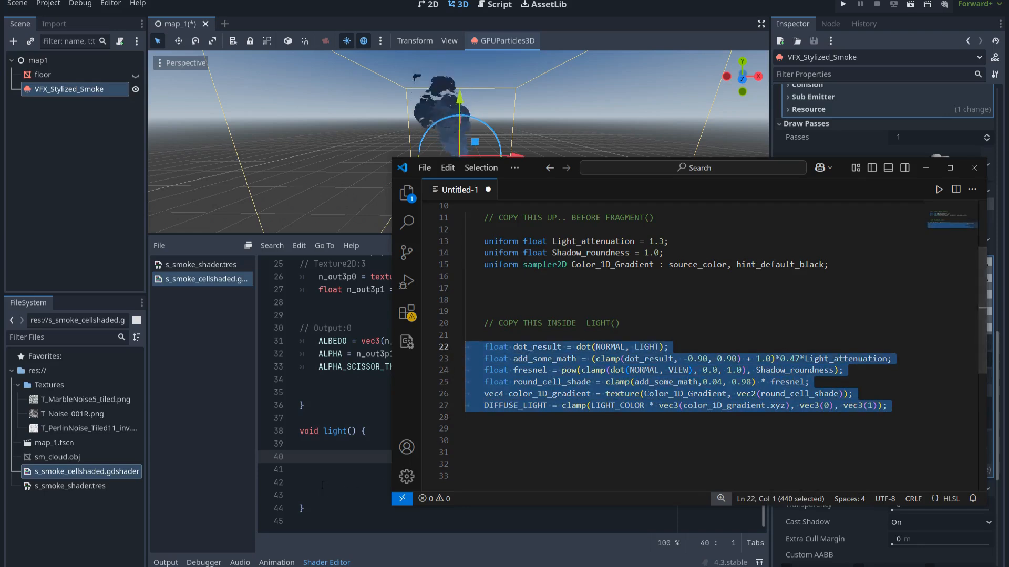
left_click(311, 456)
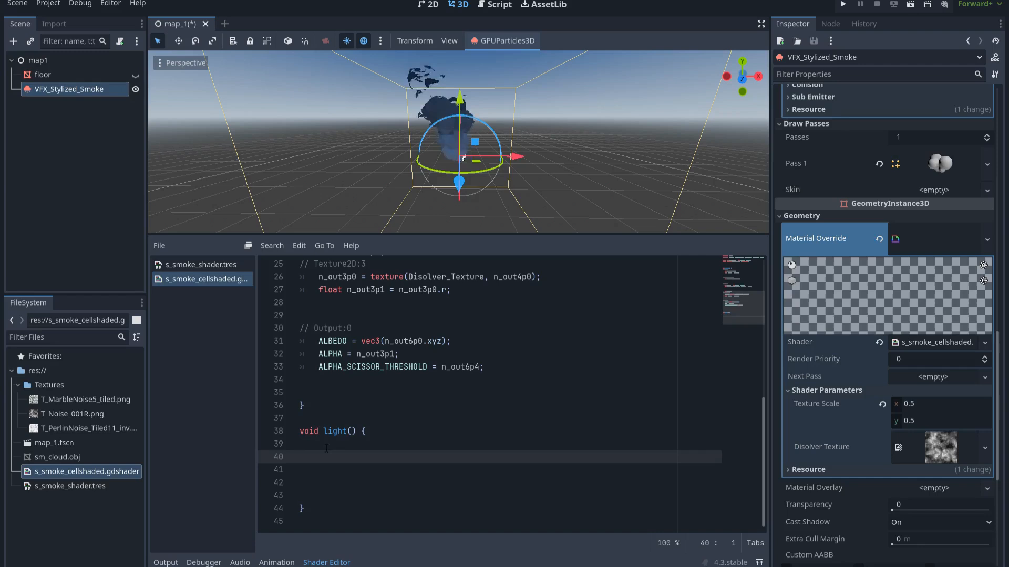
key("ctrl+v")
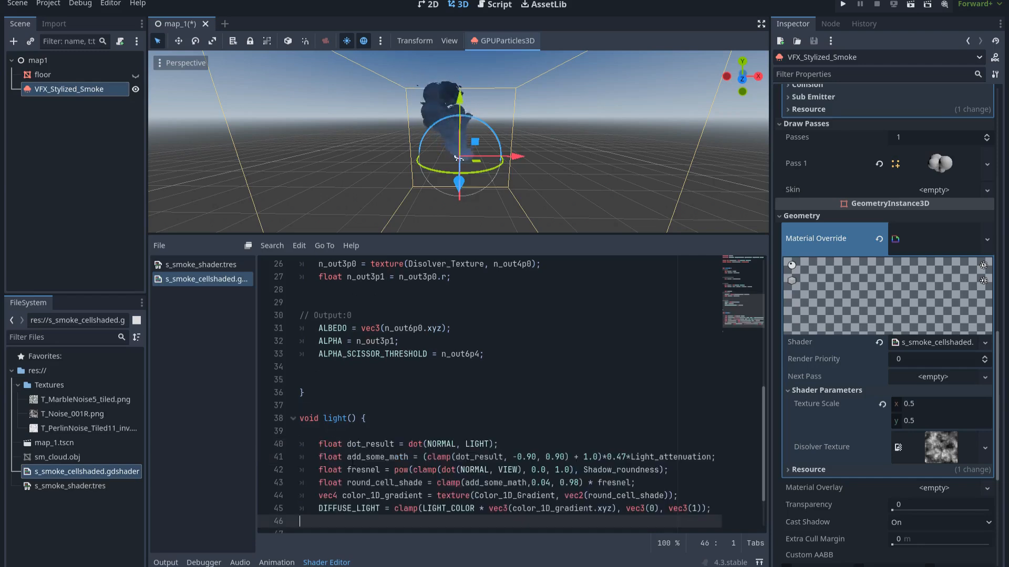
left_click(405, 457)
key("Up")
key("Up")
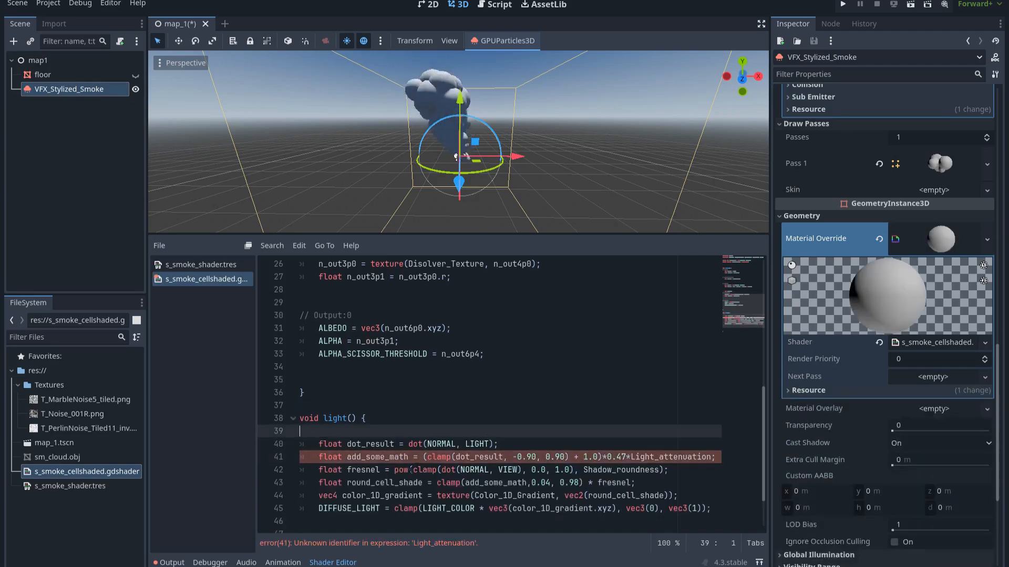
- Copy the Light_attenuation, Shadow_roundness and Color_1D_Gradient uniforms from VS Code into the shader above fragment() and remove their indentation
key("alt+Tab")
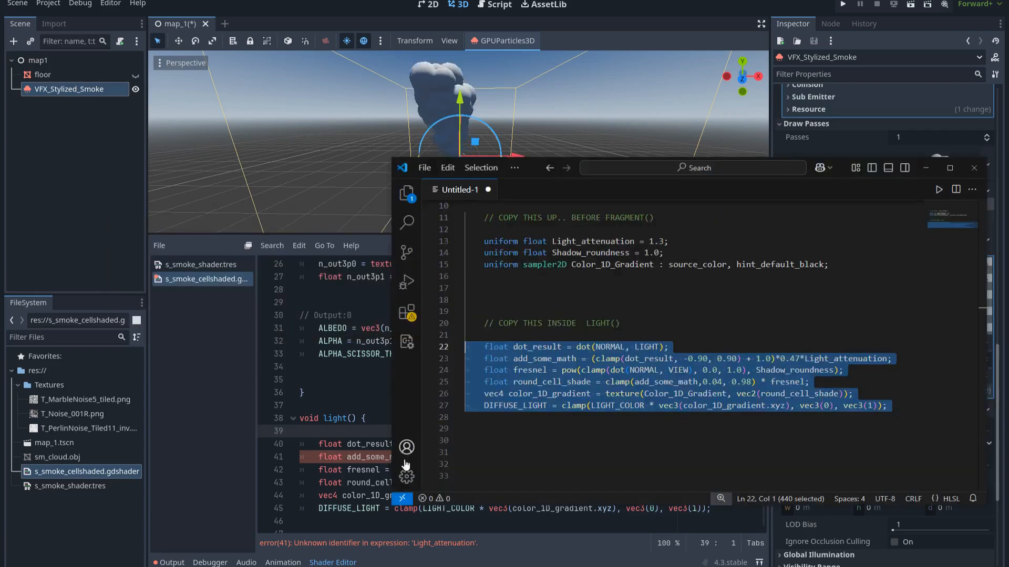
left_click(465, 440)
scroll(559, 313, "up", 1)
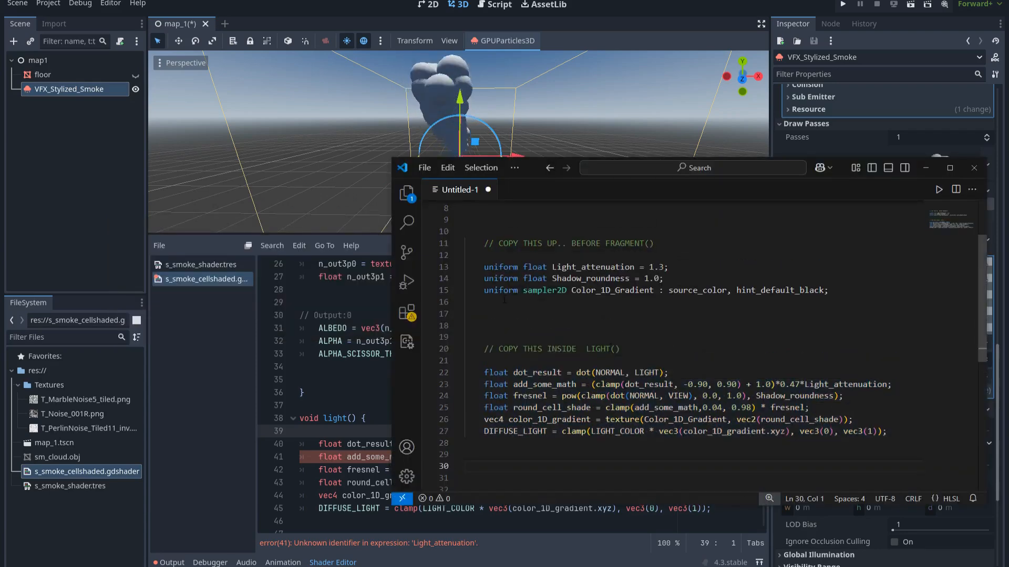
left_click_drag(489, 298, 455, 268)
key("ctrl+c")
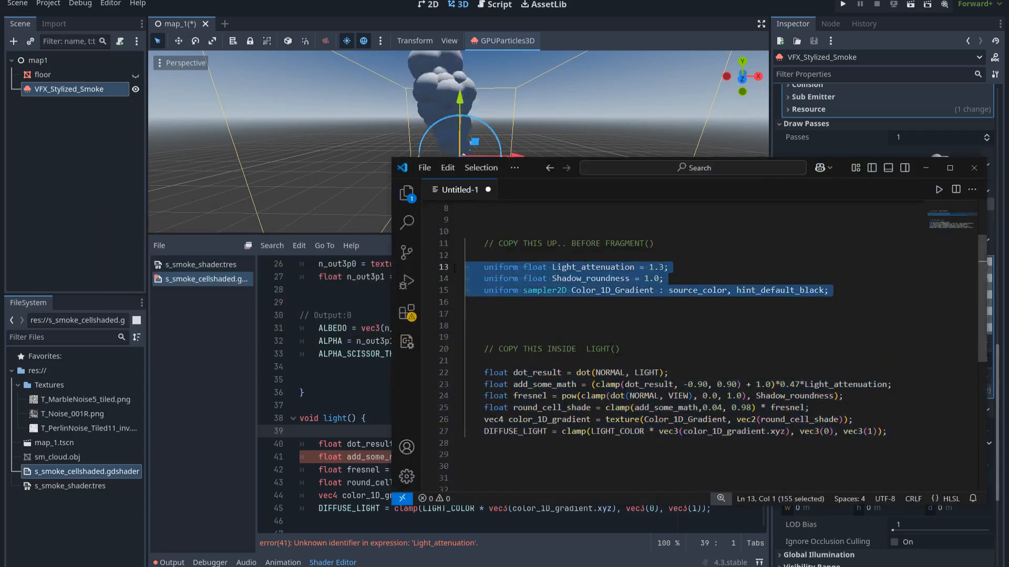
left_click(570, 309)
left_click_drag(571, 309, 455, 268)
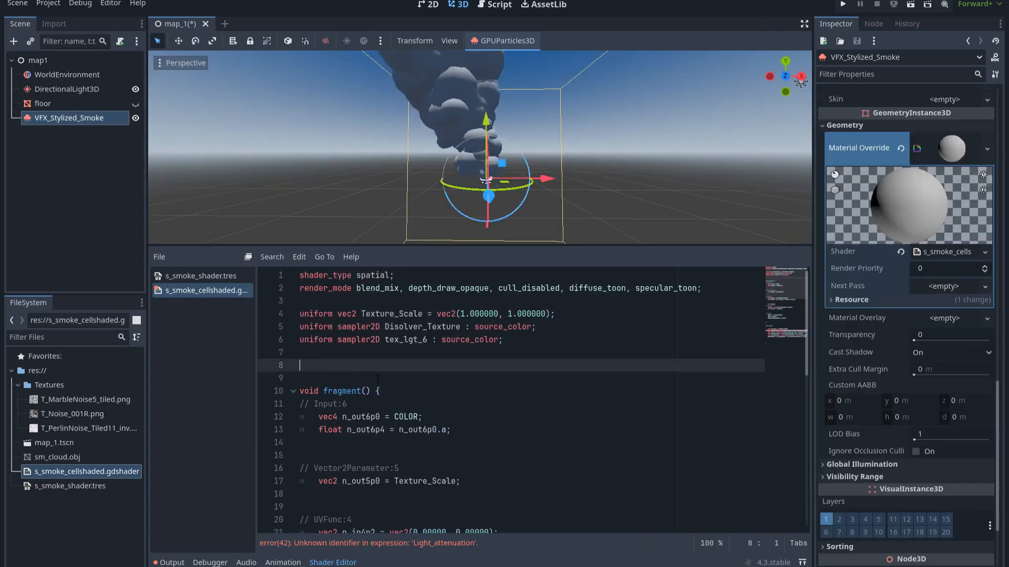
key("ctrl+v")
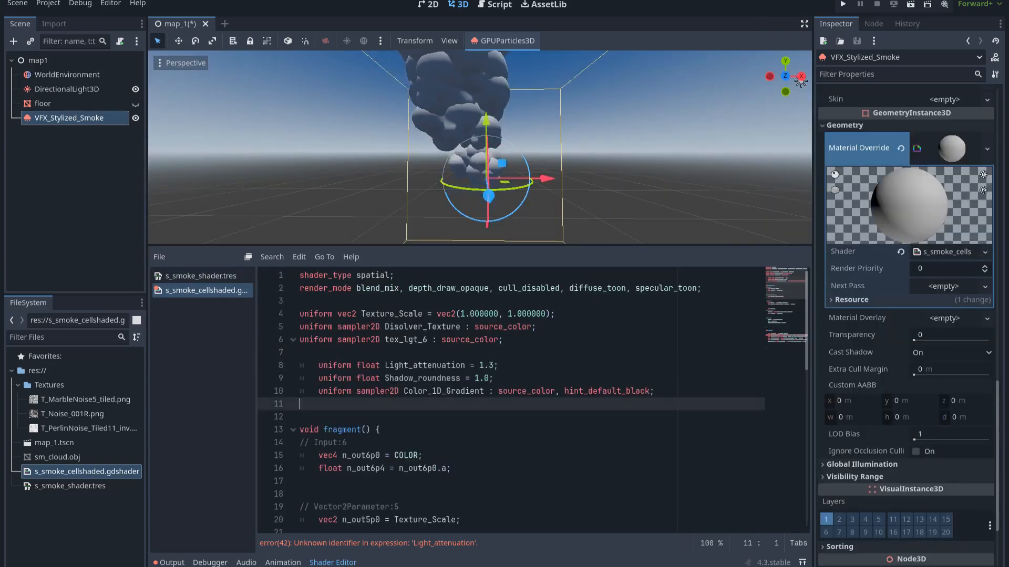
left_click_drag(327, 402, 268, 370)
key("shift+Tab")
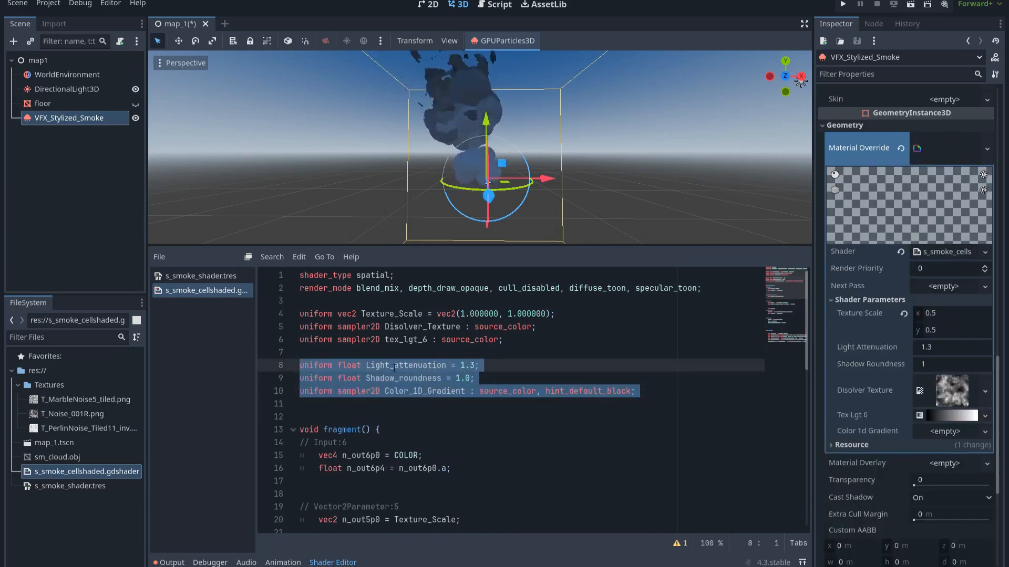
left_click(455, 367)
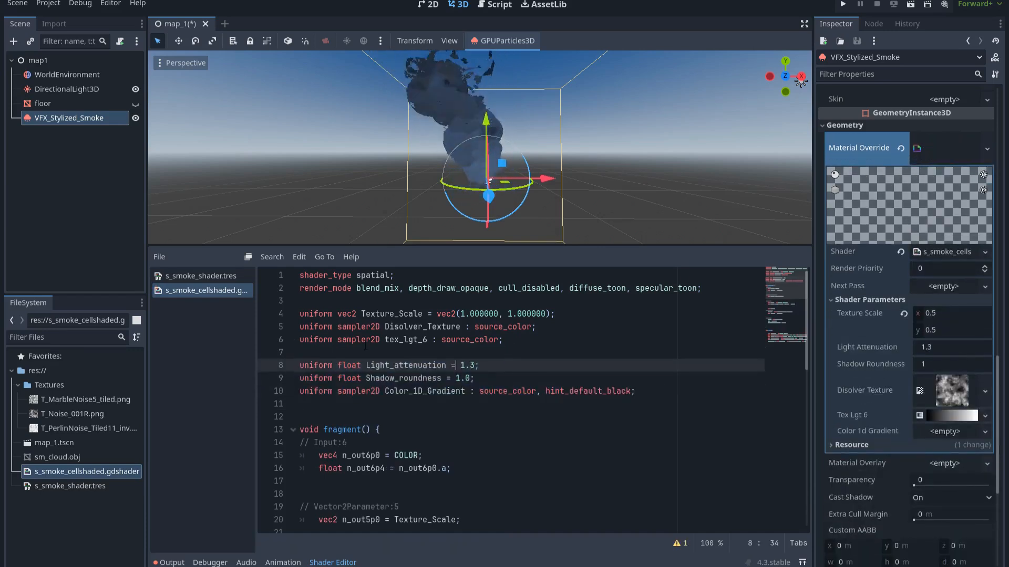
- Delete the unused tex_lgt_6 uniform together with its empty line and save the shader
left_click_drag(300, 339, 519, 344)
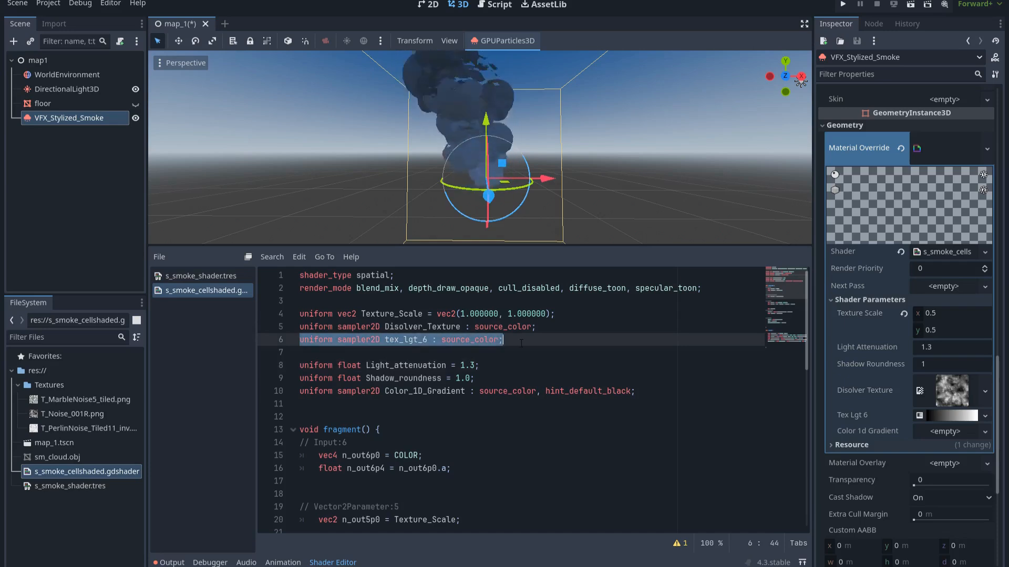
key("BackSpace")
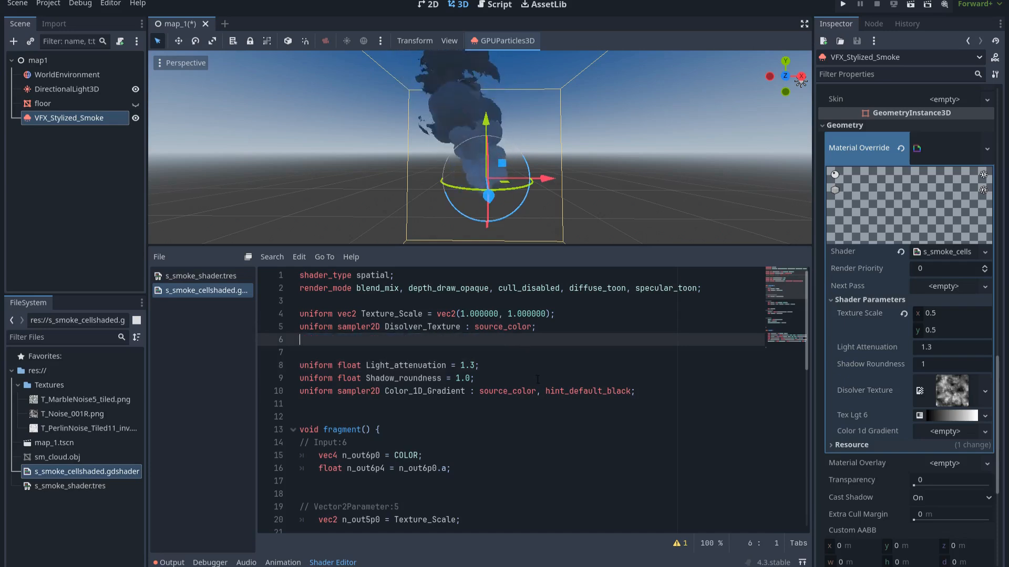
key("BackSpace")
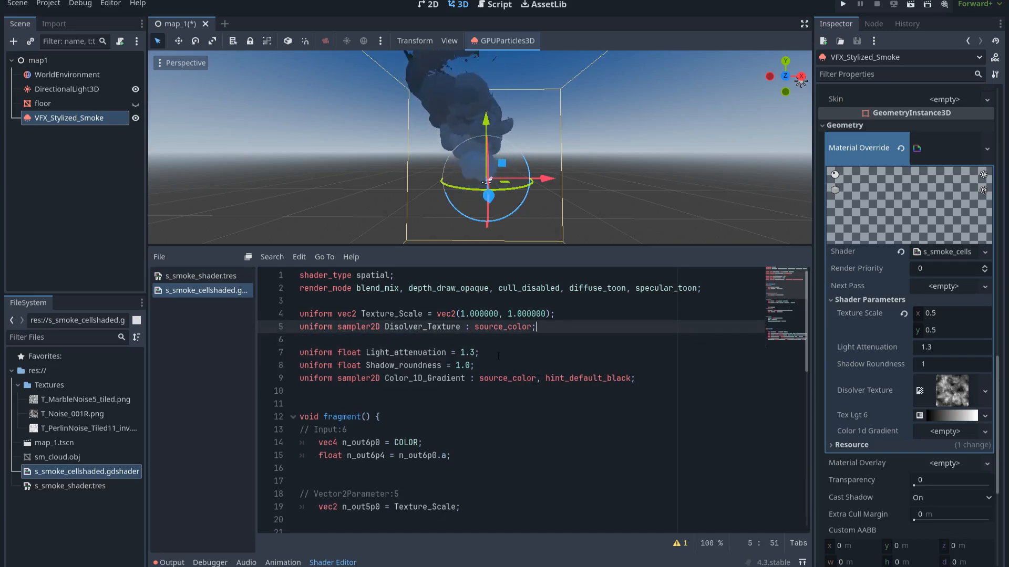
key("ctrl+s")
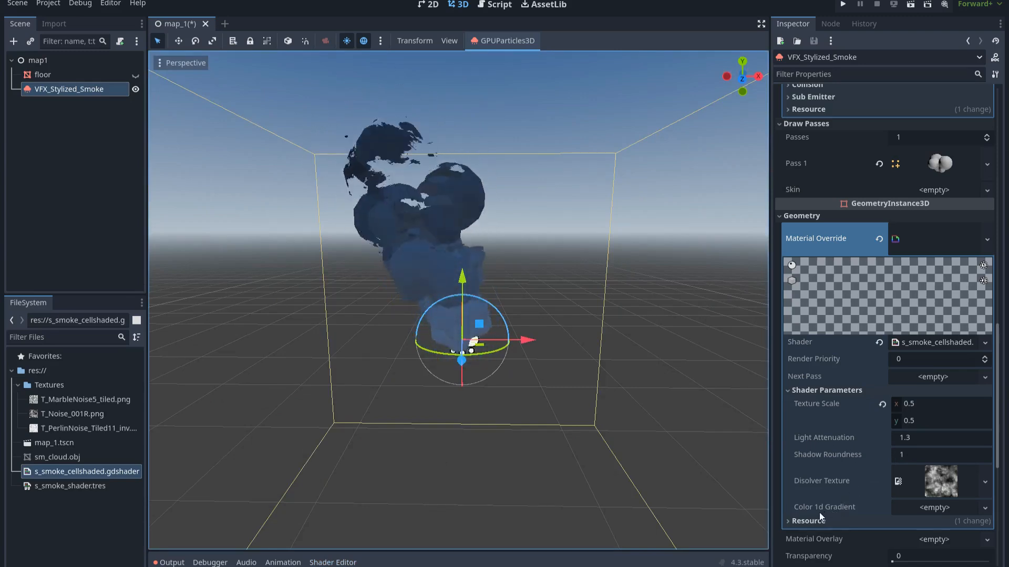
- Assign a new GradientTexture1D to the Color 1d Gradient shader parameter and expand its gradient for editing
left_click(937, 509)
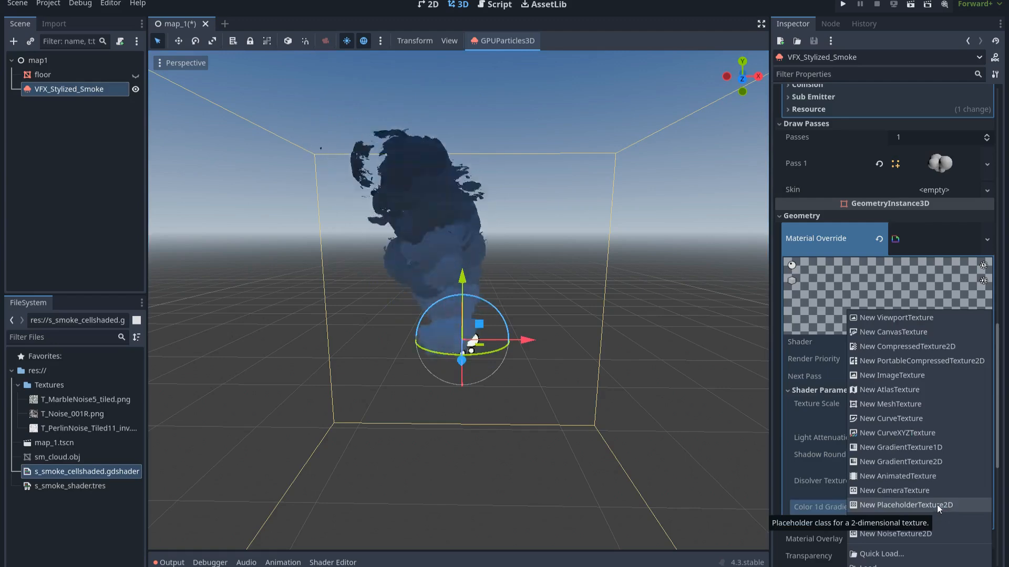
left_click(923, 450)
left_click(933, 506)
scroll(912, 481, "down", 3)
left_click(928, 403)
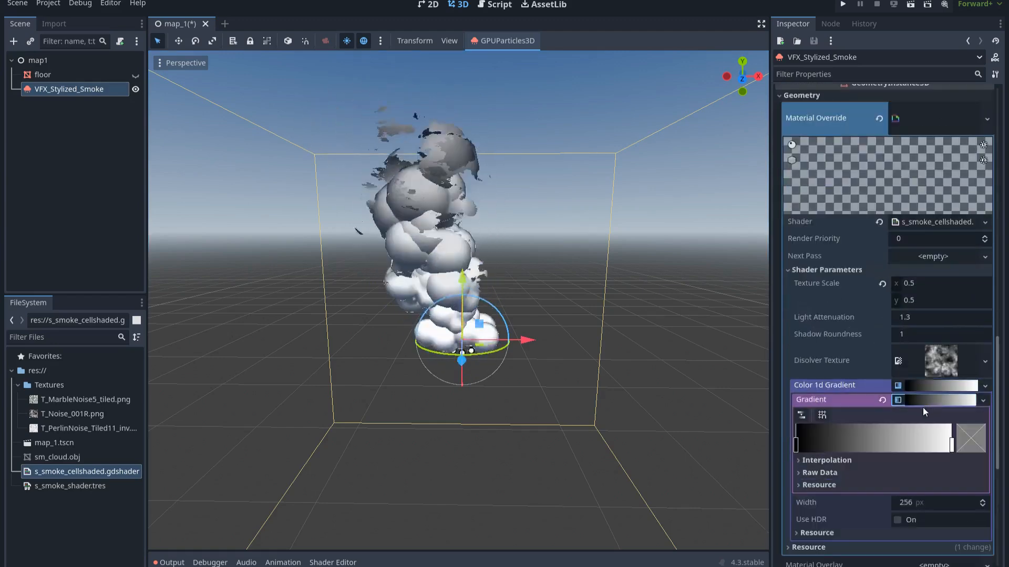
- Set the gradient's interpolation mode to Constant, with the black stop at the start and the white stop about a third along
left_click_drag(798, 443, 850, 444)
mouse_move(951, 445)
left_mouse_down()
mouse_move(899, 454)
mouse_move(952, 445)
left_mouse_up()
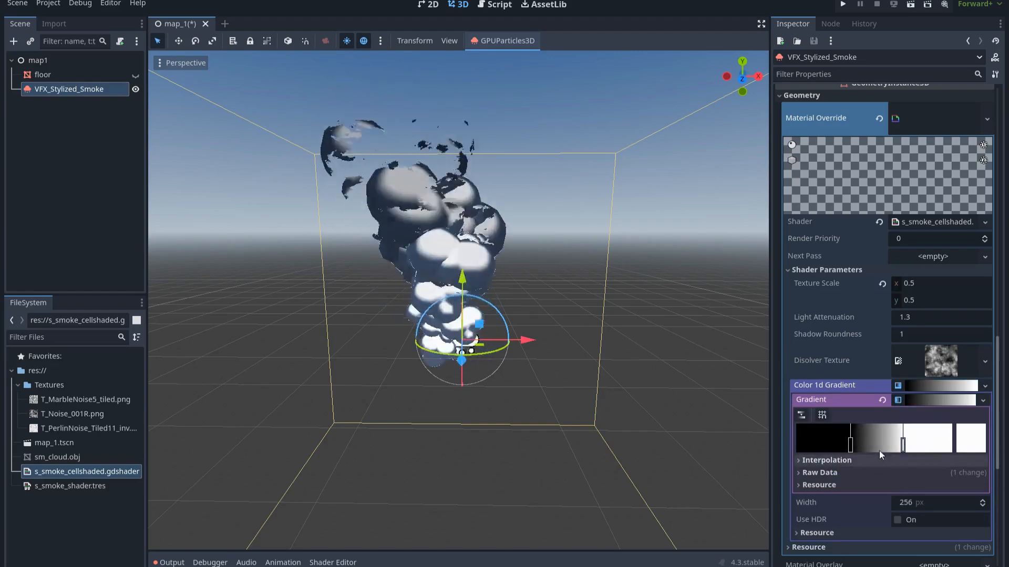
left_click(850, 462)
left_click(929, 475)
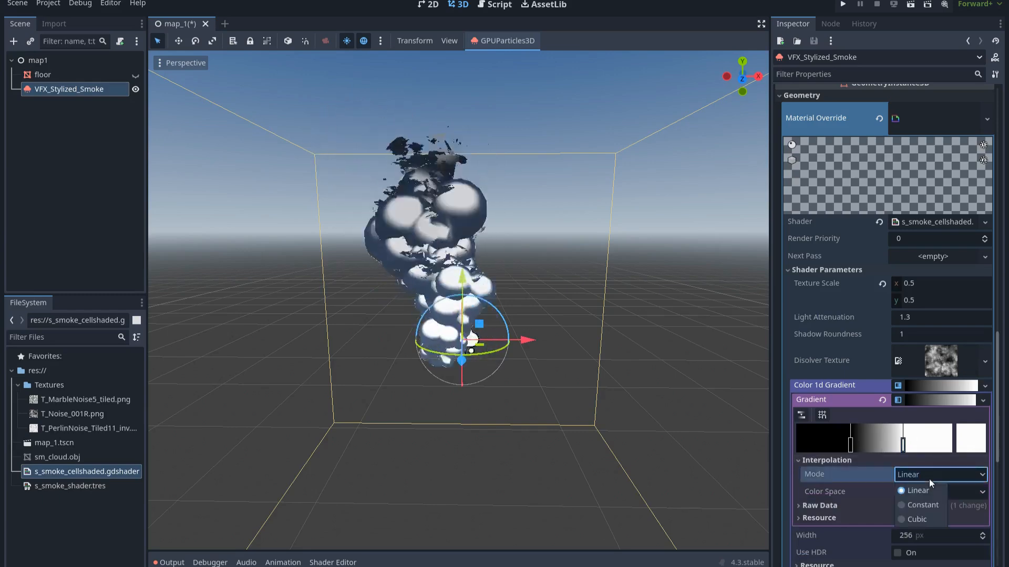
left_click(923, 510)
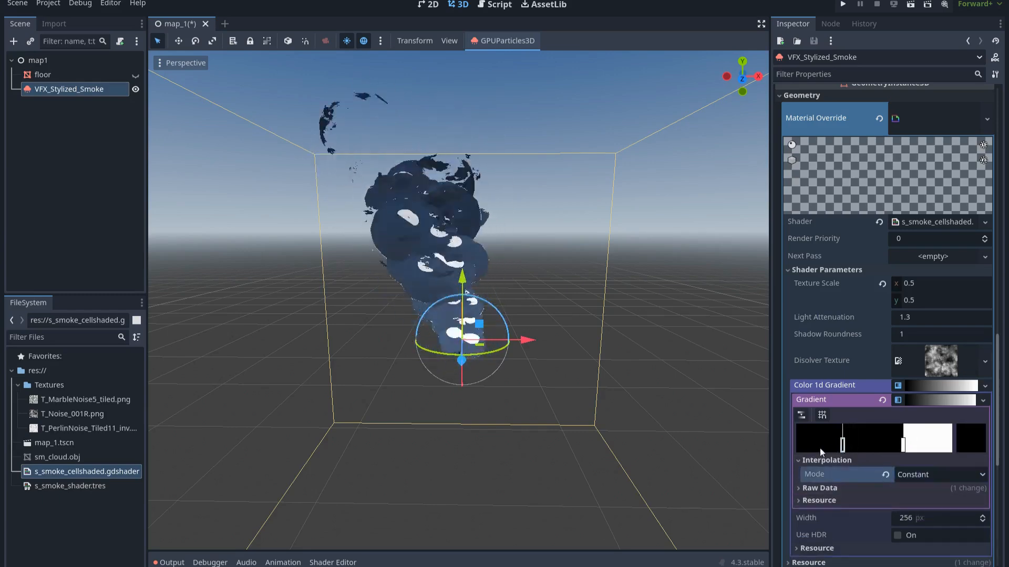
left_click_drag(903, 445, 875, 446)
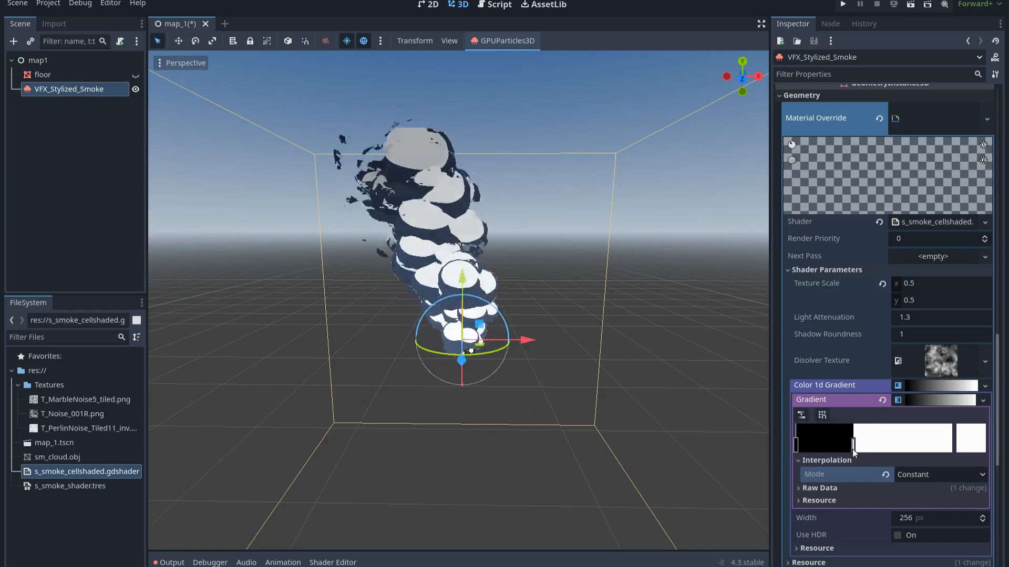
- Recolor the gradient's black stop to the neutral dark gray 292929
left_click(979, 439)
left_click_drag(948, 249, 944, 247)
left_click(870, 178)
left_click(862, 288)
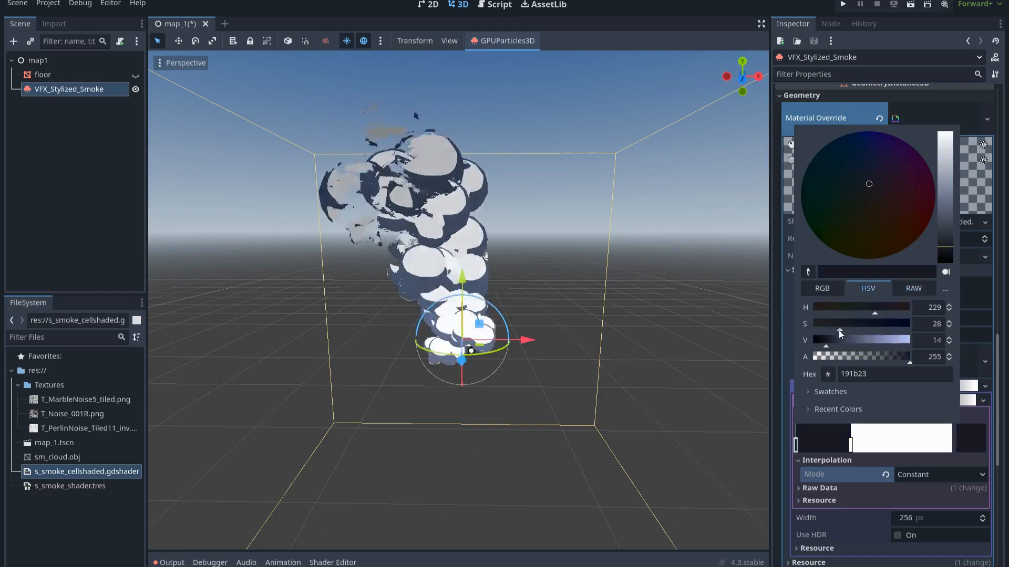
mouse_move(830, 324)
left_mouse_down()
mouse_move(812, 326)
mouse_move(837, 343)
mouse_move(828, 344)
left_mouse_up()
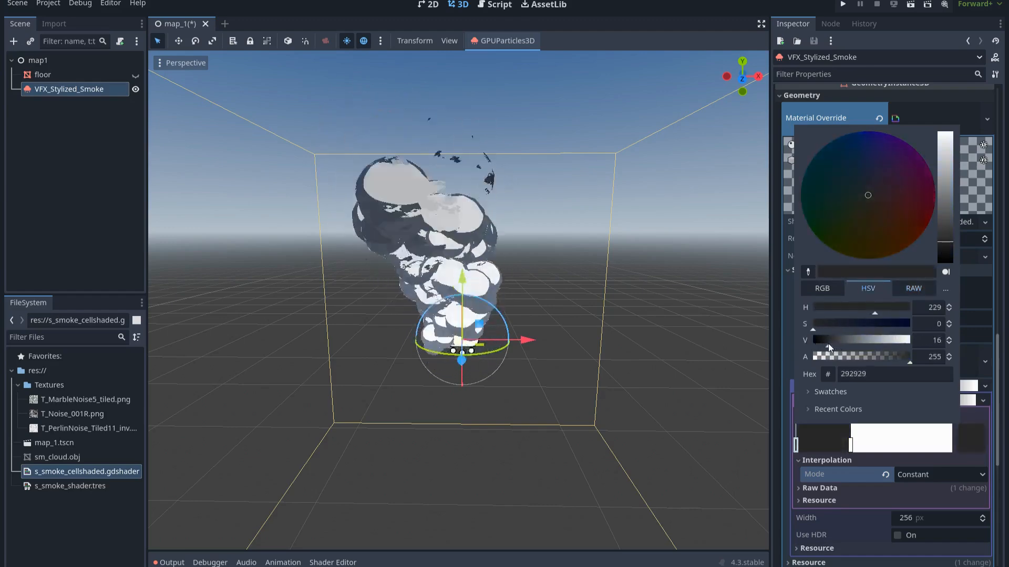
left_click(879, 466)
- Move the gradient's white stop to about the middle and set Light Attenuation to 2.1
left_click_drag(850, 445, 877, 445)
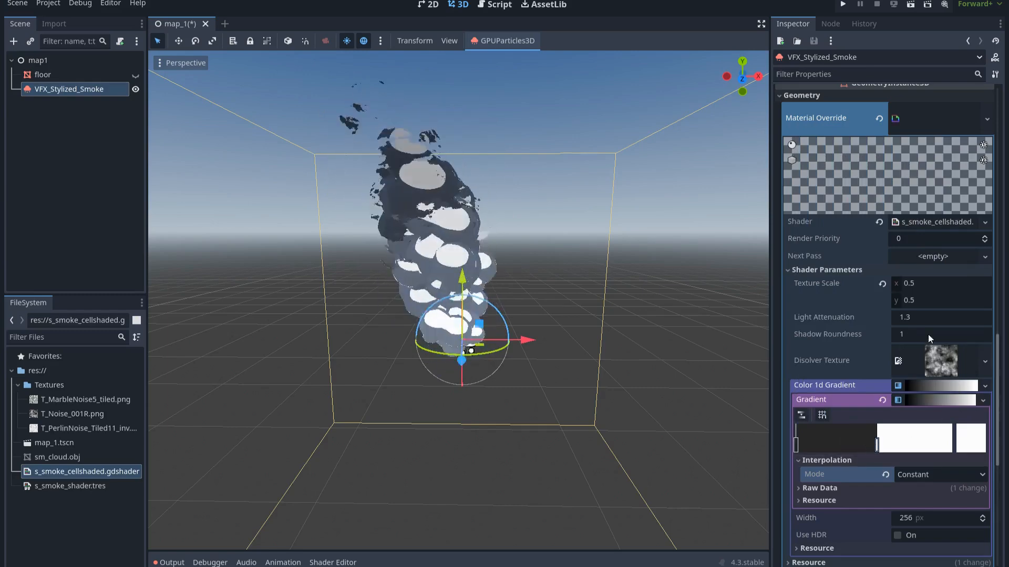
left_click(913, 319)
type("2.1")
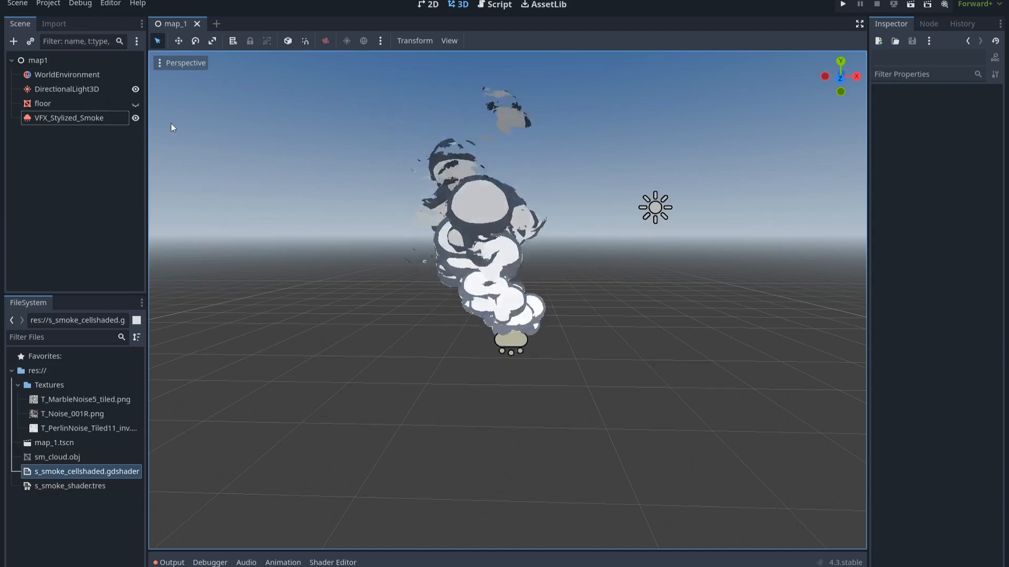
- Set the Collision mode of VFX_Stylized_Smoke's process material to Rigid
left_click(105, 117)
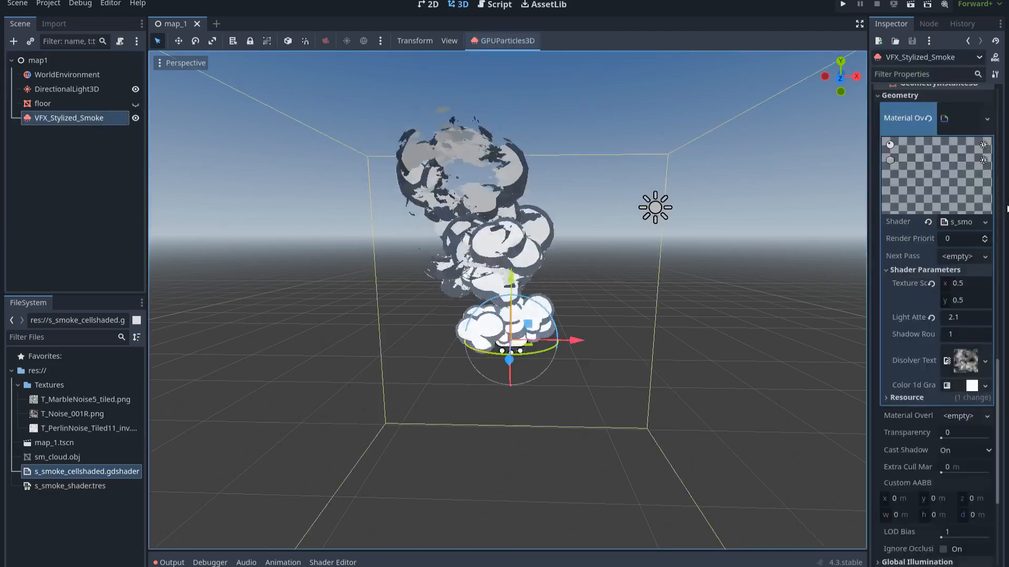
left_click_drag(869, 241, 733, 238)
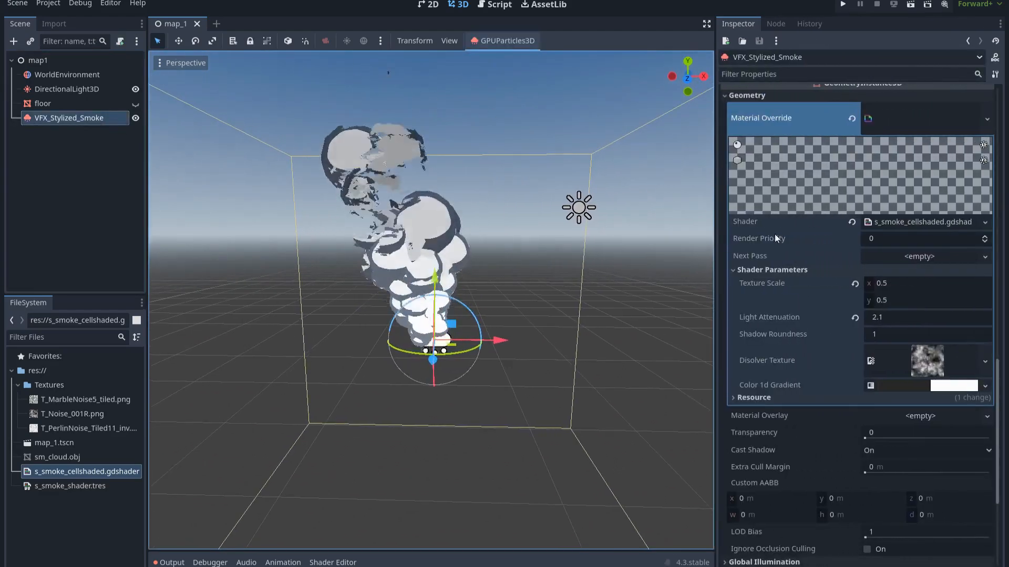
scroll(863, 241, "up", 8)
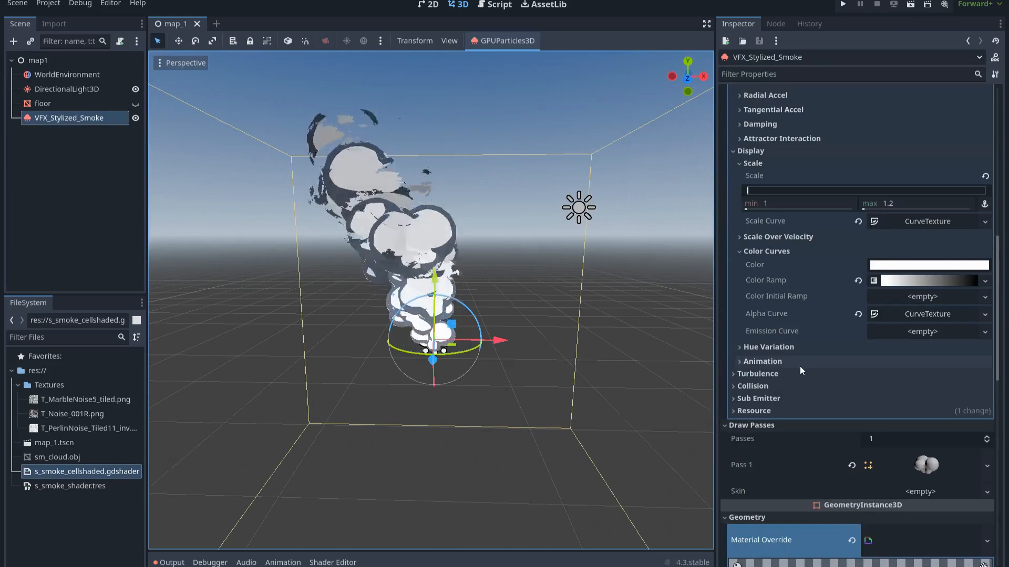
left_click(759, 386)
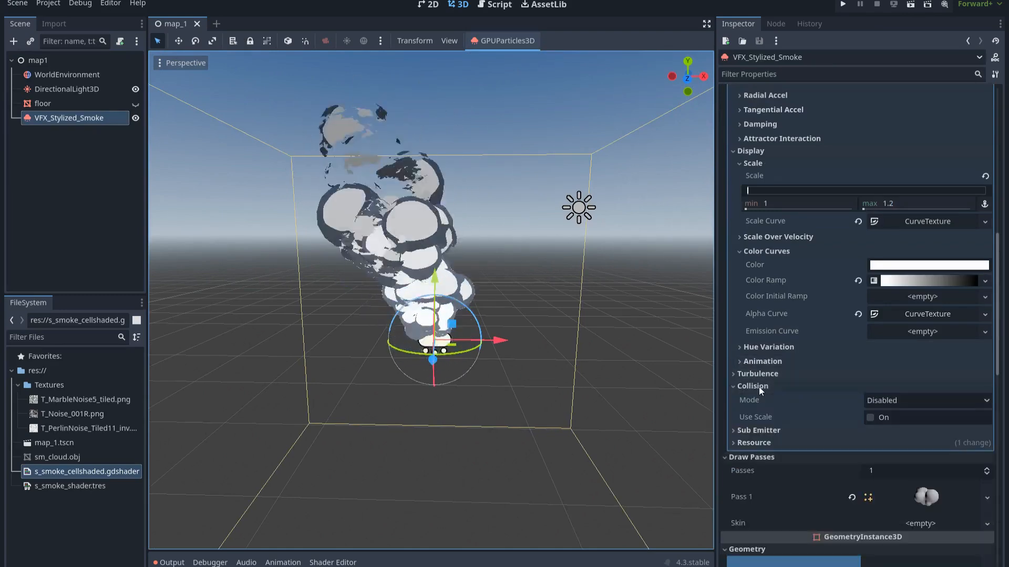
left_click(891, 400)
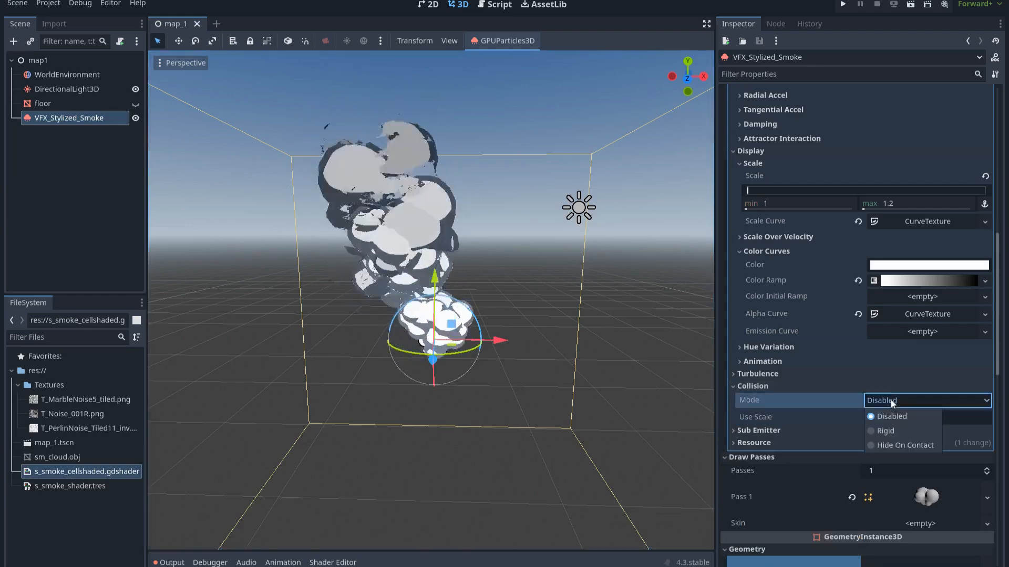
left_click(888, 430)
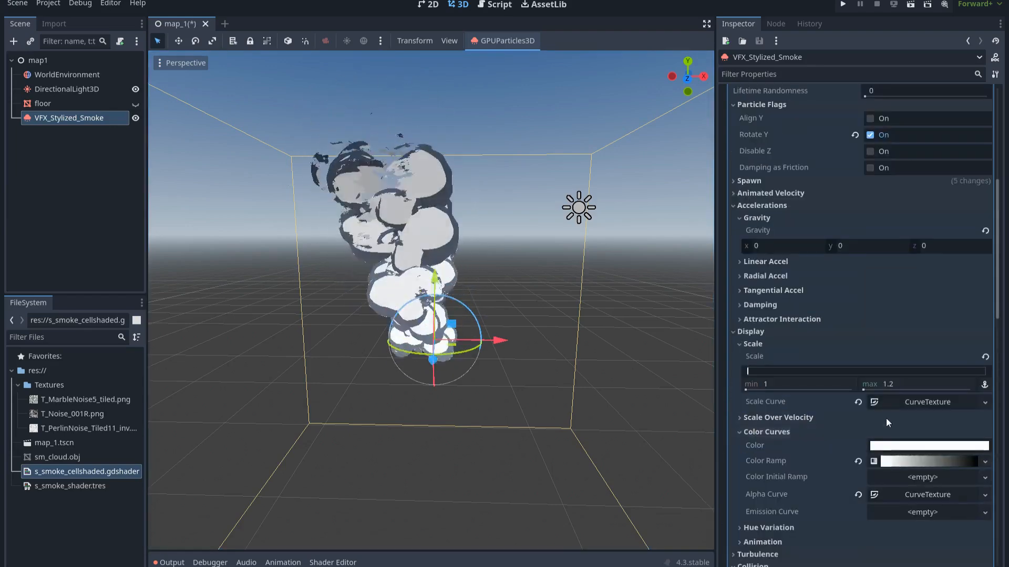
- Set the smoke particles' collision Bounce to about 0.6 and deselect the emitter
scroll(887, 420, "down", 3)
left_click_drag(870, 464, 941, 468)
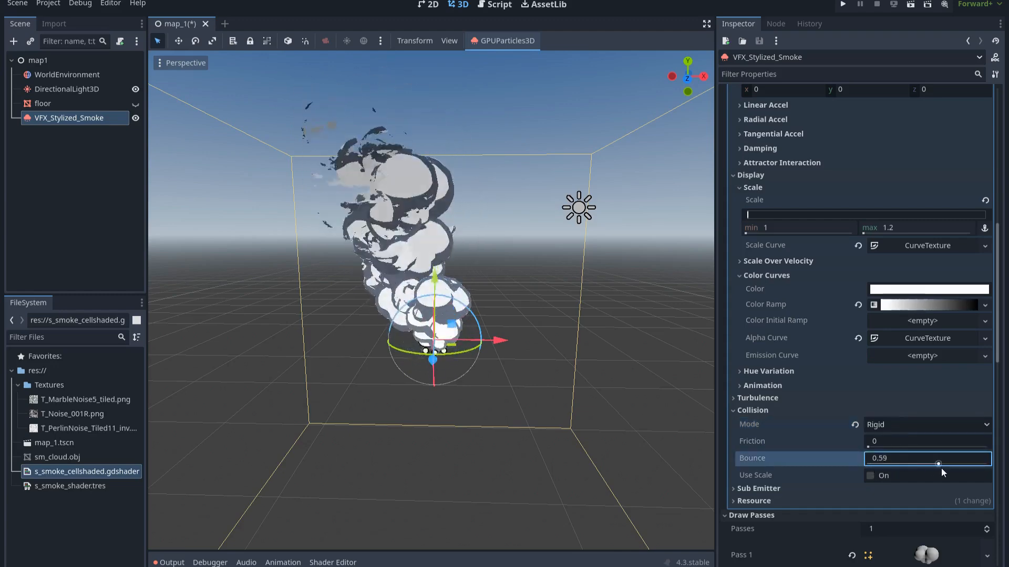
left_click(872, 443)
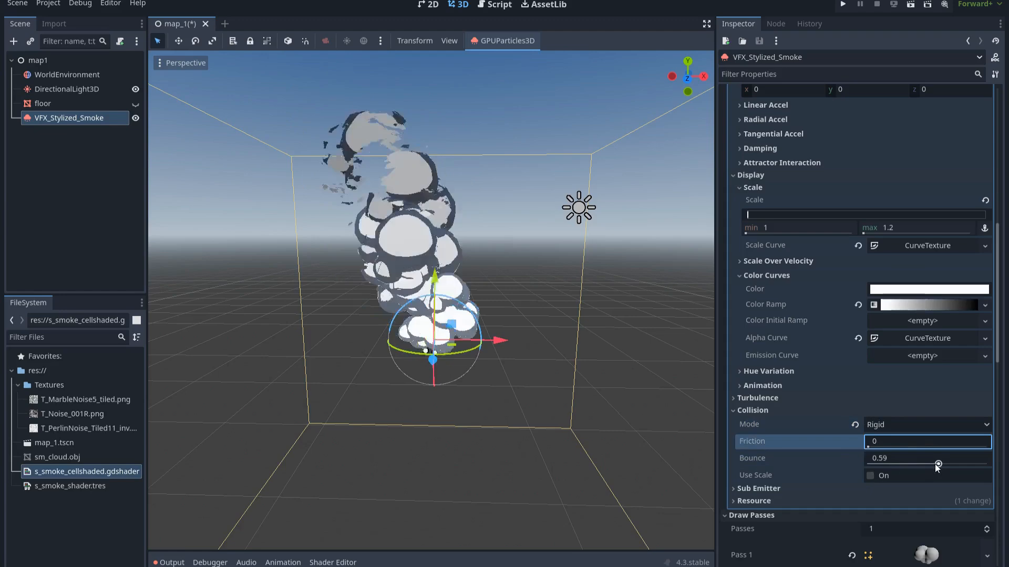
left_click_drag(938, 463, 942, 465)
left_click(162, 136)
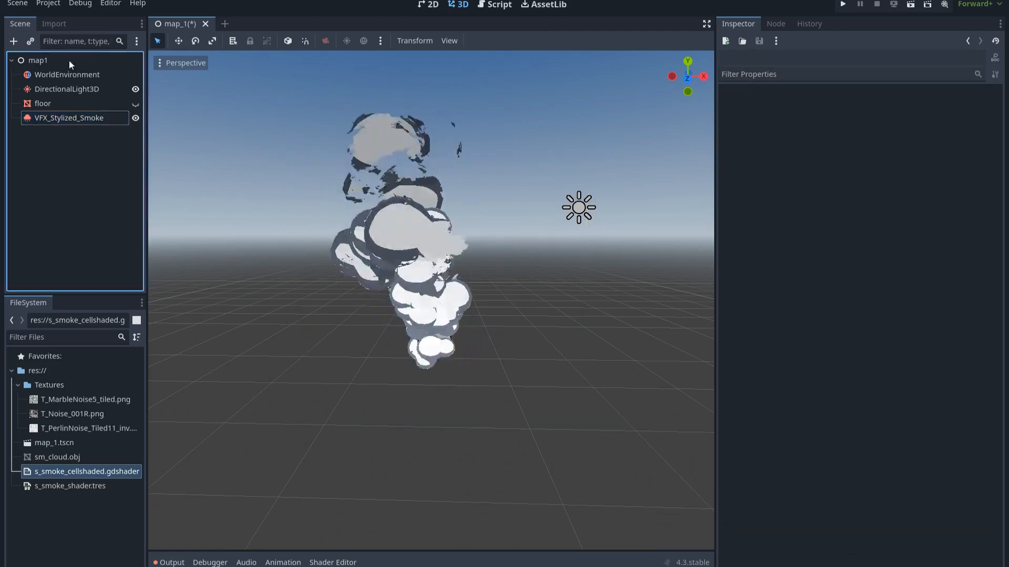
- Add a GPUParticlesCollisionBox3D node under map1 and move it clear of the smoke column, slightly above the ground on the sun icon's side
left_click(68, 61)
key("ctrl+a")
type("gpu")
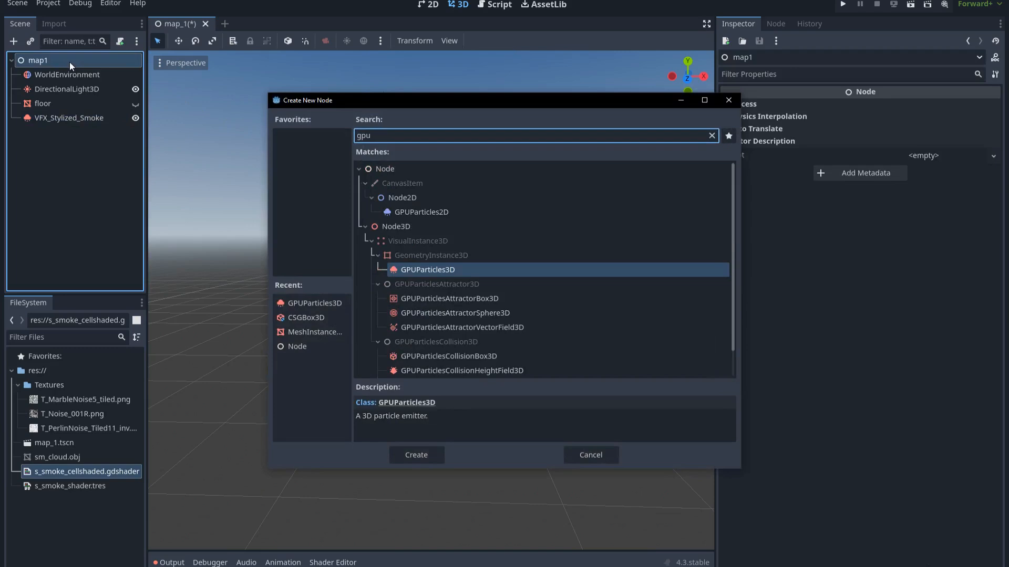
left_click(469, 299)
scroll(469, 302, "down", 2)
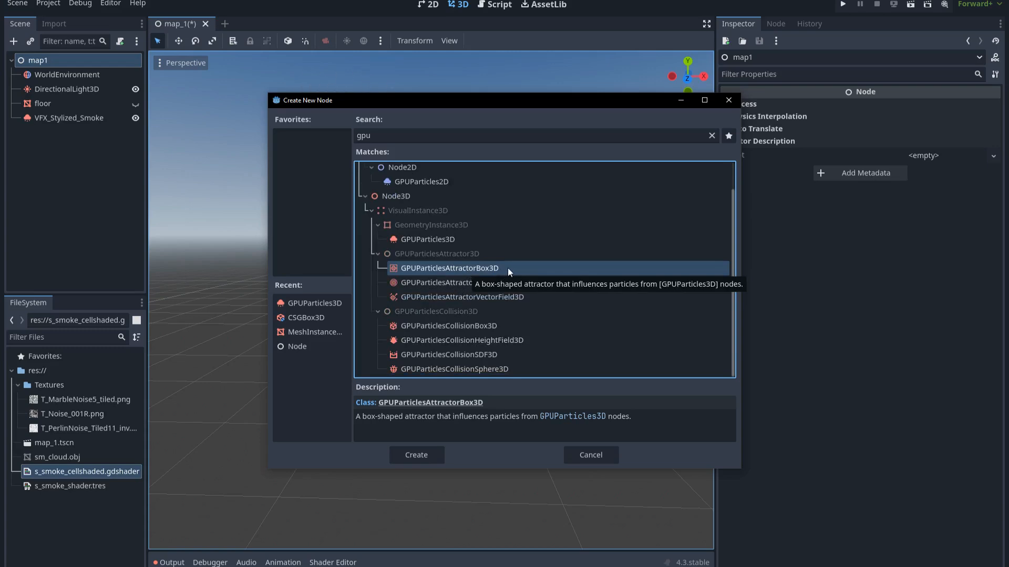
left_click(460, 283)
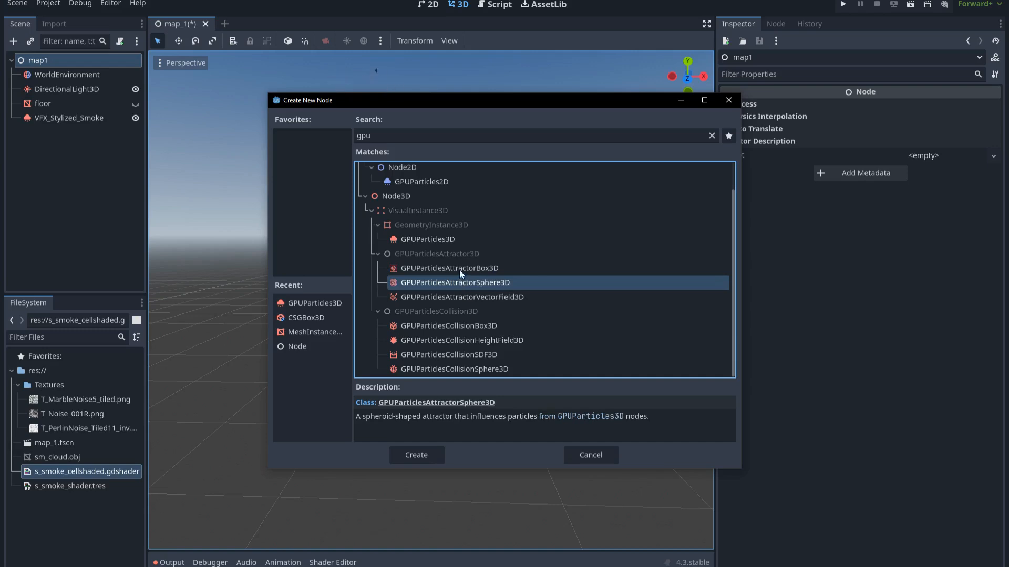
left_click(470, 327)
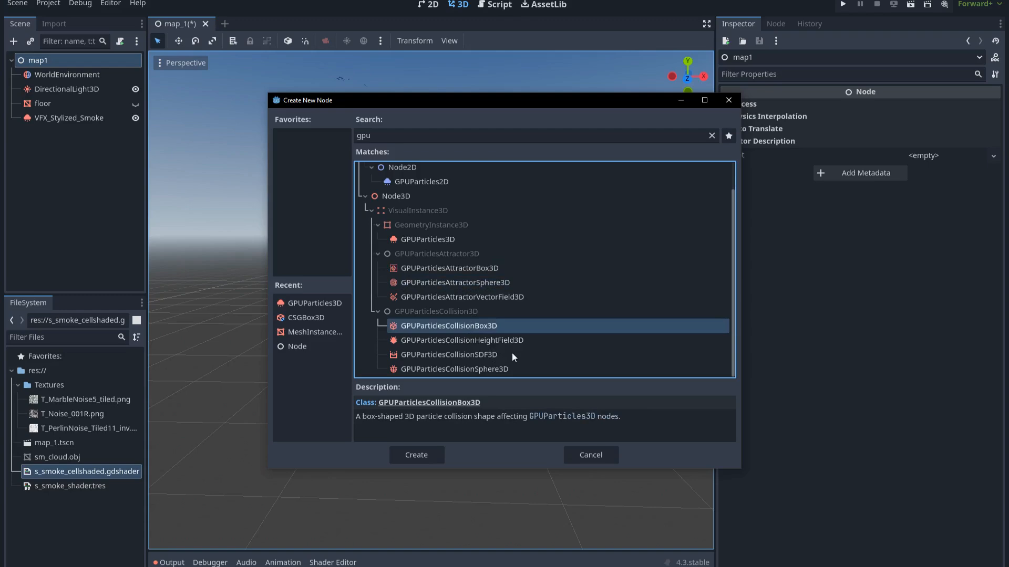
left_click(501, 369)
left_click(474, 326)
left_click(416, 455)
left_click_drag(440, 333, 586, 280)
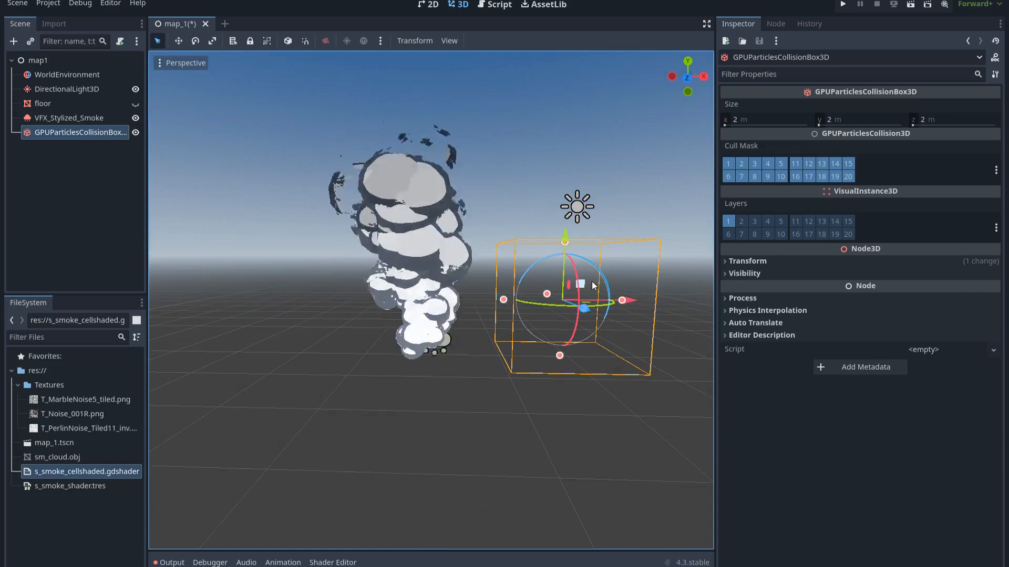
mouse_move(581, 283)
left_mouse_down()
mouse_move(505, 213)
mouse_move(458, 210)
mouse_move(571, 243)
mouse_move(596, 278)
left_mouse_up()
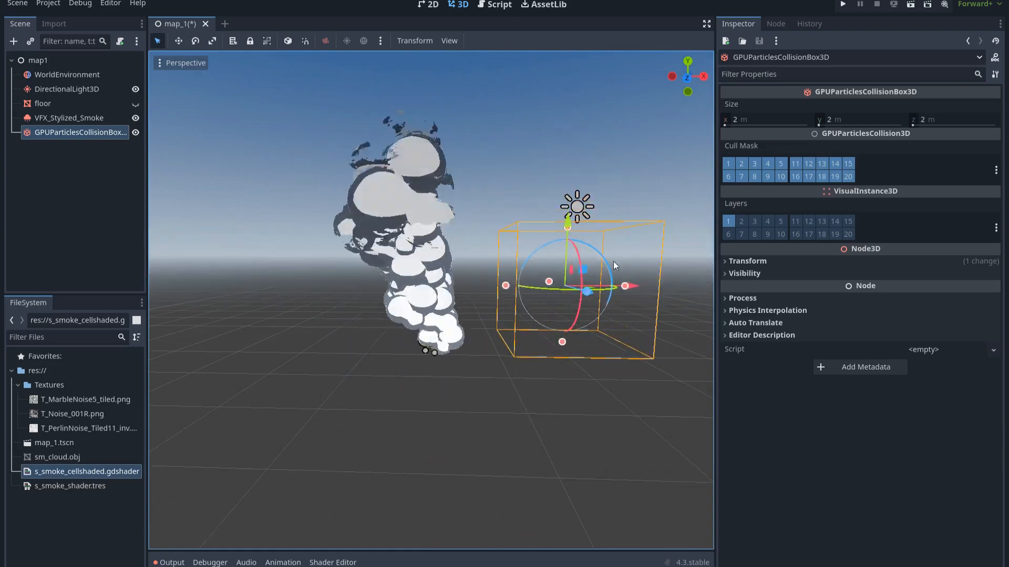